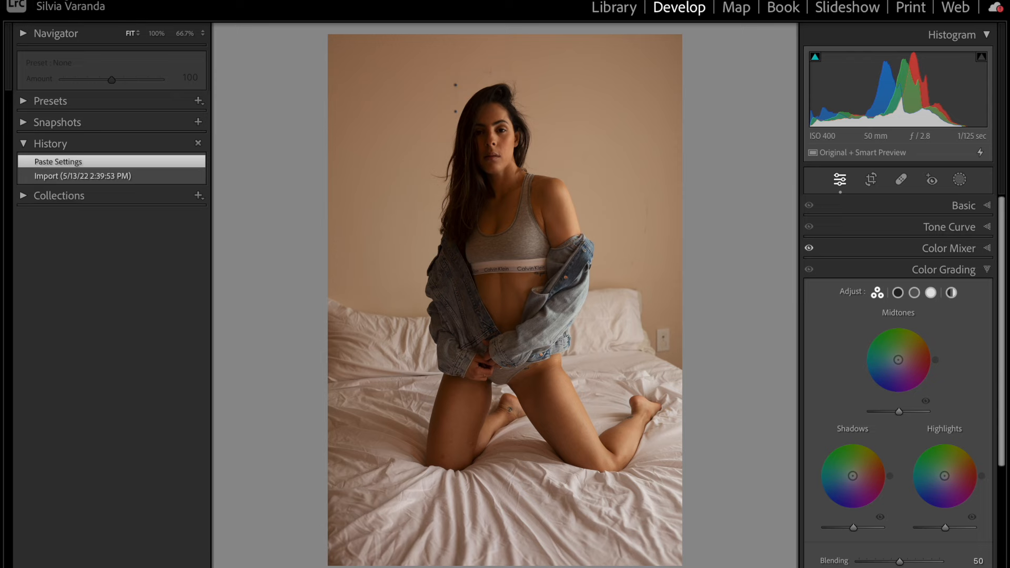
Send the bedroom portrait from Lightroom to Photoshop for editing and open the Camera Raw filter on it.
right_click(485, 253)
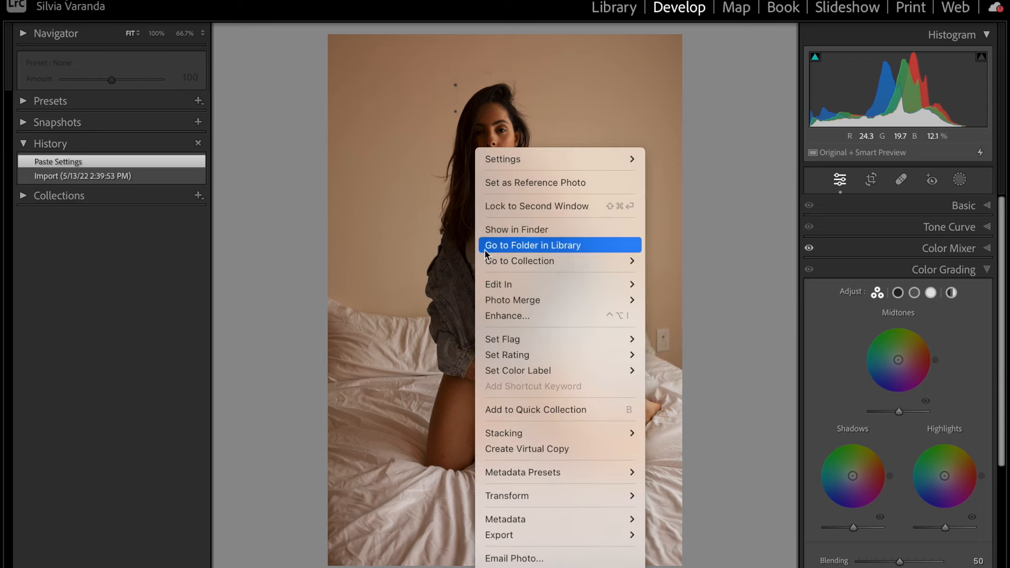
mouse_move(586, 283)
left_click(688, 282)
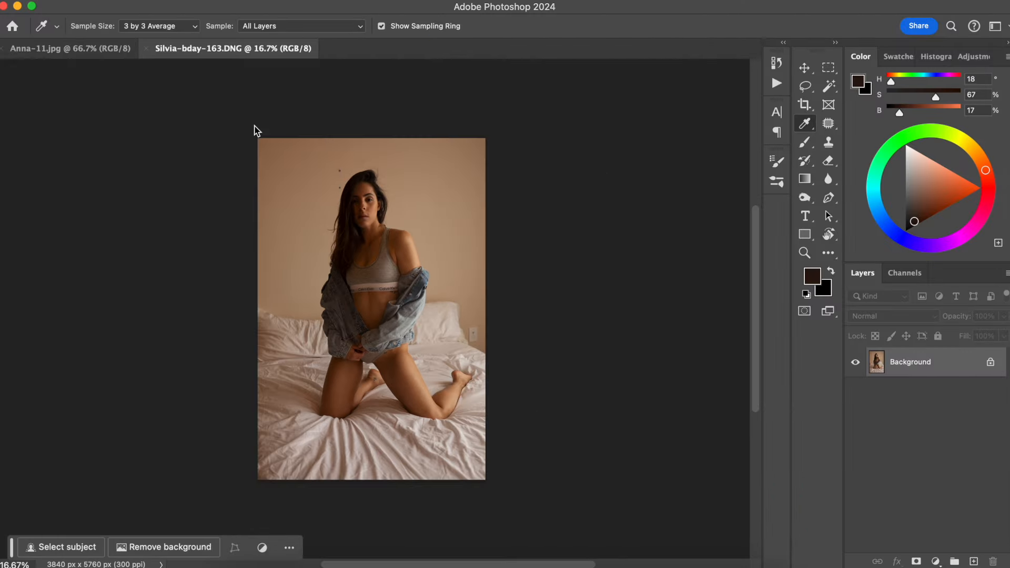
key("super+shift+a")
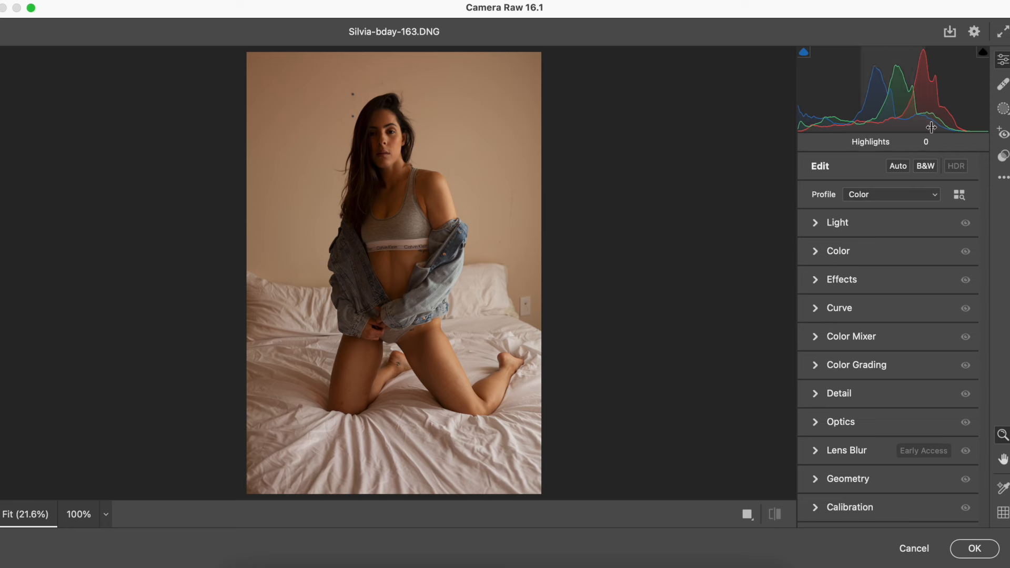
Brighten the portrait in the Light adjustments with Exposure +0.45, Shadows +21 and Blacks +25.
left_click(814, 224)
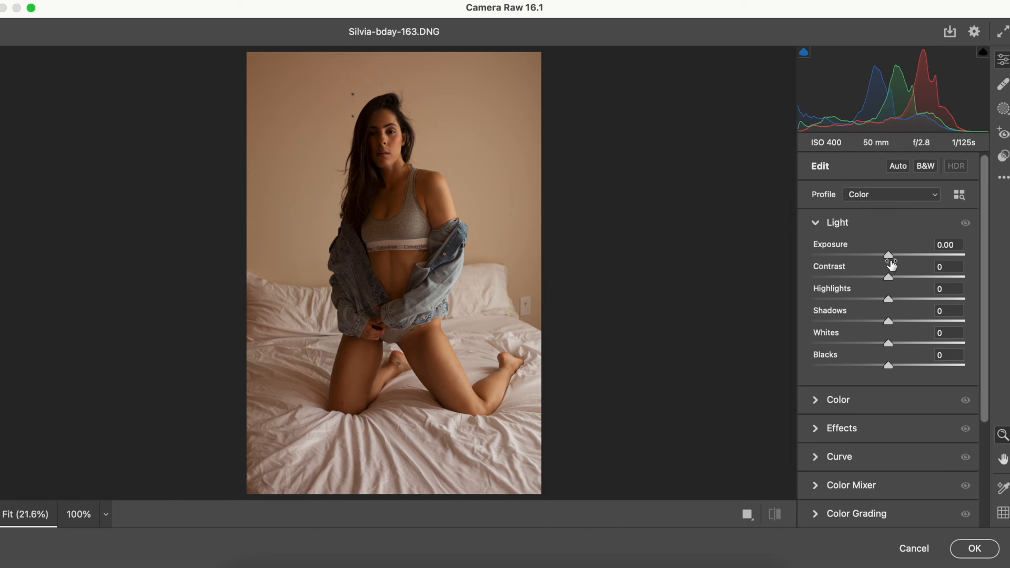
left_click_drag(889, 255, 893, 258)
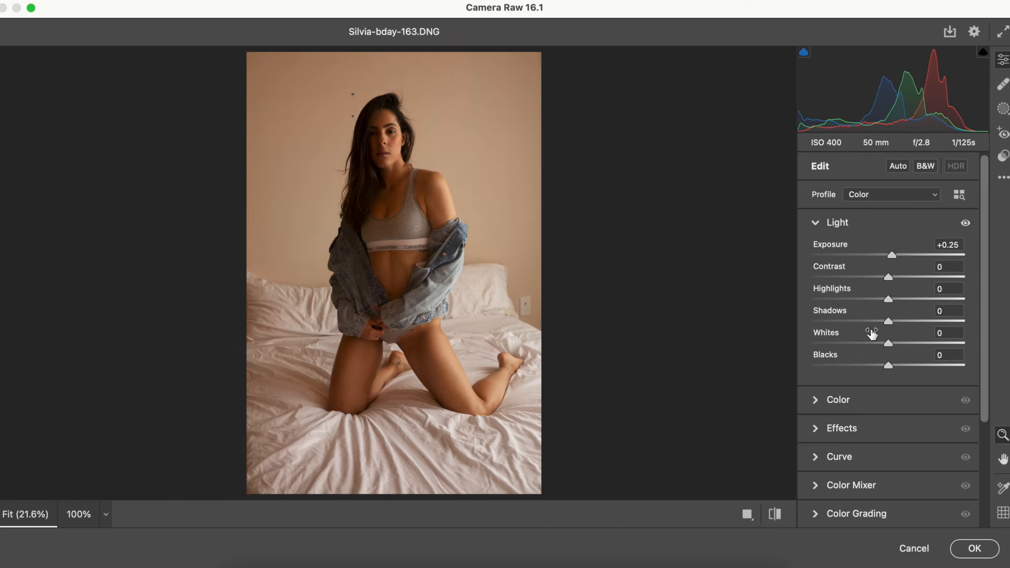
left_click_drag(887, 367, 907, 367)
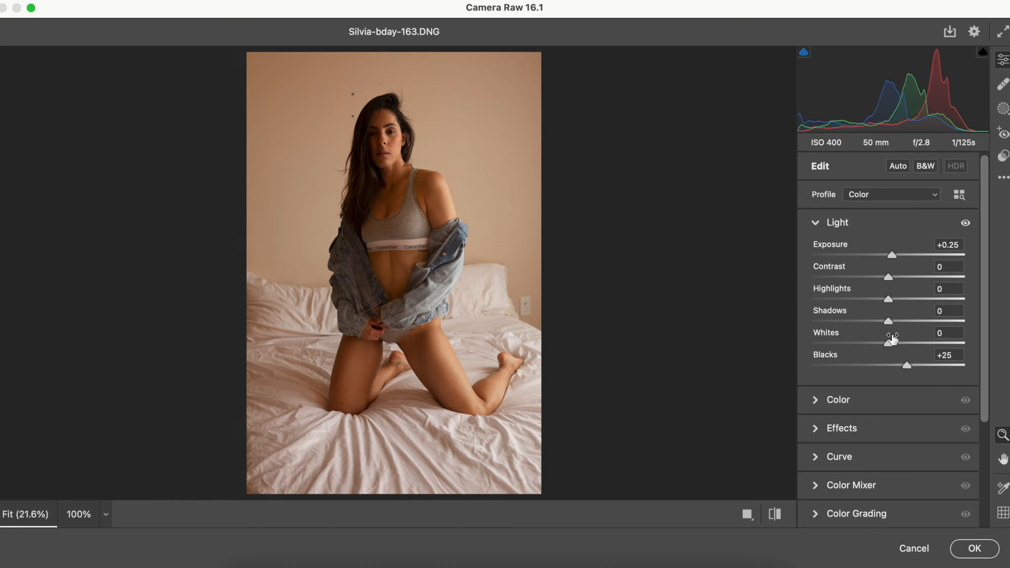
left_click_drag(886, 321, 905, 322)
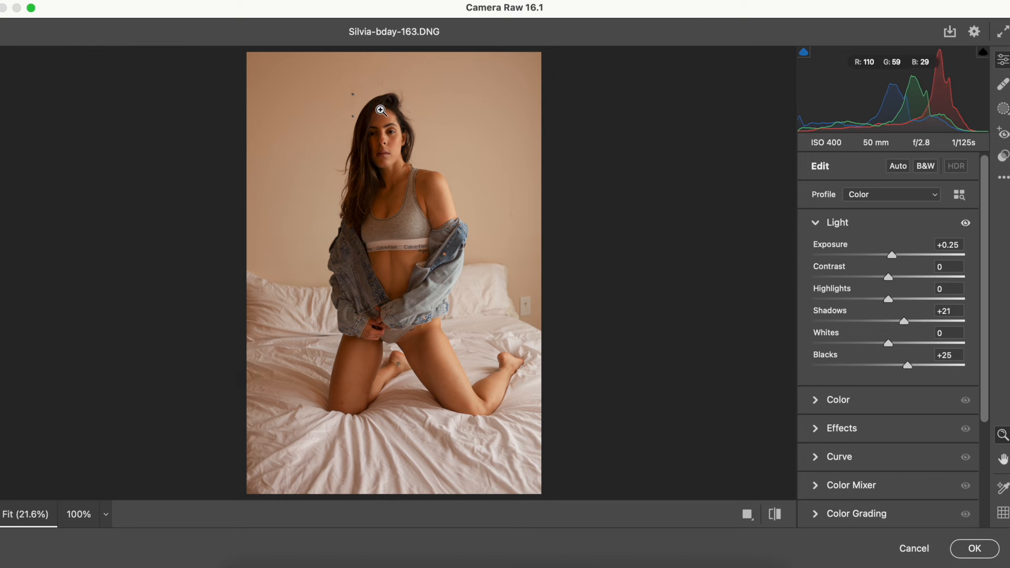
left_click_drag(893, 255, 896, 255)
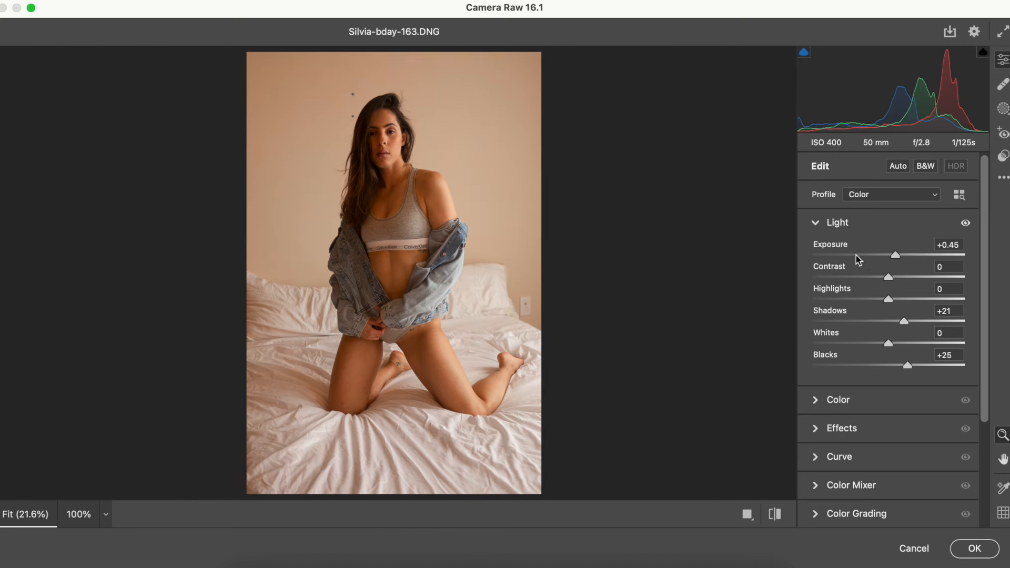
Tone down the bright areas by setting Whites to -25 and Highlights to -19.
left_click_drag(888, 343, 868, 345)
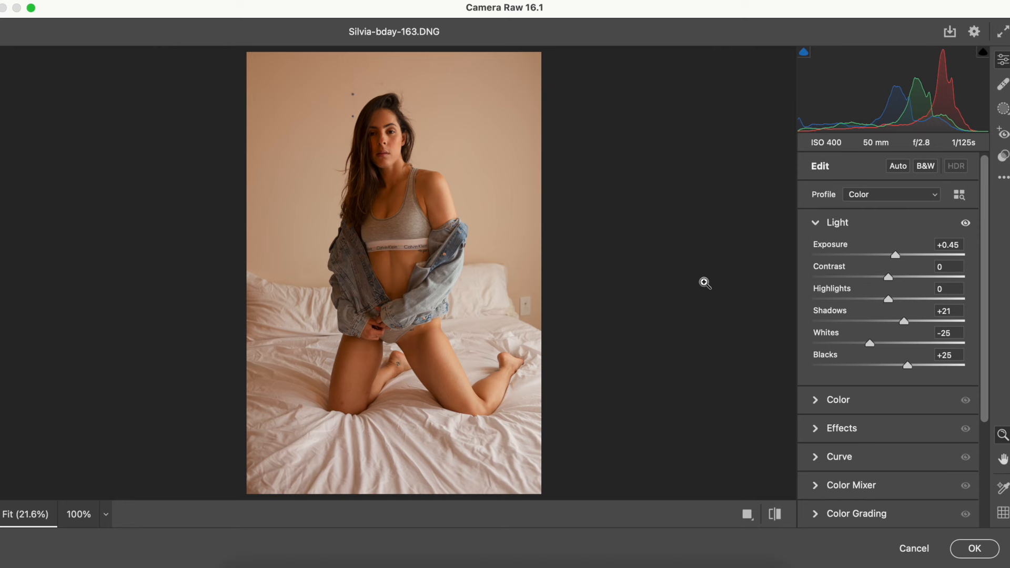
left_click(889, 299)
left_click_drag(889, 301, 874, 301)
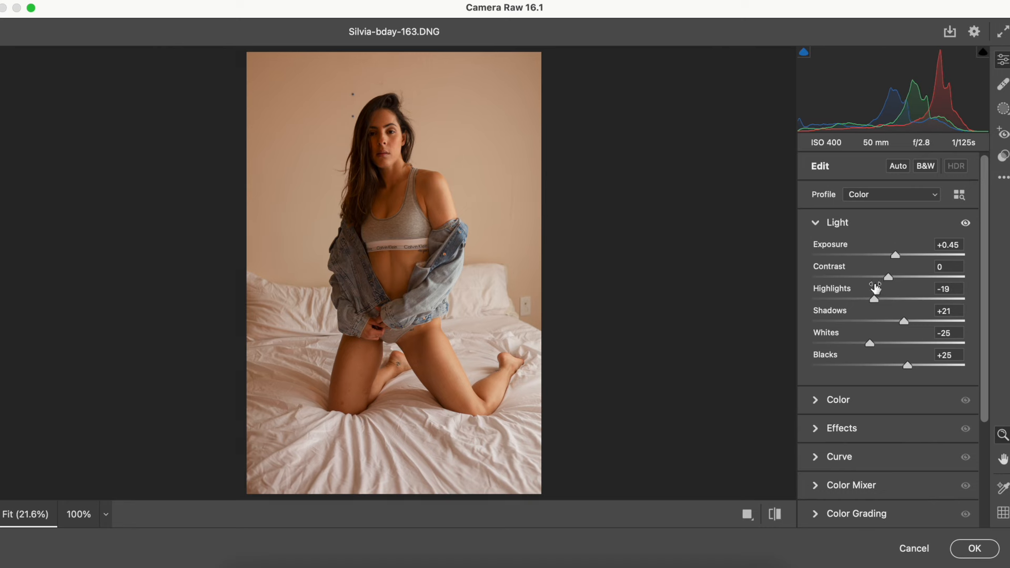
left_click(843, 226)
Cool the portrait's white balance by setting the color Temperature to about -10.
left_click(818, 253)
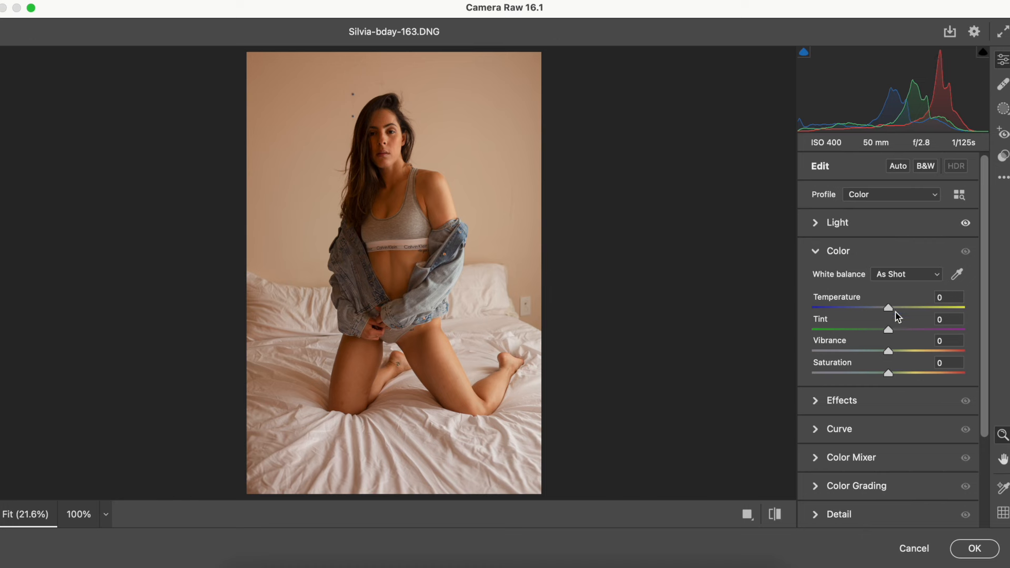
left_click(889, 310)
left_click_drag(889, 312, 882, 313)
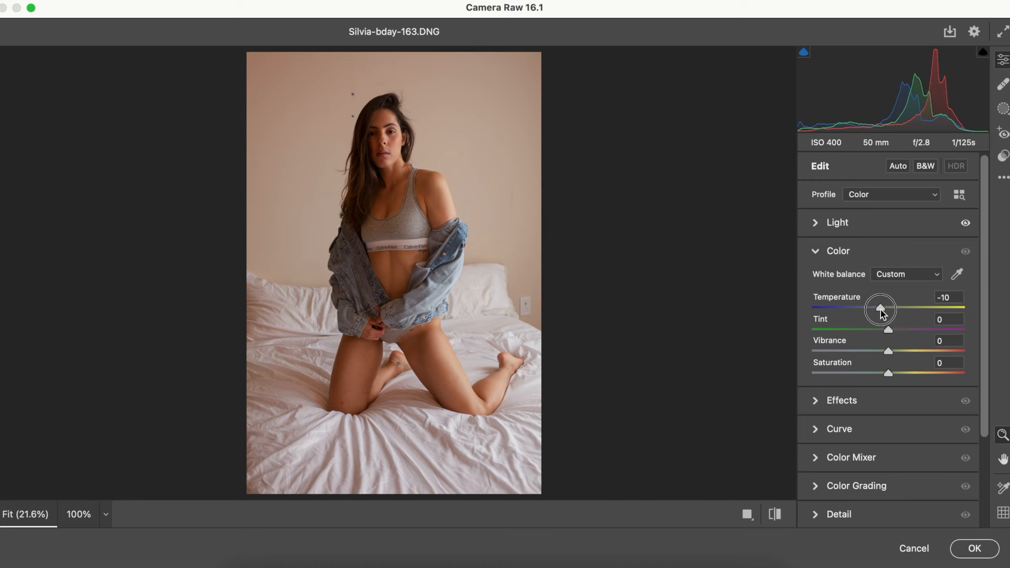
left_click_drag(881, 310, 881, 310)
left_click(816, 253)
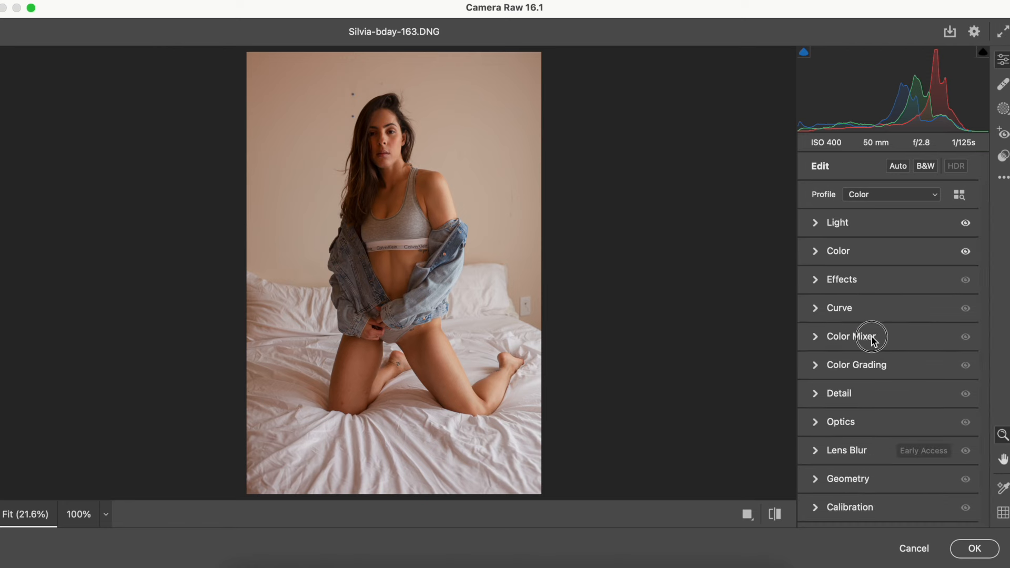
Try an Oranges hue of -68 in the Color Mixer and reset it to 0.
left_click(872, 340)
left_click_drag(986, 263, 986, 289)
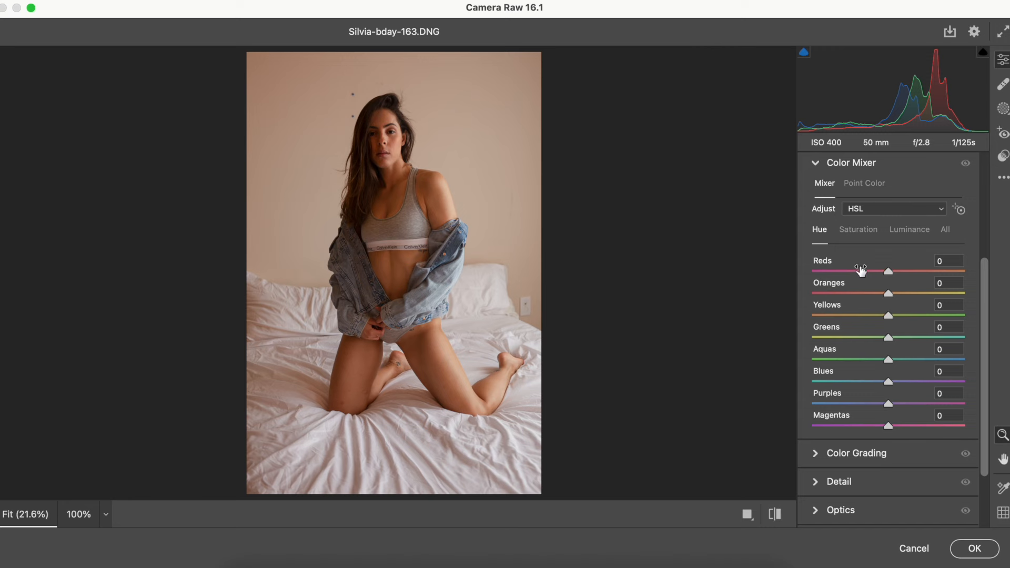
left_click_drag(889, 296, 836, 293)
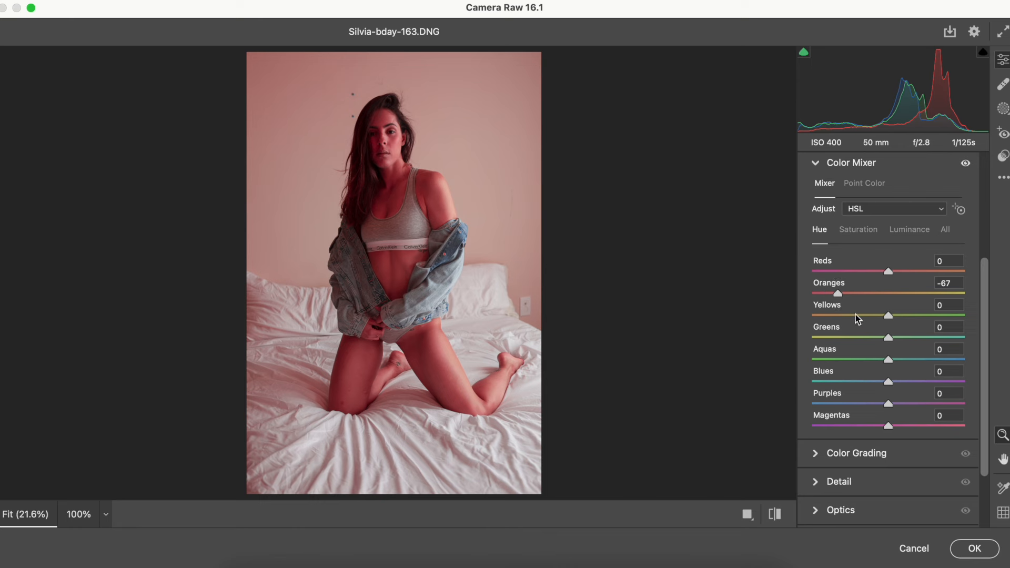
left_click_drag(837, 291, 838, 289)
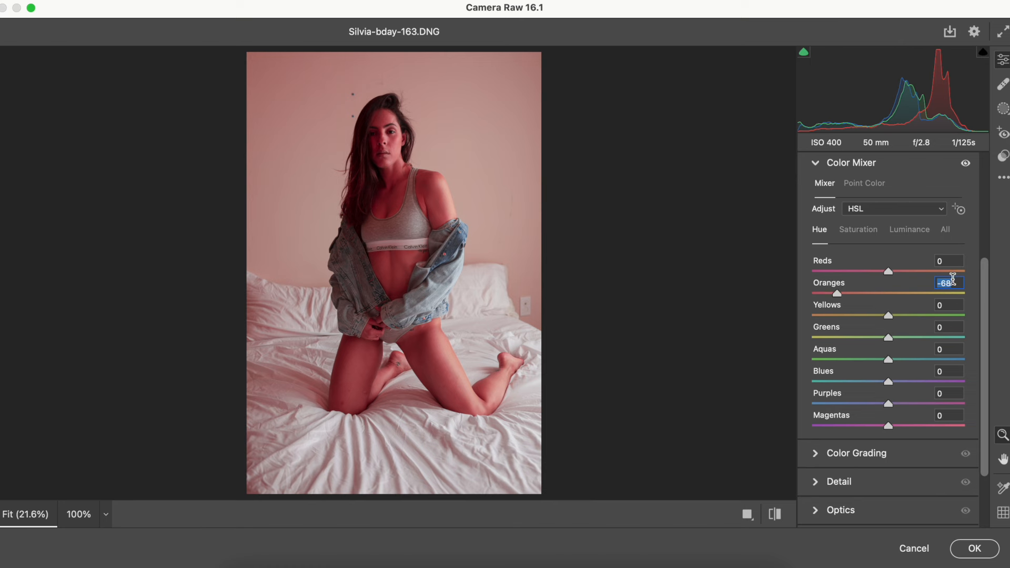
type("0")
Fine-tune the skin tones by setting the Oranges hue to +3.
mouse_move(889, 294)
left_mouse_down()
mouse_move(881, 296)
mouse_move(902, 300)
mouse_move(883, 296)
left_mouse_up()
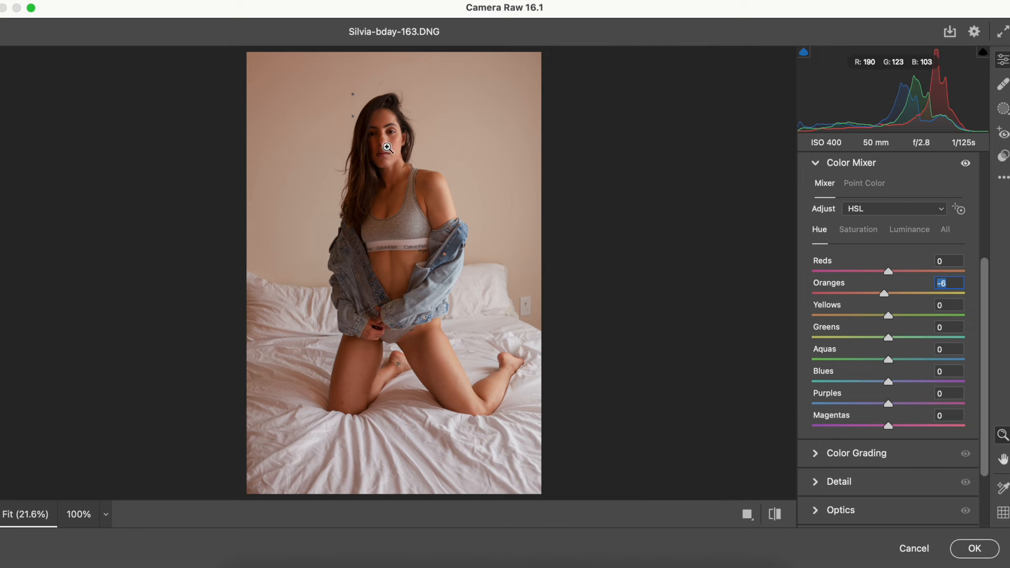
left_click(884, 295)
left_click_drag(885, 298, 895, 298)
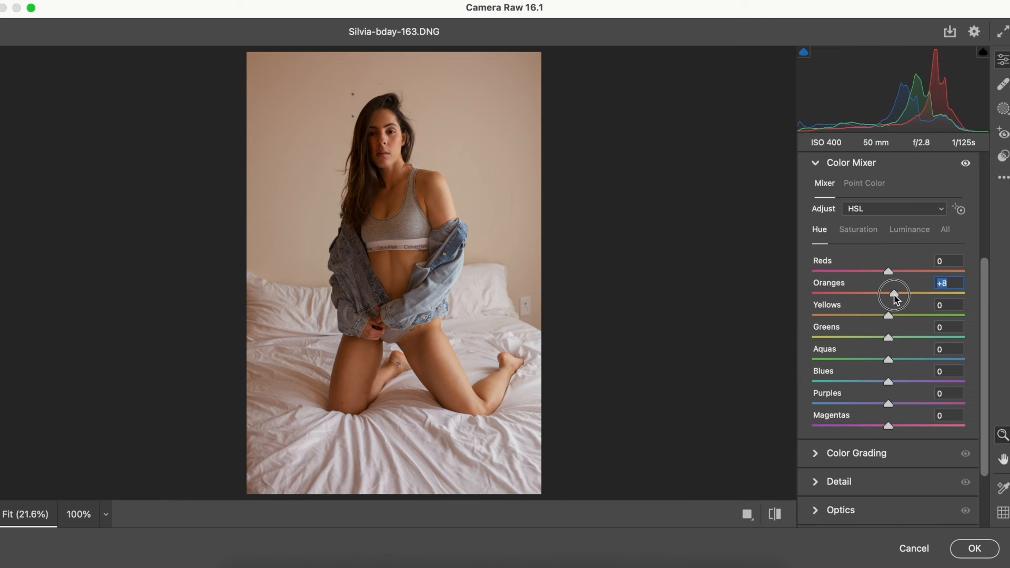
left_click_drag(894, 296, 891, 298)
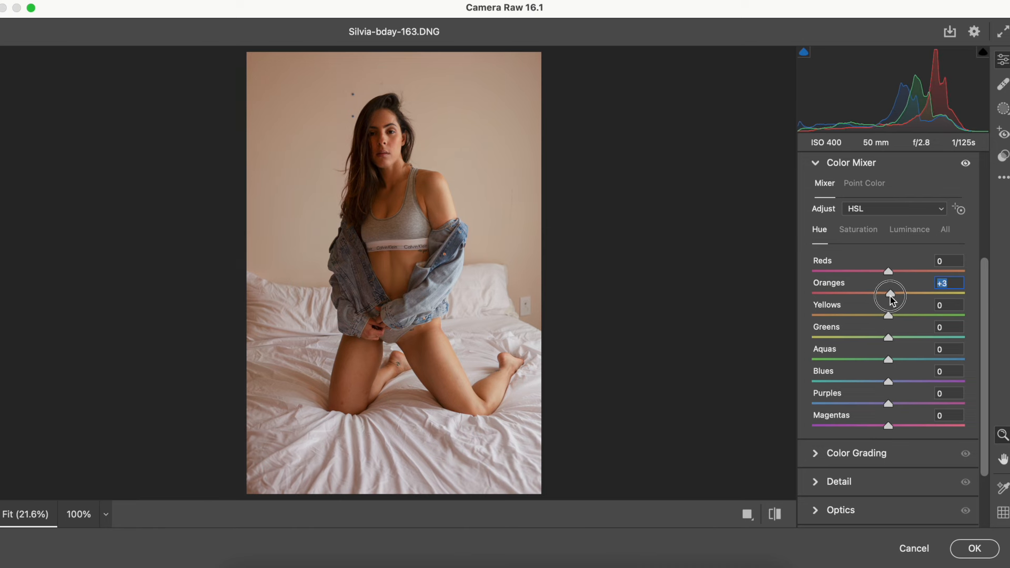
left_click_drag(893, 299, 892, 299)
Reduce the Oranges saturation to -4 in the Color Mixer.
left_click(857, 244)
left_click(888, 296)
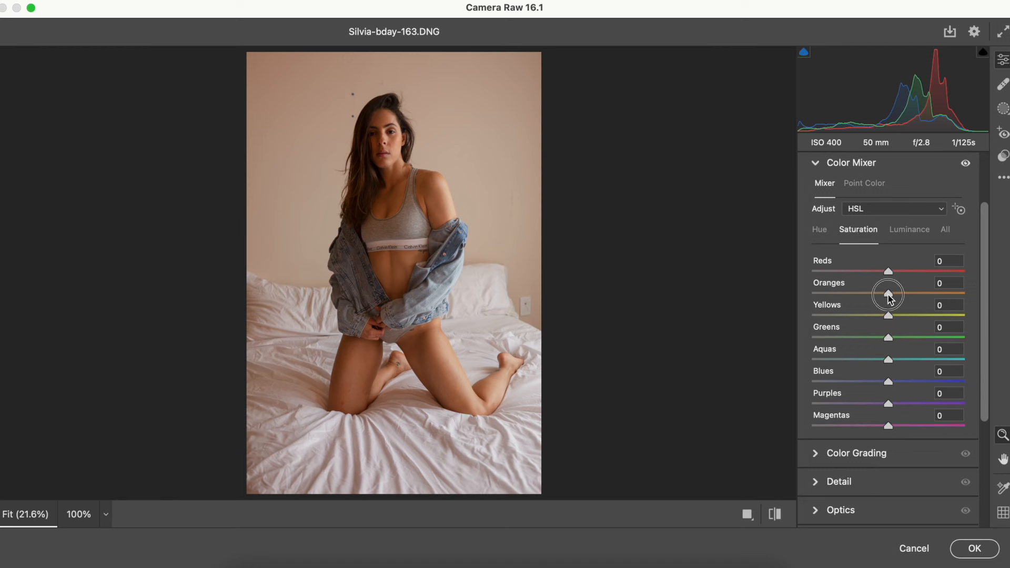
left_click_drag(889, 297, 886, 297)
Try a Reds hue of -58 in the Color Mixer and reset it to 0.
left_click(818, 229)
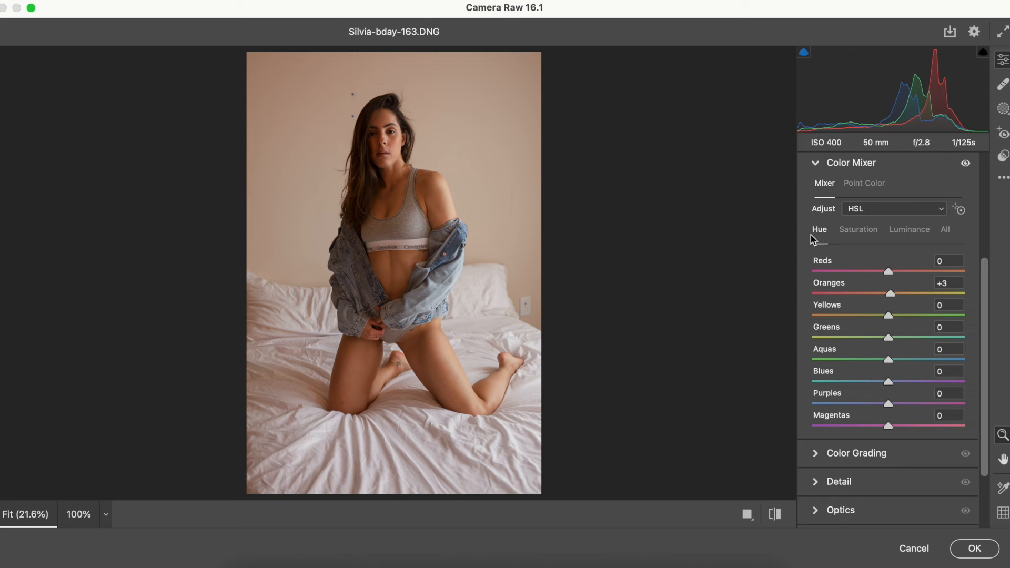
left_click_drag(890, 273, 842, 279)
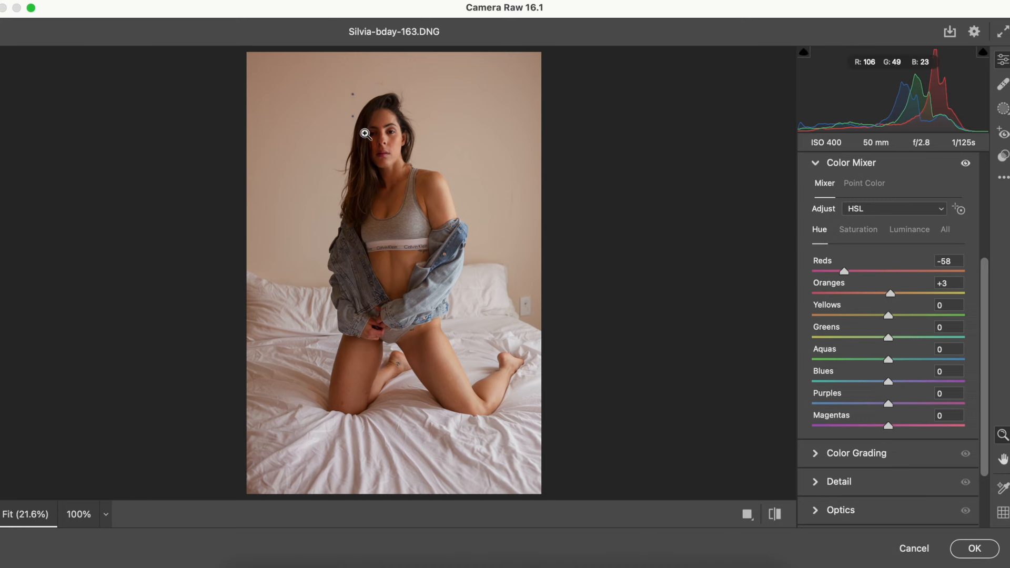
left_click_drag(364, 133, 362, 219)
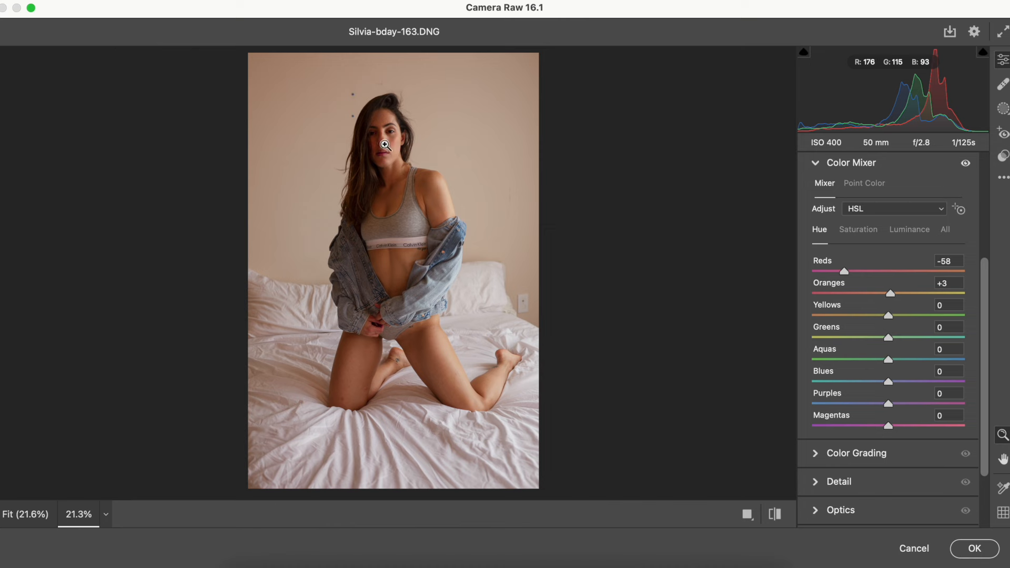
left_click(828, 267)
type("0")
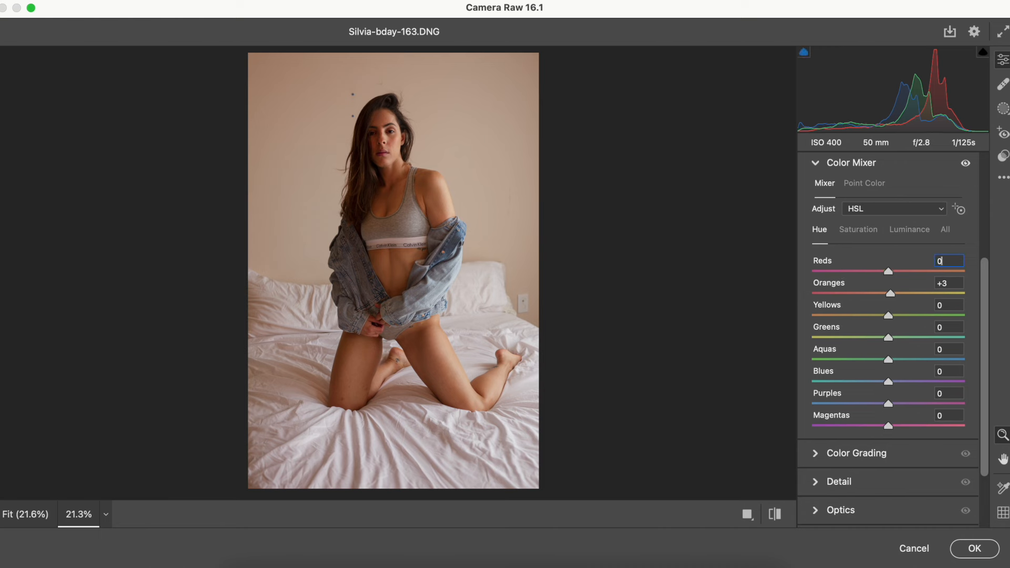
Reduce the Reds saturation to -3 in the Color Mixer.
left_click(861, 231)
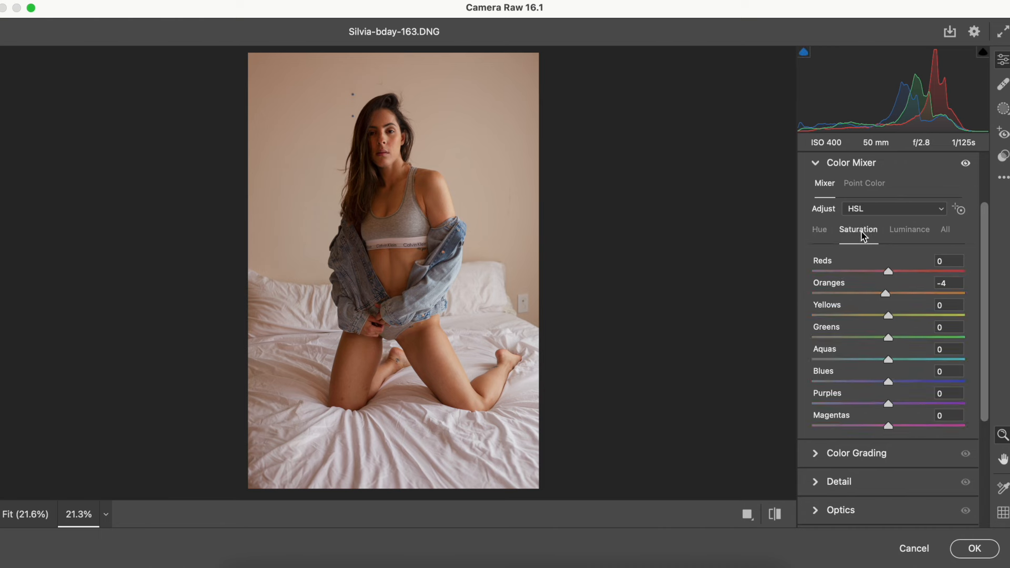
left_click(889, 272)
left_click_drag(889, 271, 887, 271)
Shift the denim jacket's color by setting the Blues hue to -28, keeping the Aquas hue at 0.
left_click(819, 231)
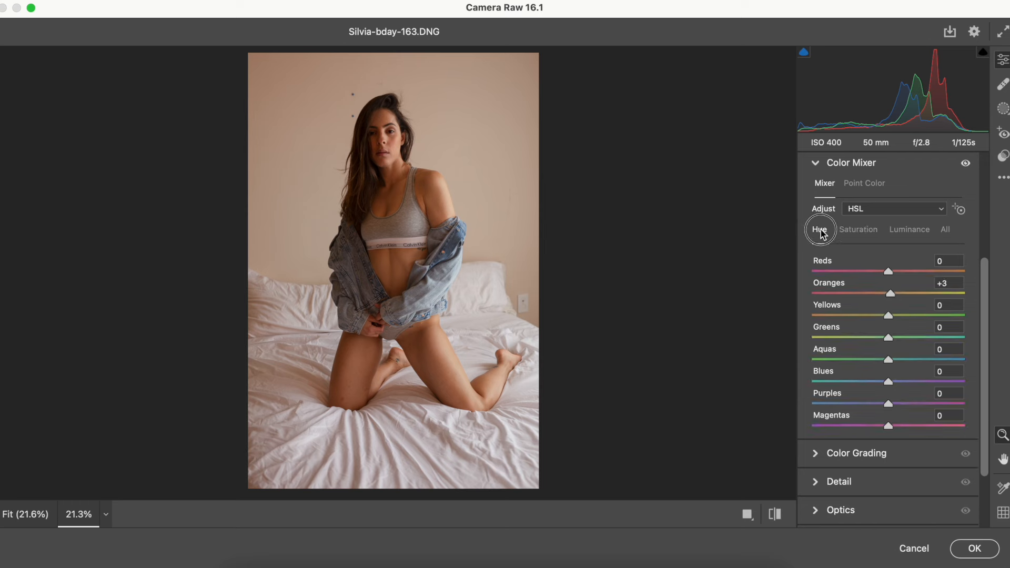
left_click(858, 231)
left_click(823, 236)
left_click_drag(891, 388, 859, 361)
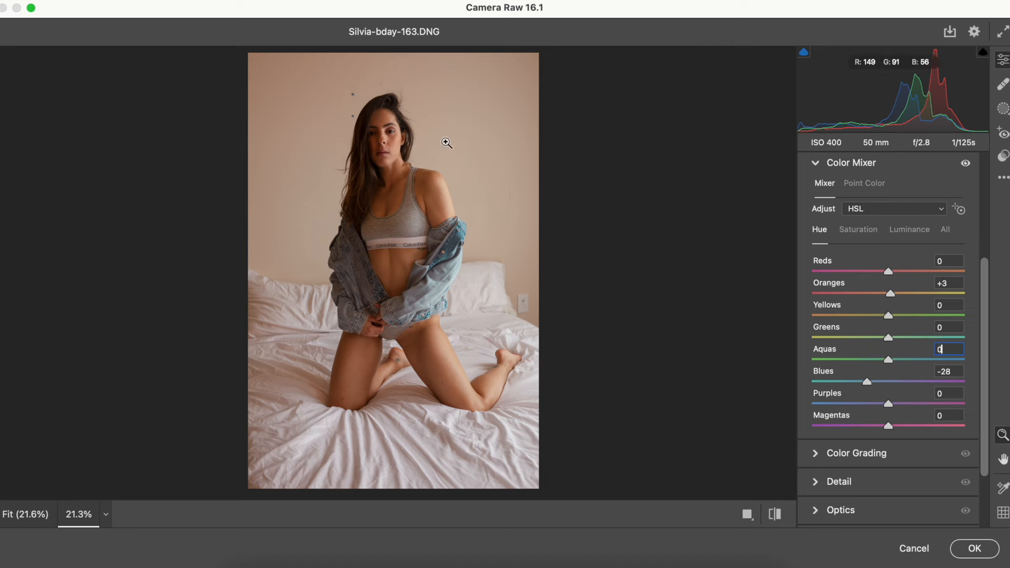
Shift the Yellows hue to about +52 in the Color Mixer.
left_click(865, 230)
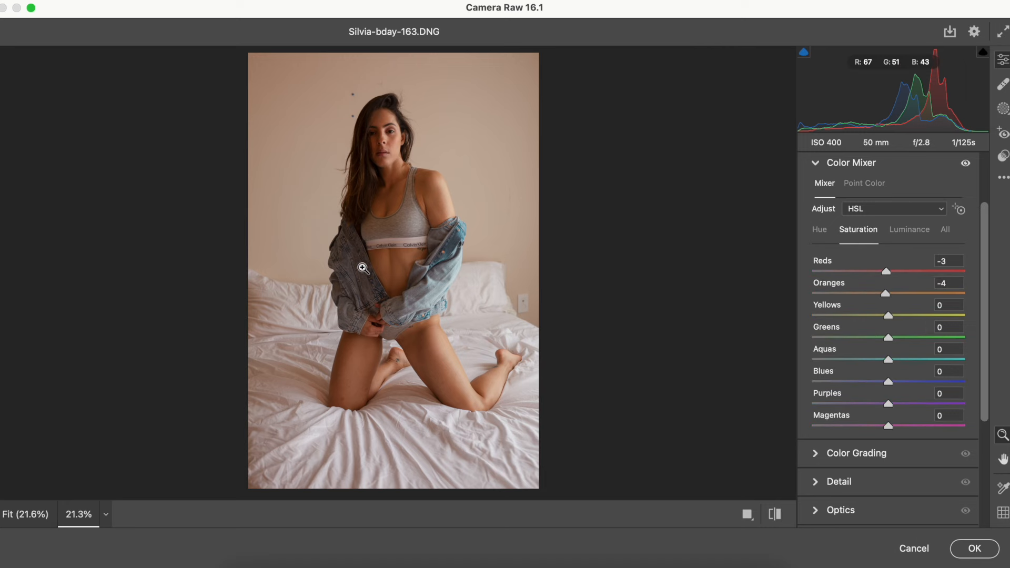
left_click(820, 230)
left_click_drag(888, 315, 956, 316)
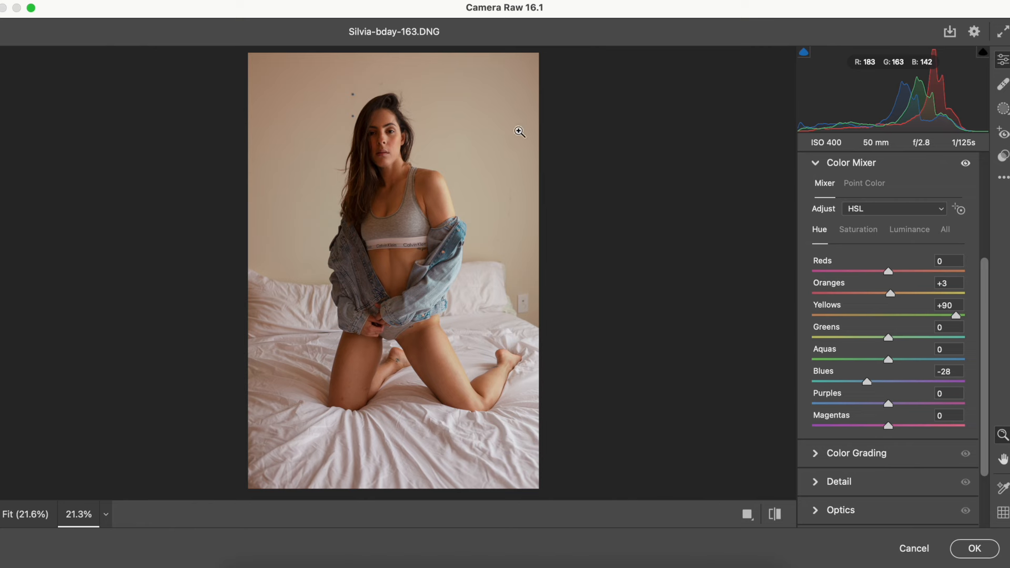
left_click(832, 310)
left_click_drag(956, 317, 927, 317)
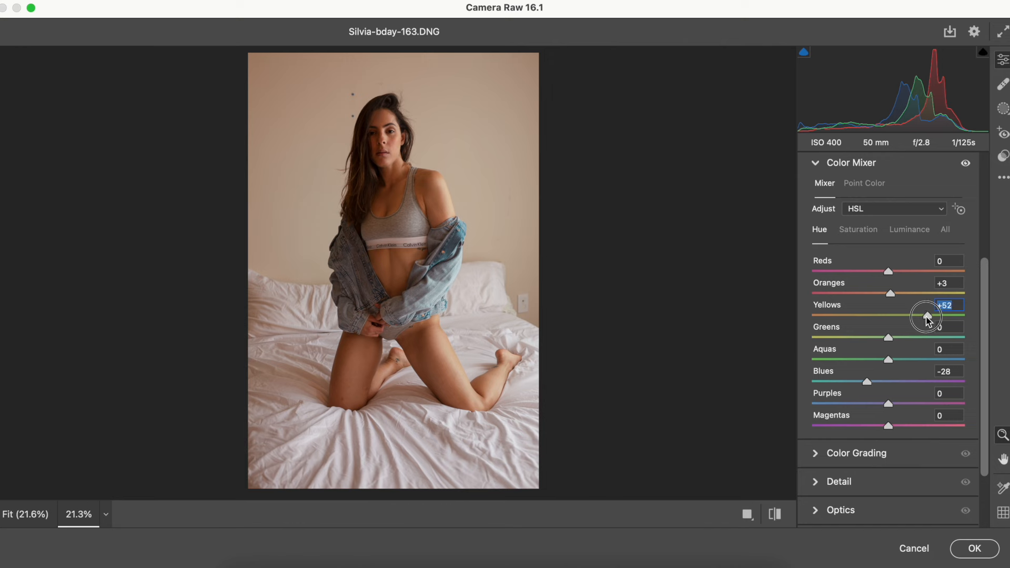
Reduce the Yellows saturation to -20 in the Color Mixer.
left_click(859, 231)
left_click(888, 317)
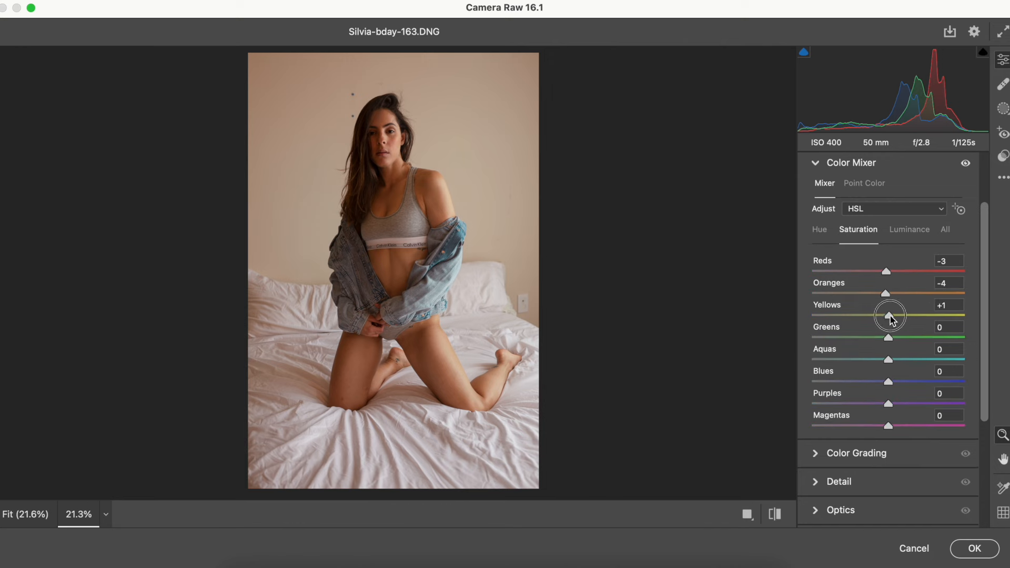
mouse_move(891, 319)
left_mouse_down()
mouse_move(872, 323)
mouse_move(933, 318)
mouse_move(839, 324)
mouse_move(876, 327)
left_mouse_up()
Compare the portrait before and after the adjustments and apply the Camera Raw filter.
key("backslash")
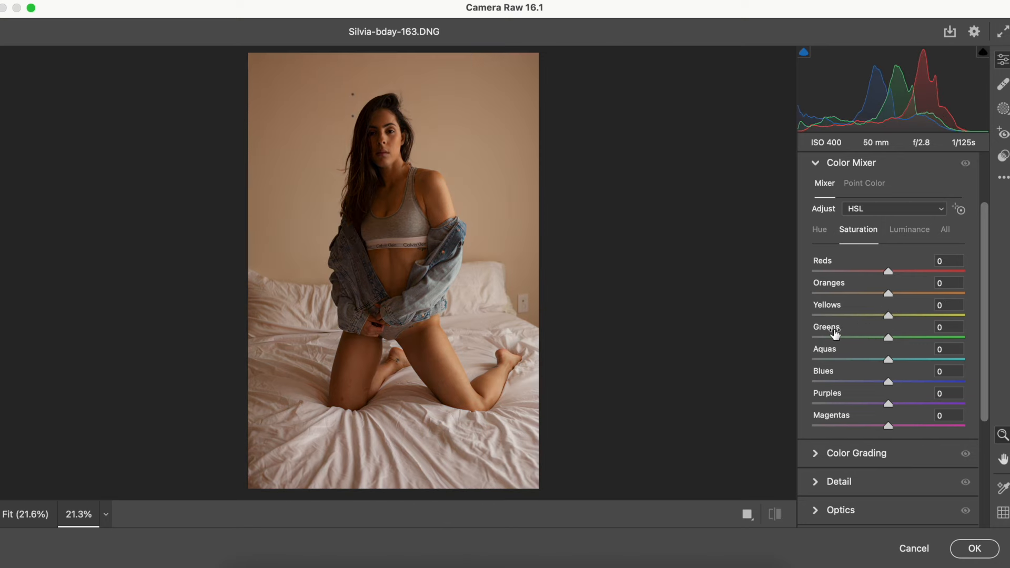
key("backslash")
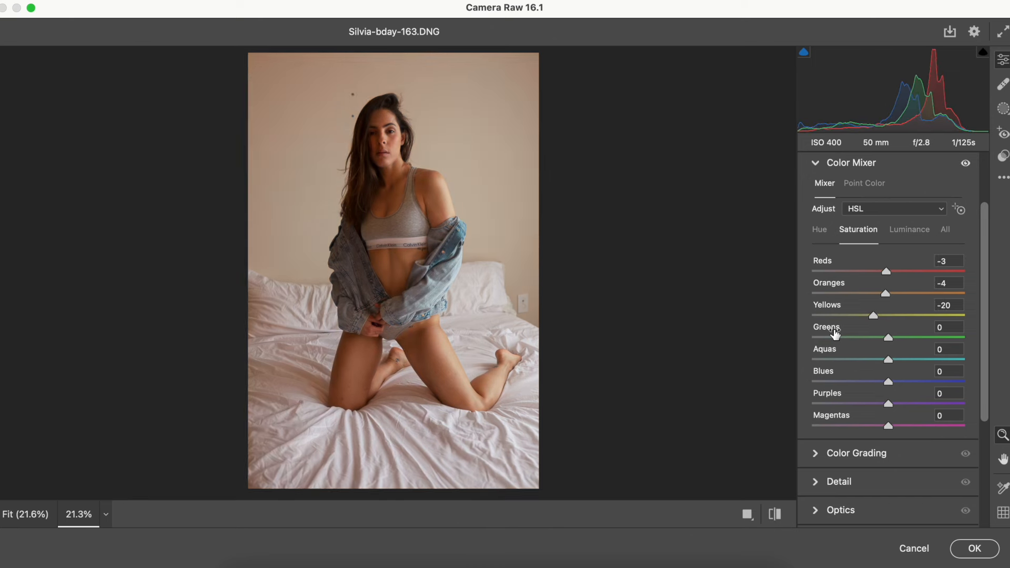
left_click(973, 549)
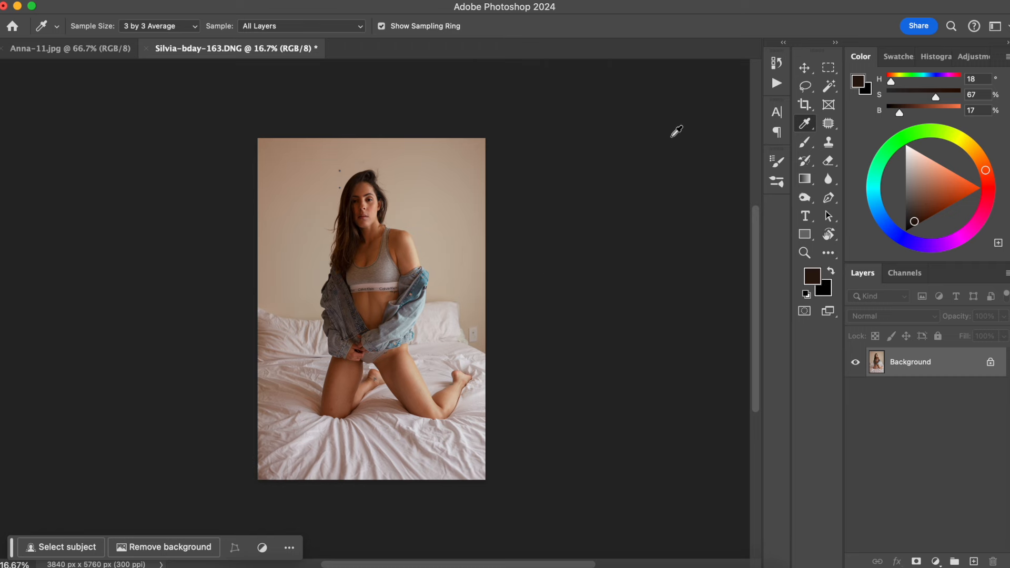
Run the Skin Retouch 2px action on the portrait and hide the Texture (High) layer.
left_click(776, 83)
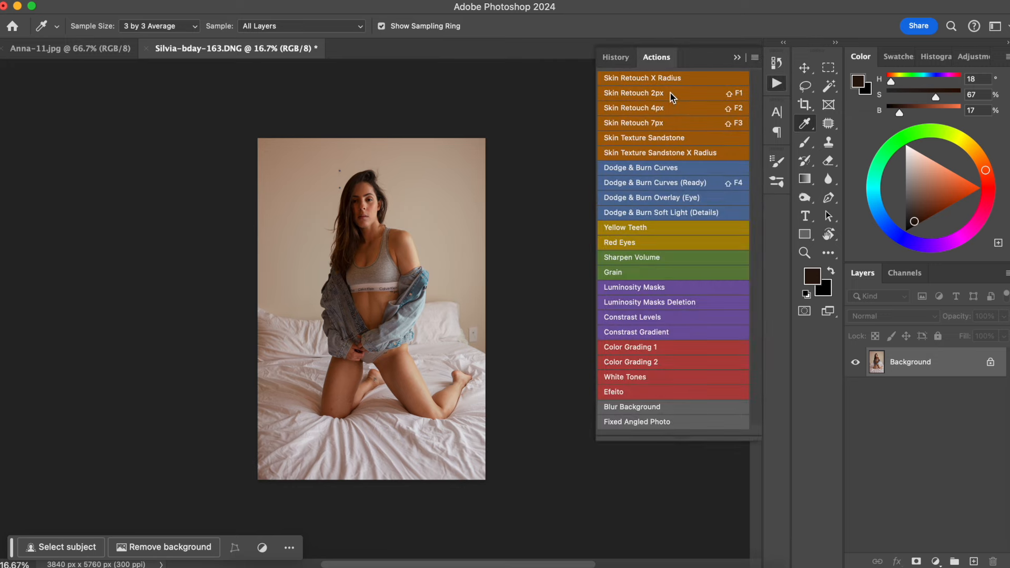
left_click(674, 94)
left_click(777, 84)
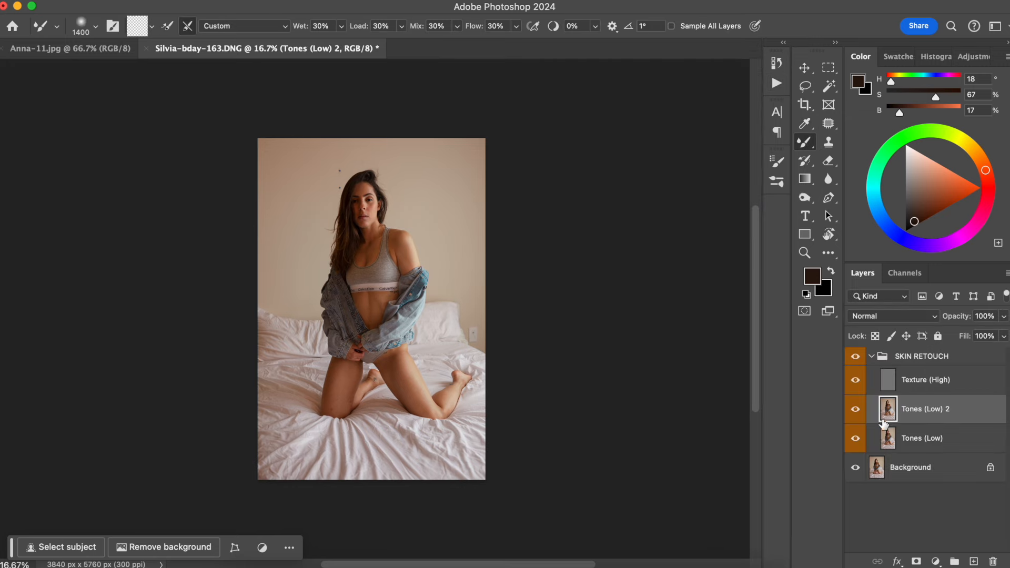
left_click(855, 380)
Blend the skin tones on the left-hand thigh of Tones (Low) 2, starting with the Mixer Brush at size 400.
key("super+plus")
key("super+plus")
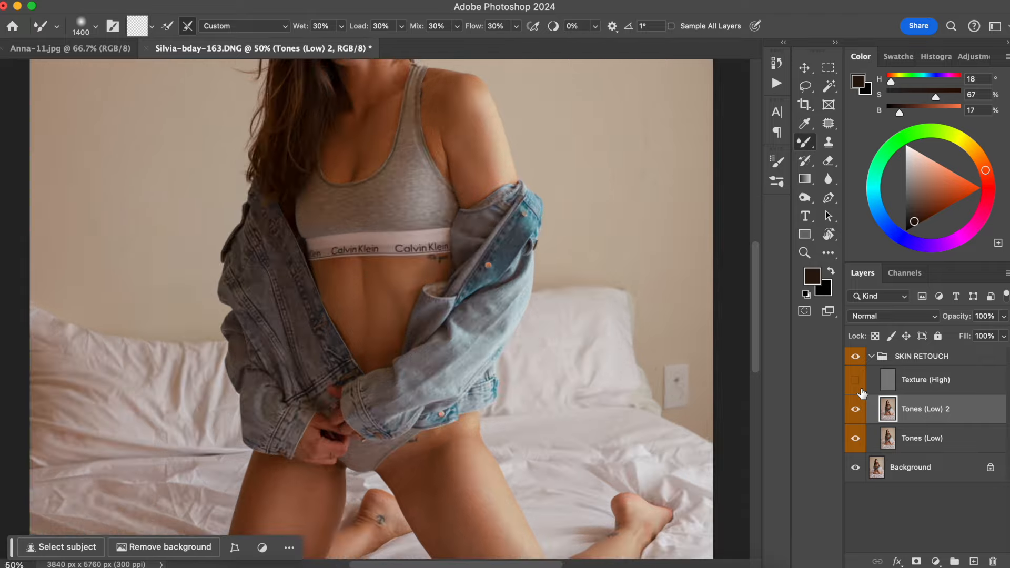
scroll(439, 329, "down", 5)
left_click_drag(468, 233, 473, 243)
key("bracketleft")
key("bracketleft")
key("bracketleft")
key("bracketleft")
key("bracketleft")
key("bracketleft")
key("bracketleft")
key("bracketleft")
key("bracketleft")
key("bracketleft")
key("bracketleft")
key("bracketleft")
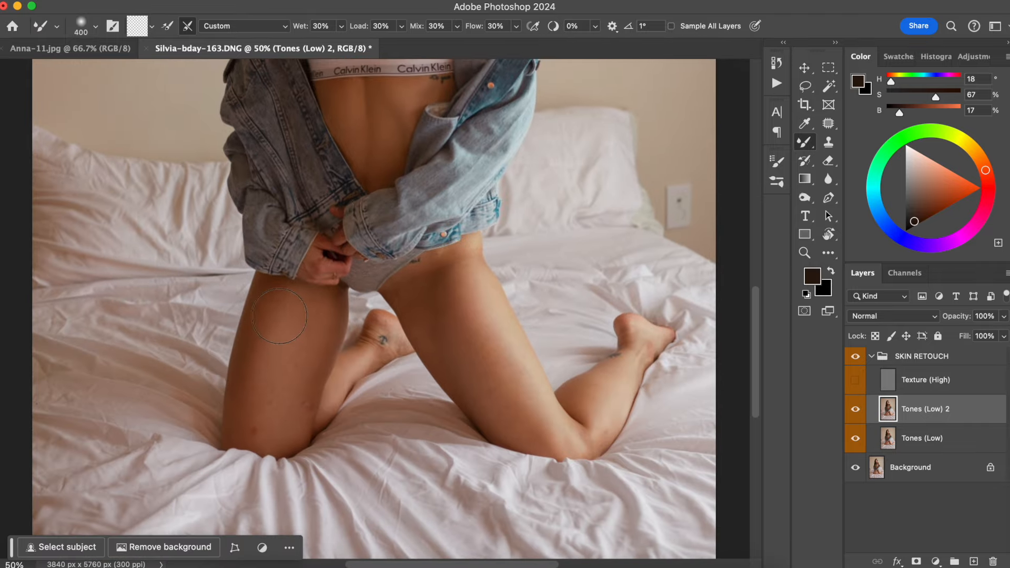
mouse_move(268, 317)
left_mouse_down()
mouse_move(254, 383)
mouse_move(262, 417)
mouse_move(279, 380)
mouse_move(283, 393)
mouse_move(298, 392)
mouse_move(282, 315)
left_mouse_up()
key("bracketleft")
key("bracketleft")
mouse_move(330, 308)
left_mouse_down()
mouse_move(298, 426)
mouse_move(283, 435)
mouse_move(239, 424)
mouse_move(266, 299)
mouse_move(366, 287)
left_mouse_up()
Smooth the uneven tones along the right-hand thigh from the hip to the knee with the Mixer Brush.
key("bracketleft")
mouse_move(409, 298)
left_mouse_down()
mouse_move(403, 289)
mouse_move(422, 288)
mouse_move(433, 337)
left_mouse_up()
key("bracketright")
left_click_drag(490, 389, 514, 420)
key("bracketleft")
left_click_drag(462, 286, 464, 291)
left_click_drag(490, 353, 512, 382)
Blend the skin tones on the feet and lower legs with progressively smaller Mixer Brush sizes.
key("bracketright")
key("bracketleft")
key("bracketleft")
key("bracketleft")
key("bracketright")
key("bracketleft")
mouse_move(641, 345)
left_mouse_down()
mouse_move(630, 335)
mouse_move(638, 330)
mouse_move(659, 342)
left_mouse_up()
mouse_move(340, 392)
left_mouse_down()
mouse_move(327, 400)
mouse_move(343, 377)
left_mouse_up()
mouse_move(331, 401)
left_mouse_down()
mouse_move(347, 365)
mouse_move(398, 348)
mouse_move(371, 327)
mouse_move(359, 345)
mouse_move(374, 325)
mouse_move(364, 341)
mouse_move(374, 325)
mouse_move(379, 346)
mouse_move(363, 343)
mouse_move(374, 320)
mouse_move(401, 347)
mouse_move(395, 324)
left_mouse_up()
key("[")
Smooth the stomach and the skin below the bra band, using the Mixer Brush at sizes 125 down to 80.
left_click_drag(371, 189, 415, 354)
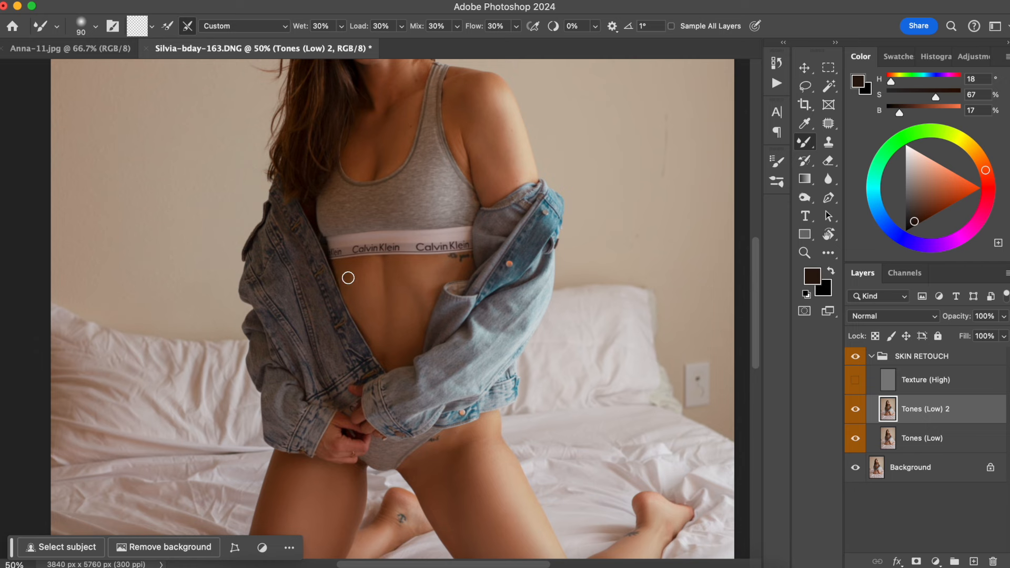
key("bracketright")
key("bracketright")
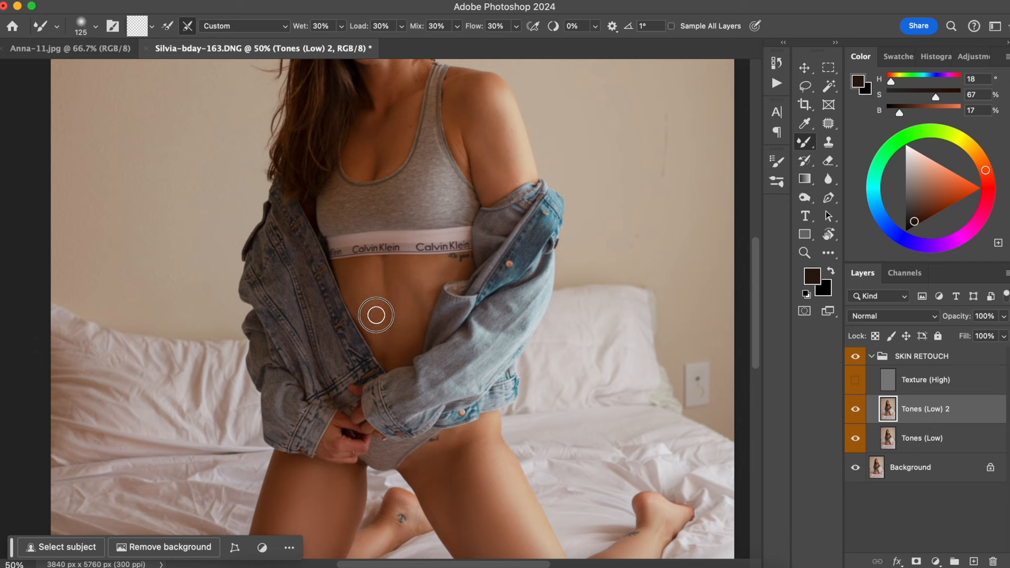
left_click_drag(401, 302, 406, 325)
mouse_move(415, 290)
left_mouse_down()
mouse_move(424, 300)
mouse_move(426, 266)
left_mouse_up()
key("bracketleft")
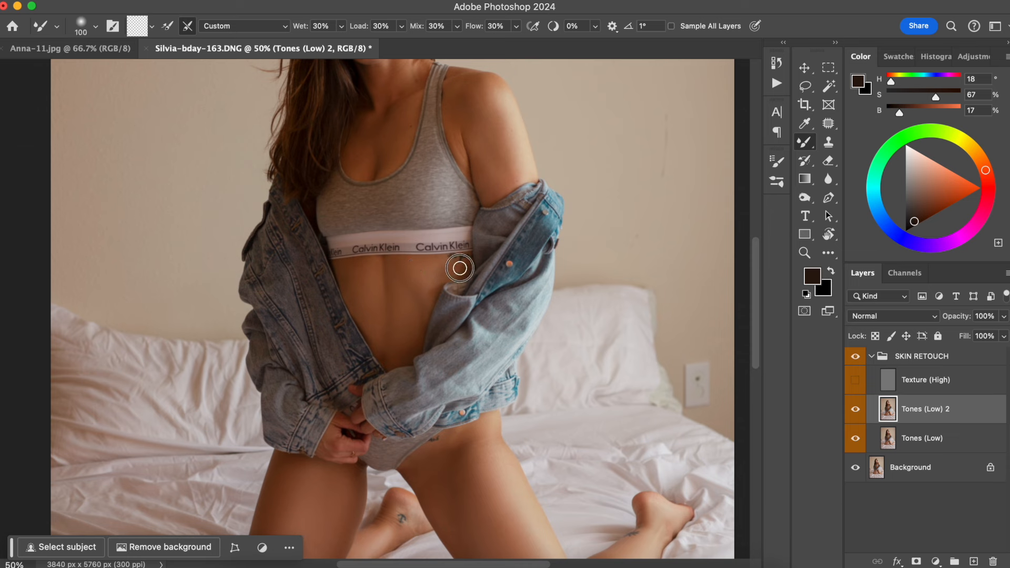
key("bracketleft")
Blend the skin tones on the chest above the neckline with the Mixer Brush at sizes 150 to 125.
left_click_drag(432, 254, 423, 409)
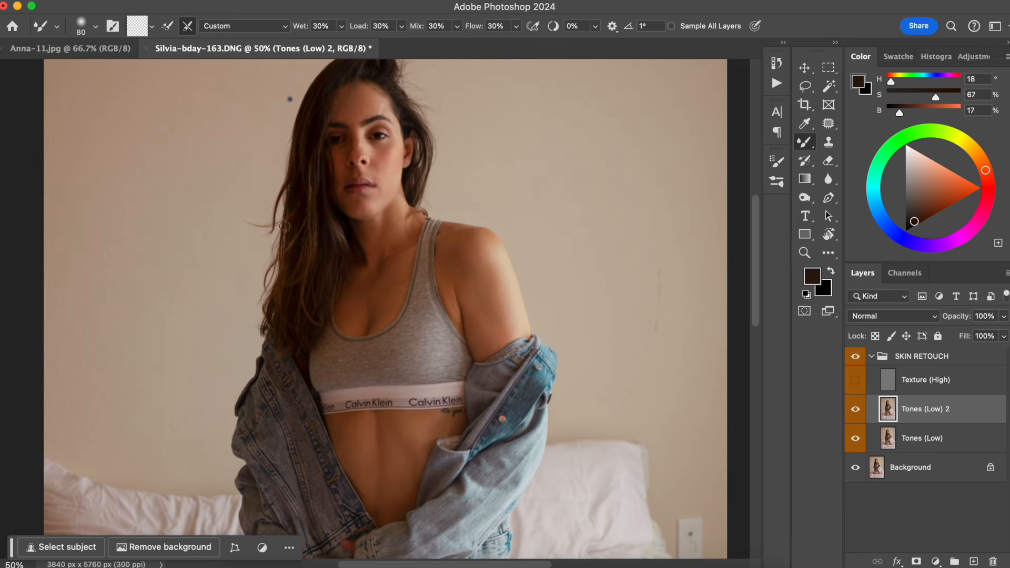
key("bracketright")
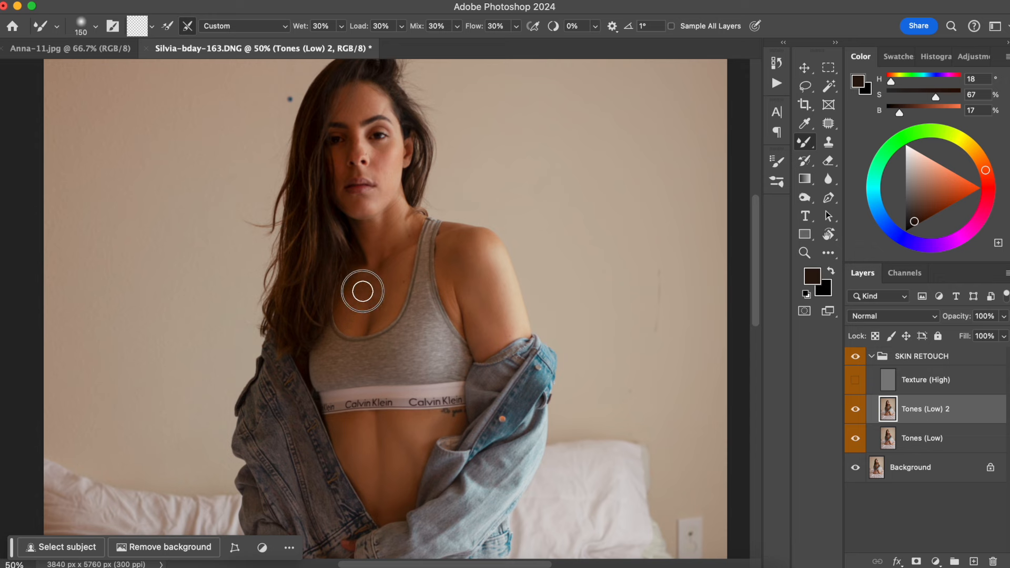
key("bracketleft")
key("bracketleft")
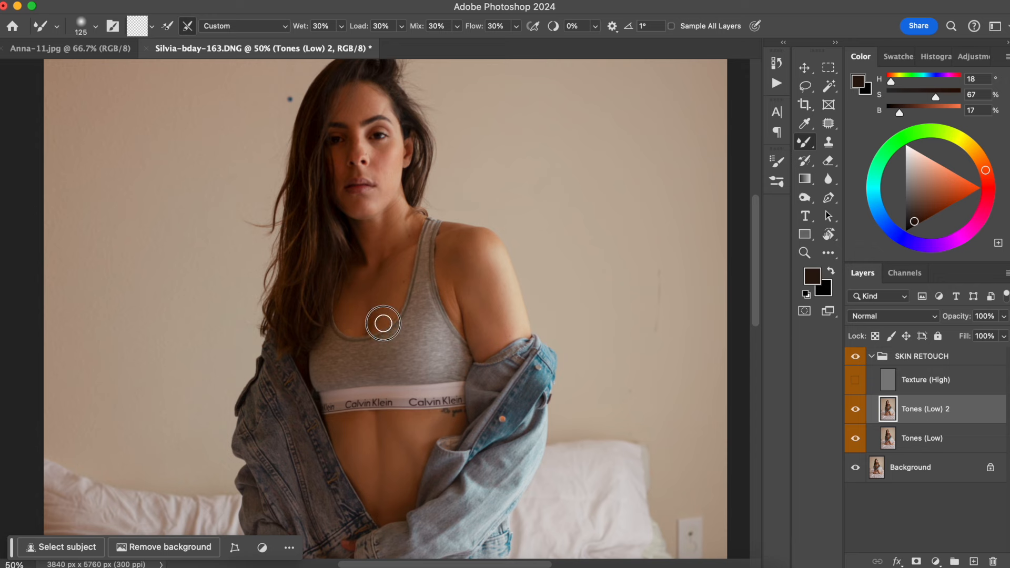
key("bracketright")
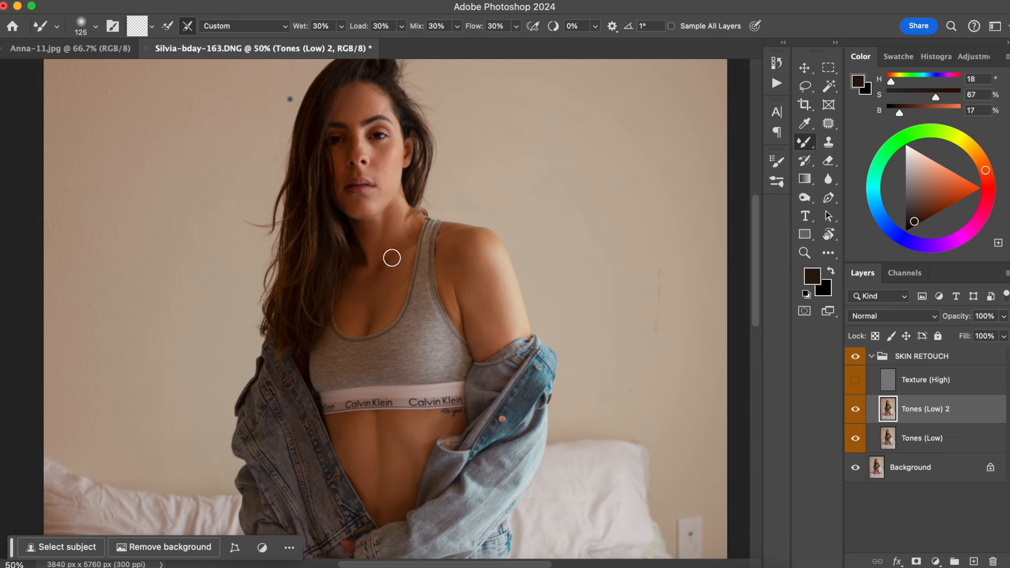
Smooth the tones on the shoulder and upper arm, varying the Mixer Brush size to suit each area.
left_click_drag(446, 244, 478, 245)
key("bracketleft")
key("bracketleft")
key("bracketleft")
key("bracketright")
key("bracketright")
key("bracketright")
key("bracketright")
Blend the skin tones on the neck and lower face with the Mixer Brush reduced to size 70.
key("super+equal")
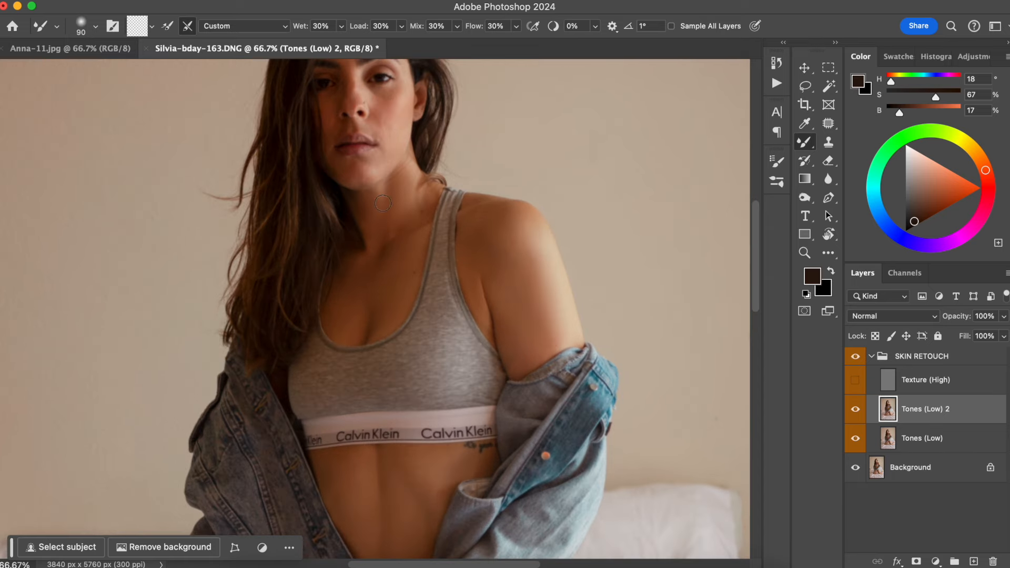
left_click_drag(444, 207, 453, 296)
key("bracketleft")
key("bracketleft")
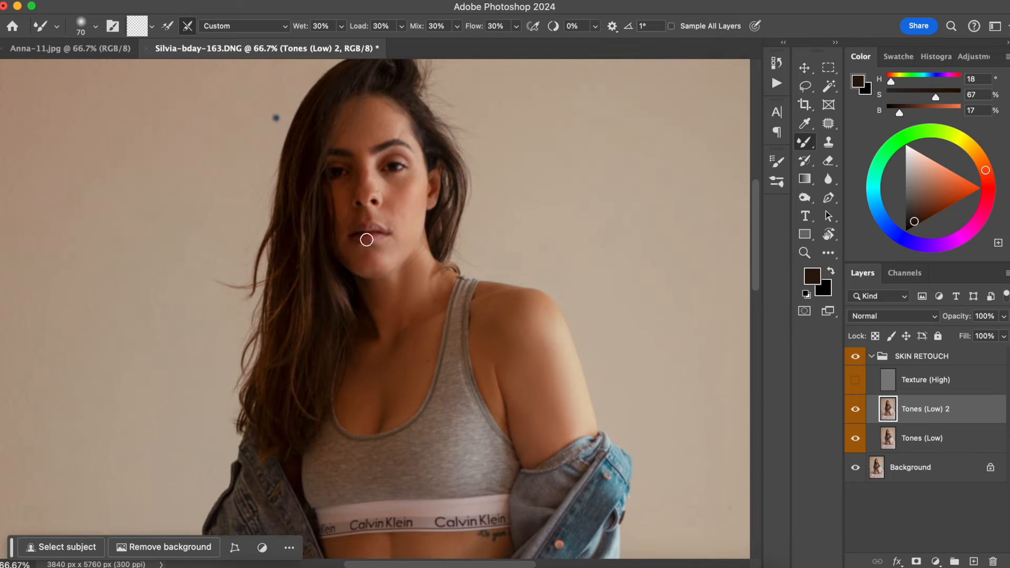
mouse_move(419, 259)
left_mouse_down()
mouse_move(390, 295)
mouse_move(409, 274)
mouse_move(383, 286)
mouse_move(403, 269)
mouse_move(402, 295)
mouse_move(418, 272)
mouse_move(371, 297)
mouse_move(383, 279)
left_mouse_up()
Smooth the forehead and the skin around the brow, reducing the Mixer Brush to size 25 for the eyelid.
key("super+plus")
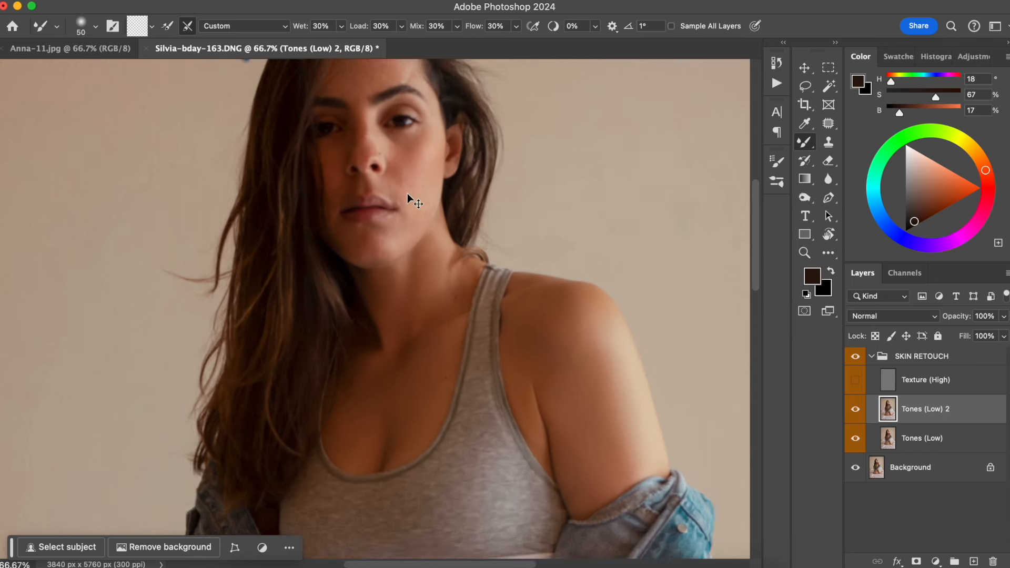
left_click_drag(467, 172, 455, 253)
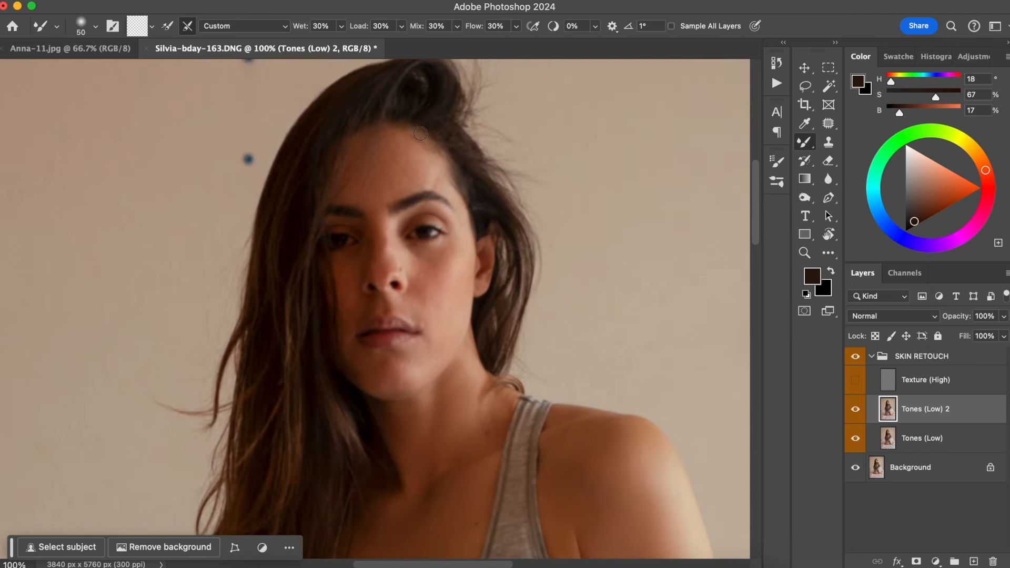
key("bracketright")
key("bracketright")
mouse_move(374, 183)
left_mouse_down()
mouse_move(397, 186)
mouse_move(390, 161)
mouse_move(404, 170)
mouse_move(406, 149)
mouse_move(417, 174)
mouse_move(405, 188)
mouse_move(416, 158)
mouse_move(429, 181)
mouse_move(439, 165)
mouse_move(455, 201)
mouse_move(439, 177)
left_mouse_up()
key("bracketleft")
key("bracketright")
key("bracketright")
key("bracketleft")
key("bracketleft")
key("bracketleft")
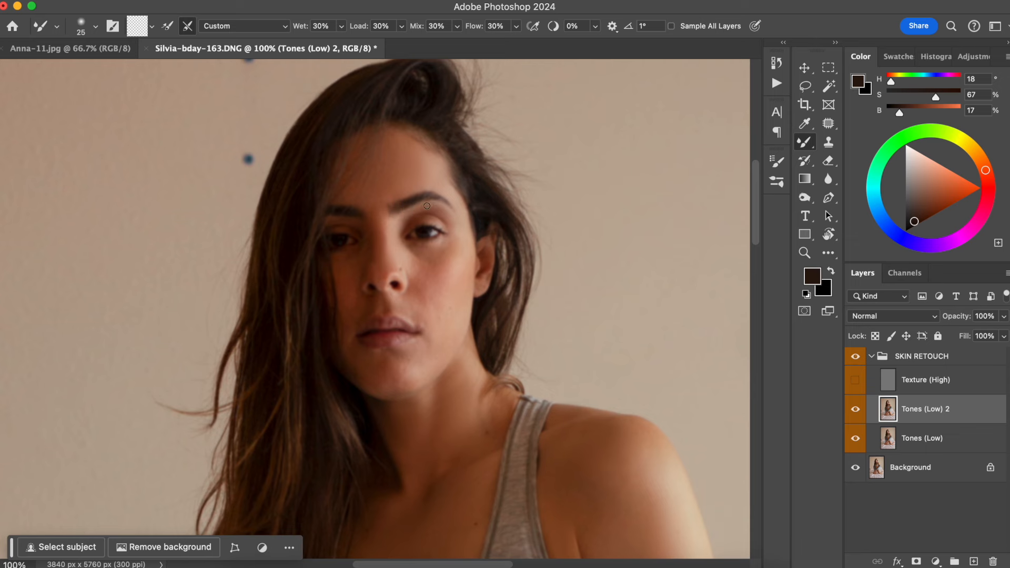
Even out the skin tones down the outer cheek toward the jaw with the Mixer Brush at size 80.
key("bracketright")
key("bracketright")
key("bracketright")
mouse_move(457, 248)
left_mouse_down()
mouse_move(444, 265)
mouse_move(455, 256)
mouse_move(458, 269)
mouse_move(462, 229)
mouse_move(451, 308)
left_mouse_up()
key("bracketright")
left_click_drag(462, 271, 457, 310)
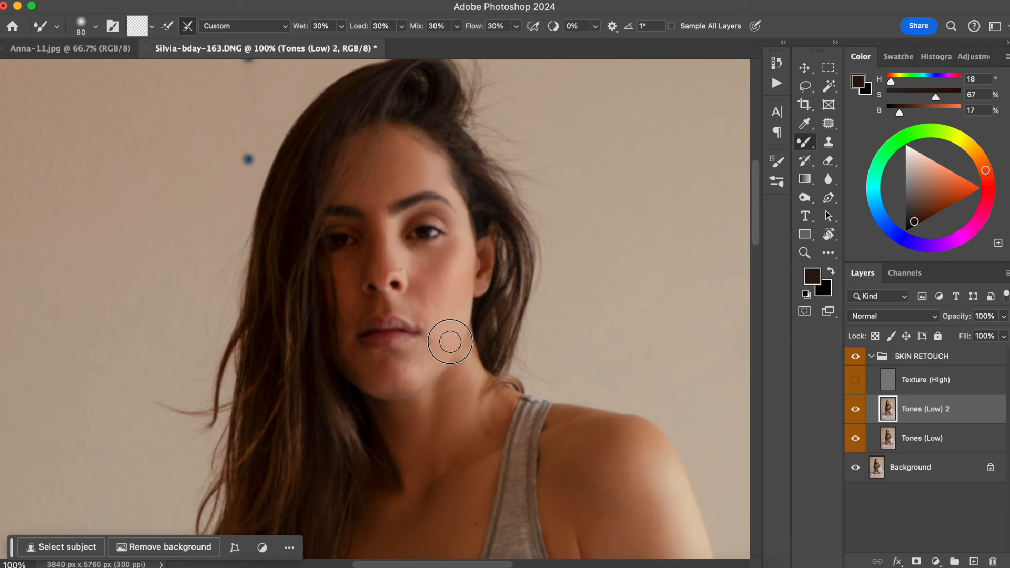
Blend the tones around the chin and mouth, finishing with the Mixer Brush at size 70.
key("bracketright")
mouse_move(367, 363)
left_mouse_down()
mouse_move(402, 375)
mouse_move(403, 357)
mouse_move(403, 378)
mouse_move(436, 335)
mouse_move(424, 369)
mouse_move(447, 335)
mouse_move(416, 308)
left_mouse_up()
key("bracketleft")
key("bracketleft")
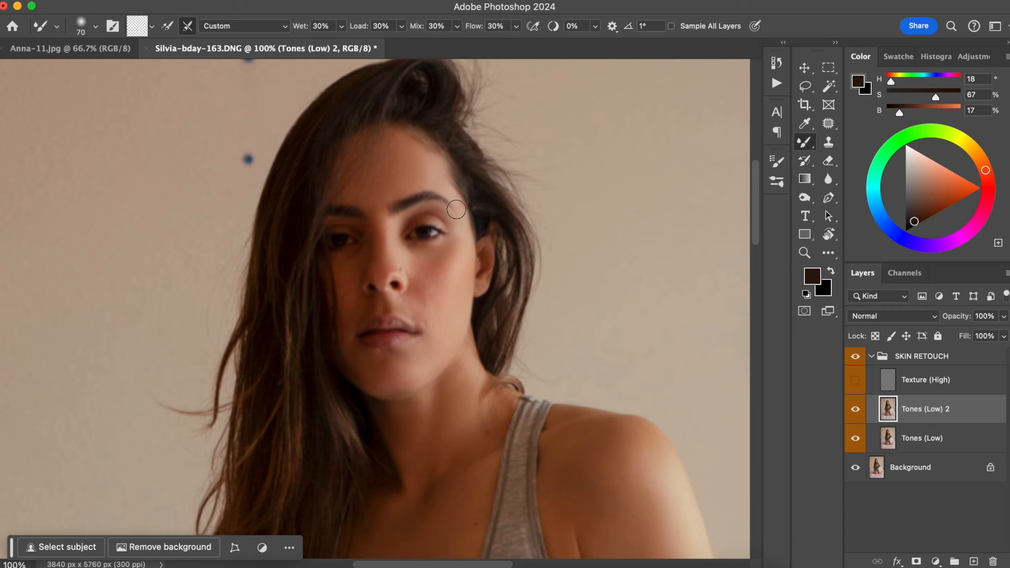
Refine the cheek below the eye and the fold beside the nose and mouth, finishing with Mixer Brush size 50.
key("bracketleft")
mouse_move(422, 276)
left_mouse_down()
mouse_move(413, 264)
mouse_move(406, 274)
mouse_move(424, 270)
mouse_move(410, 260)
left_mouse_up()
key("bracketright")
mouse_move(418, 284)
left_mouse_down()
mouse_move(431, 319)
mouse_move(435, 287)
mouse_move(451, 274)
mouse_move(447, 300)
mouse_move(435, 294)
mouse_move(437, 311)
mouse_move(432, 266)
mouse_move(394, 256)
mouse_move(428, 262)
mouse_move(456, 225)
mouse_move(452, 283)
mouse_move(467, 280)
mouse_move(425, 324)
left_mouse_up()
key("bracketleft")
key("bracketright")
key("bracketright")
key("bracketright")
key("bracketright")
key("bracketleft")
key("bracketleft")
key("bracketleft")
key("bracketright")
key("bracketright")
key("bracketright")
key("bracketright")
key("bracketright")
key("bracketleft")
key("bracketleft")
key("bracketleft")
key("bracketright")
key("bracketright")
key("bracketleft")
key("bracketleft")
mouse_move(440, 270)
left_mouse_down()
mouse_move(428, 279)
mouse_move(415, 268)
left_mouse_up()
left_click_drag(421, 277, 425, 301)
key("bracketleft")
left_click_drag(424, 310, 430, 317)
Make the Texture (High) layer visible again over the smoothed tones.
key("super+0")
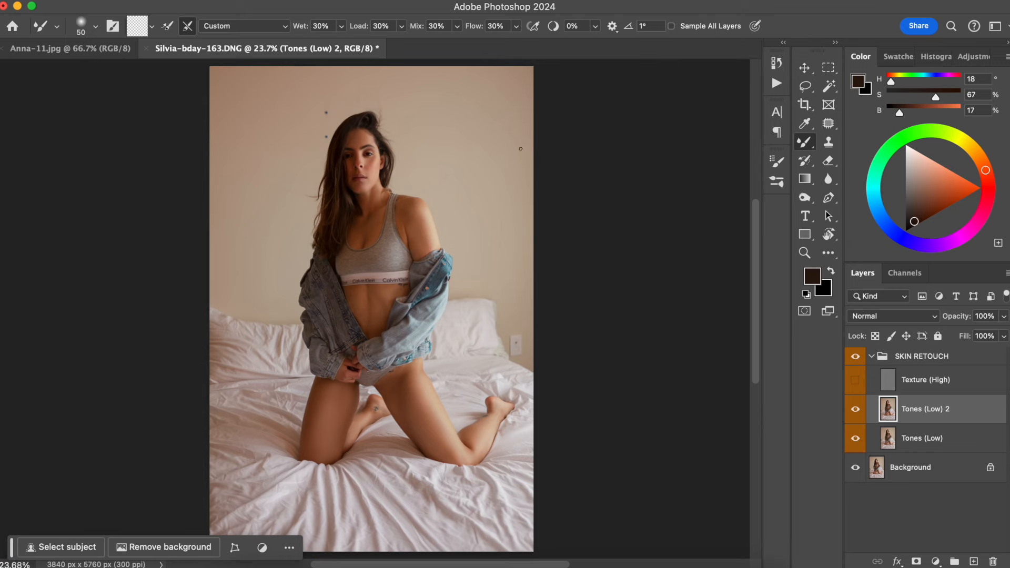
key("super+equal")
key("super+equal")
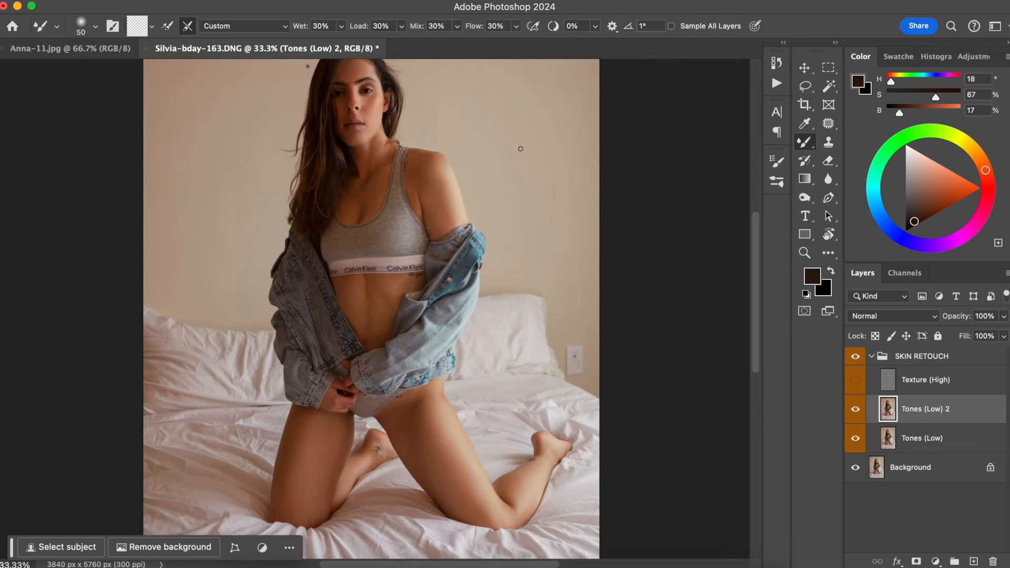
scroll(534, 342, "up", 2)
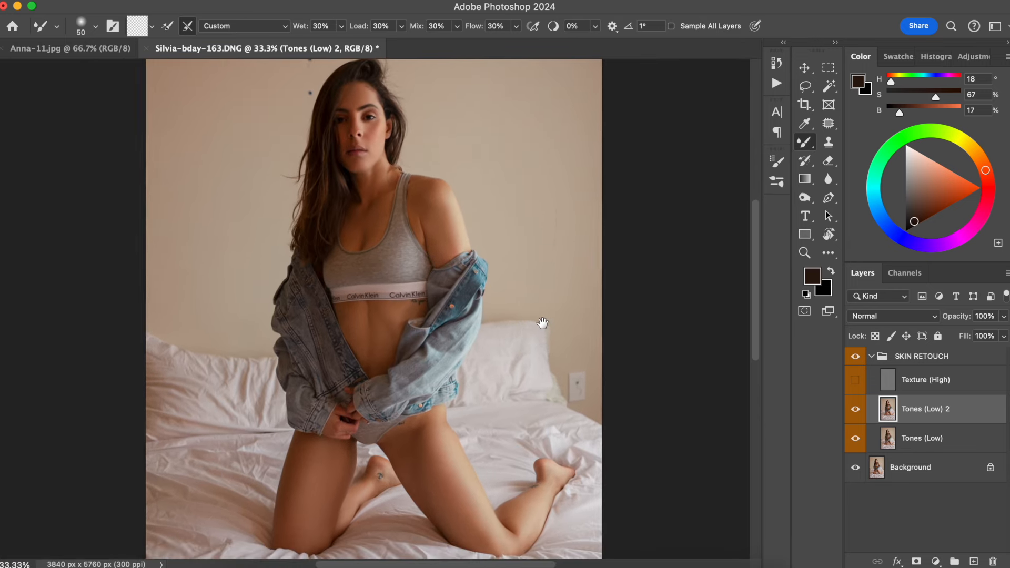
left_click(855, 383)
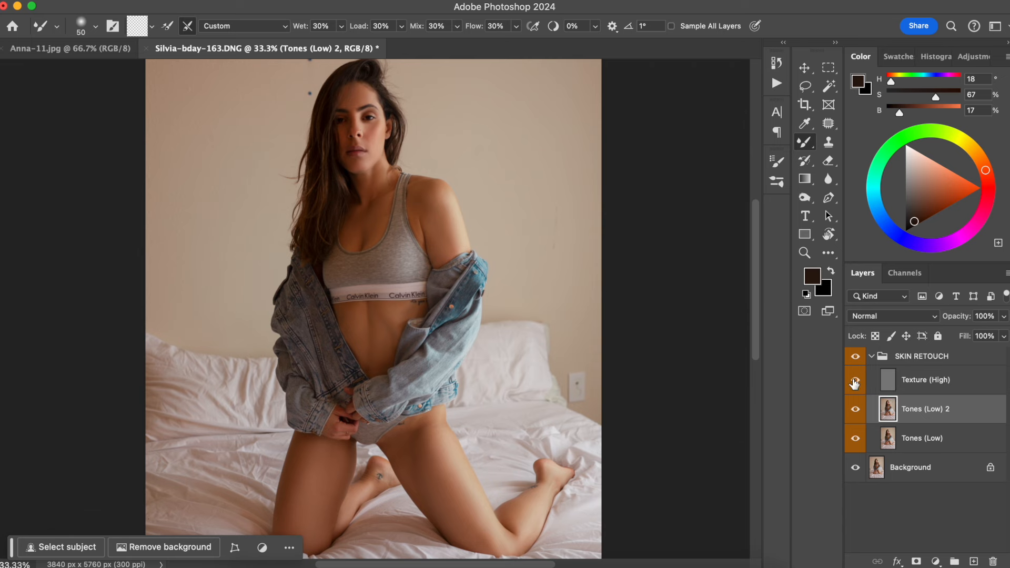
Compare the portrait before and after retouching by toggling the visibility of the SKIN RETOUCH group.
left_click(856, 357)
left_click(855, 359)
left_click(856, 358)
left_click(856, 357)
left_click(855, 358)
left_click(858, 360)
left_click_drag(506, 381, 507, 372)
key("super+minus")
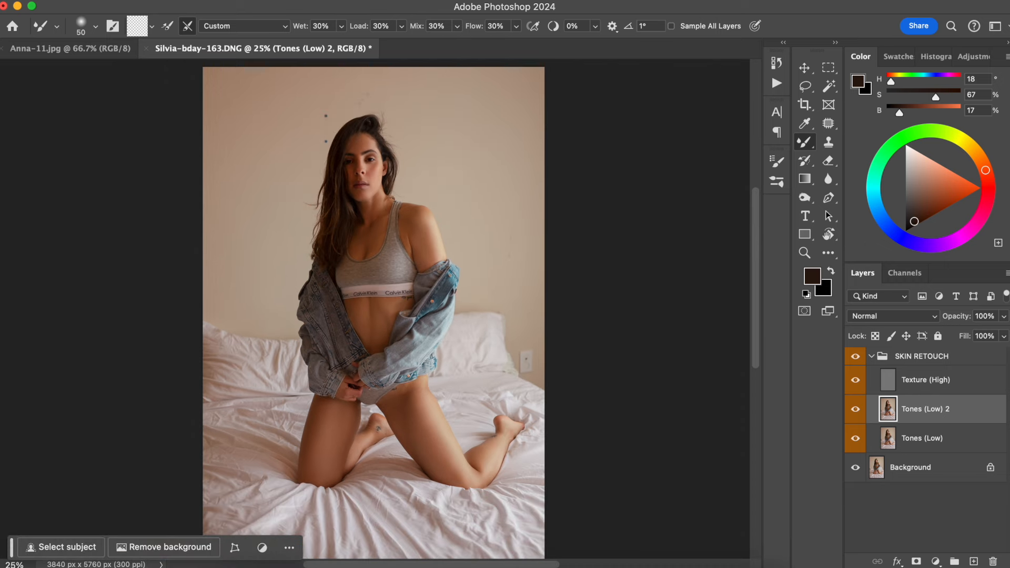
left_click(872, 357)
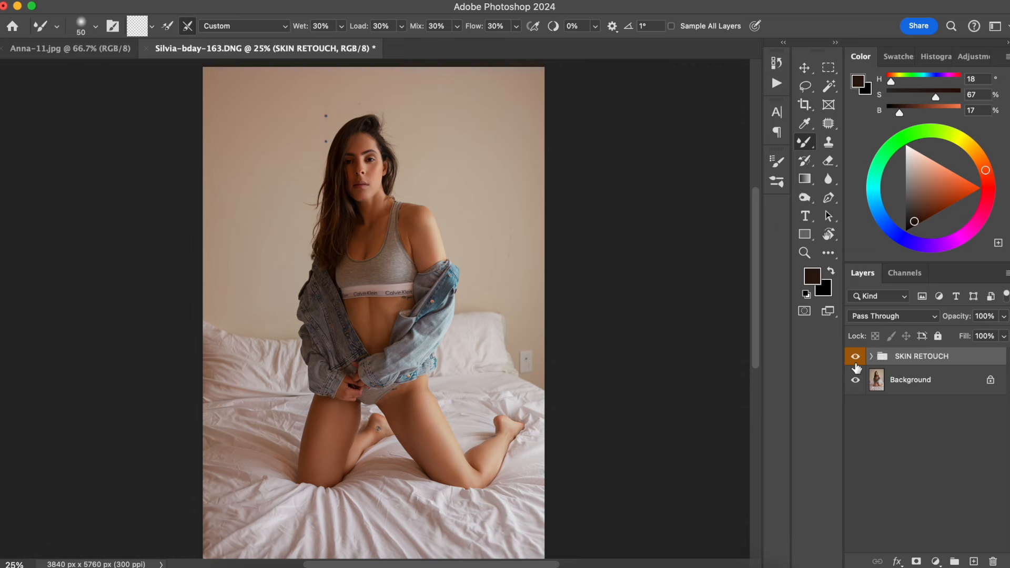
left_click(871, 356)
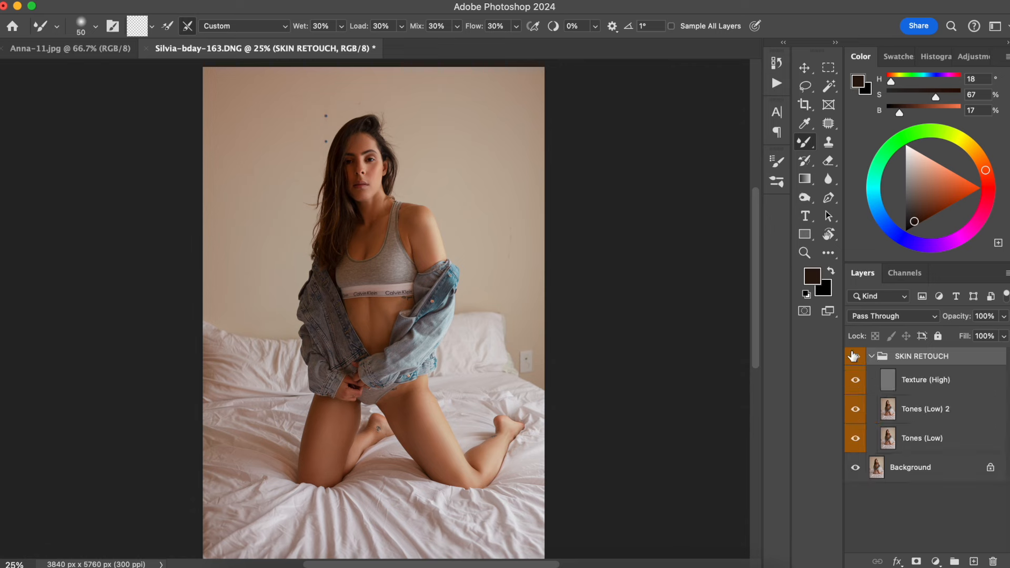
Add a Gradient Map adjustment layer directly above Tones (Low) 2 in the SKIN RETOUCH group.
left_click(930, 414)
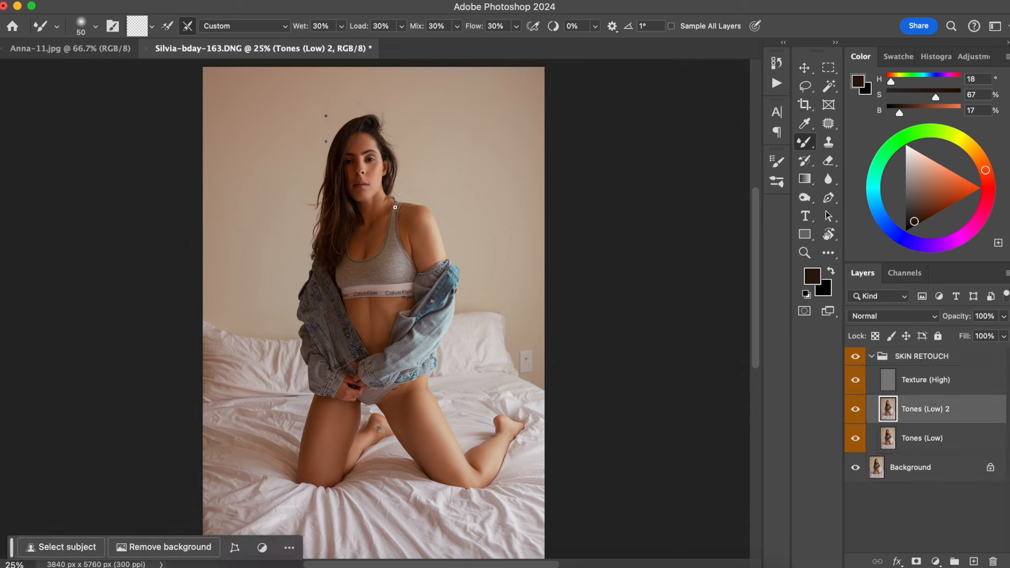
left_click(935, 562)
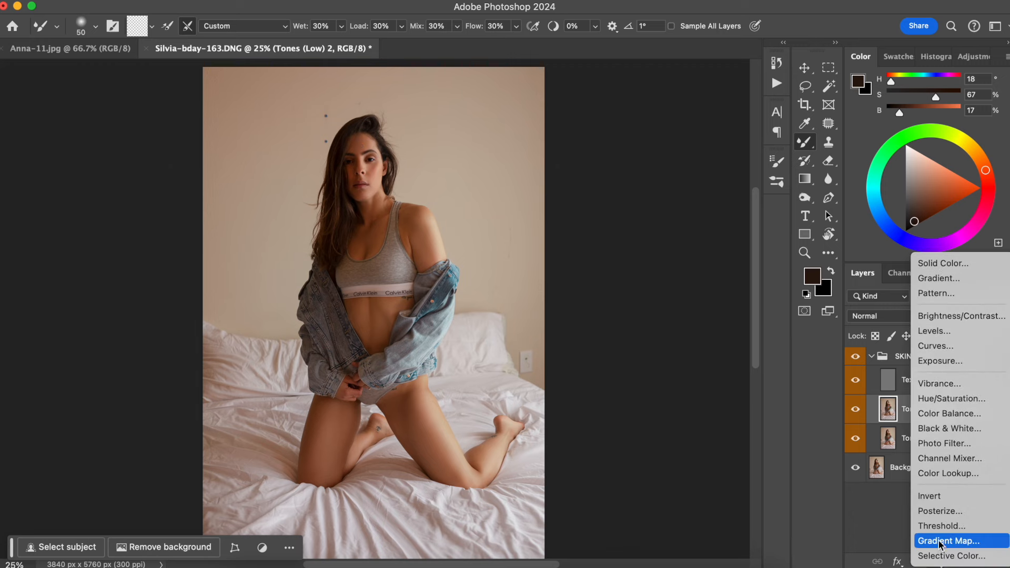
left_click(939, 546)
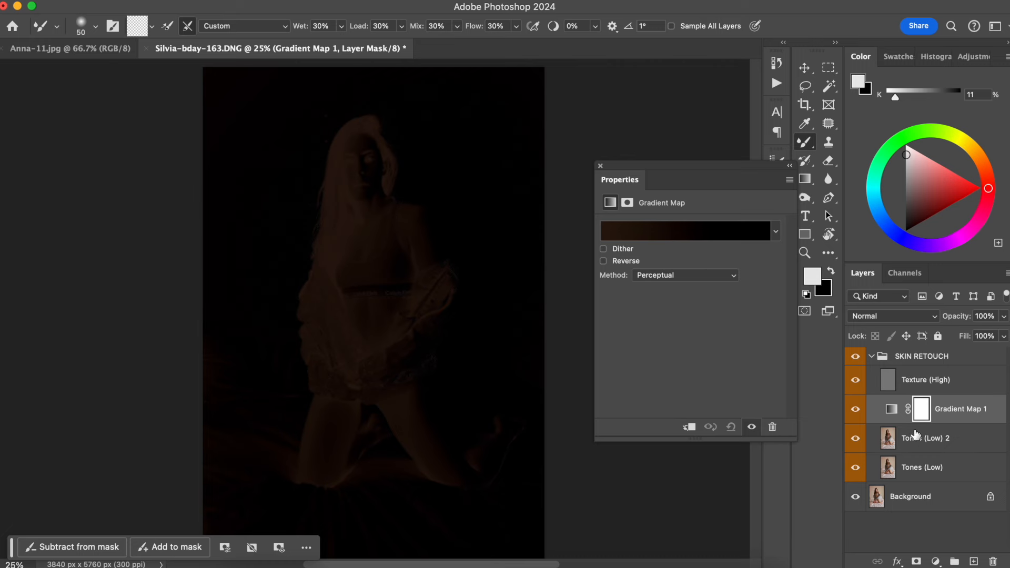
Try several presets from the Skin gradient folder and apply Skin 1 to the gradient map.
left_click(619, 231)
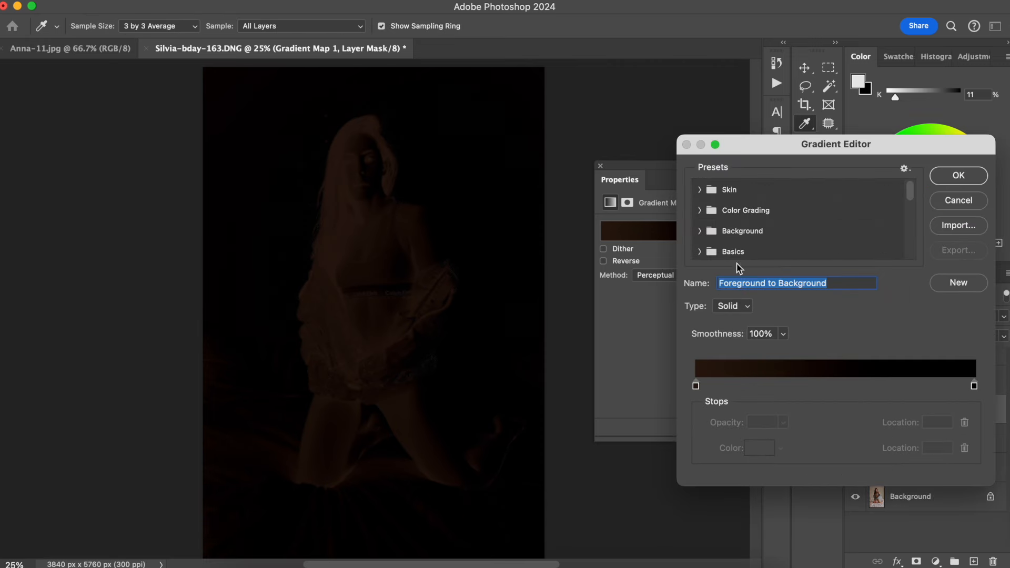
left_click(700, 190)
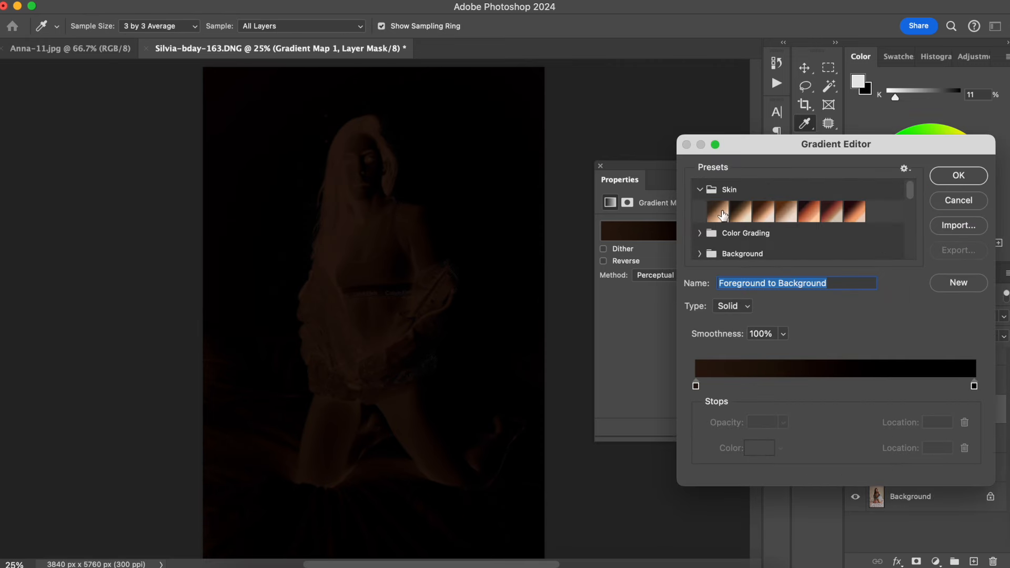
left_click(805, 220)
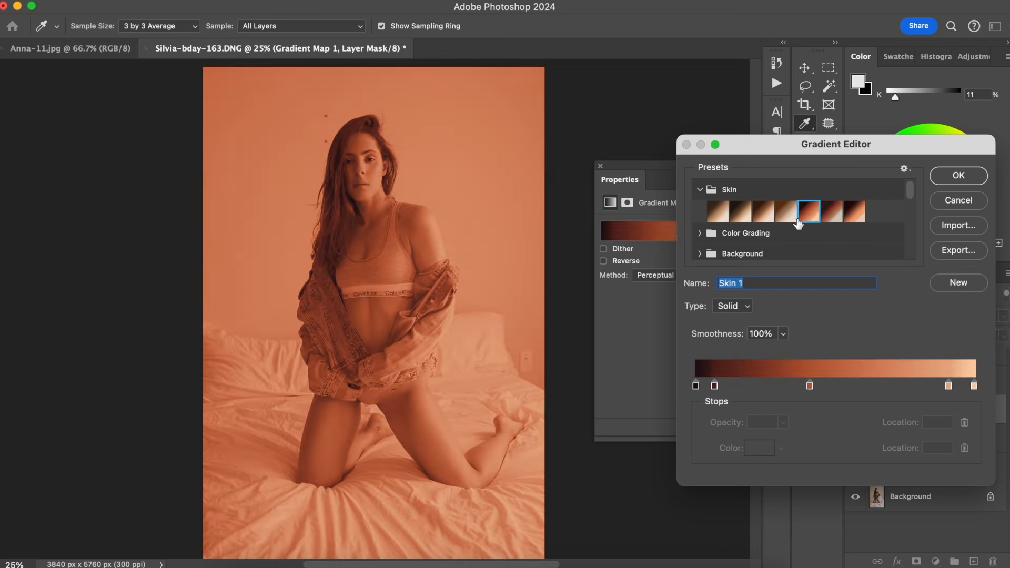
left_click(832, 212)
left_click(789, 216)
left_click(808, 218)
left_click(960, 177)
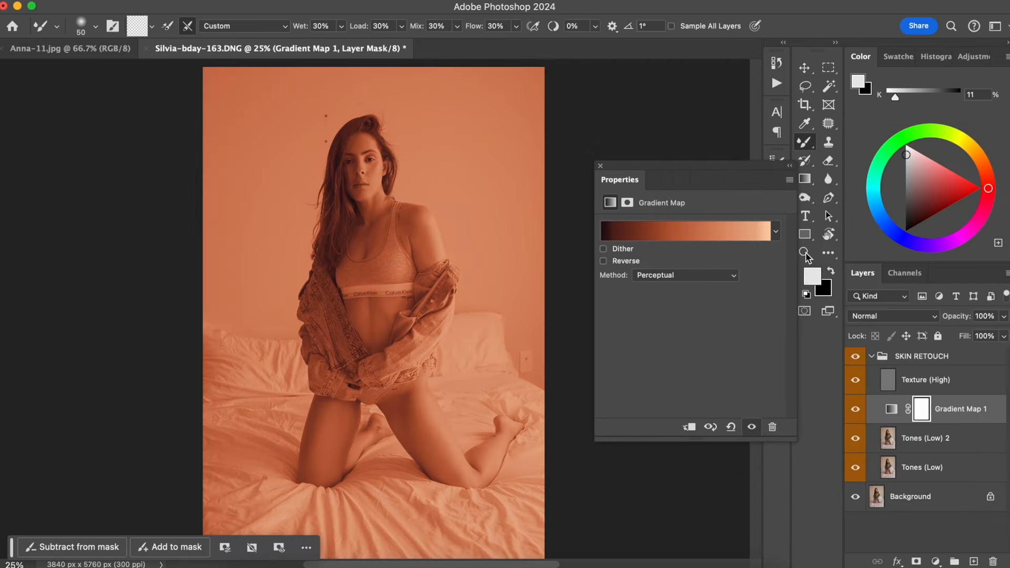
Set the gradient map's blend mode to Color and its opacity to 28%.
left_click(891, 318)
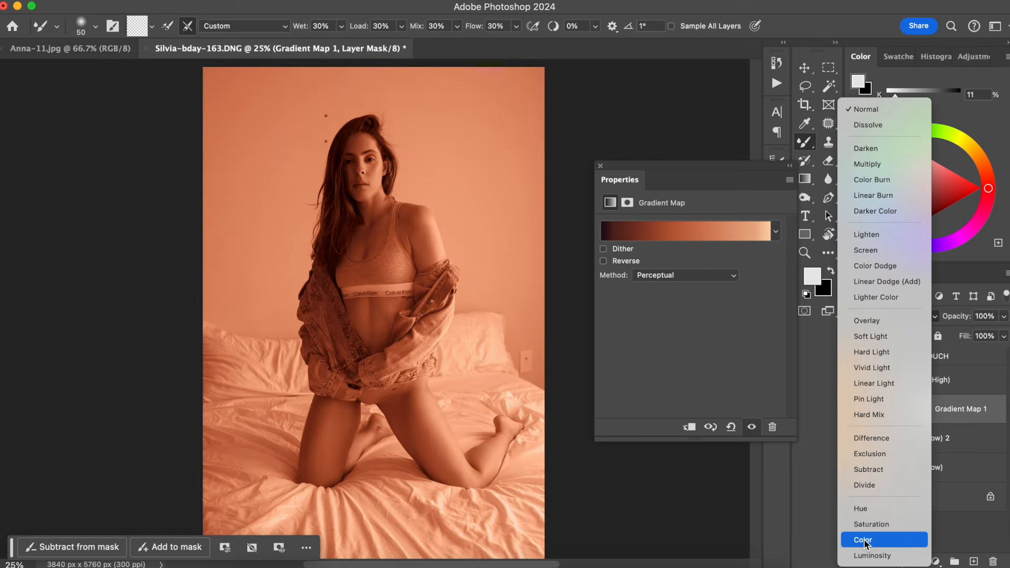
left_click(864, 541)
left_click_drag(962, 319, 835, 336)
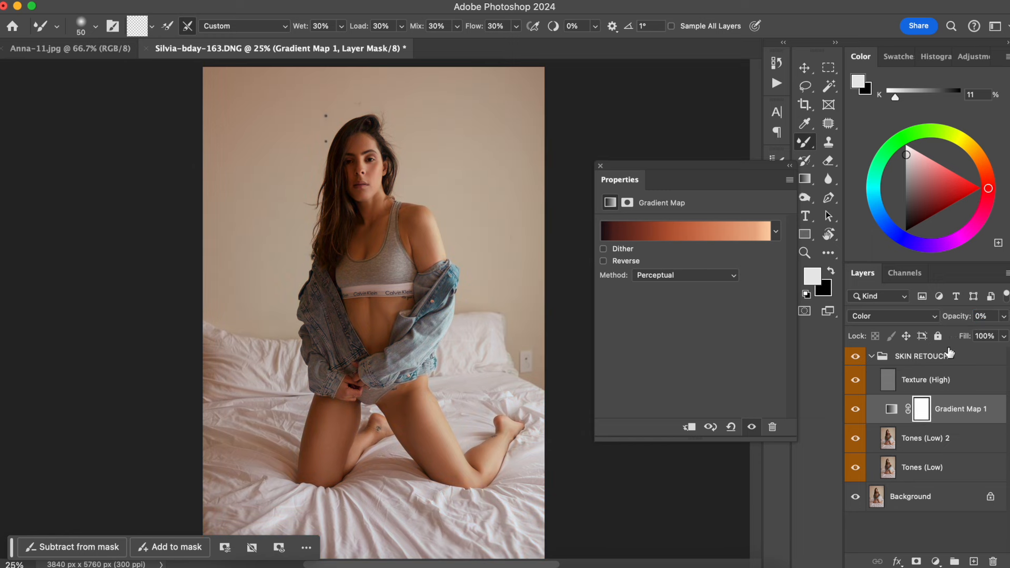
left_click_drag(957, 320, 966, 323)
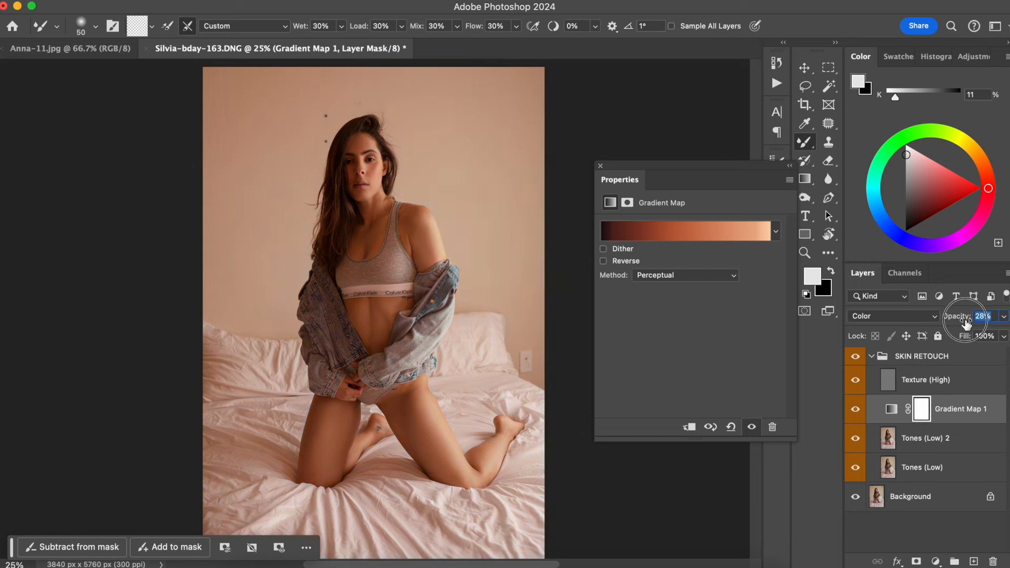
Hide the Gradient Map 1 layer and make Tones (Low) 2 the active layer.
left_click(601, 166)
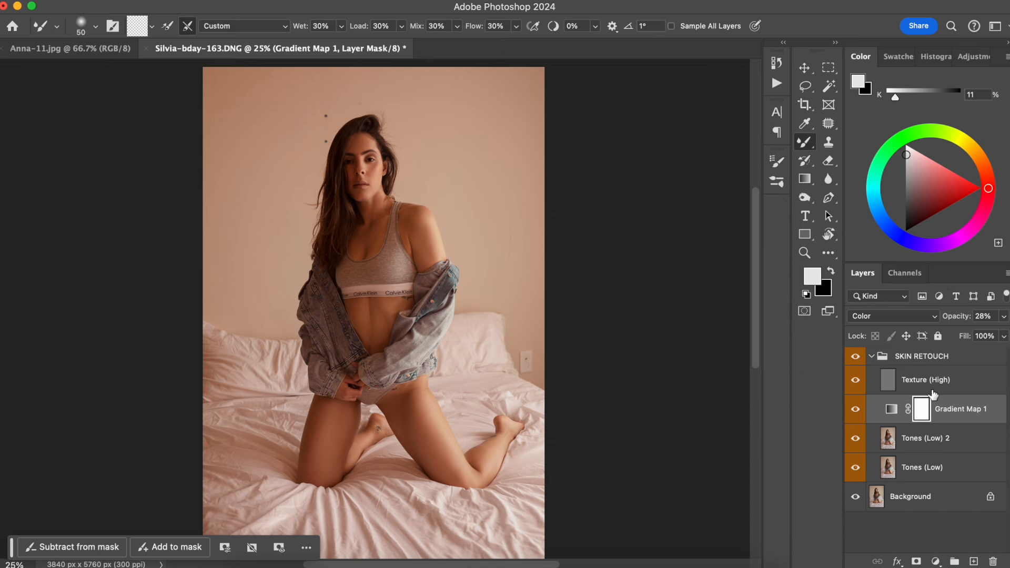
left_click(856, 409)
left_click(888, 438)
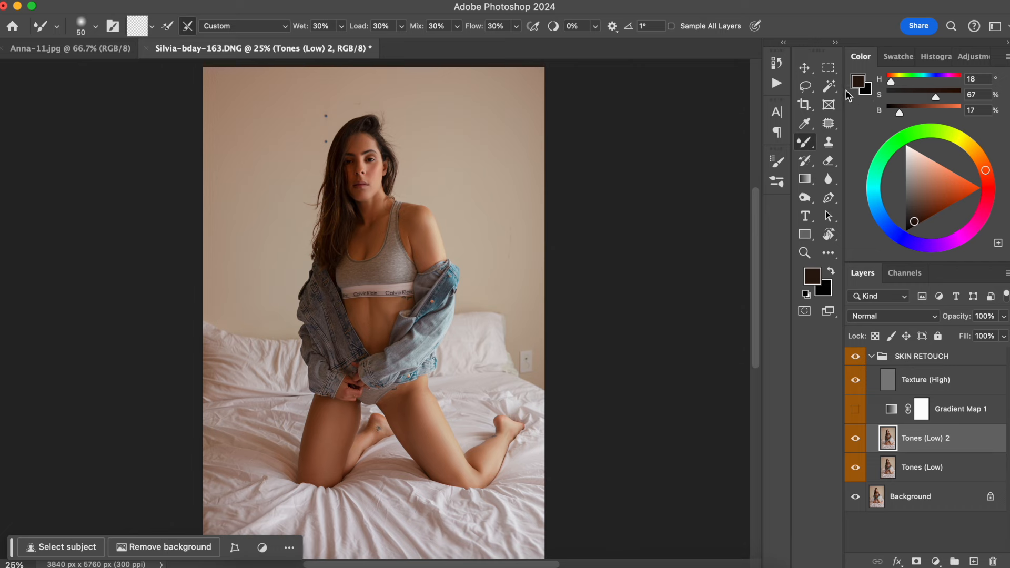
Select the face, chest, arm, waist, hands and legs with the Quick Selection tool, subtracting the clothing.
left_click_drag(808, 87, 836, 98)
left_click(831, 85)
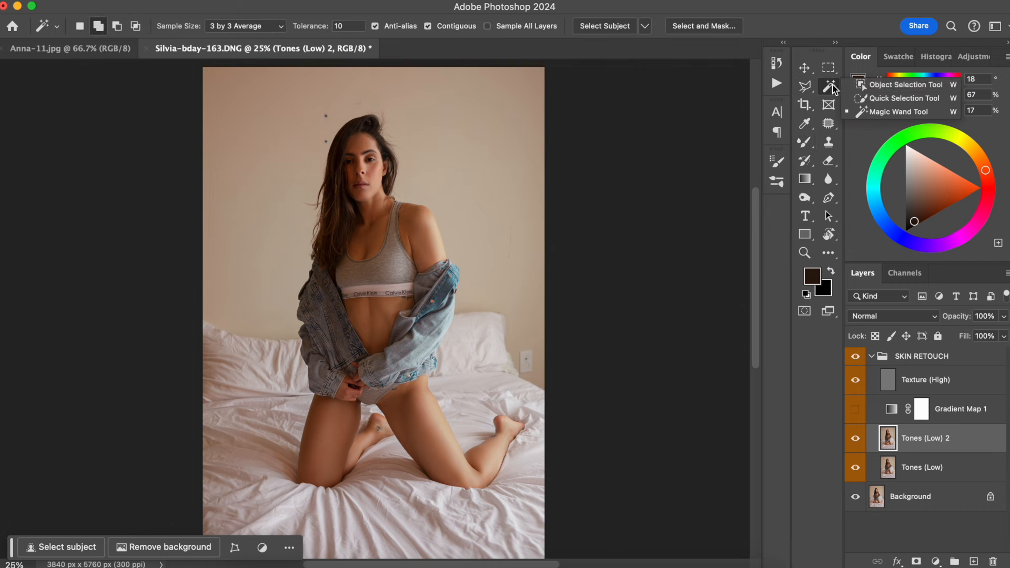
left_click(873, 98)
mouse_move(360, 309)
left_mouse_down()
mouse_move(377, 321)
mouse_move(354, 388)
mouse_move(374, 153)
left_mouse_up()
left_click(386, 271, "alt")
left_click(400, 203, "alt")
left_click_drag(432, 289, 350, 379)
left_click(351, 375)
left_click(350, 390, "alt")
left_click_drag(359, 158, 355, 184)
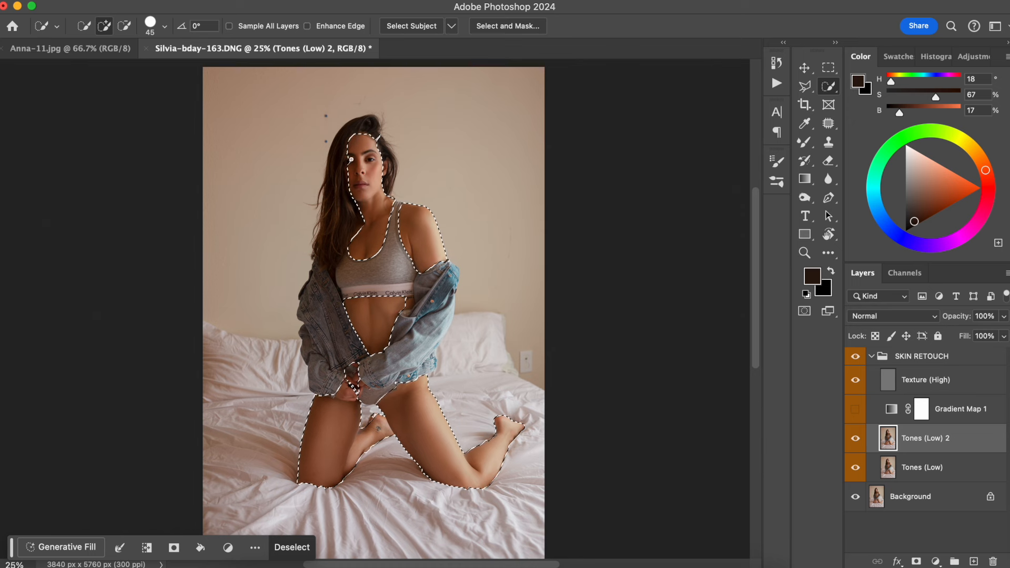
Restrict Gradient Map 1 to the skin by filling the selection with black on its mask, deselecting and inverting the mask.
left_click(923, 410)
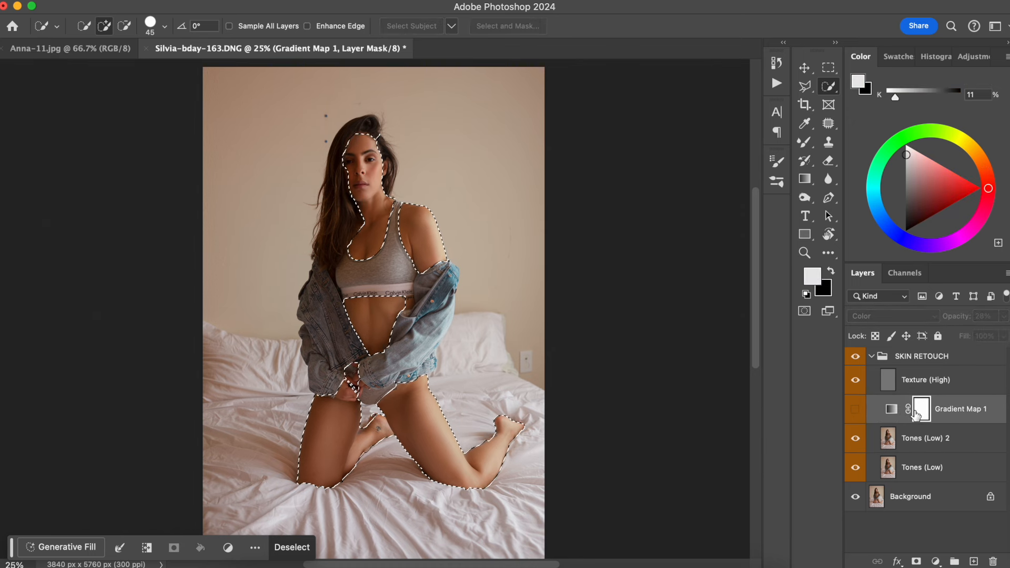
key("super+BackSpace")
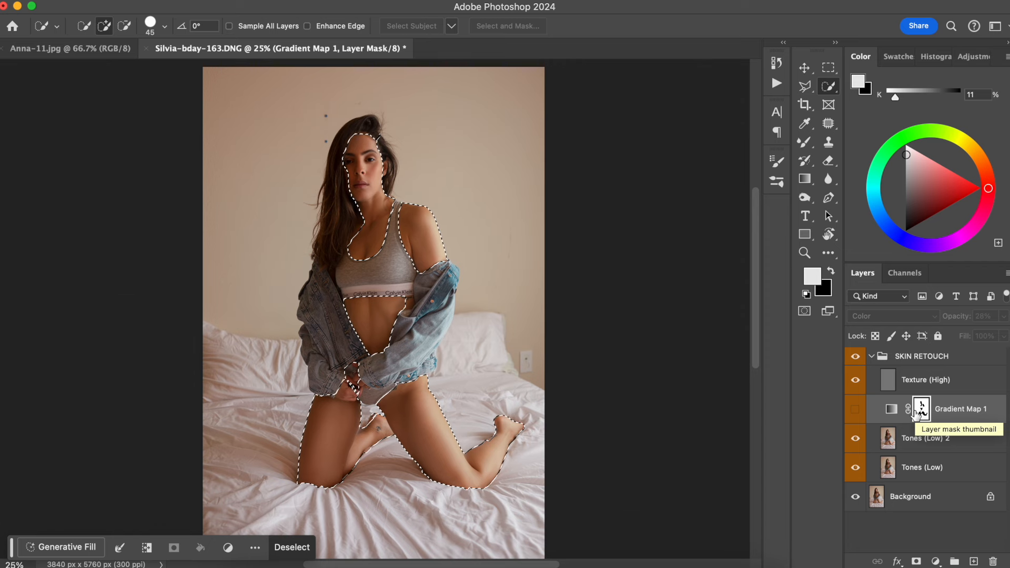
left_click(855, 410)
key("super+d")
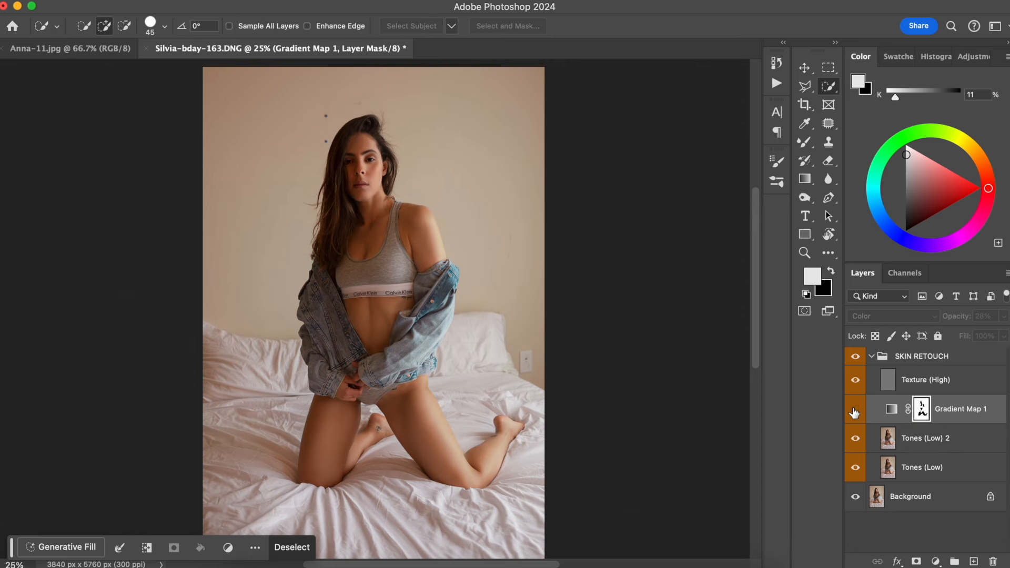
left_click(854, 411)
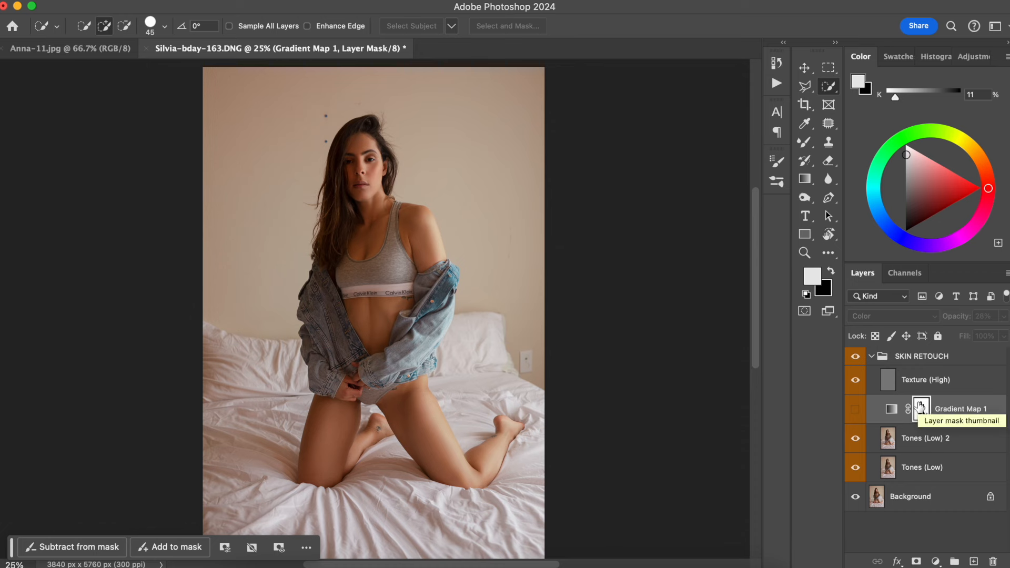
left_click_drag(920, 408, 922, 409)
left_click(856, 410)
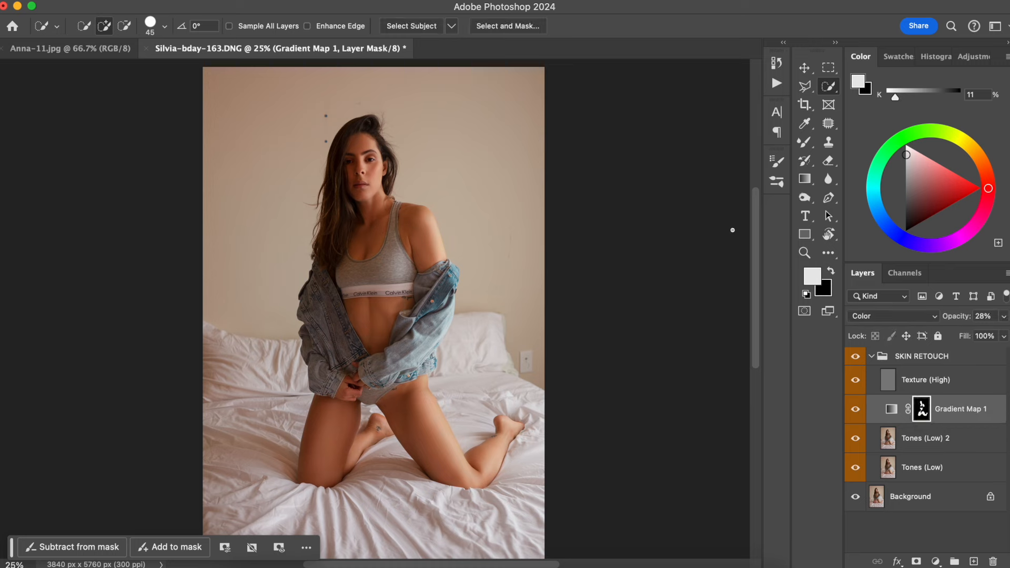
Lower Gradient Map 1's opacity to 19% and toggle the layer to compare the skin color.
left_click_drag(951, 319, 815, 329)
left_click_drag(956, 319, 964, 318)
left_click(856, 411)
left_click(857, 410)
left_click(854, 409)
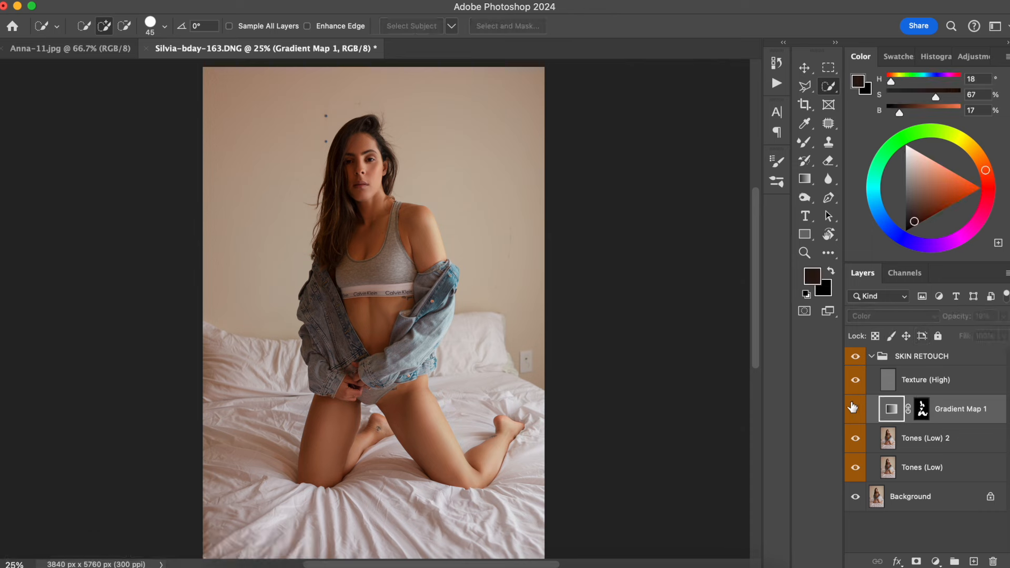
left_click(853, 408)
Apply the Skin 3 preset from the Skin gradient folder to Gradient Map 1 and compare the result.
double_click(891, 410)
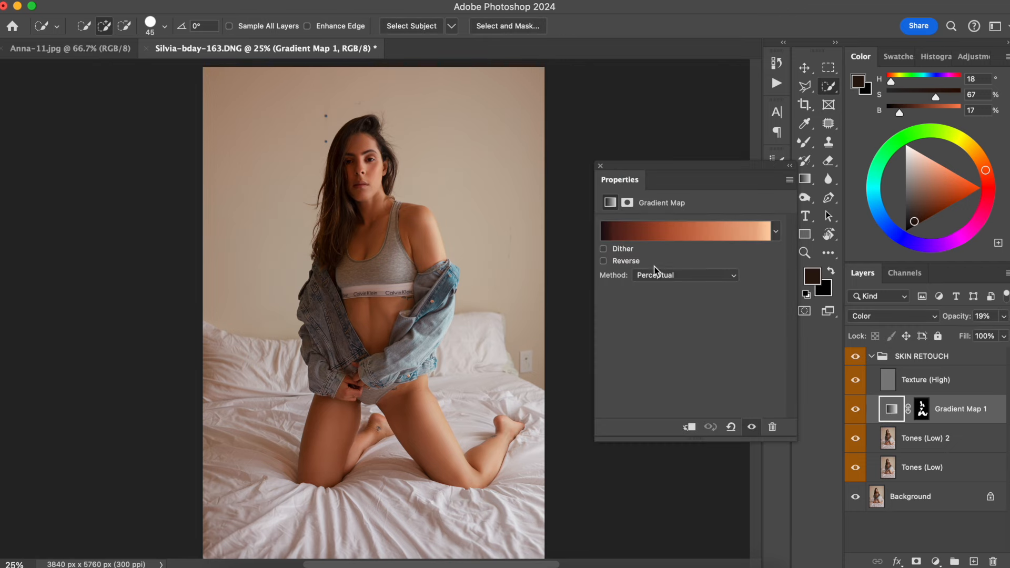
left_click(704, 233)
left_click(714, 195)
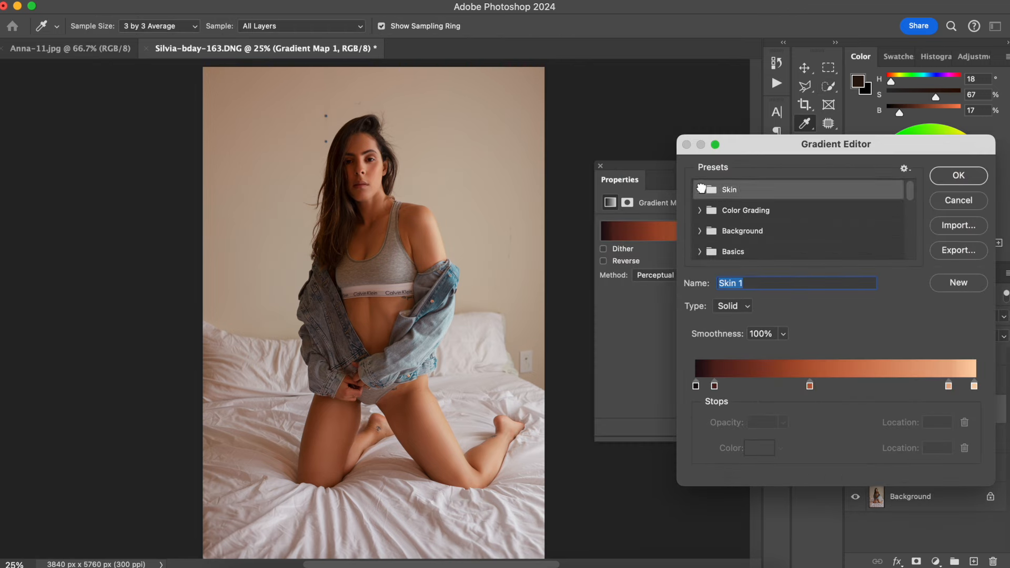
left_click(700, 189)
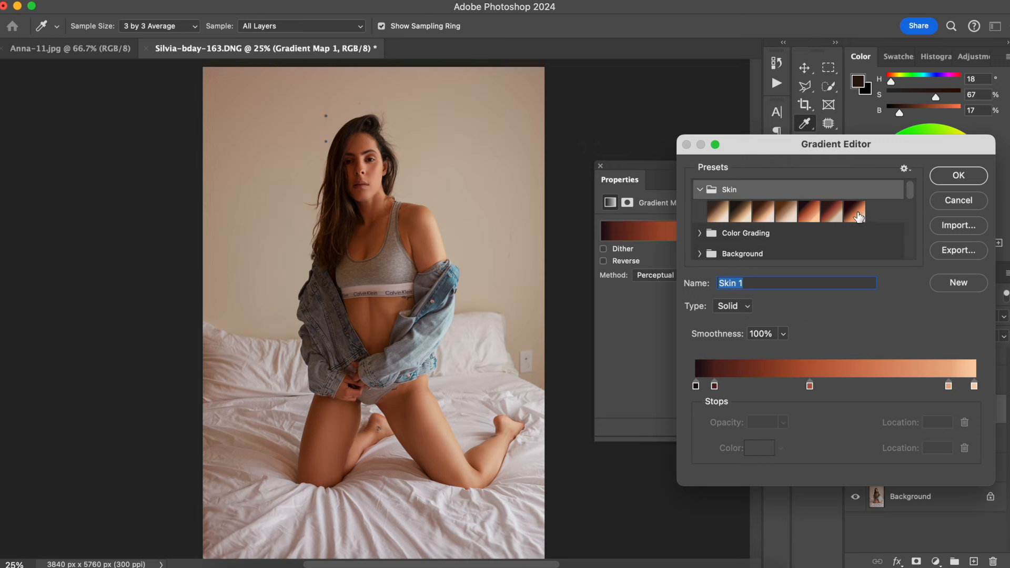
left_click(856, 212)
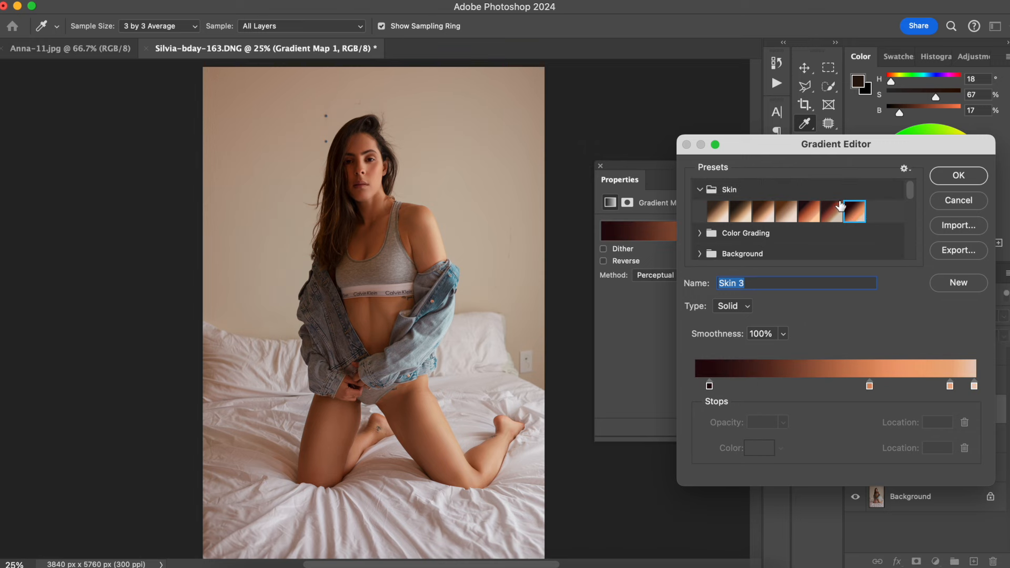
left_click(958, 175)
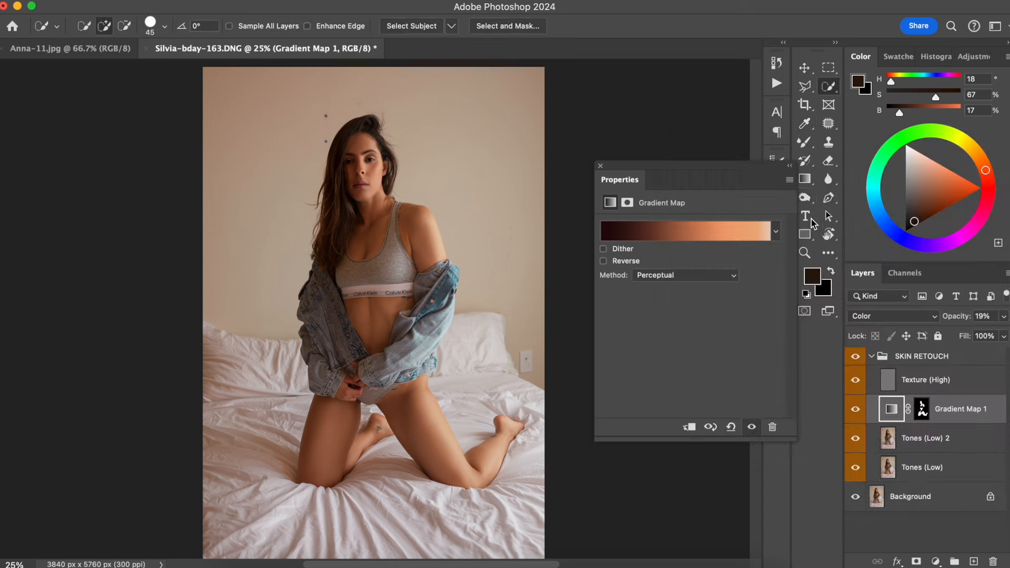
left_click(856, 410)
left_click(856, 410)
left_click(600, 166)
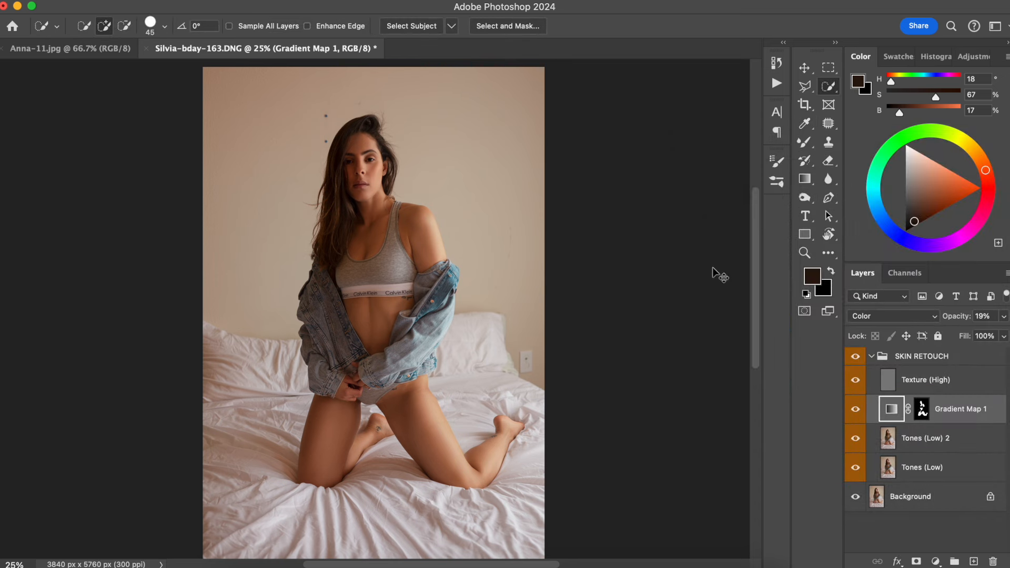
Preview Gradient Map 1 at 100% opacity, toggling its visibility, and set the opacity to 20%.
key("super+equal")
scroll(536, 303, "up", 3)
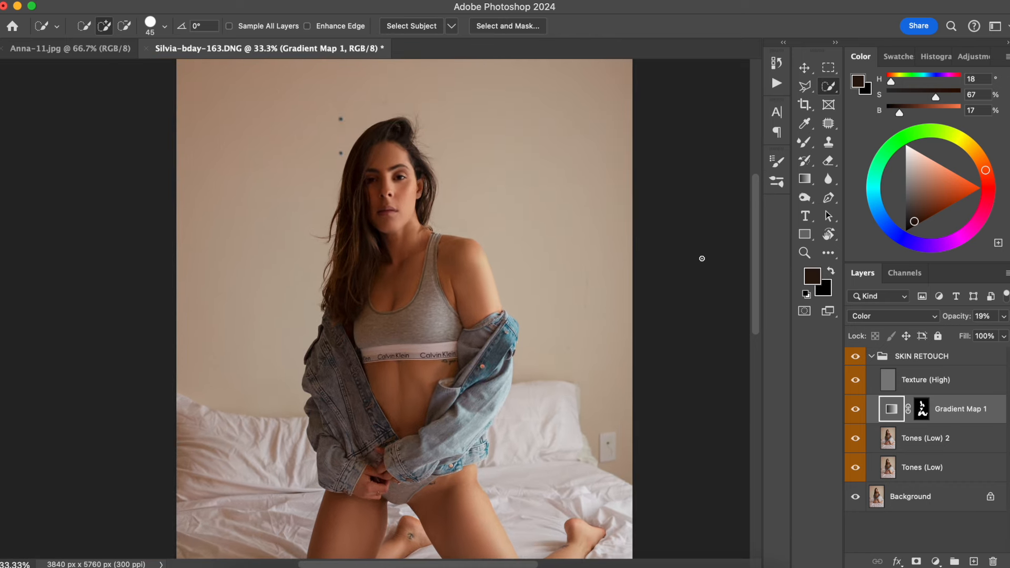
left_click_drag(962, 320, 1009, 320)
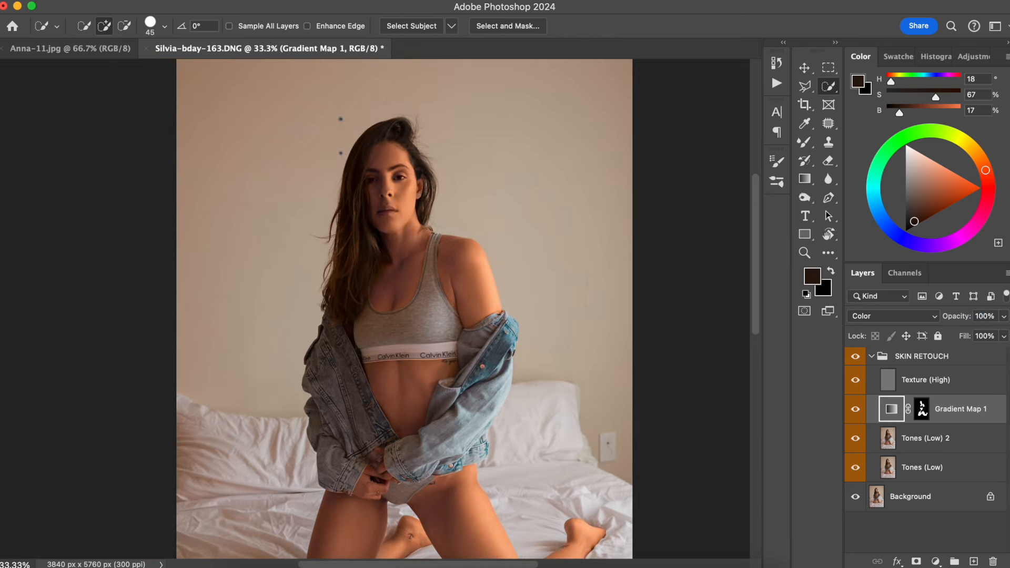
left_click(855, 411)
left_click(855, 412)
left_click(856, 412)
left_click(856, 415)
mouse_move(969, 316)
left_mouse_down()
mouse_move(923, 315)
mouse_move(972, 321)
mouse_move(958, 324)
left_mouse_up()
Compare the skin color across the whole figure with and without Gradient Map 1.
left_click(855, 409)
left_click(855, 415)
left_click(862, 416)
scroll(609, 405, "down", 3)
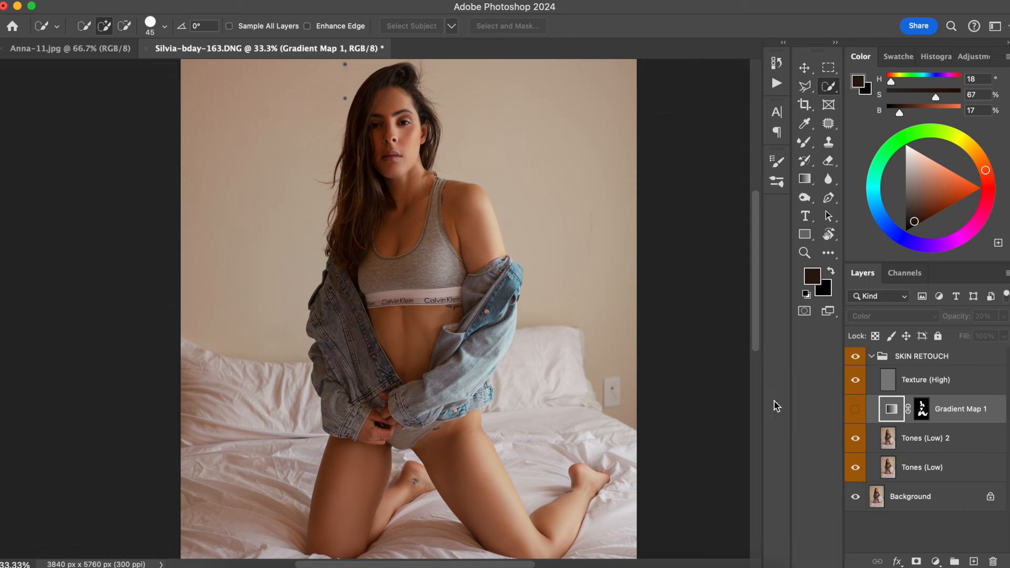
left_click(855, 410)
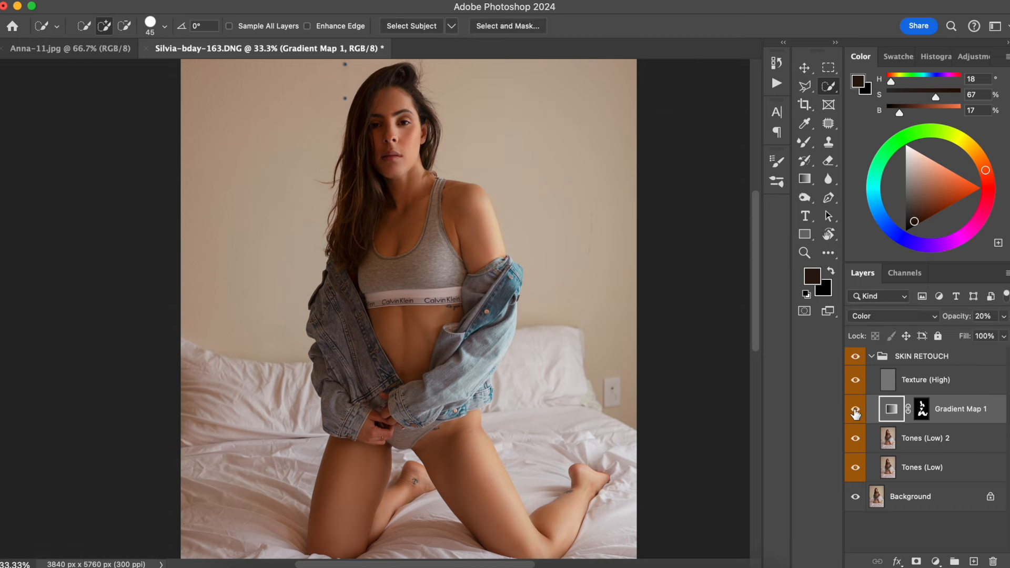
left_click(856, 412)
left_click(860, 414)
left_click(859, 414)
left_click(856, 411)
scroll(479, 335, "down", 2)
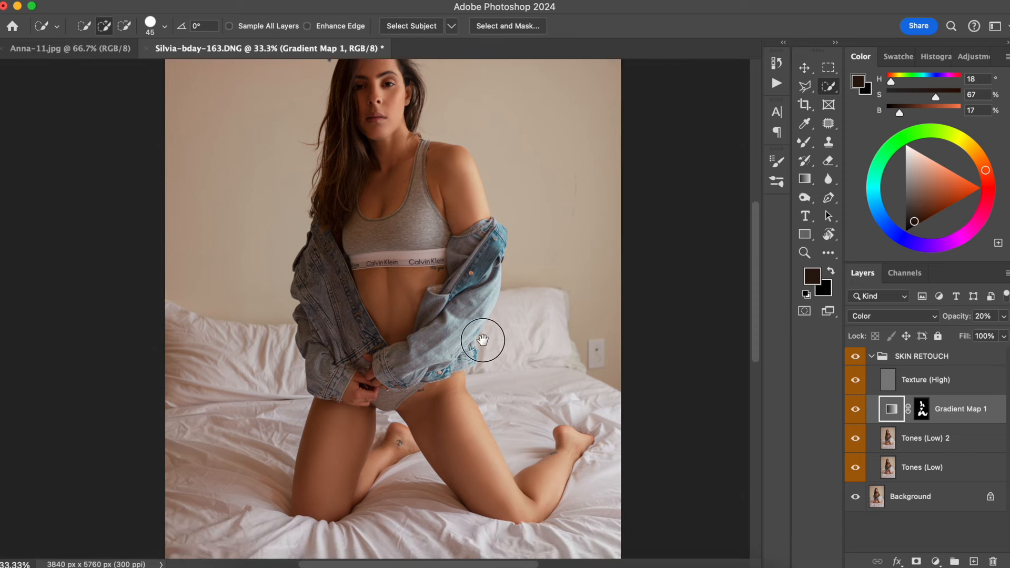
scroll(485, 338, "up", 5)
scroll(492, 417, "down", 2)
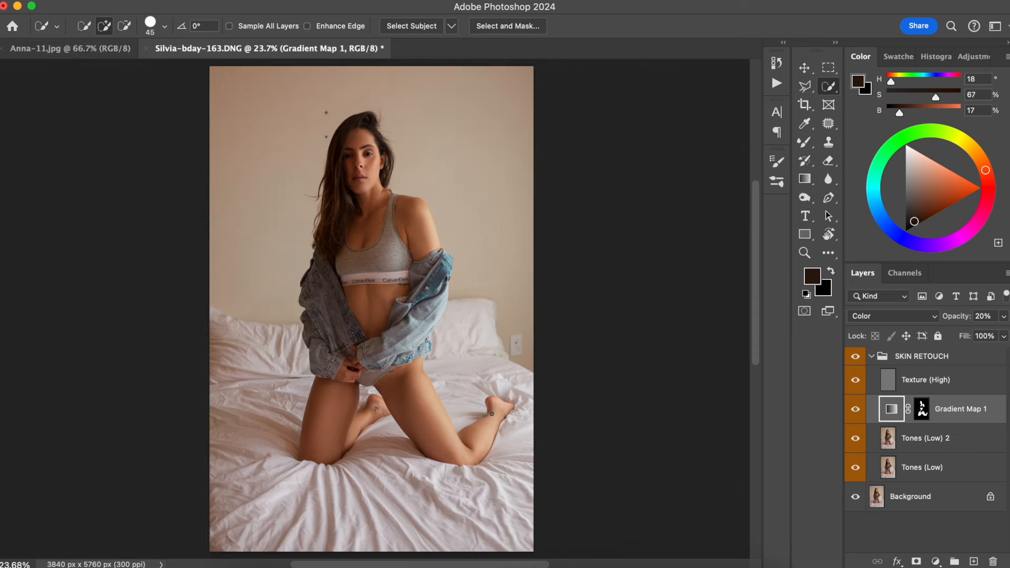
Collapse the SKIN RETOUCH group and run the Dodge & Burn Curves action above it with the Brush tool active.
left_click(871, 358)
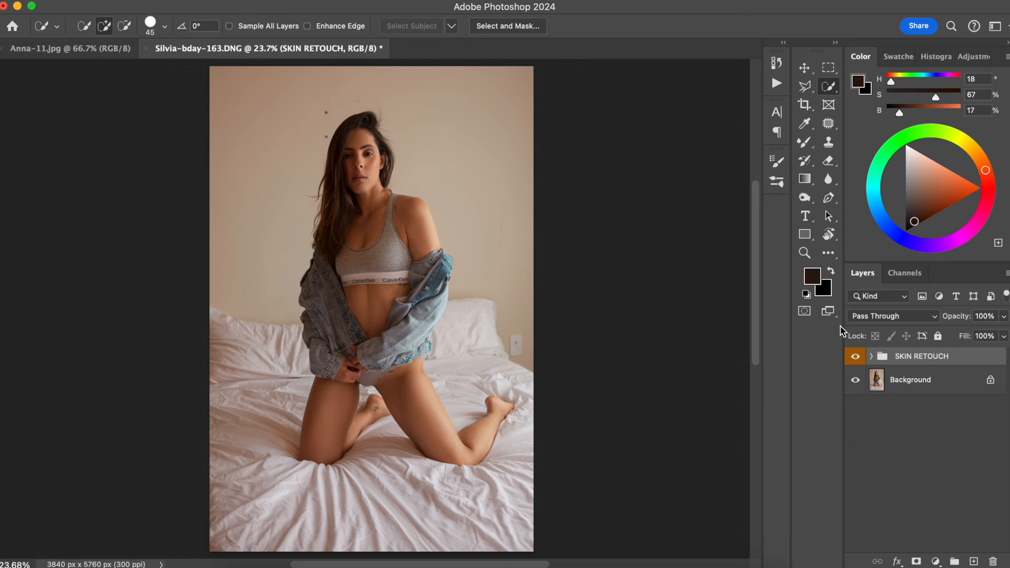
key("b")
left_click(775, 85)
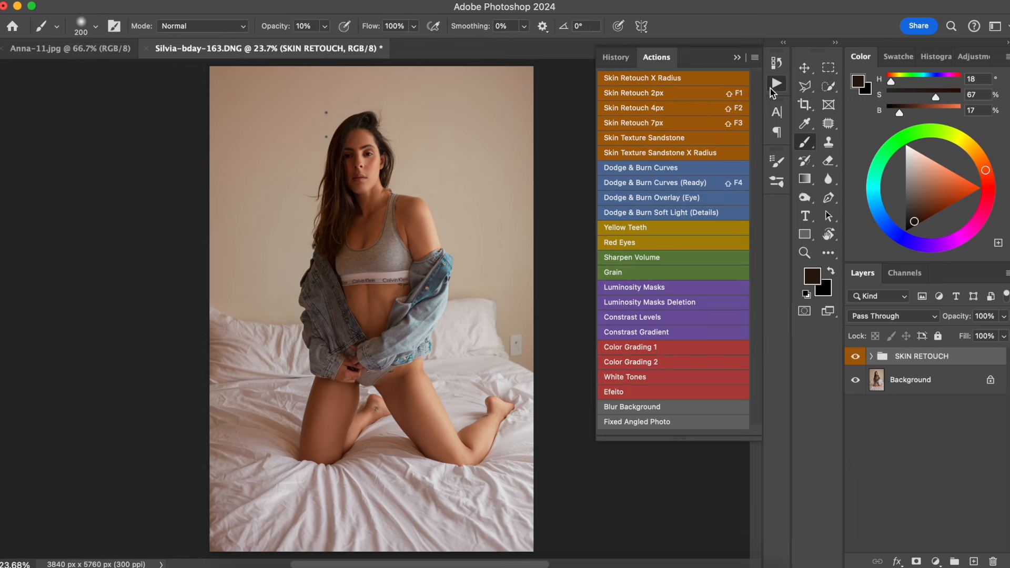
left_click(673, 168)
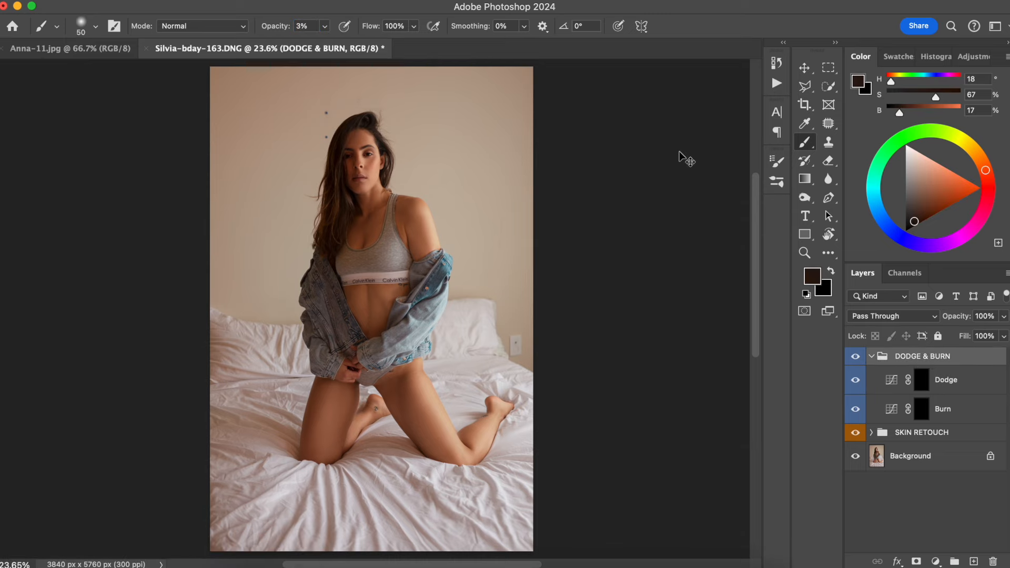
Lighten both eyes by painting white on the Dodge layer mask with a small brush at 3% opacity.
key("super+plus")
key("super+plus")
key("super+plus")
key("super+plus")
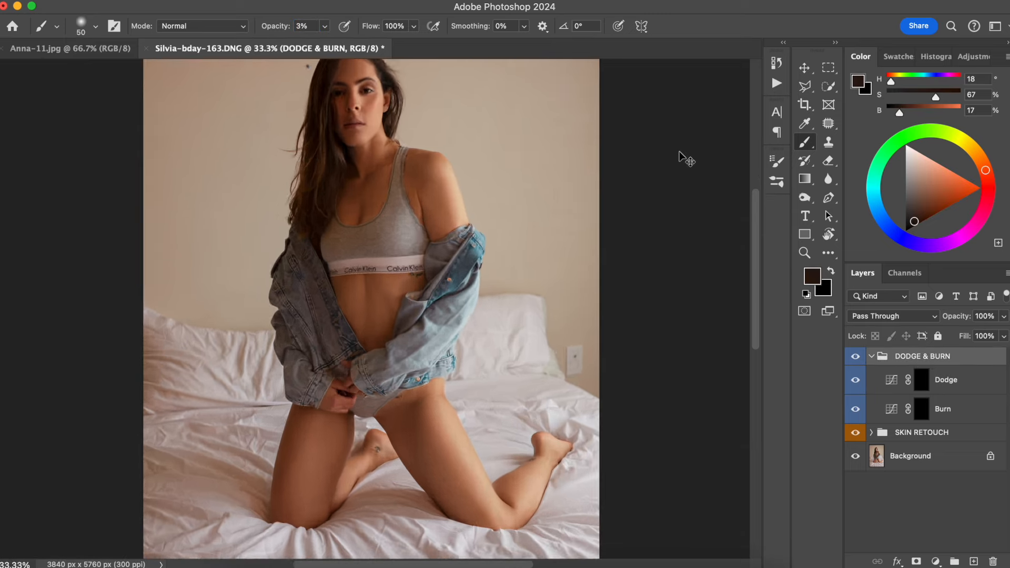
scroll(555, 267, "up", 5)
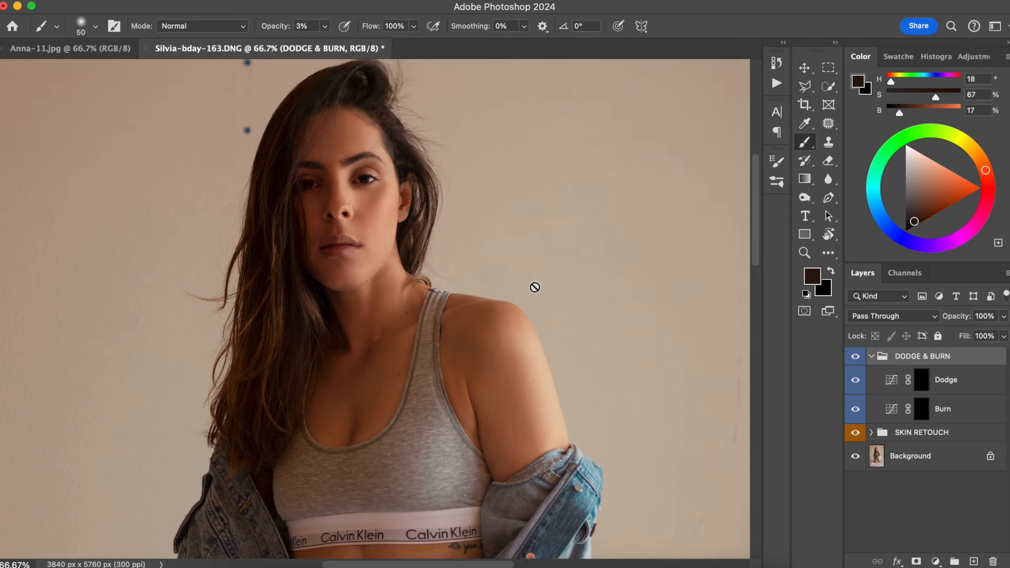
key("super+plus")
scroll(441, 286, "up", 3)
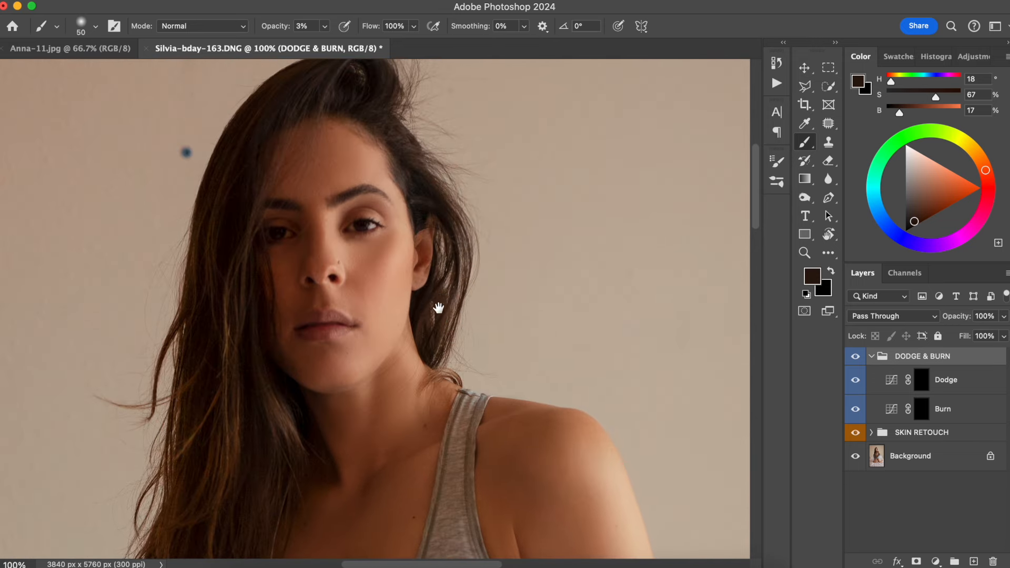
left_click(921, 385)
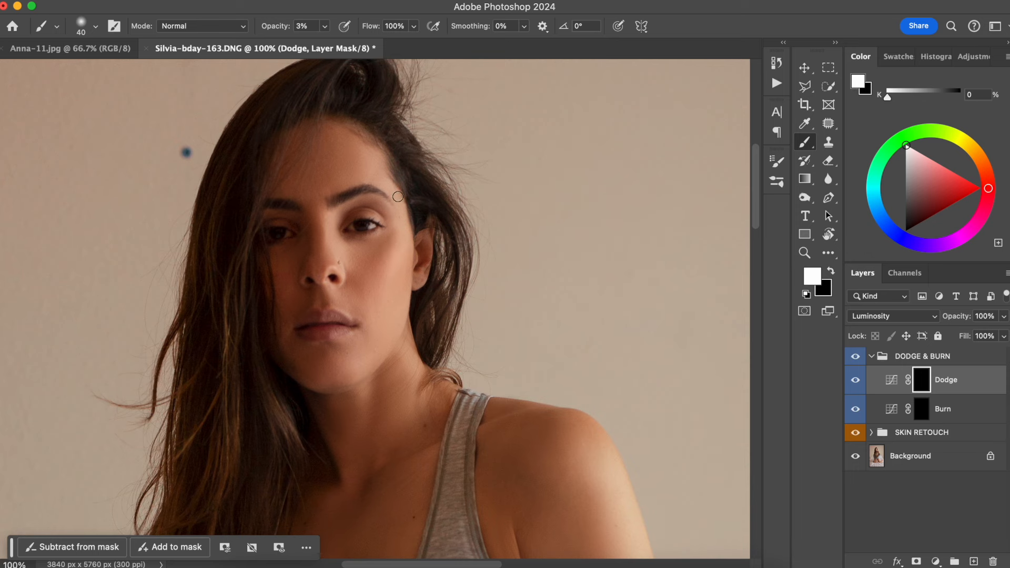
key("bracketright")
key("bracketleft")
left_click(355, 225)
left_click(349, 229)
mouse_move(359, 229)
left_mouse_down()
mouse_move(349, 227)
mouse_move(360, 226)
left_mouse_up()
left_click(267, 233)
left_click_drag(267, 233, 289, 232)
key("[")
Lighten the brow area, nose bridge and cheek on the Dodge mask, adjusting the brush size for each area.
mouse_move(341, 207)
left_mouse_down()
mouse_move(379, 196)
mouse_move(390, 203)
left_mouse_up()
key("bracketright")
key("bracketright")
left_click_drag(342, 227, 373, 226)
left_click_drag(323, 214, 330, 249)
left_click_drag(396, 263, 401, 232)
key("bracketright")
left_click_drag(401, 234, 389, 263)
key("bracketleft")
Darken the eyebrow by painting white on the Burn layer mask with a smaller brush.
left_click(922, 410)
key("bracketright")
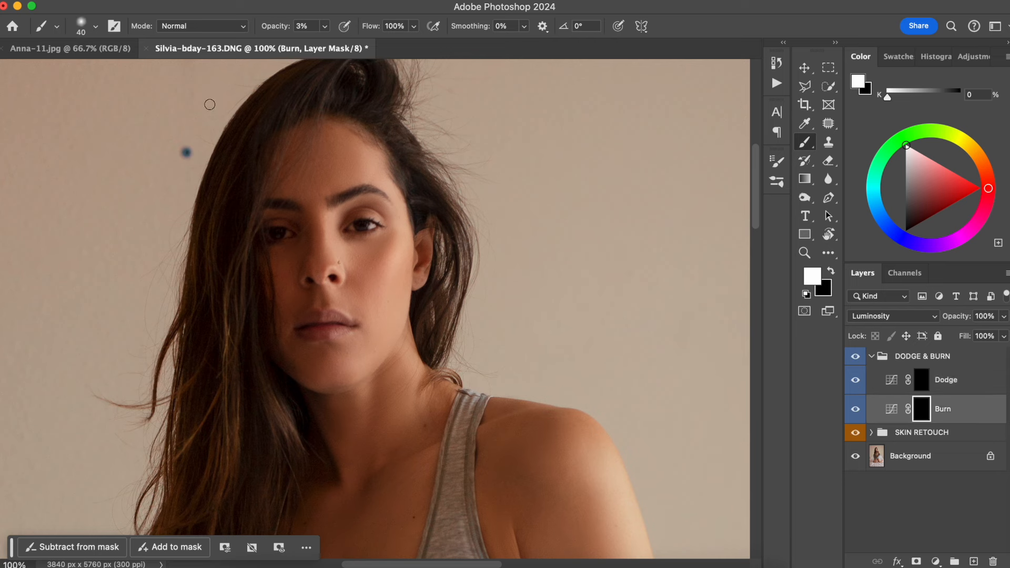
key("bracketleft")
key("bracketleft")
left_click_drag(330, 202, 388, 197)
Darken the chin and jawline on the Burn mask, adjusting the brush size between strokes.
key("bracketright")
key("bracketright")
key("bracketright")
key("bracketright")
key("bracketright")
key("bracketright")
key("bracketleft")
key("bracketright")
key("bracketleft")
key("bracketleft")
key("bracketleft")
mouse_move(349, 391)
left_mouse_down()
mouse_move(317, 390)
mouse_move(367, 382)
mouse_move(325, 397)
left_mouse_up()
left_click(314, 393)
key("bracketleft")
key("bracketleft")
key("bracketleft")
left_click(314, 393)
left_click(303, 378)
left_click(293, 370)
left_click(306, 385)
Paint the body's highlights on the Dodge mask with a larger brush at 5% opacity.
key("super+0")
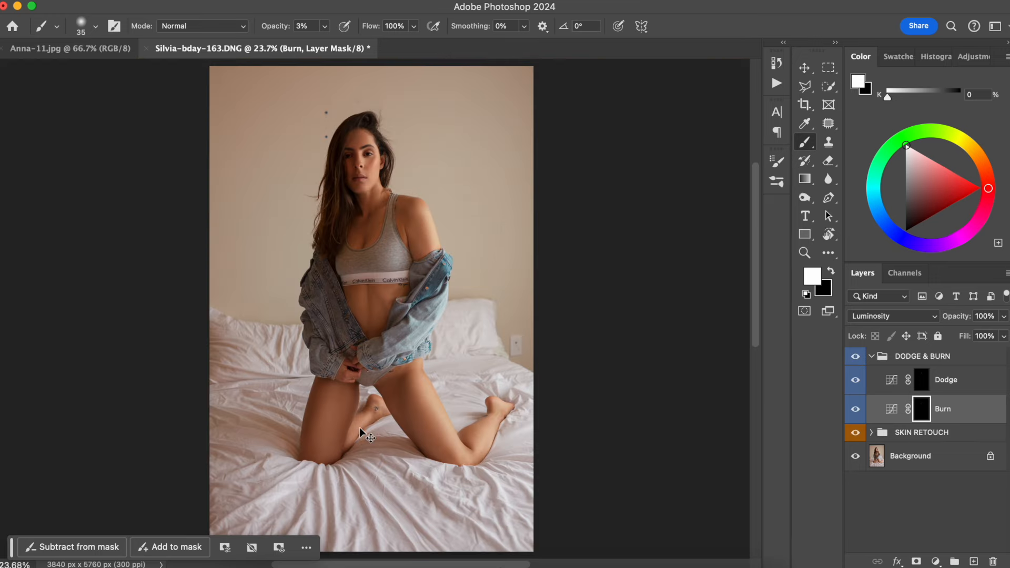
left_click_drag(400, 179, 396, 192)
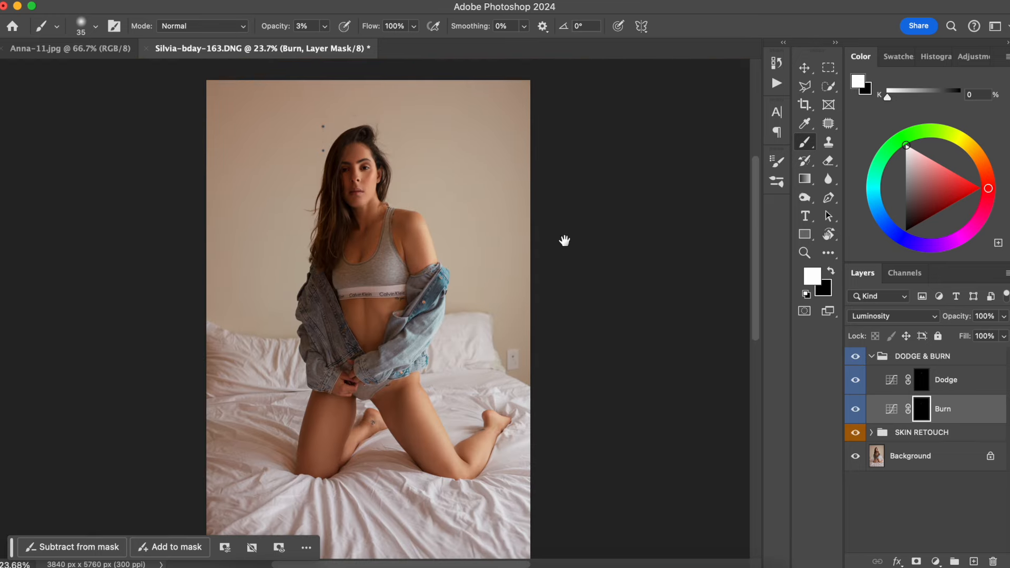
left_click(924, 385)
left_click(305, 26)
type("5")
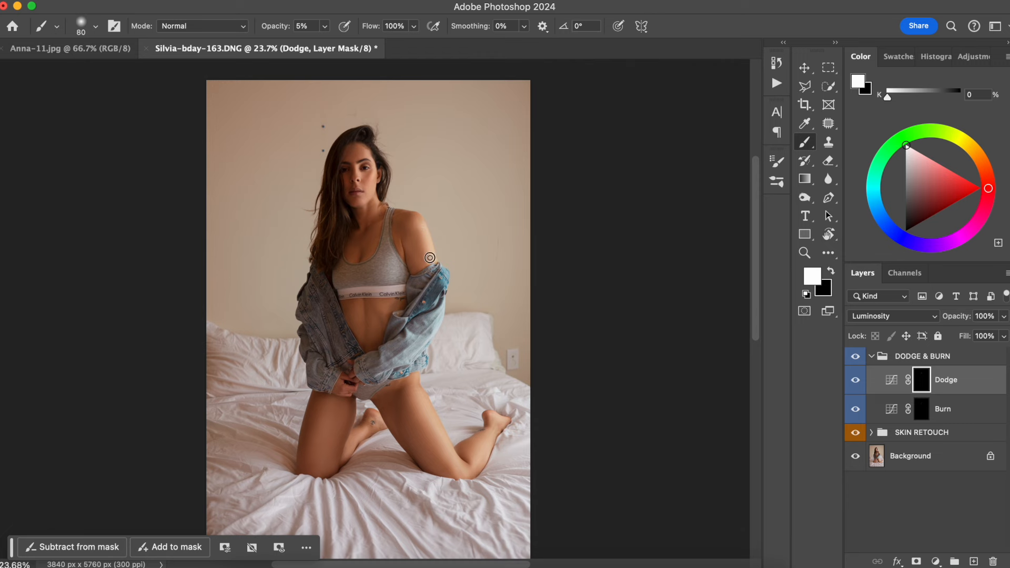
key("bracketright")
key("bracketleft")
key("bracketleft")
key("bracketright")
key("bracketleft")
key("bracketright")
key("bracketright")
Darken the body's shadow areas on the Burn layer mask, enlarging the brush to 300 px.
left_click(922, 409)
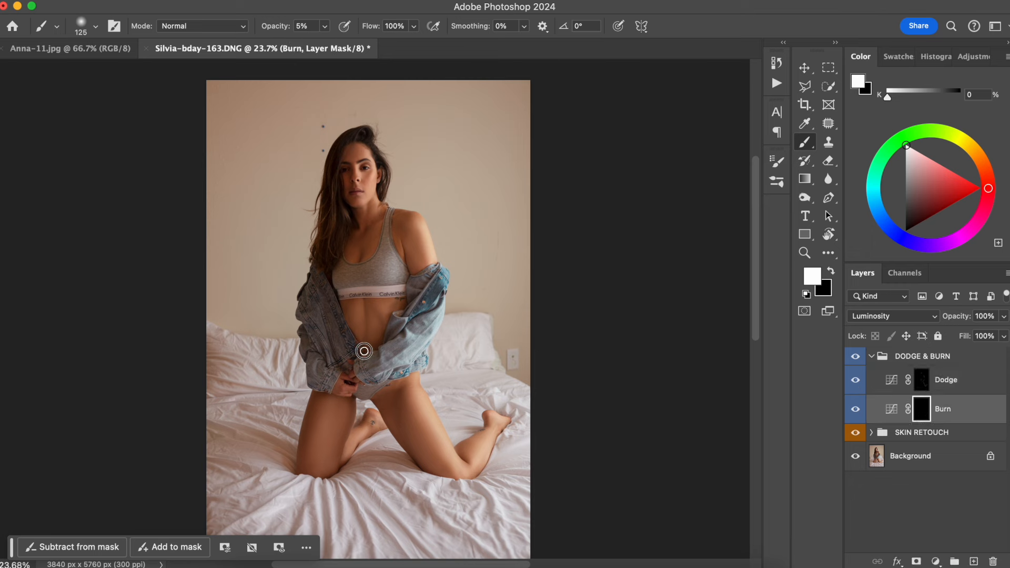
key("bracketright")
key("bracketright")
key("bracketright")
key("bracketright")
key("bracketright")
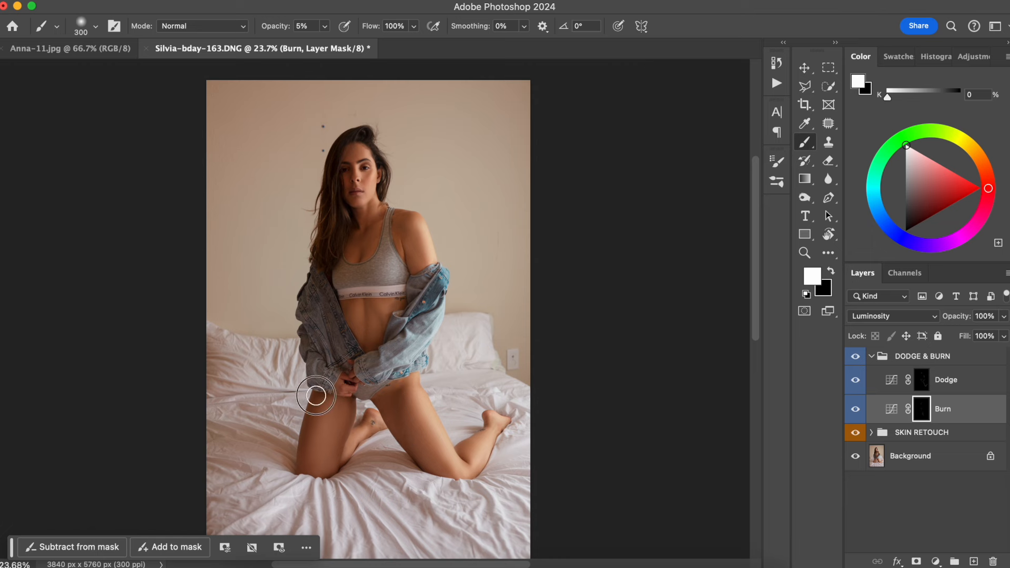
Lighten the thigh highlights on the Dodge layer mask with a brush of 200 px or smaller.
left_click(921, 380)
key("bracketleft")
key("bracketleft")
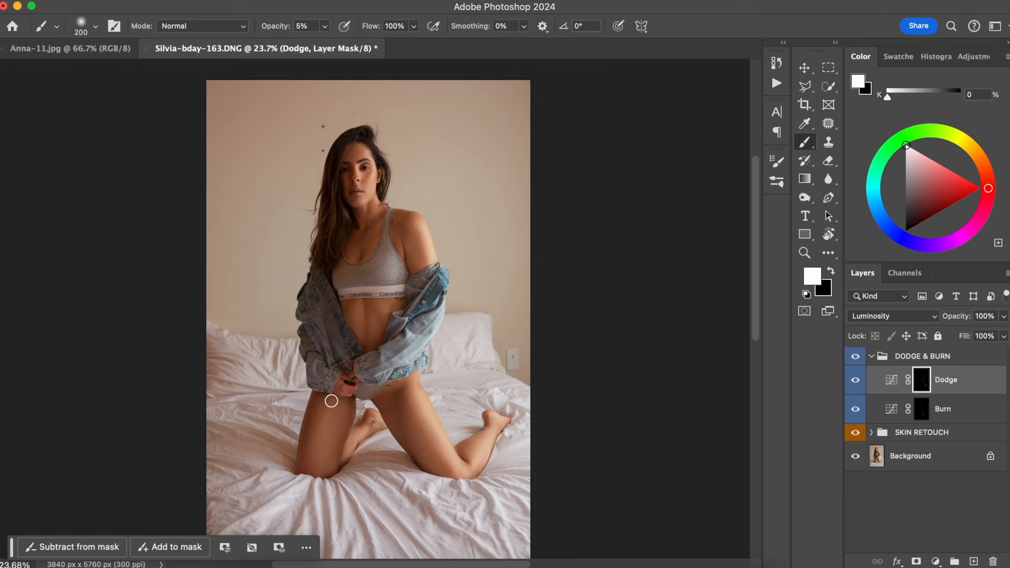
key("bracketleft")
Darken the shadows along the legs and the jacket area on the Burn mask, adjusting the brush size between strokes.
left_click(922, 408)
key("bracketleft")
key("bracketright")
key("bracketright")
key("bracketright")
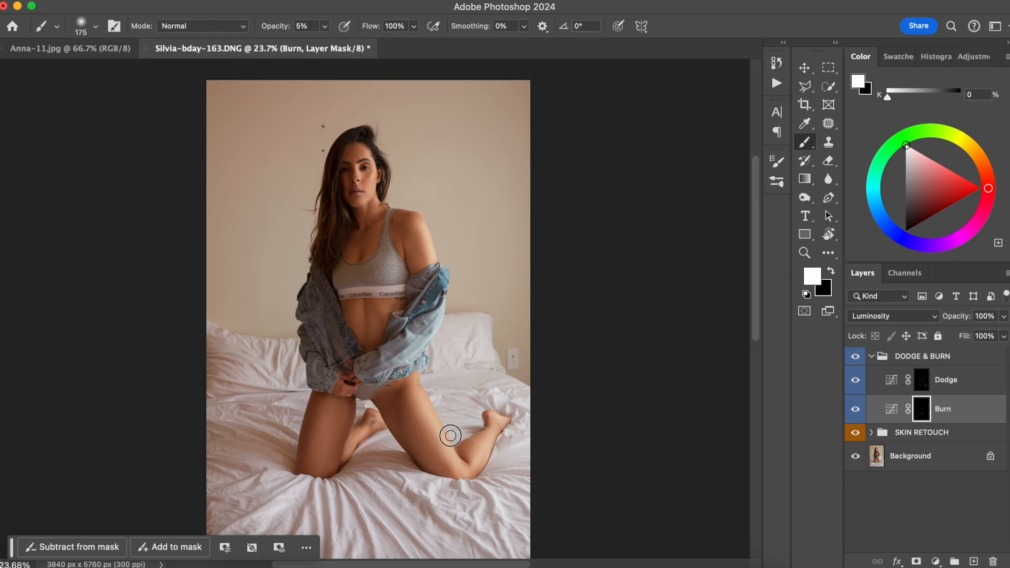
key("bracketleft")
left_click_drag(483, 419, 484, 414)
mouse_move(413, 316)
left_mouse_down()
mouse_move(443, 299)
mouse_move(437, 306)
left_mouse_up()
key("bracketleft")
key("bracketright")
key("bracketright")
Lighten further body highlights on the Dodge mask, reducing the brush size.
left_click(920, 382)
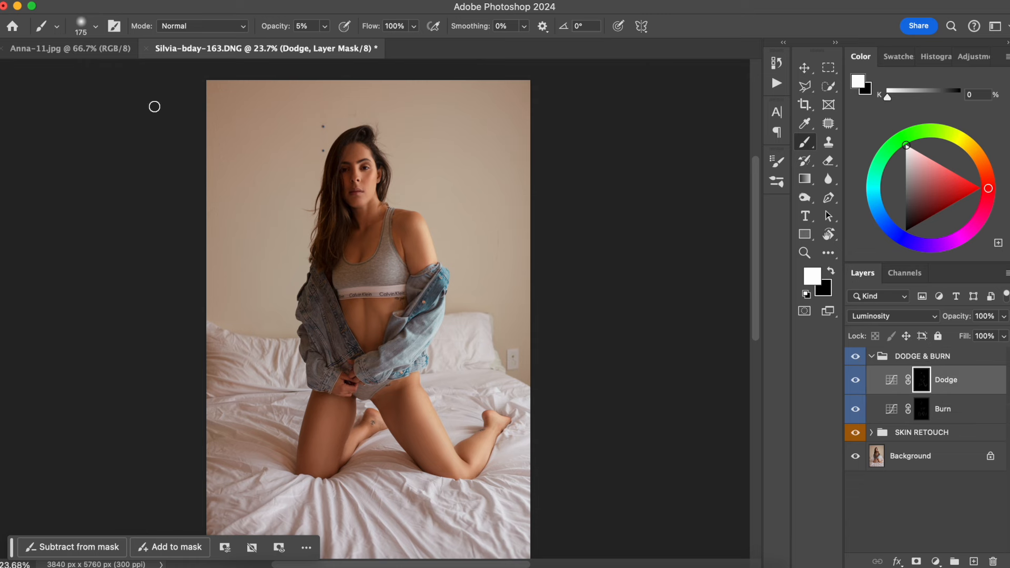
key("bracketleft")
key("bracketleft")
Touch up the shadows on the Burn mask and compare the image with the DODGE & BURN group hidden and shown.
left_click(921, 410)
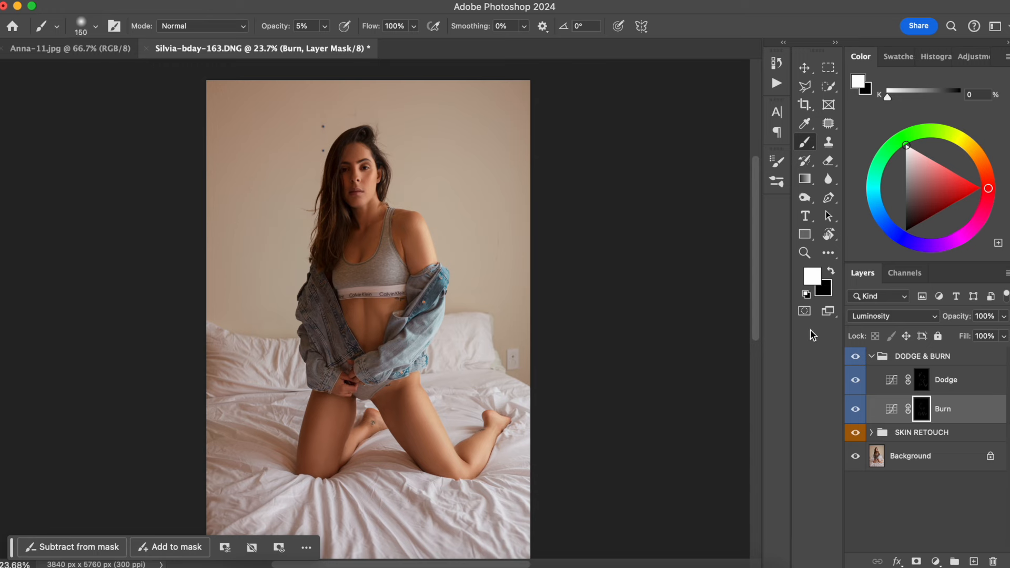
left_click(855, 357)
left_click(856, 358)
left_click(858, 358)
left_click(858, 359)
Refine the highlights from the upper body down to the legs on the Dodge mask, adjusting the brush size.
left_click(921, 384)
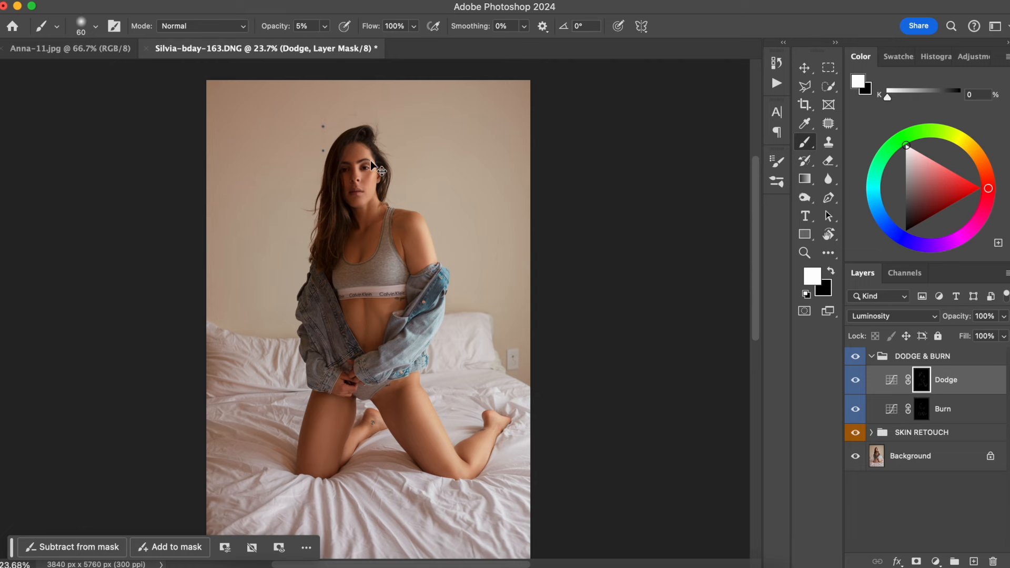
scroll(371, 160, "up", 2)
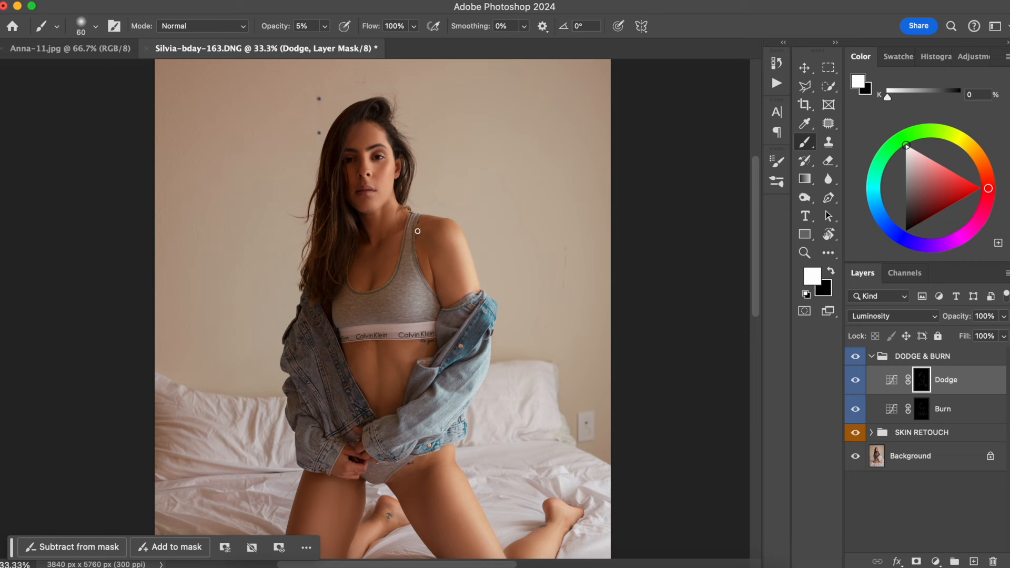
key("bracketleft")
key("bracketright")
key("bracketright")
left_click_drag(460, 478, 432, 385)
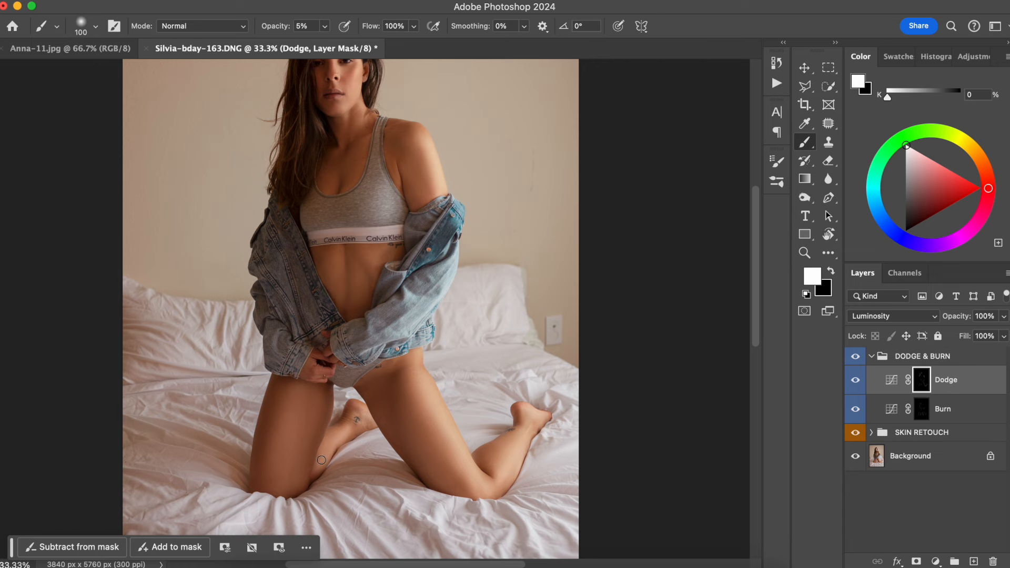
key("bracketright")
key("bracketright")
key("bracketright")
Deepen the shadows on the face and torso on the Burn mask, varying the brush size.
left_click(921, 411)
left_click_drag(365, 225, 381, 293)
key("bracketleft")
key("bracketleft")
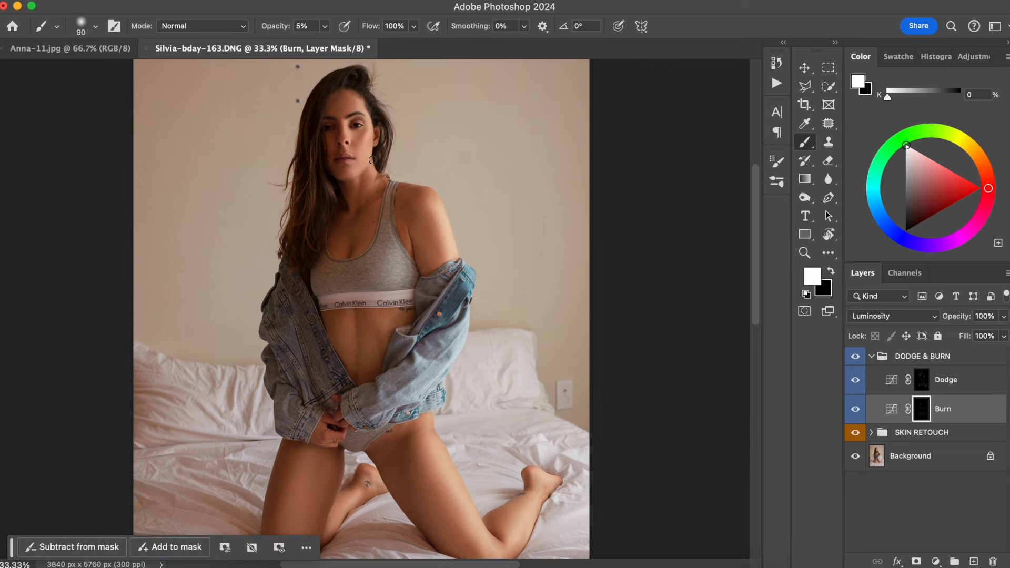
key("bracketright")
key("bracketright")
key("bracketright")
Lighten the hair beside the face on the Dodge mask with a 90 px brush.
left_click(920, 386)
key("bracketleft")
key("bracketleft")
key("bracketleft")
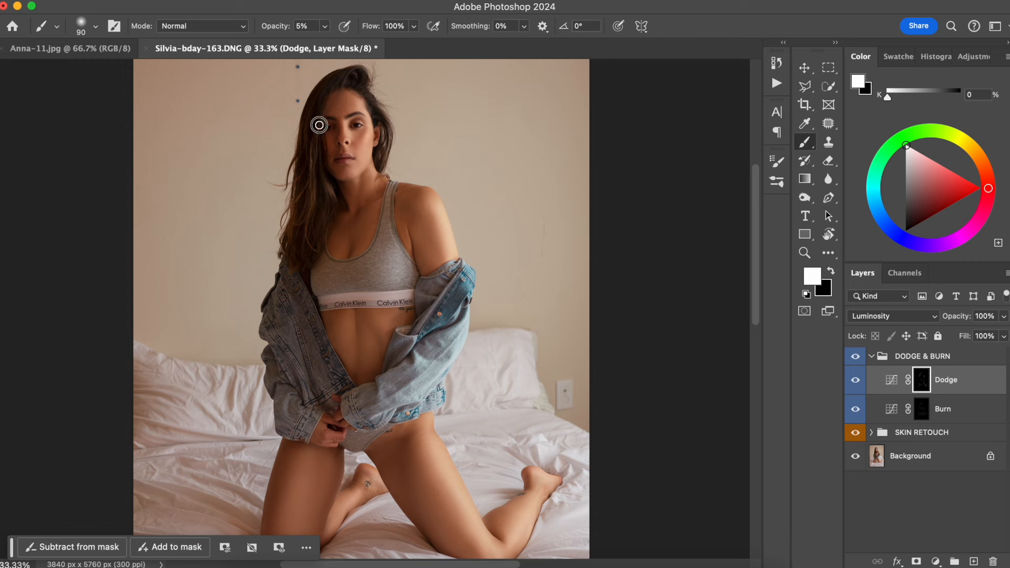
Darken the arm, abdomen and remaining body contours on the Burn mask, varying the brush size for each area.
left_click(924, 410)
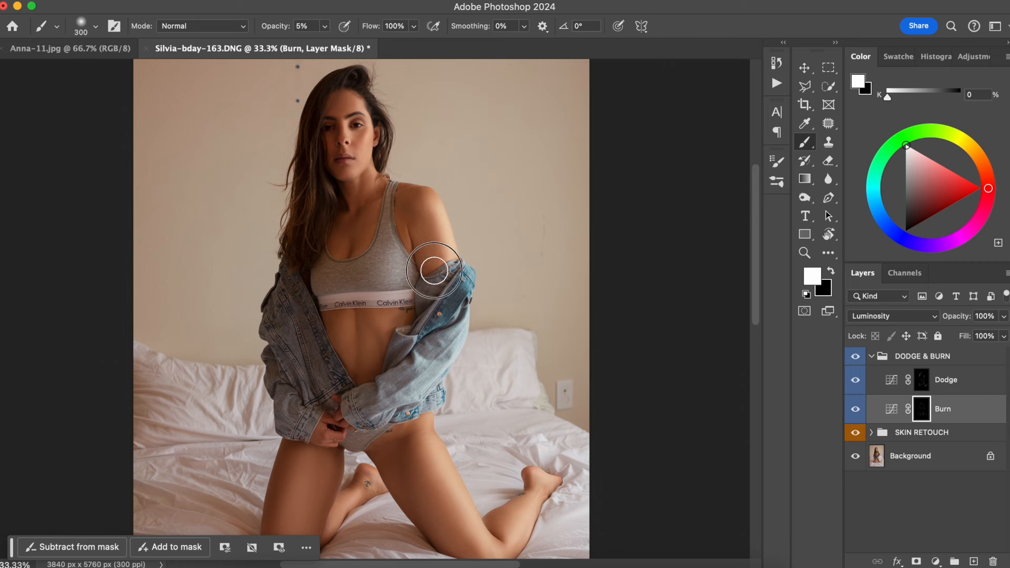
key("bracketleft")
key("bracketleft")
key("bracketleft")
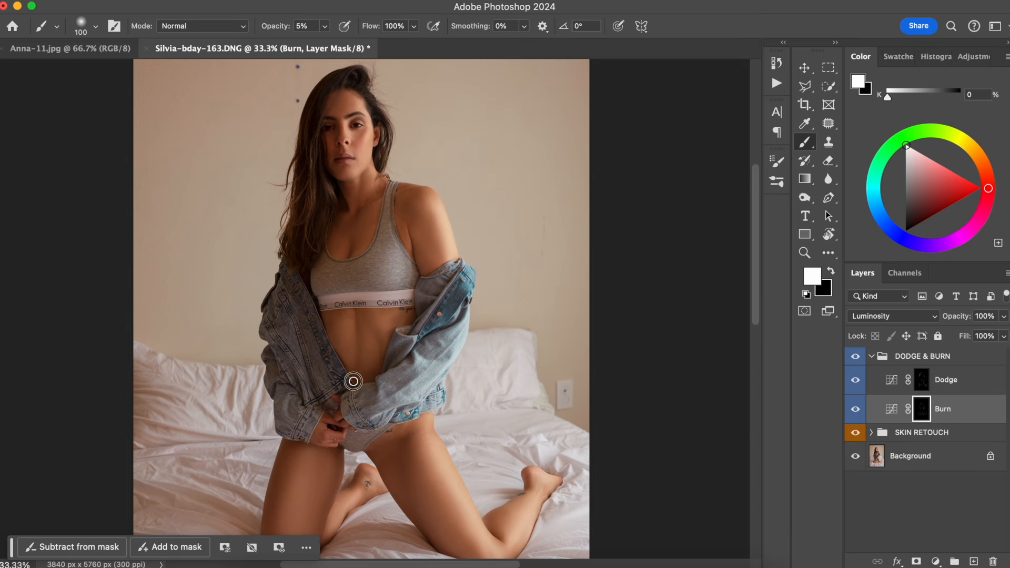
key("bracketright")
key("bracketright")
scroll(635, 260, "down", 2)
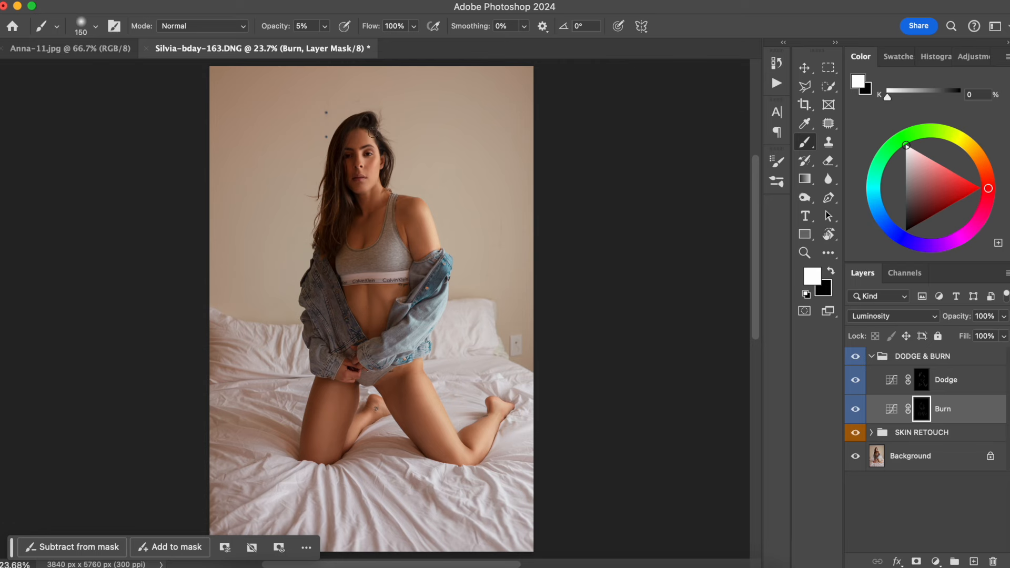
key("bracketright")
key("bracketright")
key("bracketright")
key("bracketright")
key("bracketright")
key("bracketright")
key("bracketleft")
key("bracketleft")
key("bracketleft")
key("bracketleft")
key("bracketleft")
key("bracketleft")
key("bracketleft")
key("bracketright")
Compare the portrait with the DODGE & BURN group hidden and shown, and against the original Background layer.
left_click(871, 356)
left_click(857, 359)
left_click(859, 362)
left_click(857, 362)
left_click(856, 398, "alt")
left_click(856, 398, "alt")
left_click(871, 356)
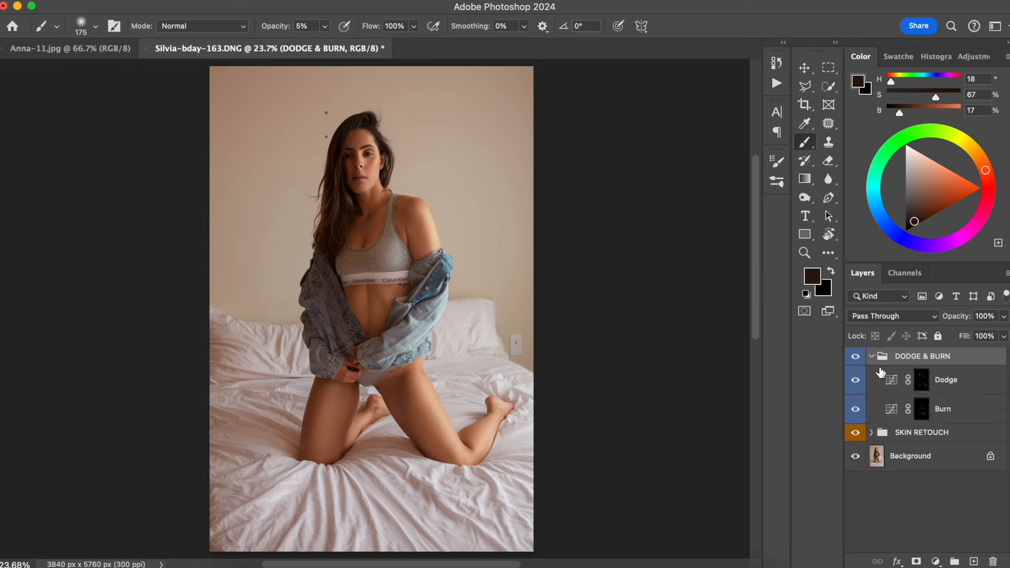
Run the Dodge & Burn Overlay (Eye) action above the Dodge layer.
left_click(922, 379)
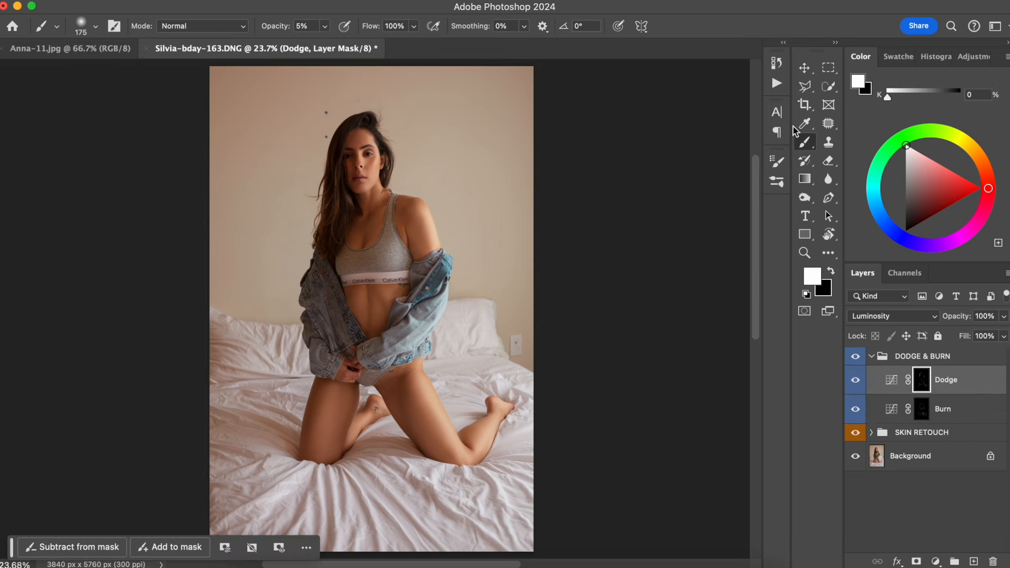
left_click(776, 84)
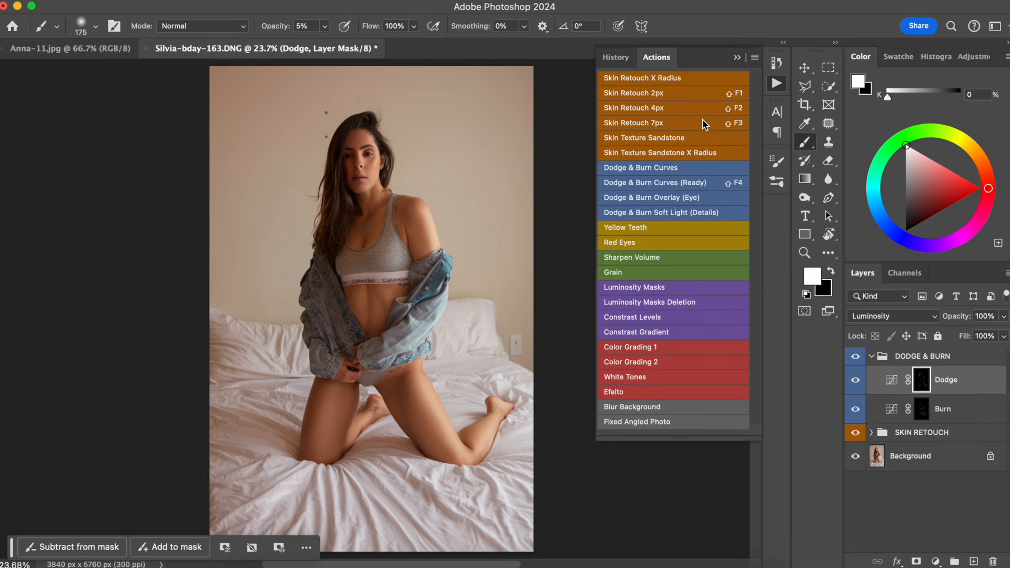
left_click(675, 198)
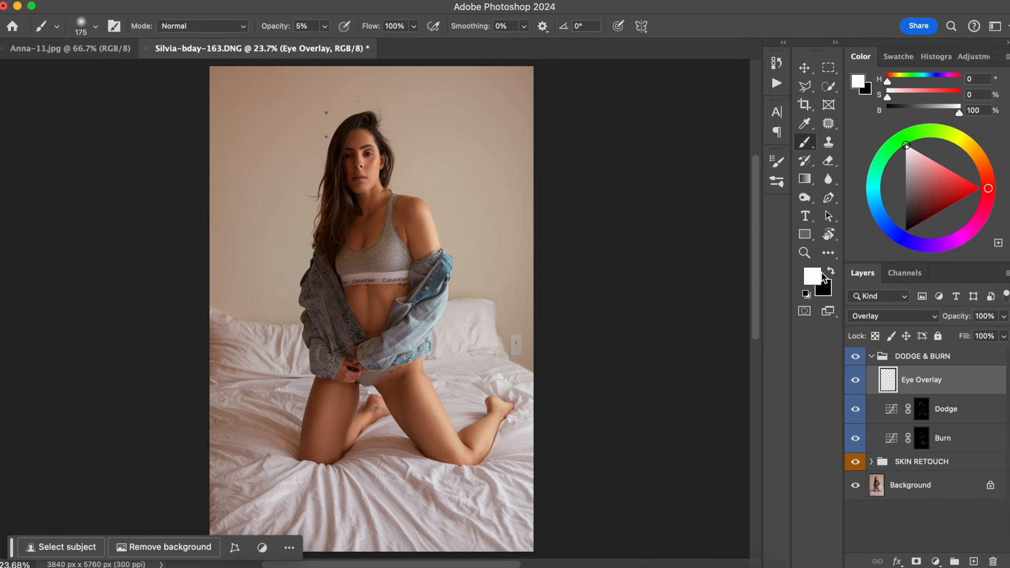
Brighten small facial details such as the upper lip on the Eye Overlay layer, using a white 25 px brush.
key("super+equal")
key("super+equal")
key("super+equal")
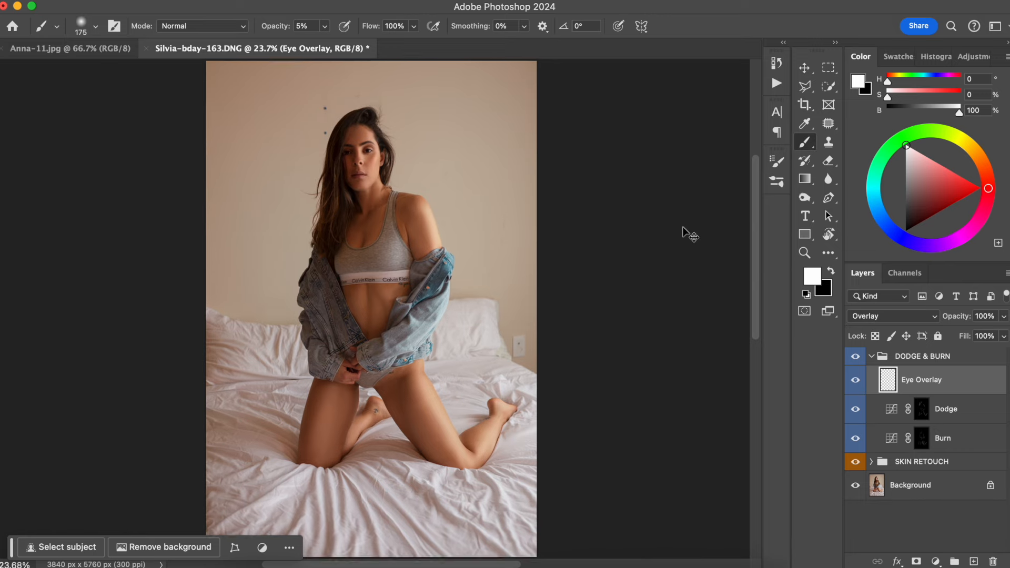
key("super+equal")
scroll(476, 232, "up", 10)
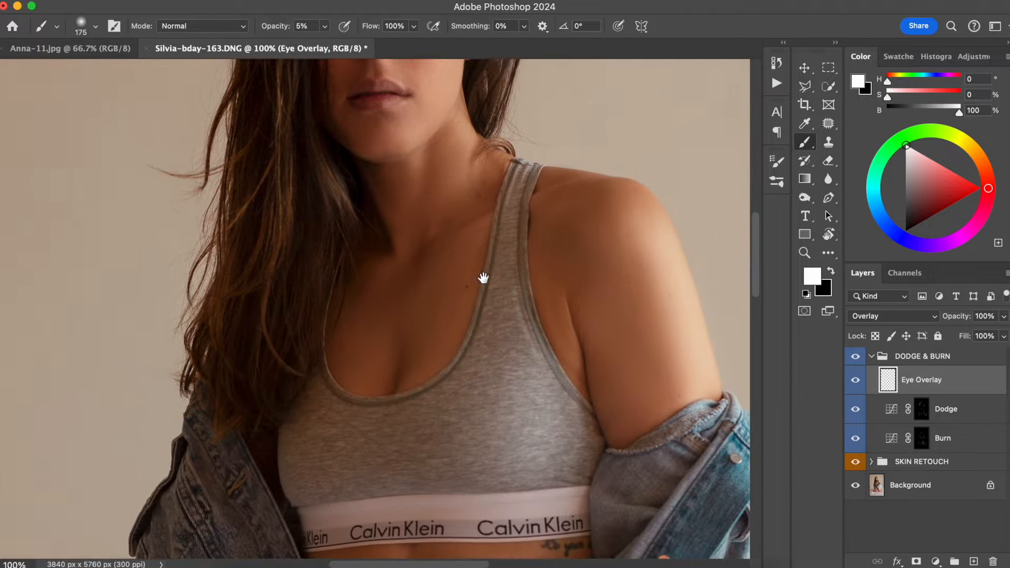
scroll(482, 328, "up", 3)
key("bracketleft")
key("bracketleft")
key("bracketleft")
key("bracketleft")
key("bracketleft")
key("bracketleft")
key("bracketleft")
key("bracketleft")
key("bracketleft")
key("bracketleft")
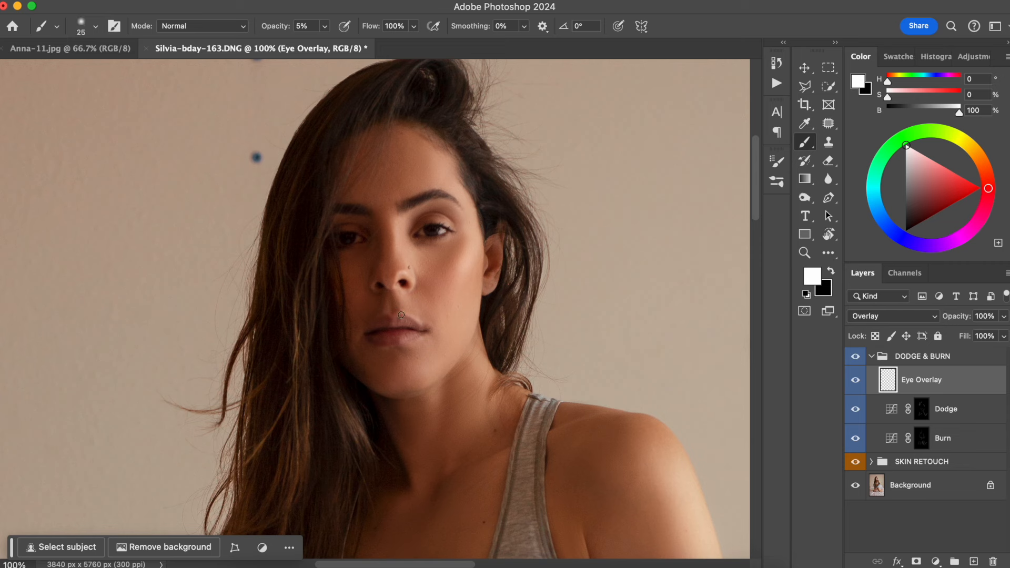
Add a white highlight to the cheek on the Eye Overlay layer with an 80 px brush.
key("bracketright")
key("bracketright")
key("bracketright")
key("bracketright")
left_click(464, 263)
key("super+0")
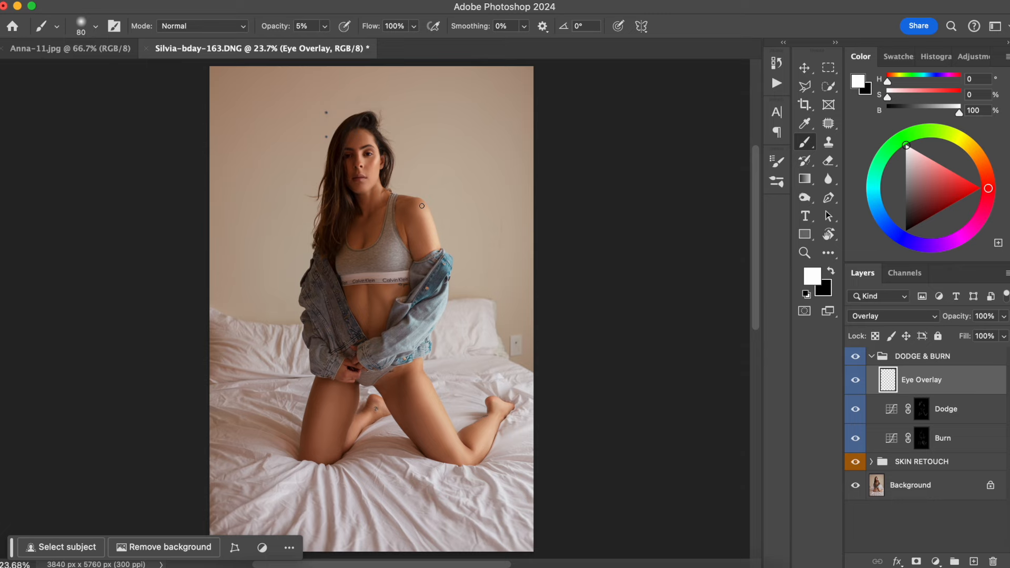
Brighten the eye area with white and darken the upper eyelid with black on the Eye Overlay layer, using a small brush.
key("super+plus")
key("super+plus")
key("super+plus")
key("super+plus")
key("super+plus")
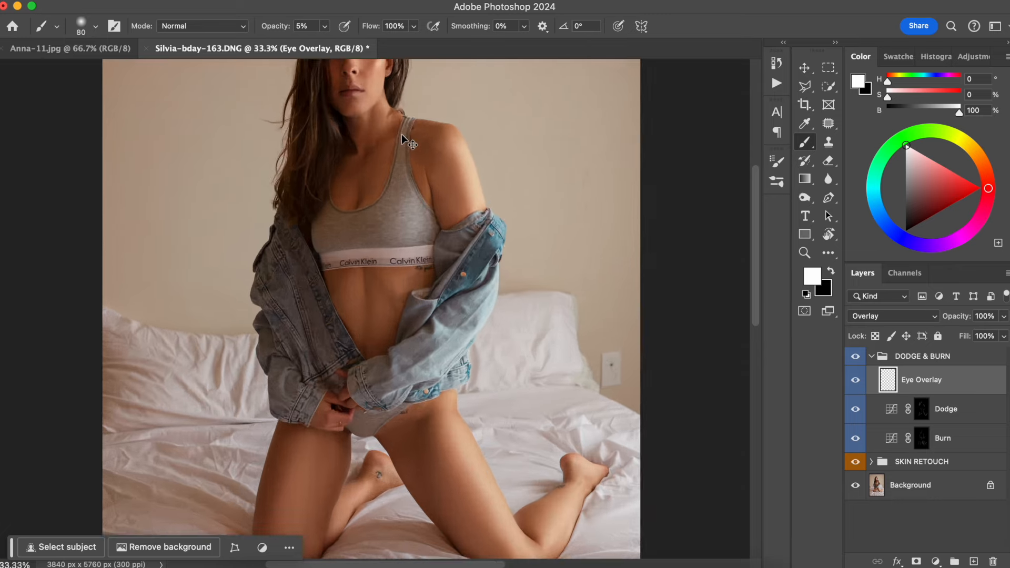
left_click_drag(330, 141, 268, 526)
left_click_drag(327, 221, 374, 270)
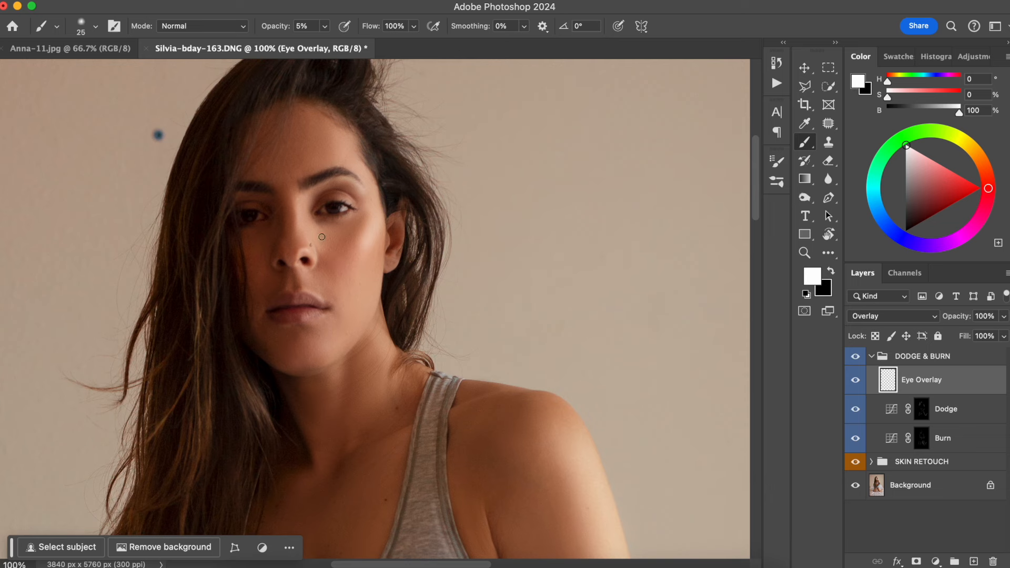
key("bracketright")
left_click_drag(315, 204, 317, 220)
left_click(831, 274)
left_click_drag(334, 194, 344, 198)
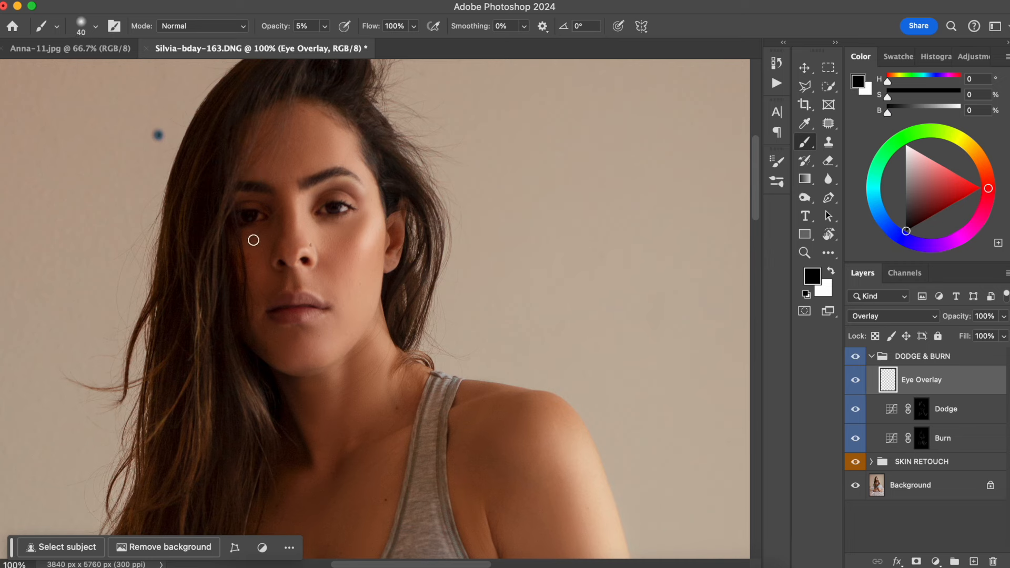
Compare the face with the Eye Overlay layer hidden and shown.
left_click(855, 379)
left_click(857, 383)
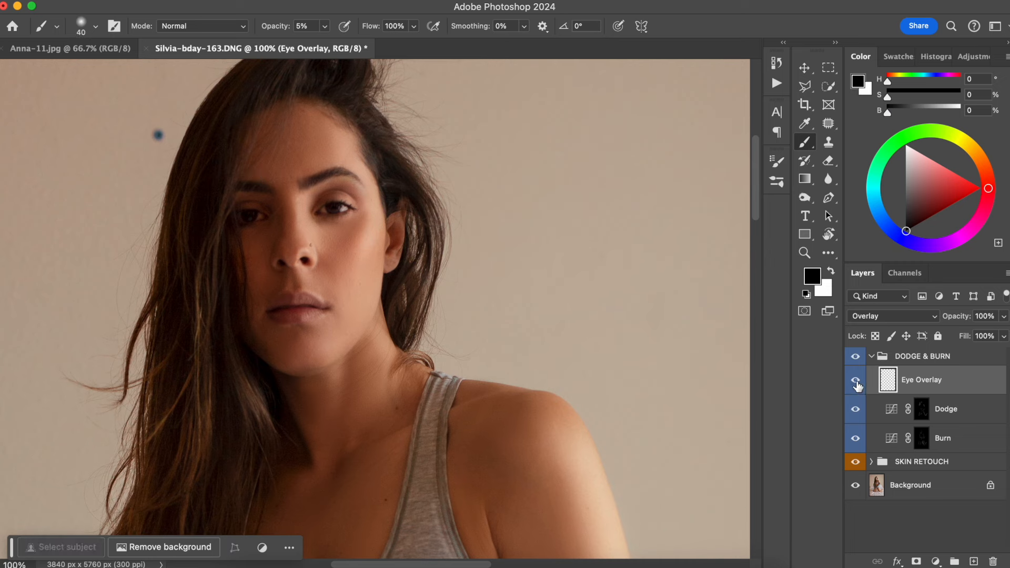
left_click(859, 386)
left_click(857, 385)
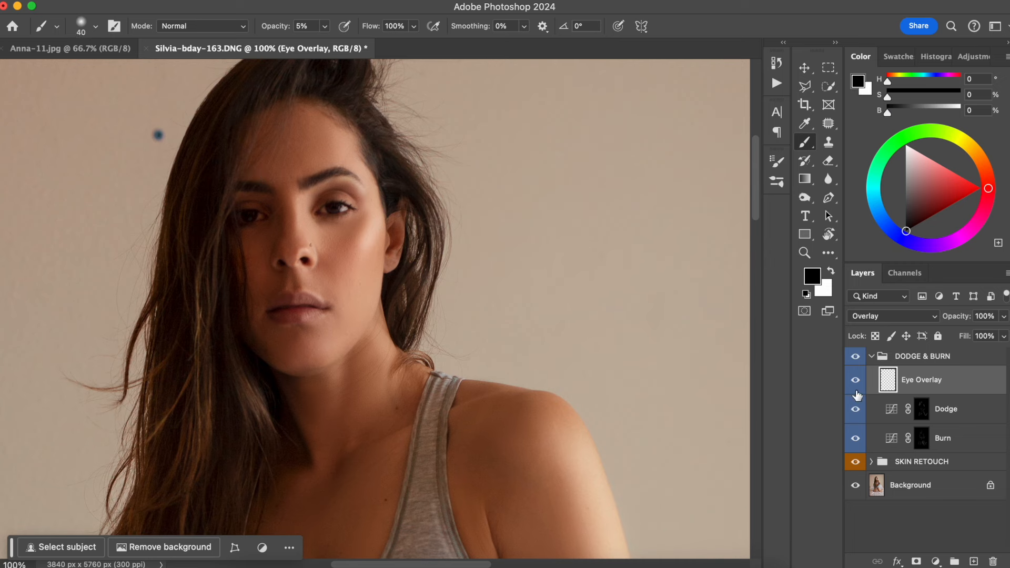
left_click(857, 389)
left_click(857, 385)
key("super+0")
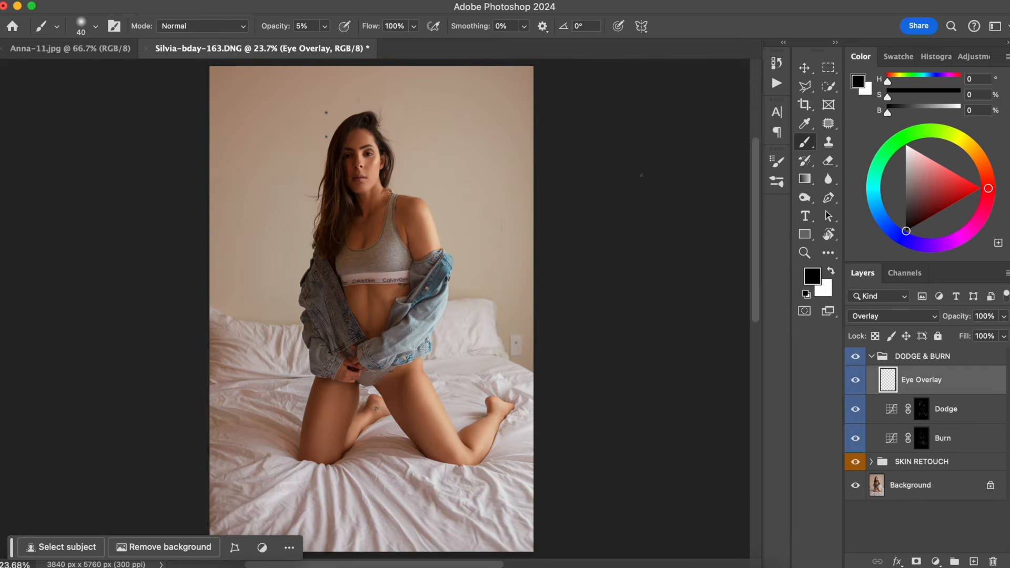
Collapse the DODGE & BURN group and compare the retouched portrait with the original Background layer.
left_click(871, 356)
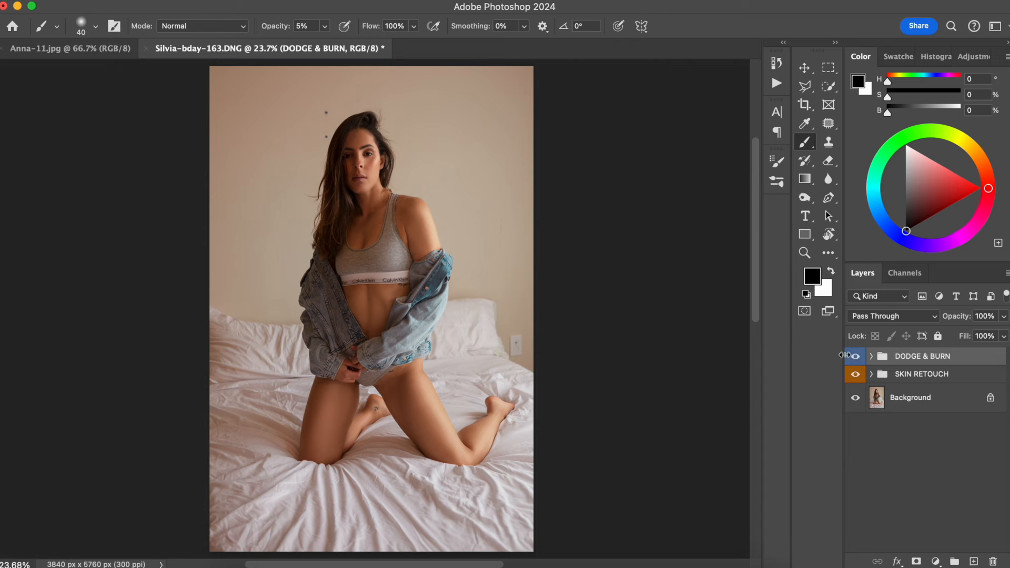
left_click(856, 357)
left_click(856, 398, "alt")
left_click(856, 398, "alt")
Stamp all visible layers into a new layer on top and name it "Details".
key("super+alt+shift+e")
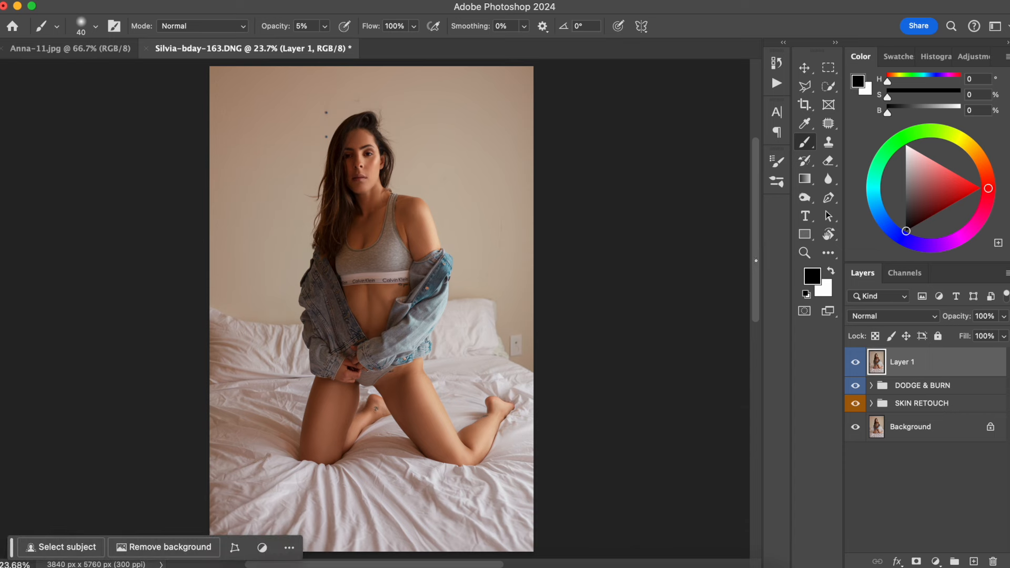
double_click(899, 363)
type("Details")
key("Return")
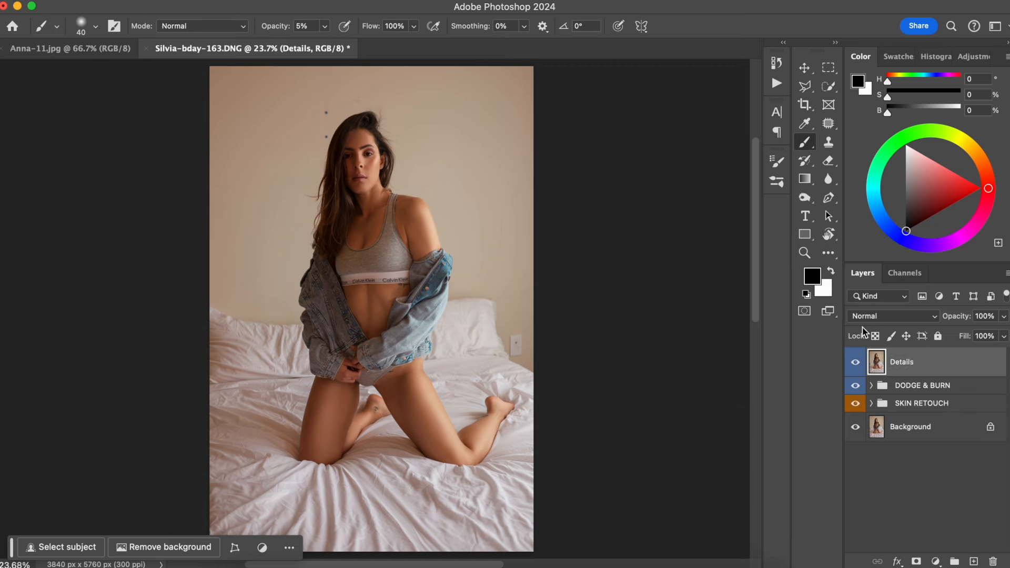
Rename the stamped top layer "Background".
double_click(916, 361)
type("Background")
key("Return")
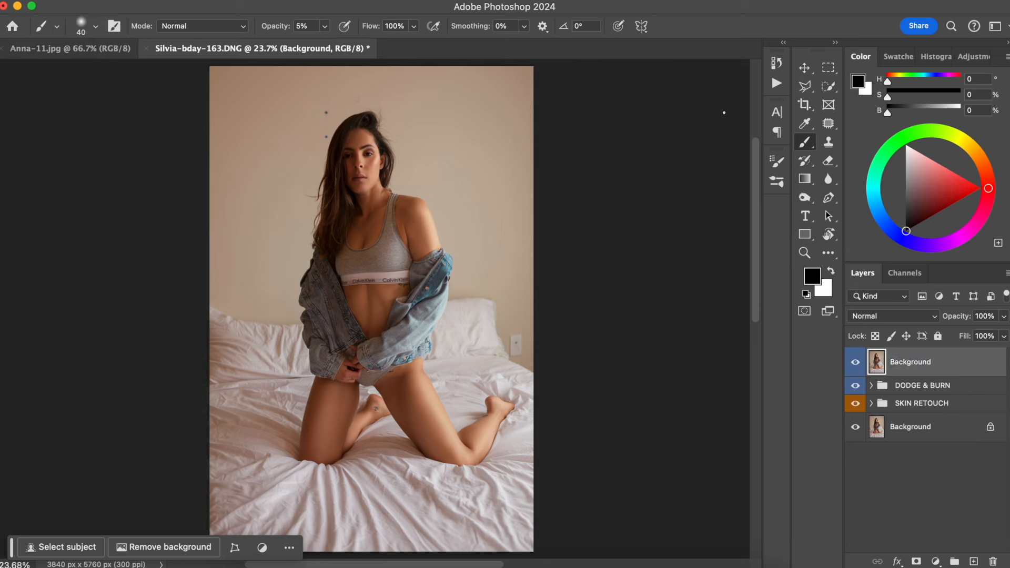
Remove the electrical outlet from the wall beside the pillow with the Patch tool, using clean wall above it.
left_click(828, 123)
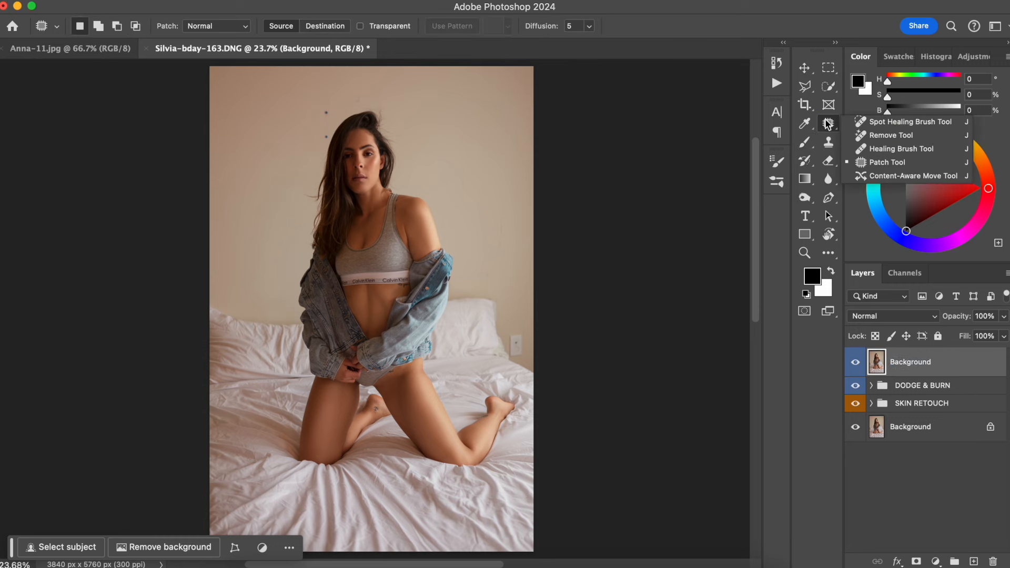
left_click(873, 163)
key("super+plus")
key("super+plus")
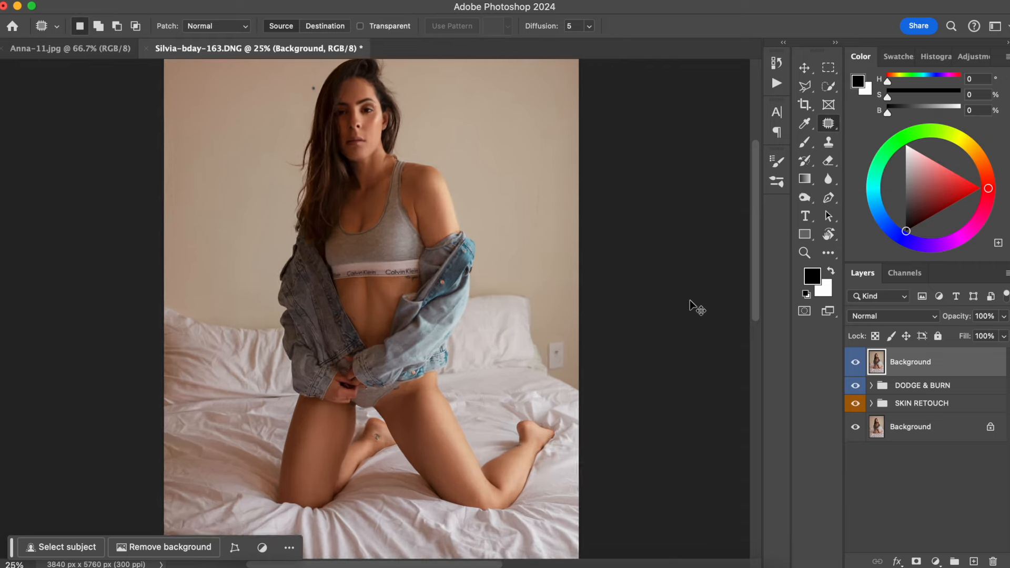
key("super+plus")
key("super+plus")
key("super+plus")
left_click_drag(473, 226, 330, 203)
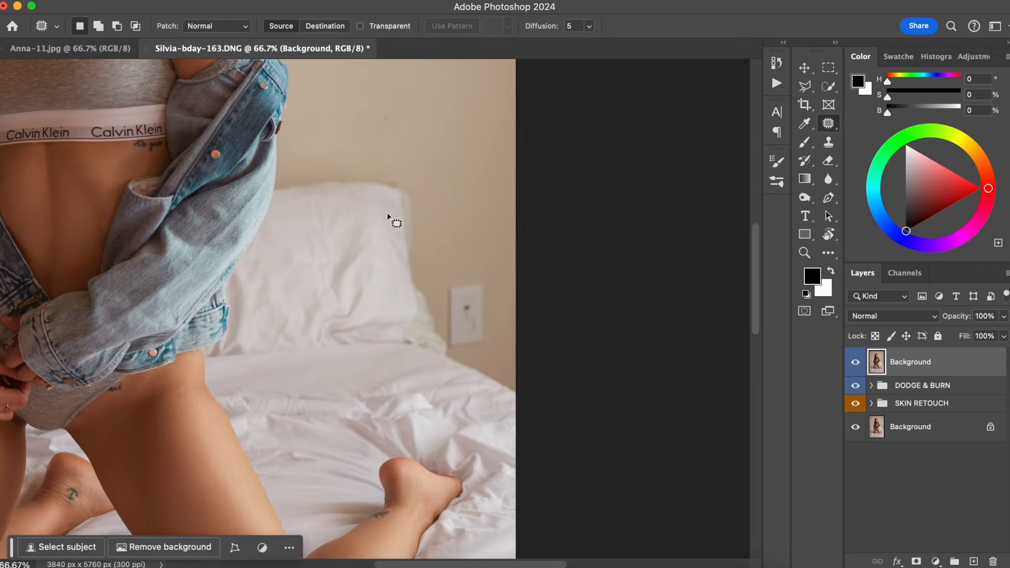
key("super+plus")
left_click_drag(490, 171, 412, 193)
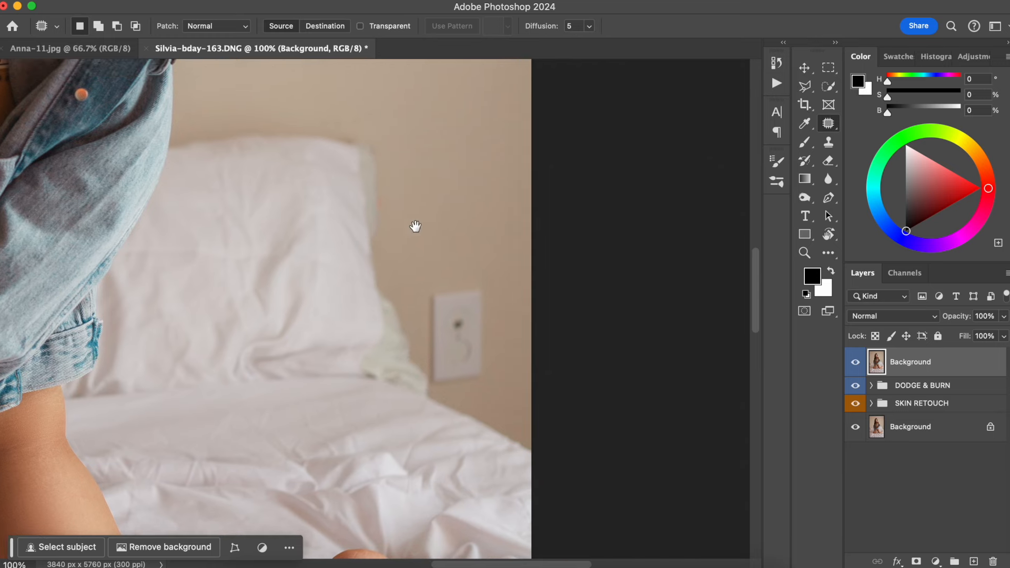
mouse_move(429, 279)
left_mouse_down()
mouse_move(433, 383)
mouse_move(460, 390)
mouse_move(488, 316)
mouse_move(430, 282)
left_mouse_up()
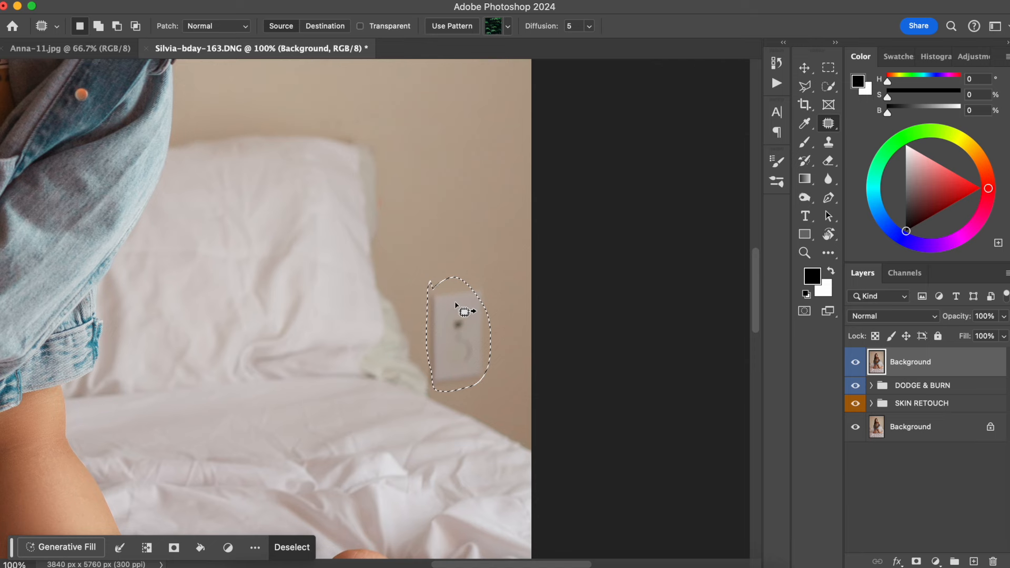
left_click(98, 25)
mouse_move(455, 267)
left_mouse_down()
mouse_move(458, 306)
mouse_move(453, 272)
left_mouse_up()
left_click(80, 26)
left_click_drag(494, 326, 469, 184)
key("ctrl+d")
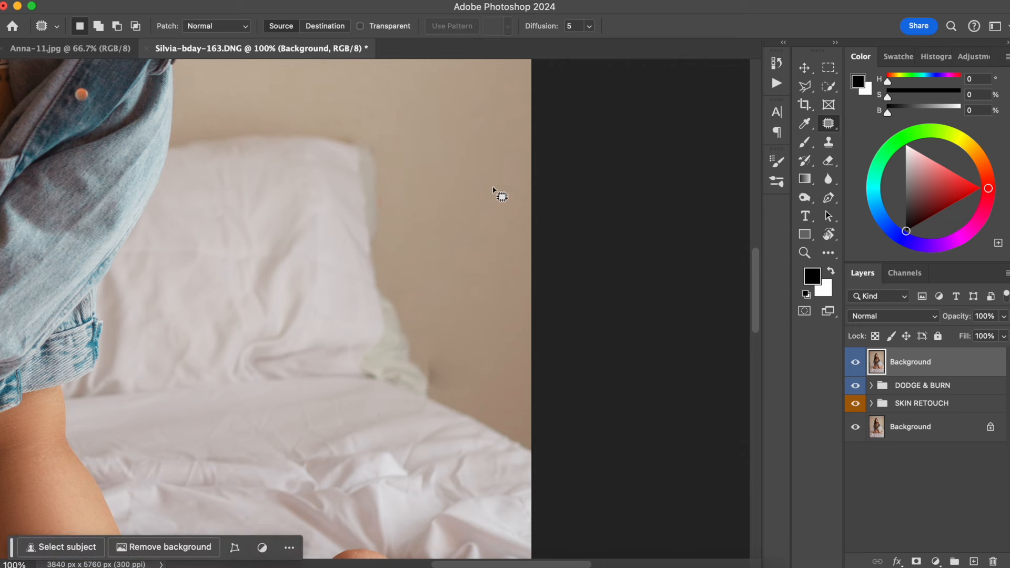
Clone clean wall over the leftover mark beside the pillow with the Clone Stamp.
left_click(829, 142)
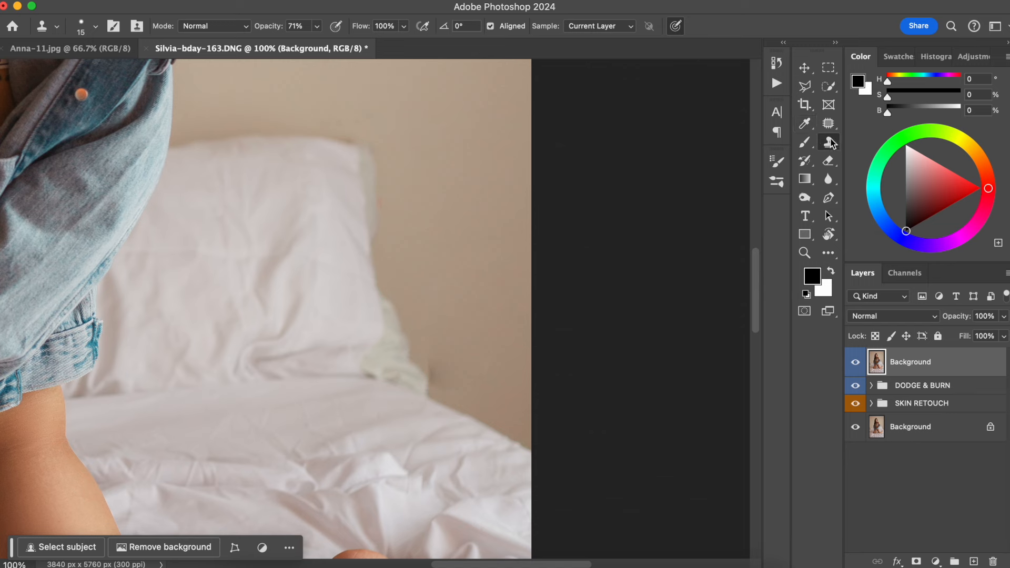
left_click(460, 368, "alt")
key("]")
mouse_move(429, 363)
left_mouse_down()
mouse_move(443, 384)
mouse_move(435, 387)
left_mouse_up()
Patch out the two blue dots on the wall beside the woman's head.
scroll(390, 349, "up", 10)
scroll(389, 350, "left", 5)
scroll(389, 349, "up", 10)
scroll(389, 349, "left", 3)
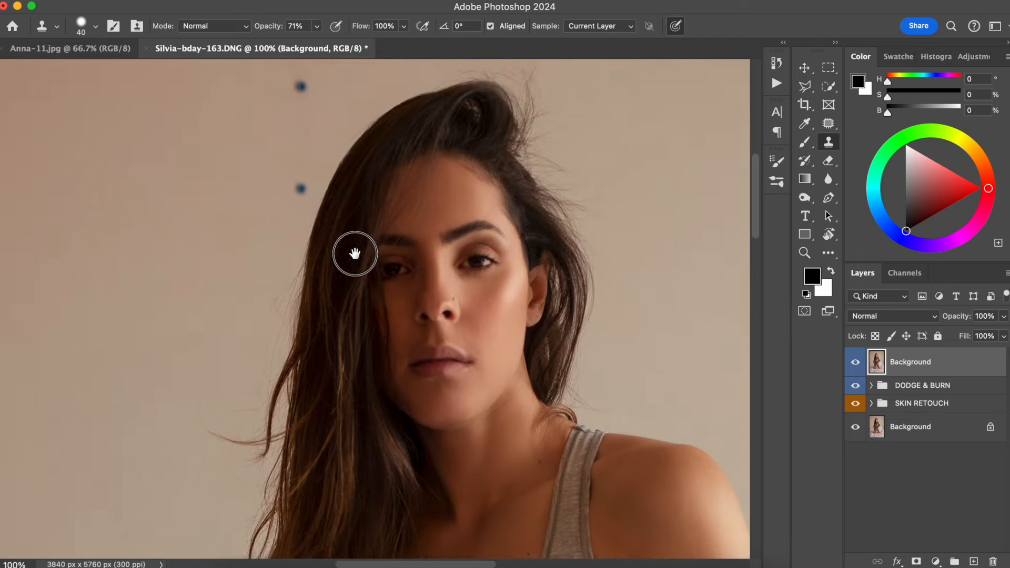
left_click(829, 123)
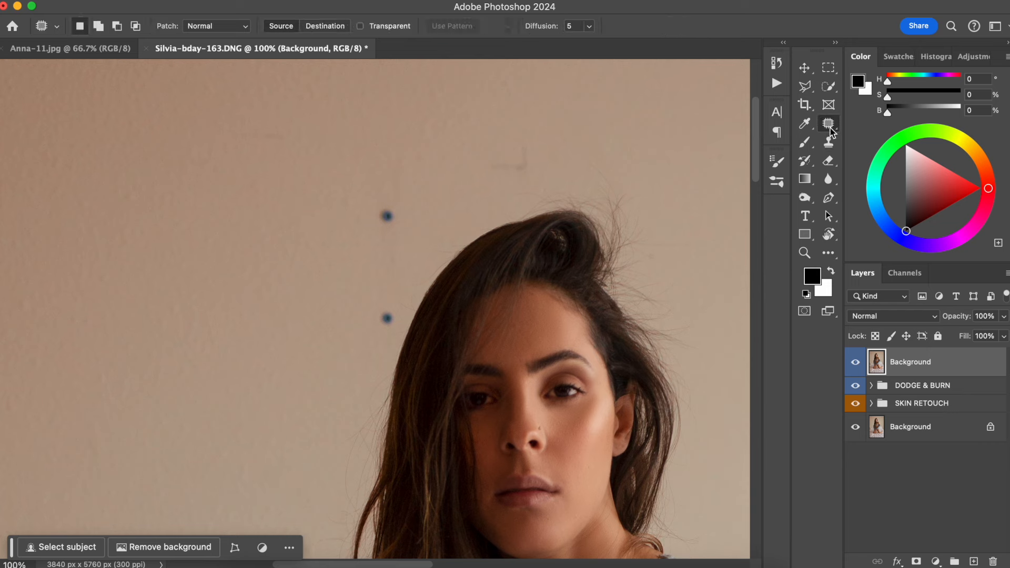
mouse_move(371, 200)
left_mouse_down()
mouse_move(384, 219)
mouse_move(330, 277)
left_mouse_up()
key("super+d")
left_click_drag(379, 315, 314, 280)
key("super+d")
Patch out the faint marks on the wall above the woman's head.
scroll(312, 288, "up", 5)
scroll(311, 289, "left", 3)
mouse_move(289, 227)
left_mouse_down()
mouse_move(290, 246)
mouse_move(243, 302)
left_mouse_up()
key("super+d")
mouse_move(526, 246)
left_mouse_down()
mouse_move(591, 280)
mouse_move(533, 237)
left_mouse_up()
mouse_move(563, 255)
left_mouse_down()
mouse_move(507, 226)
mouse_move(451, 233)
left_mouse_up()
key("super+d")
Inspect the wall and bedding around the woman for remaining blemishes.
scroll(272, 282, "down", 10)
scroll(272, 283, "left", 4)
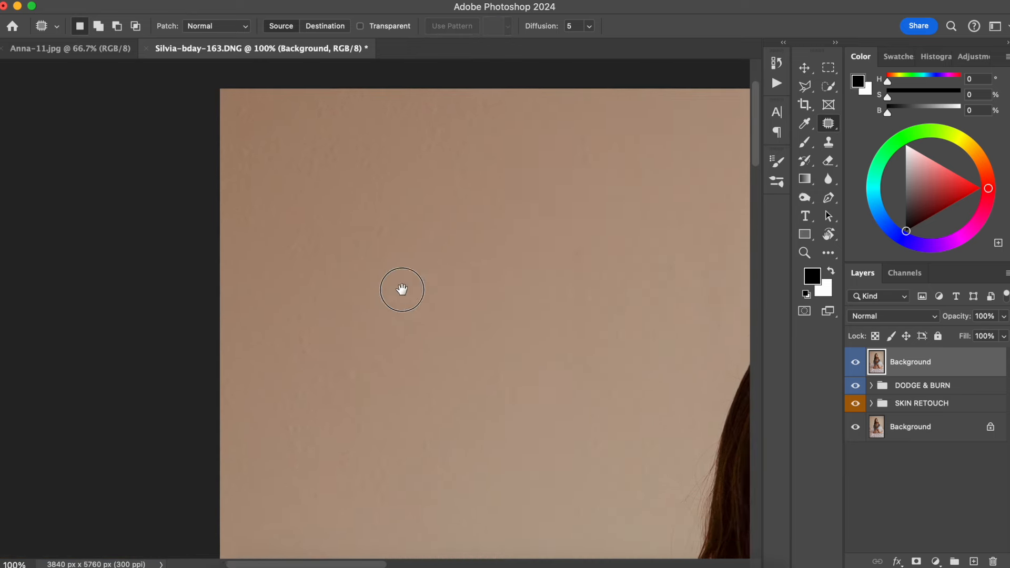
scroll(378, 192, "down", 10)
scroll(377, 192, "left", 3)
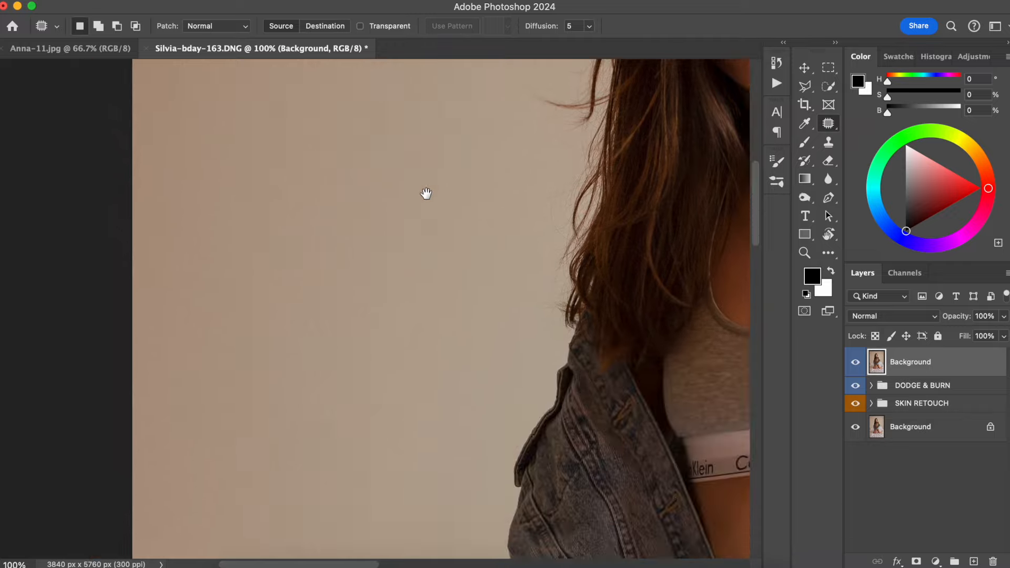
scroll(494, 214, "right", 4)
scroll(519, 242, "down", 3)
scroll(519, 242, "right", 15)
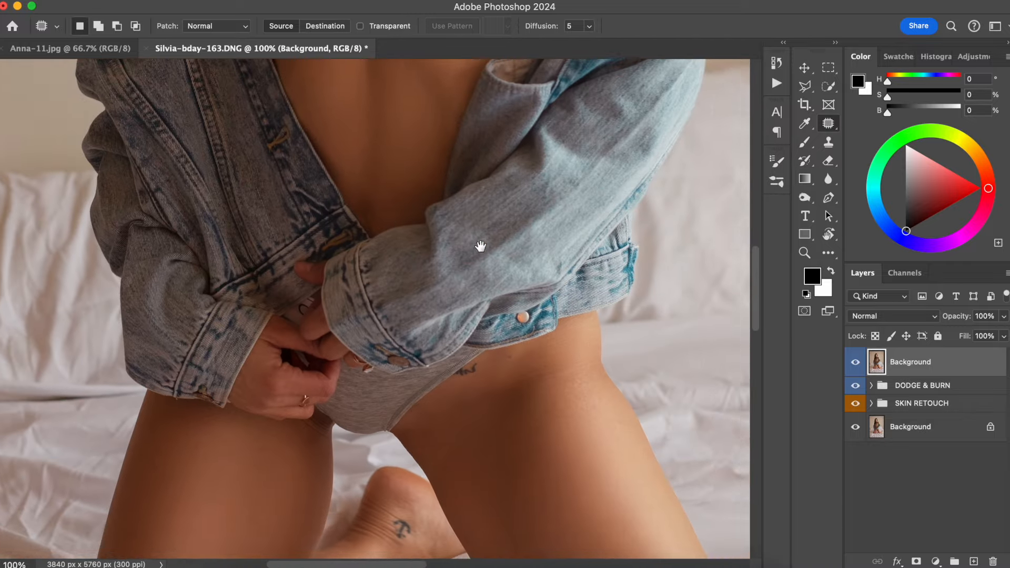
scroll(449, 262, "up", 5)
scroll(457, 323, "down", 5)
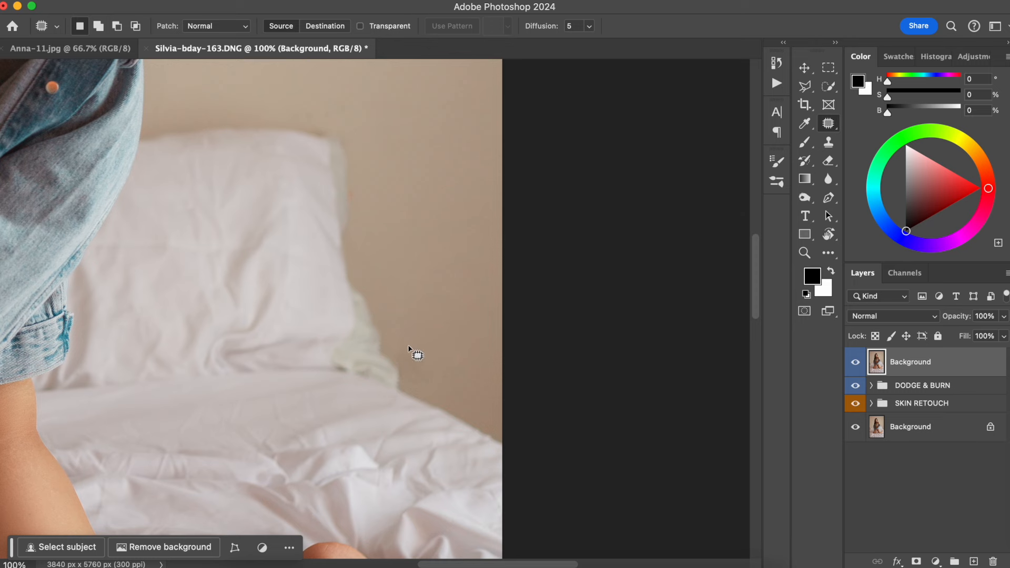
scroll(429, 345, "up", 10)
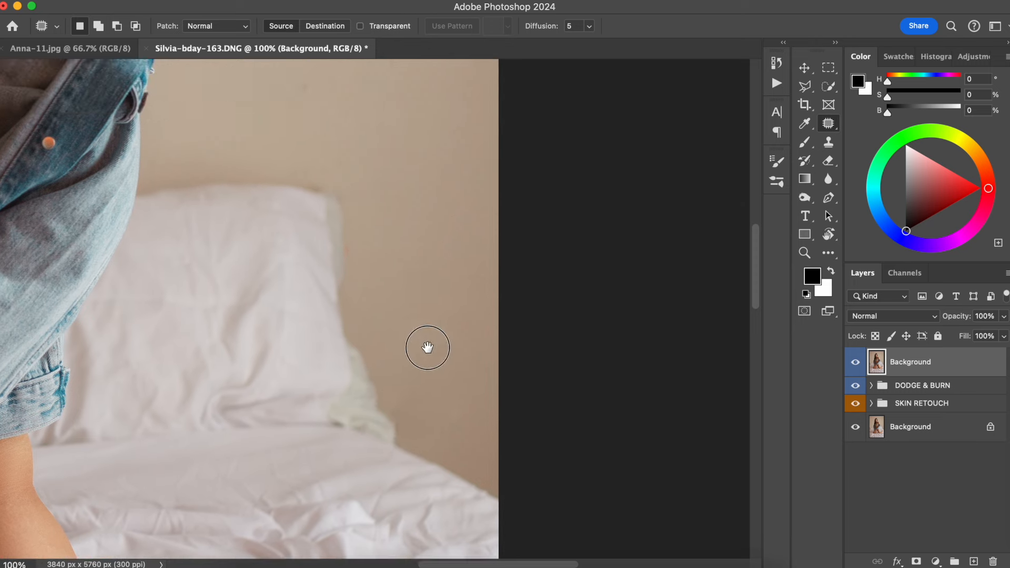
Patch the remaining blemishes on the wall beside the woman's bare shoulder and hair.
left_click_drag(374, 335, 404, 228)
left_click_drag(402, 284, 454, 287)
mouse_move(324, 437)
left_mouse_down()
mouse_move(318, 447)
mouse_move(336, 432)
mouse_move(309, 495)
left_mouse_up()
key("super+d")
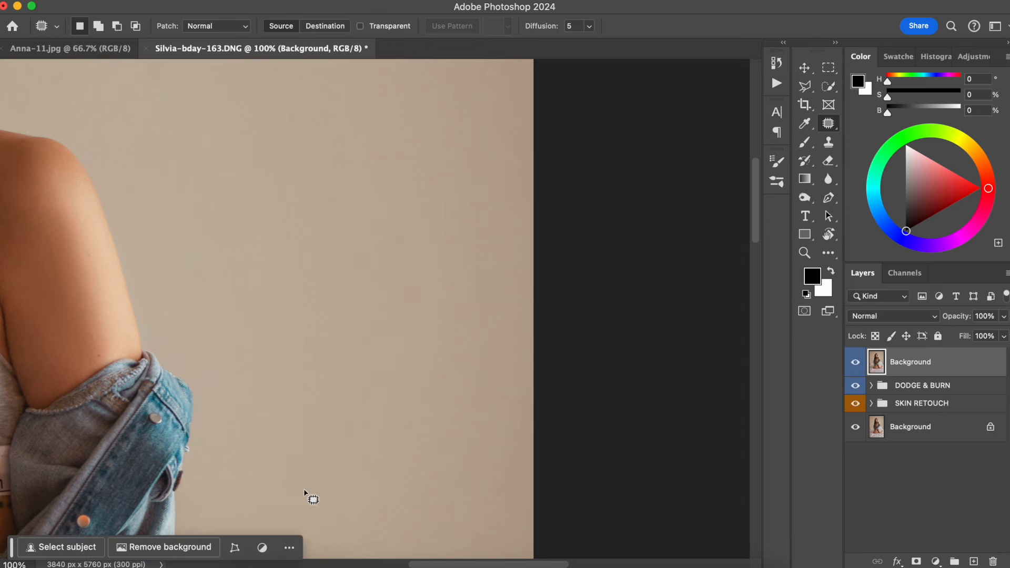
left_click_drag(363, 272, 361, 276)
scroll(361, 276, "up", 10)
scroll(360, 275, "left", 5)
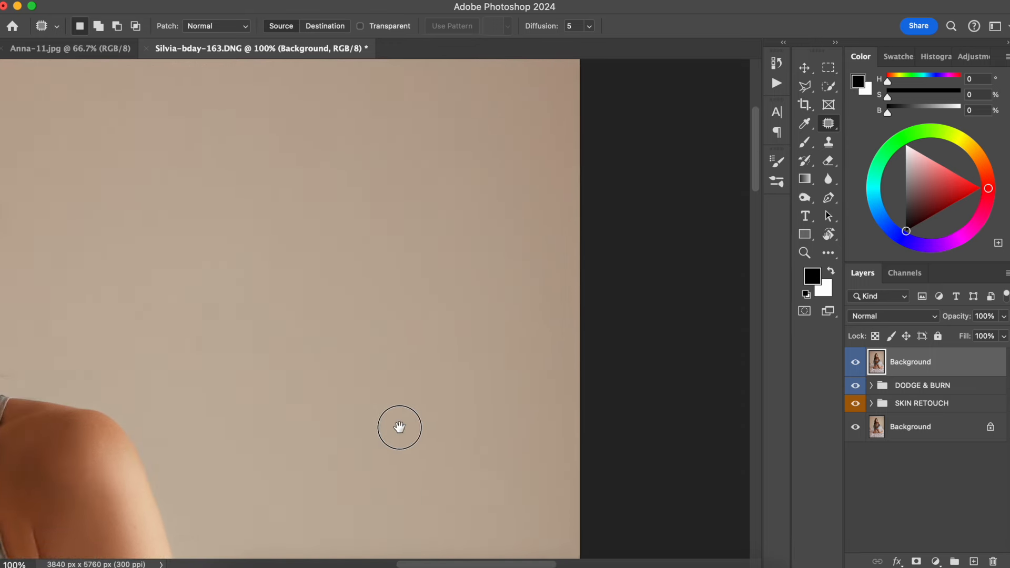
scroll(417, 308, "left", 10)
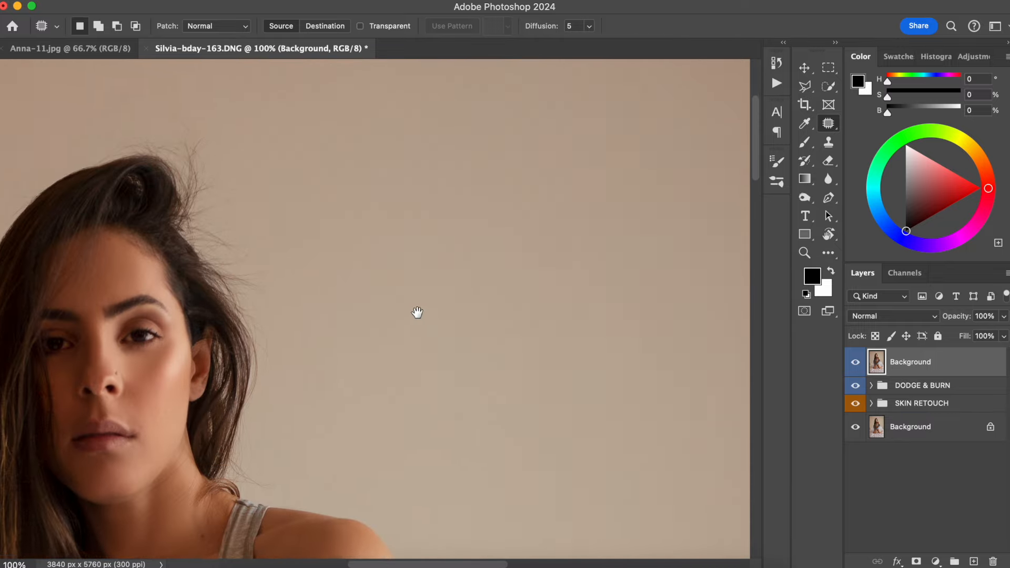
scroll(469, 298, "down", 2)
mouse_move(468, 241)
left_mouse_down()
mouse_move(514, 226)
mouse_move(505, 225)
left_mouse_up()
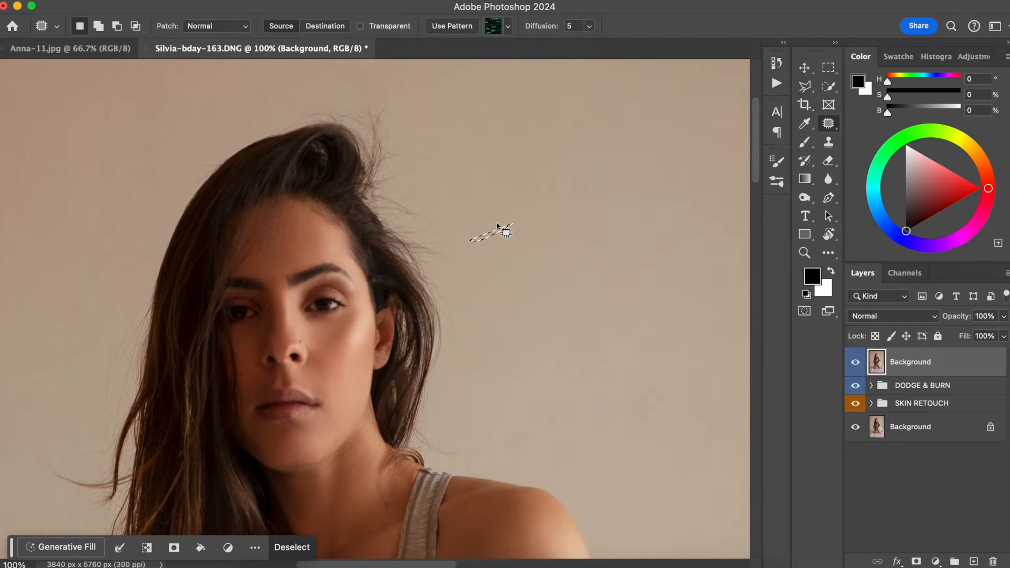
key("super+d")
Duplicate the retouched Background layer and name the copy "Hair".
left_click_drag(873, 370, 873, 371)
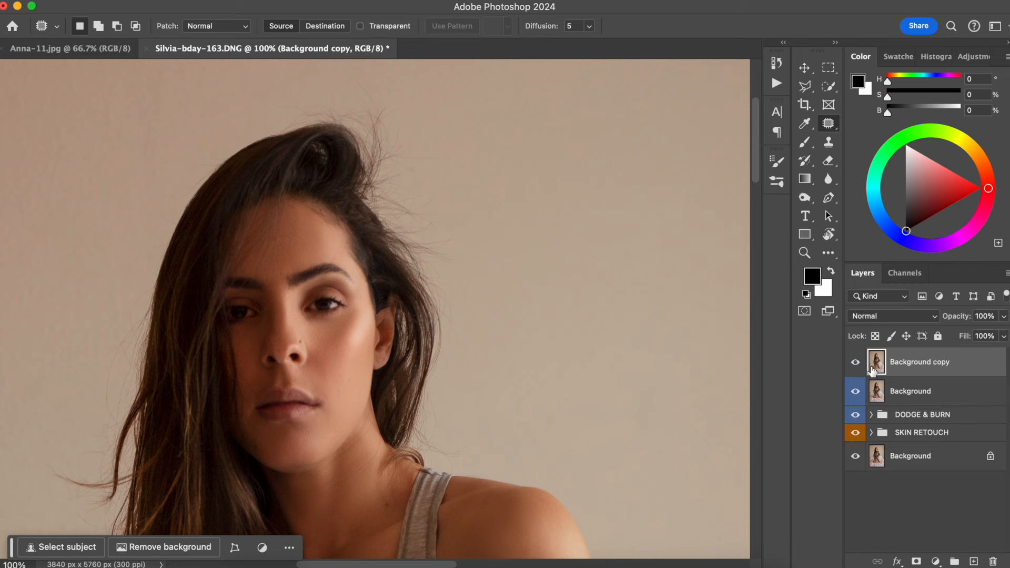
double_click(913, 362)
type("Hair")
key("Return")
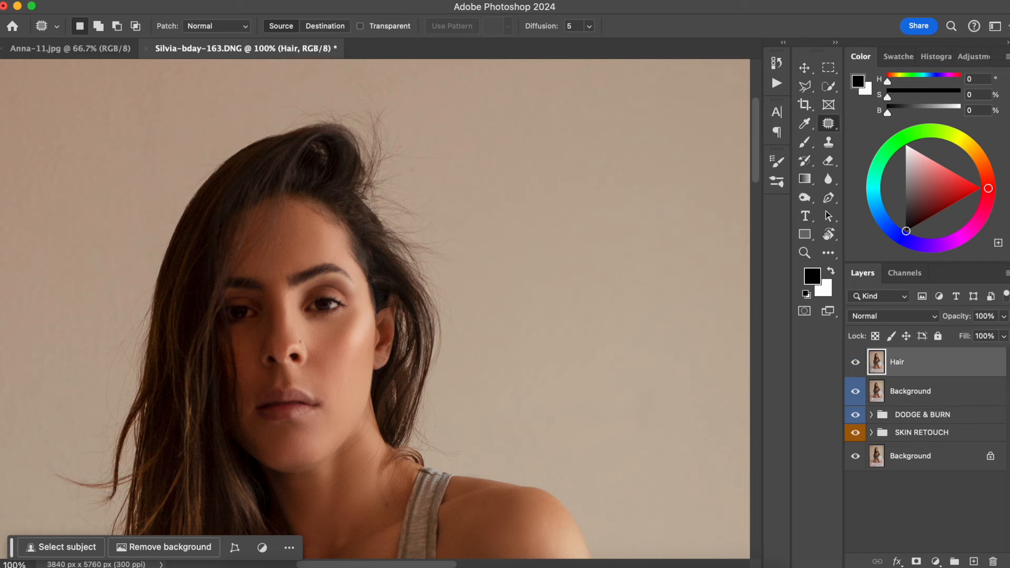
Clone wall over the flyaway hairs on the ear side of the head at 52% opacity, 56% flow and brush size 90.
left_click(828, 142)
left_click_drag(421, 146, 414, 189)
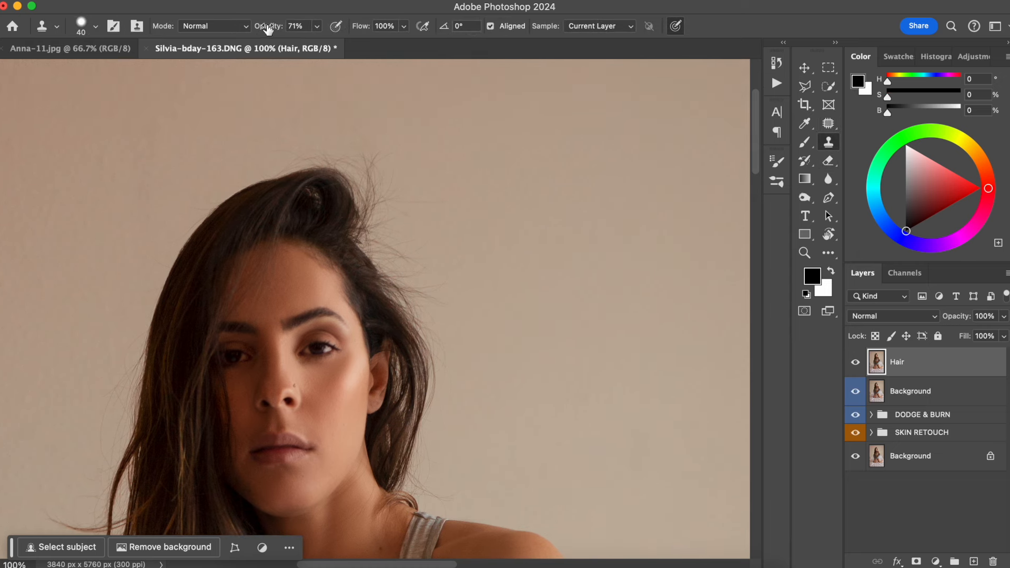
left_click_drag(268, 29, 268, 28)
left_click_drag(362, 27, 353, 29)
left_click(498, 248, "alt")
key("]")
key("]")
key("]")
mouse_move(407, 255)
left_mouse_down()
mouse_move(404, 247)
mouse_move(443, 324)
mouse_move(412, 282)
mouse_move(432, 280)
mouse_move(451, 361)
mouse_move(445, 405)
left_mouse_up()
scroll(500, 386, "down", 2)
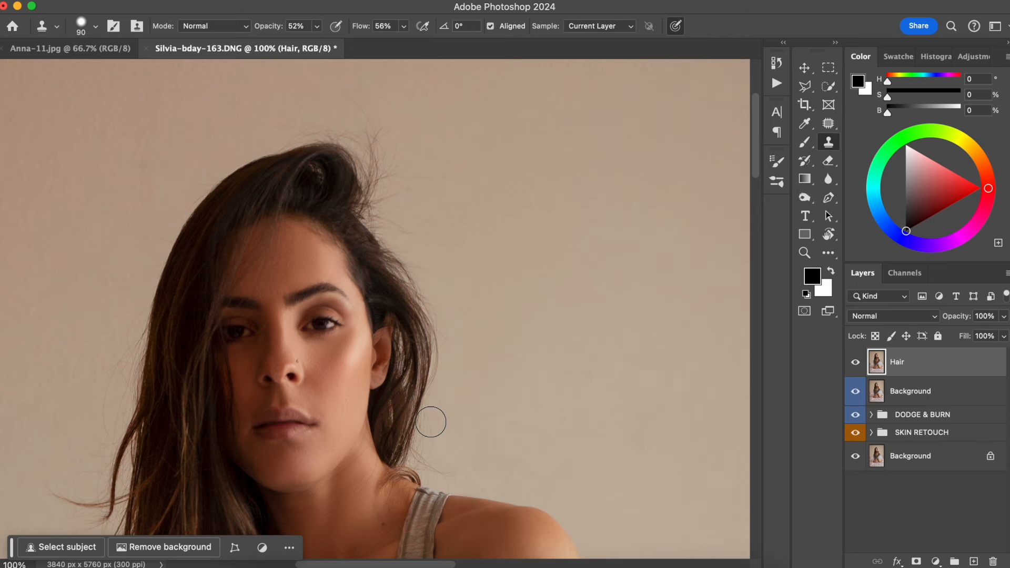
Clone wall over the flyaway hairs sticking up from the crown of the head.
scroll(463, 342, "up", 8)
key("super+z")
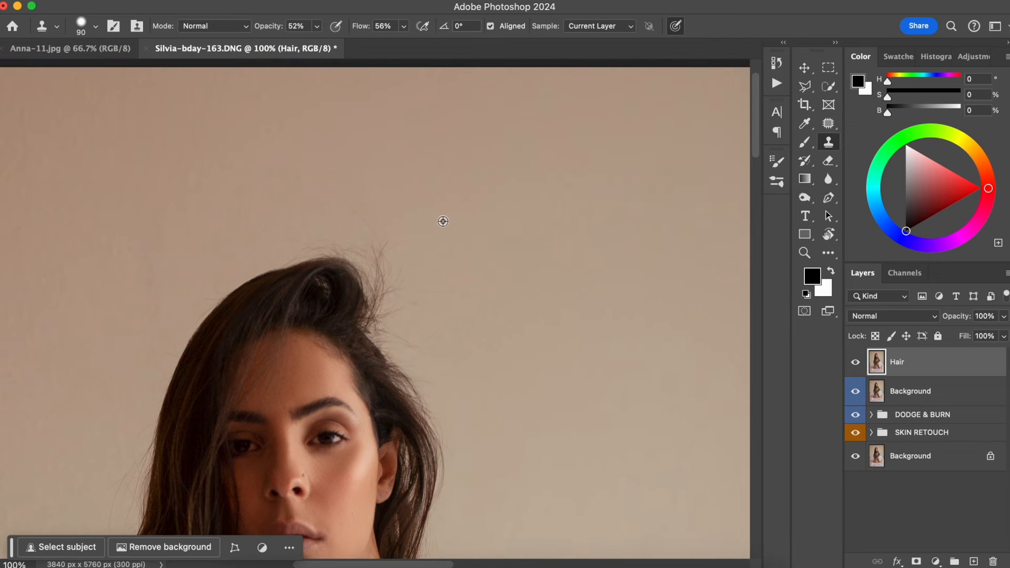
left_click(391, 214, "alt")
mouse_move(379, 248)
left_mouse_down()
mouse_move(302, 235)
mouse_move(377, 264)
mouse_move(391, 298)
mouse_move(397, 279)
mouse_move(456, 286)
mouse_move(421, 301)
mouse_move(430, 361)
mouse_move(394, 298)
mouse_move(391, 260)
mouse_move(389, 294)
left_mouse_up()
mouse_move(345, 230)
left_mouse_down()
mouse_move(321, 241)
mouse_move(397, 234)
mouse_move(401, 317)
mouse_move(396, 298)
mouse_move(456, 399)
left_mouse_up()
mouse_move(378, 277)
left_mouse_down()
mouse_move(387, 316)
mouse_move(396, 320)
mouse_move(399, 310)
left_mouse_up()
Reduce the clone brush to size 50 and clean up the remaining stray hairs along the hair outline.
key("bracketleft")
key("bracketleft")
key("bracketleft")
key("bracketleft")
mouse_move(382, 274)
left_mouse_down()
mouse_move(390, 334)
mouse_move(458, 428)
mouse_move(595, 254)
mouse_move(562, 338)
mouse_move(544, 312)
left_mouse_up()
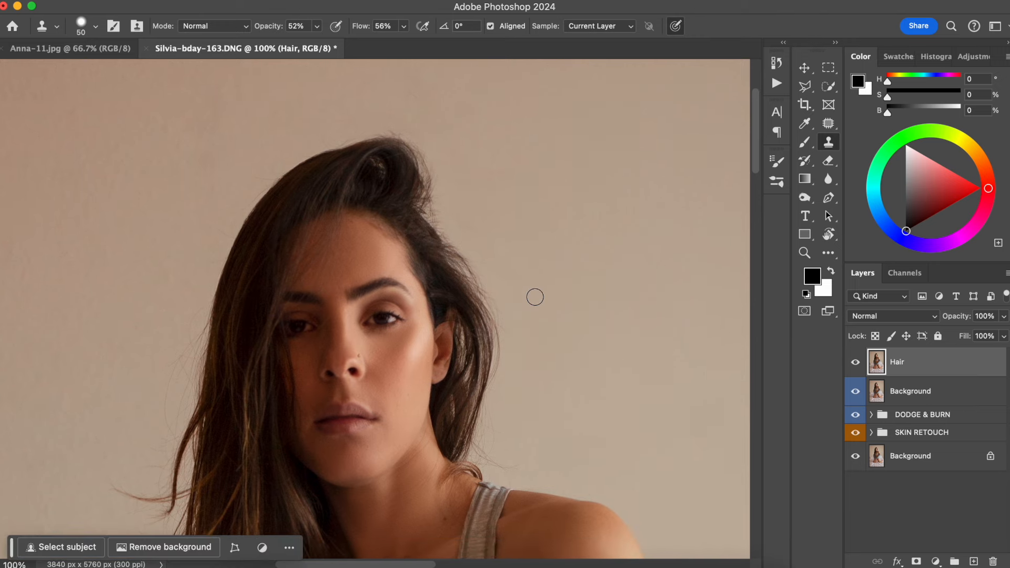
Duplicate the Hair layer and name the copy "Liquify".
left_click_drag(360, 327, 368, 226)
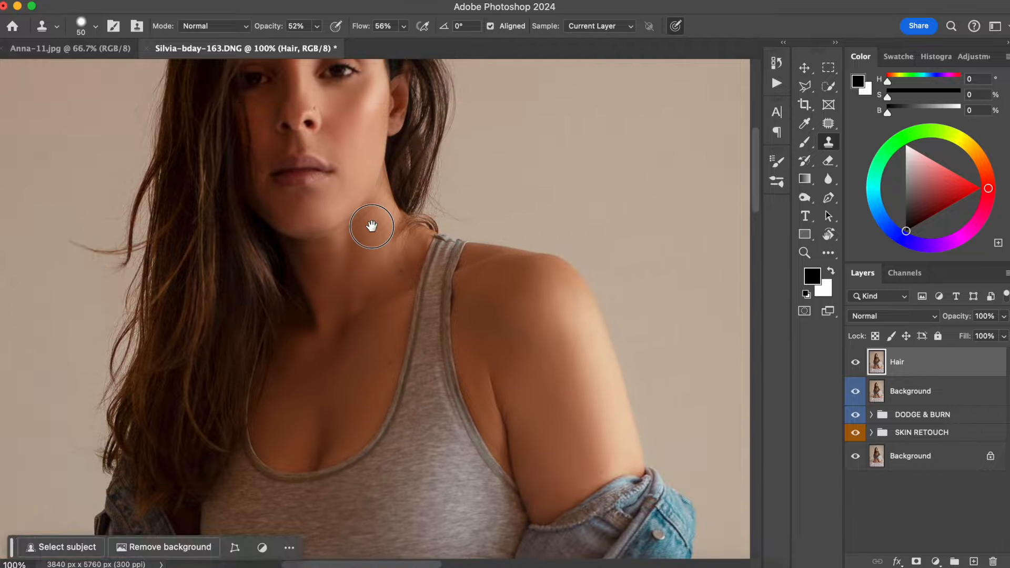
left_click_drag(360, 261, 429, 251)
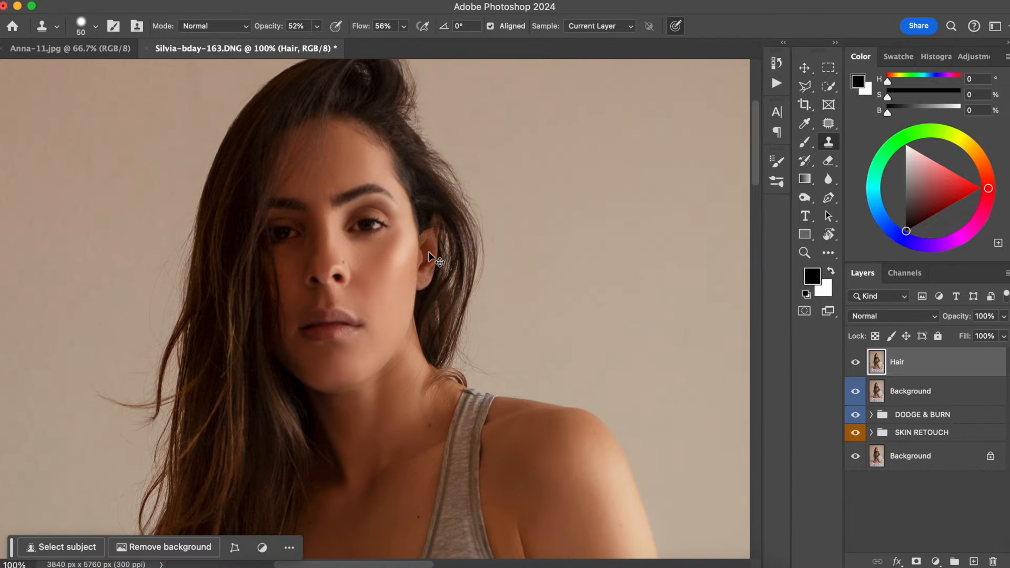
key("super+0")
left_click_drag(495, 287, 497, 298)
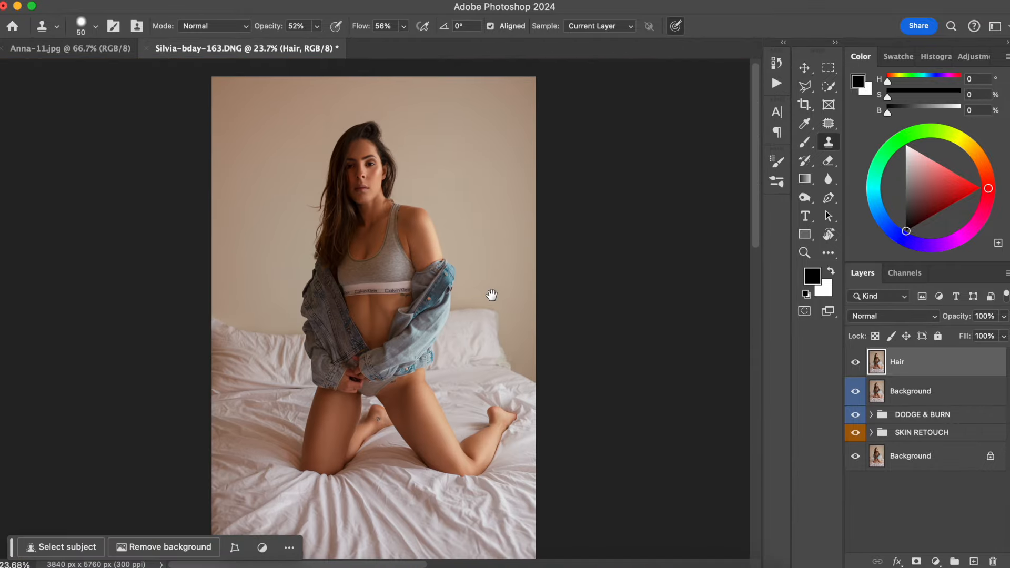
key("super+j")
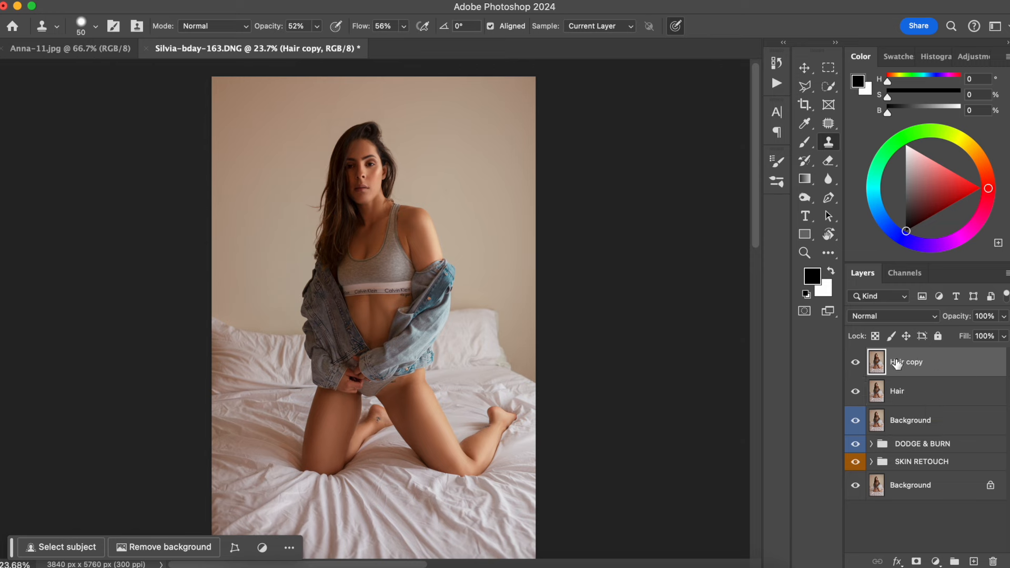
double_click(915, 363)
type("Liquify")
key("Return")
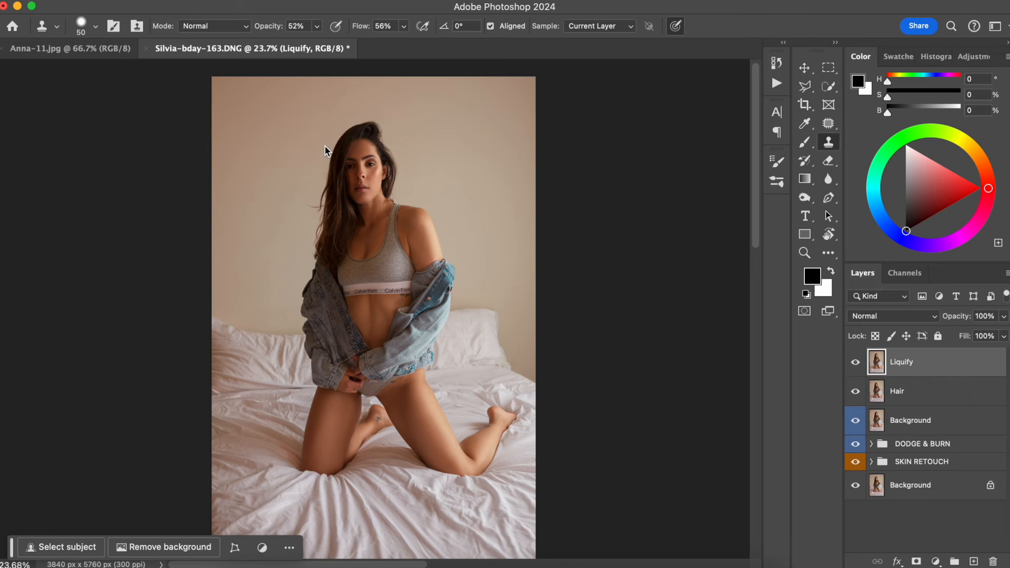
Open the Liquify filter and nudge the outer edge of the bare upper arm inward with a size 800 Forward Warp brush.
key("super+shift+x")
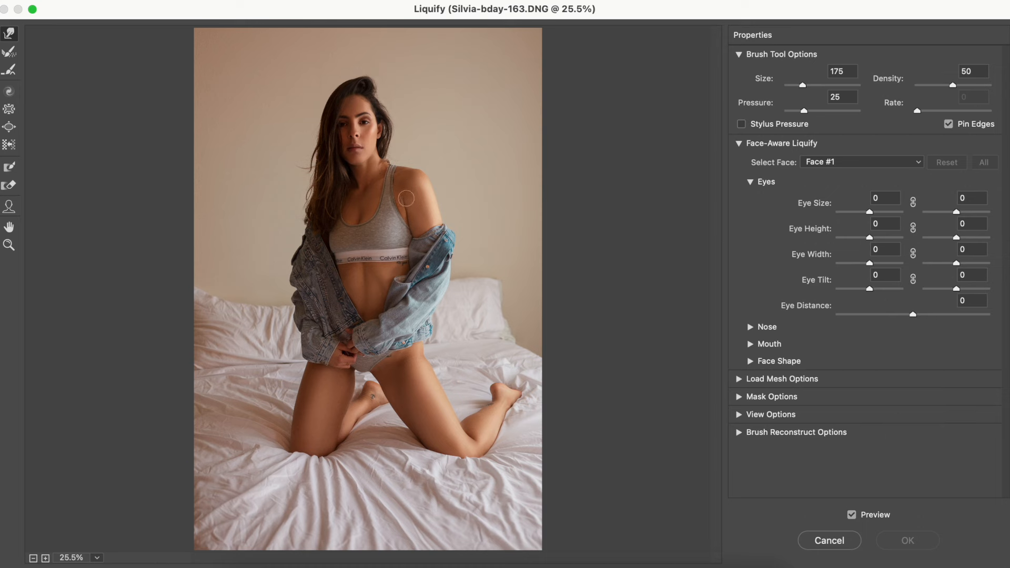
key("bracketright")
key("bracketright")
key("bracketright")
key("bracketright")
left_click_drag(452, 214, 443, 218)
left_click(448, 223)
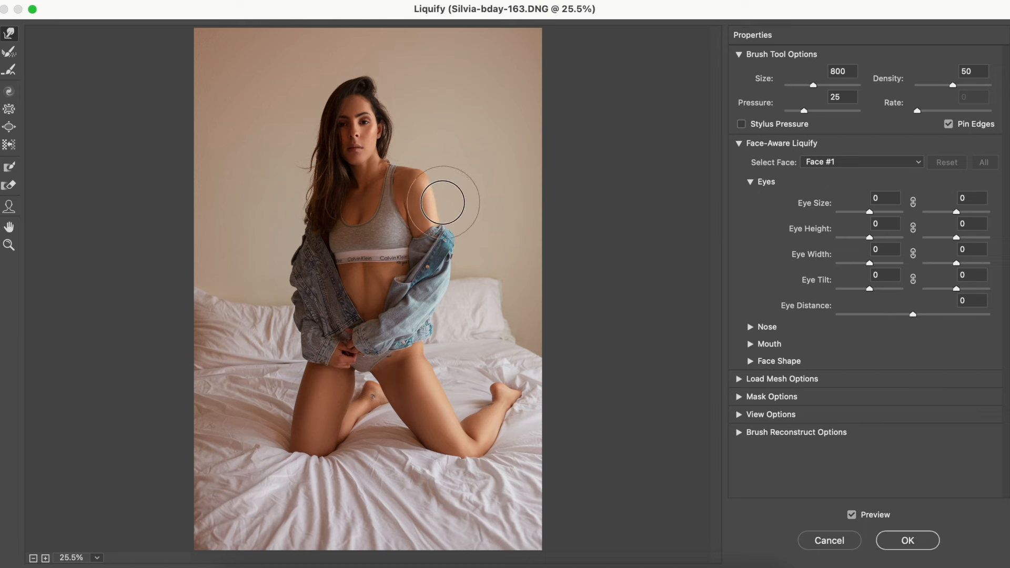
Refine the shoulder line, neck edge and outer denim sleeve with Forward Warp, varying the brush size between 1000 and 300.
key("bracketright")
key("bracketright")
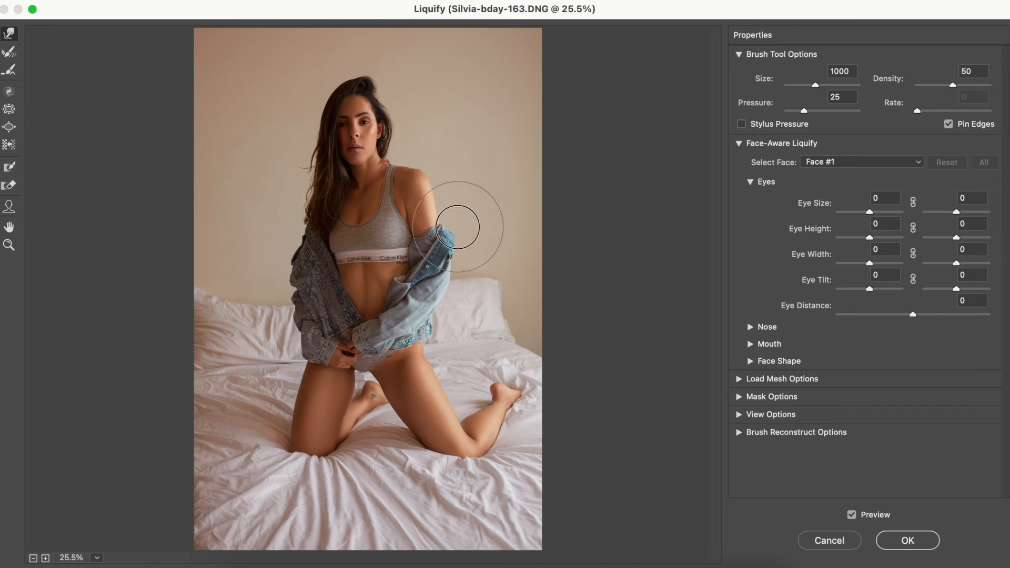
key("bracketleft")
key("bracketleft")
key("bracketleft")
key("bracketleft")
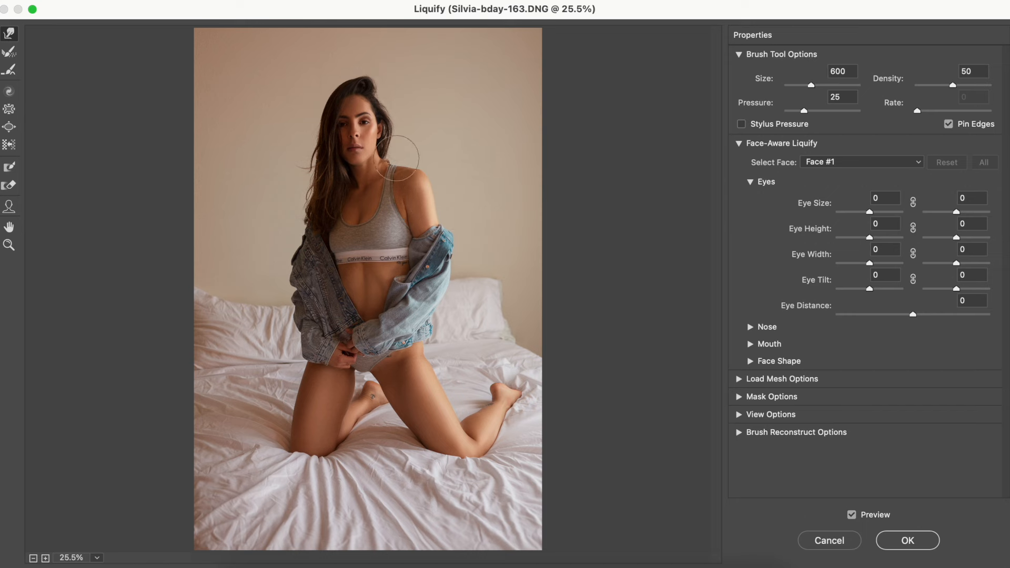
key("bracketleft")
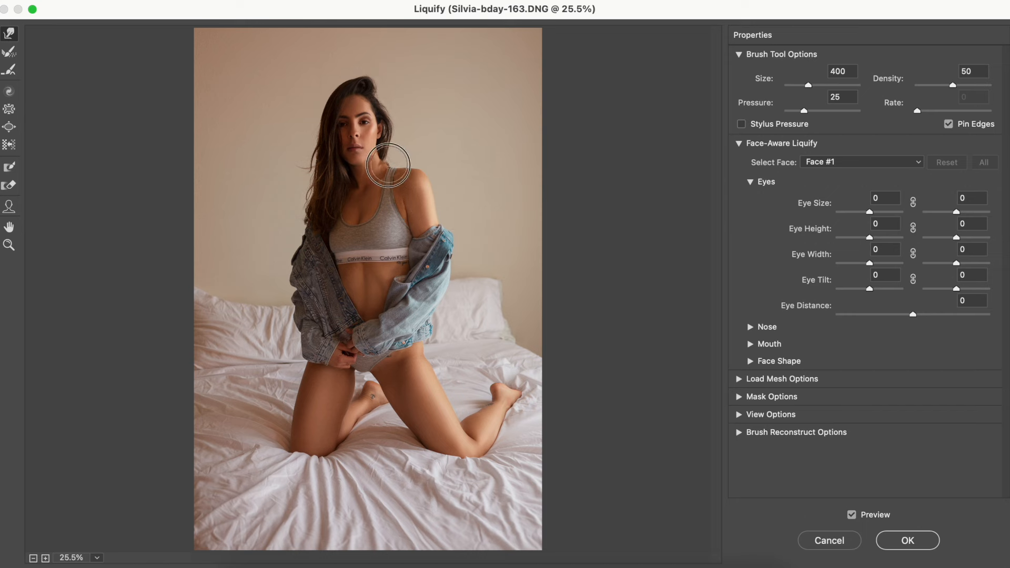
key("bracketright")
key("bracketright")
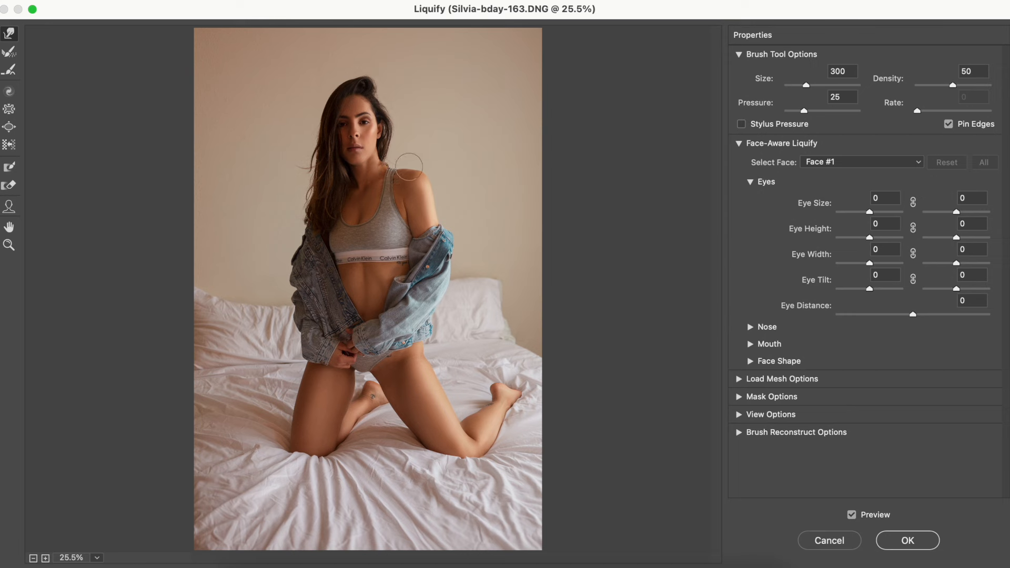
Pull the long side hair outward beside the face and shoulder for more volume, using a large Forward Warp brush.
key("bracketright")
key("bracketright")
key("bracketright")
key("space")
left_click_drag(262, 61, 428, 266)
left_click_drag(443, 200, 445, 209)
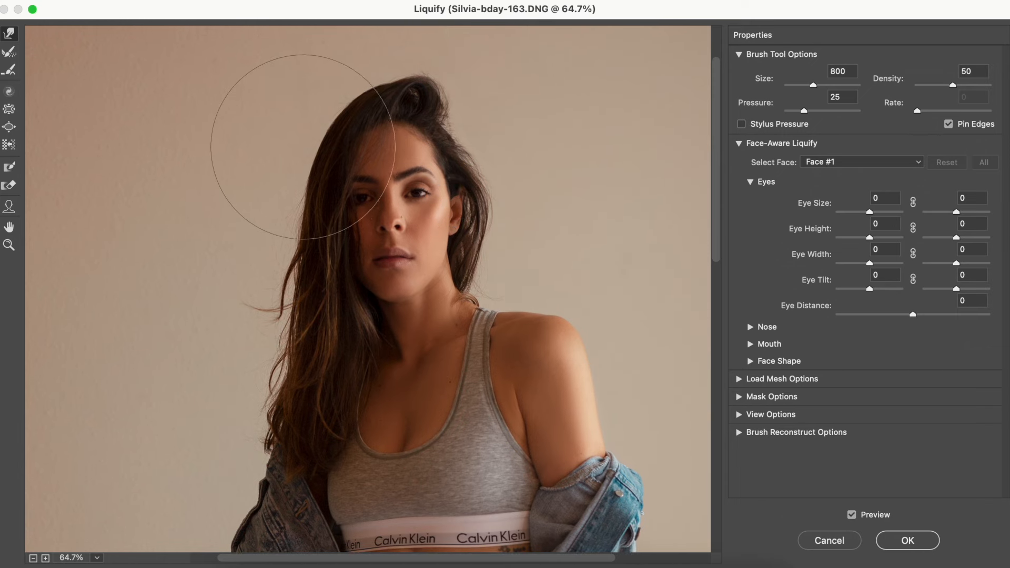
key("bracketleft")
mouse_move(270, 291)
left_mouse_down()
mouse_move(281, 376)
mouse_move(247, 383)
mouse_move(275, 399)
mouse_move(266, 408)
mouse_move(256, 401)
mouse_move(231, 353)
mouse_move(230, 377)
left_mouse_up()
left_click_drag(319, 380, 278, 316)
mouse_move(286, 249)
left_mouse_down()
mouse_move(273, 254)
mouse_move(266, 283)
left_mouse_up()
Reduce the Forward Warp brush to around 500 and push the bump on top of the hair down slightly.
key("bracketleft")
key("bracketleft")
key("bracketleft")
key("bracketleft")
key("bracketleft")
key("bracketleft")
key("bracketleft")
key("bracketleft")
key("bracketleft")
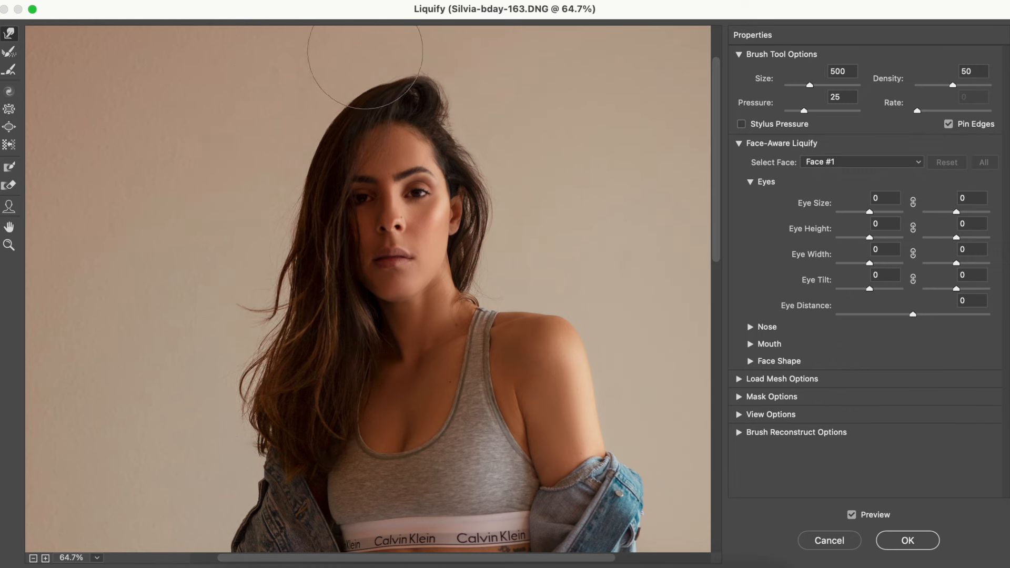
key("bracketright")
left_click_drag(425, 68, 426, 81)
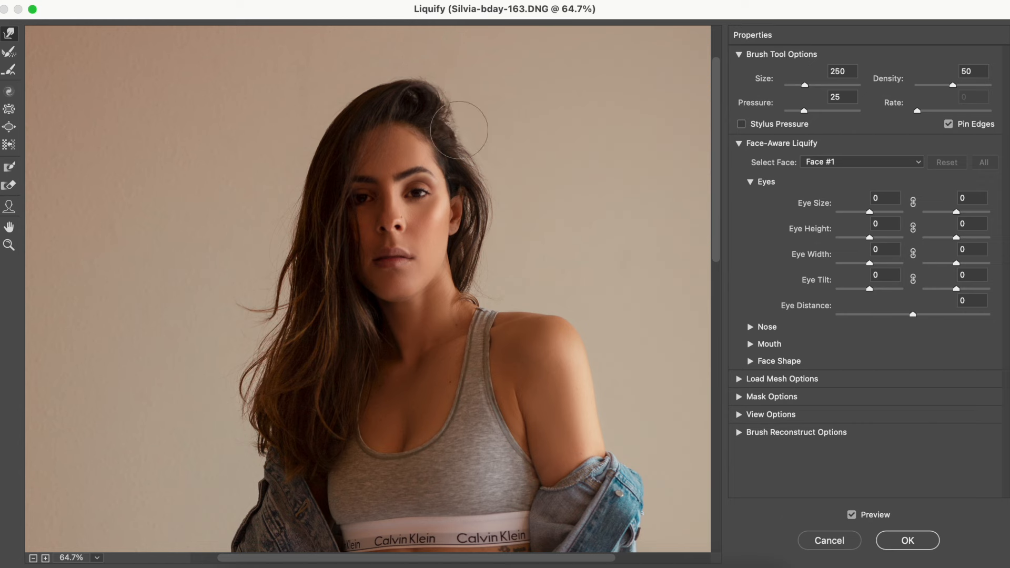
Smooth the hair outline around the crown and the side of the head with Forward Warp sizes between 250 and 600.
key("bracketleft")
key("bracketright")
key("bracketright")
key("bracketright")
mouse_move(451, 90)
left_mouse_down()
mouse_move(339, 124)
mouse_move(323, 101)
mouse_move(299, 123)
left_mouse_up()
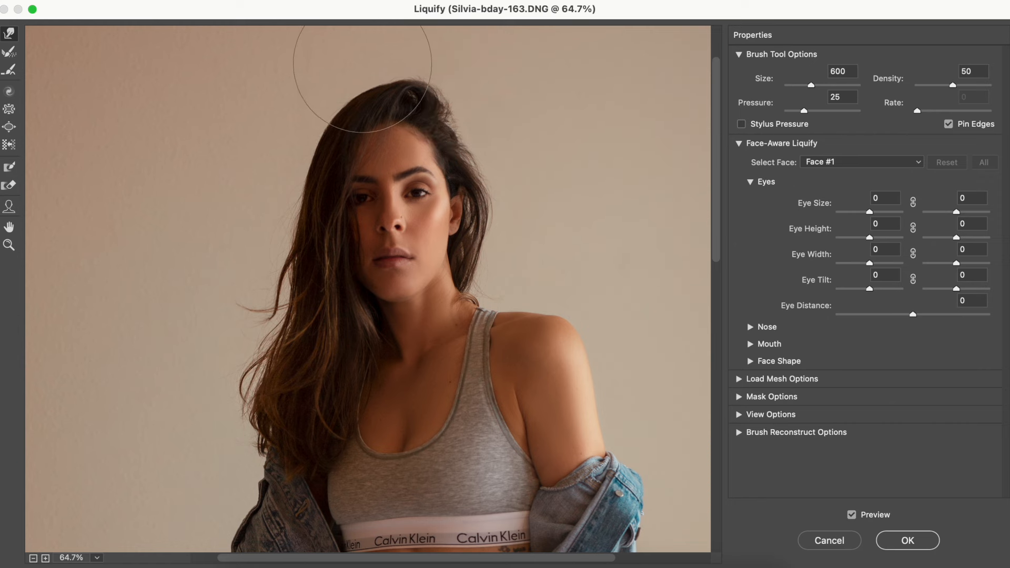
key("bracketright")
key("bracketright")
key("bracketright")
key("bracketright")
key("bracketleft")
key("bracketleft")
key("bracketleft")
key("bracketleft")
key("bracketleft")
key("bracketleft")
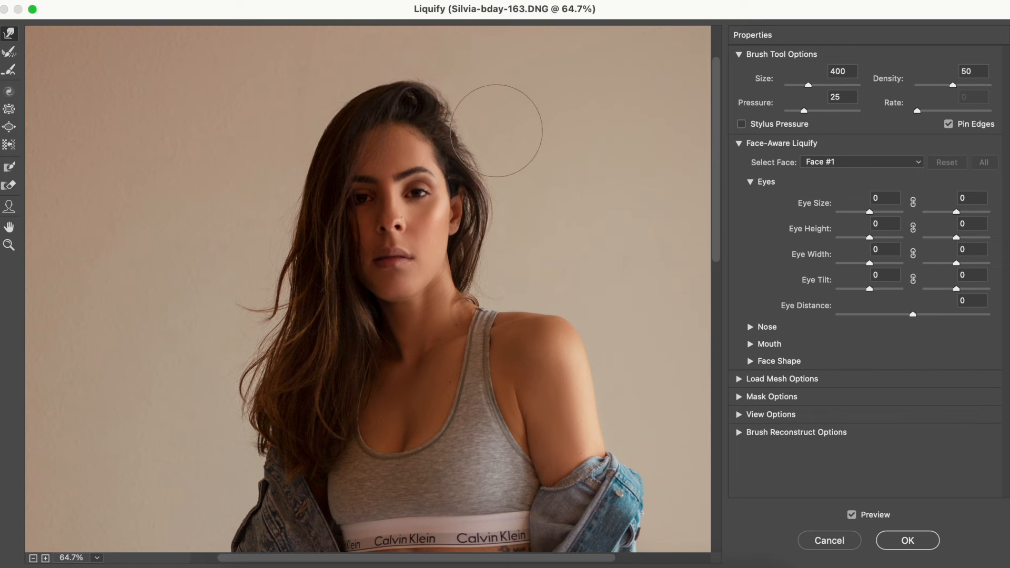
Push the slope between the neck and the bare shoulder downward beside the bra strap with Forward Warp.
key("bracketright")
key("bracketright")
key("space")
mouse_move(570, 350)
left_mouse_down()
mouse_move(568, 260)
mouse_move(578, 290)
mouse_move(560, 337)
left_mouse_up()
key("space")
left_click_drag(459, 258, 463, 289)
Compare the image with and without the warp preview and apply the Liquify changes.
left_click(852, 515)
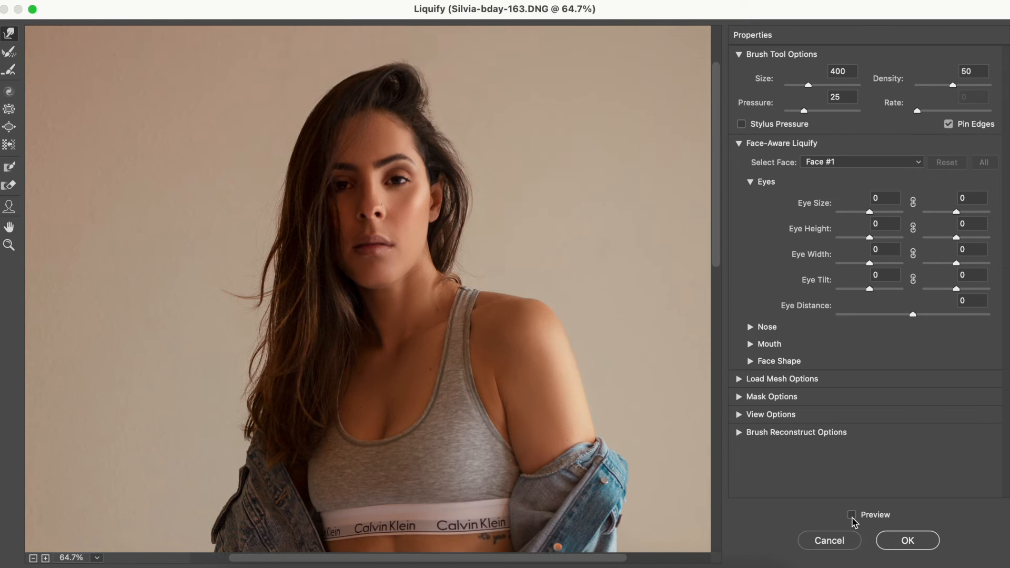
left_click(853, 515)
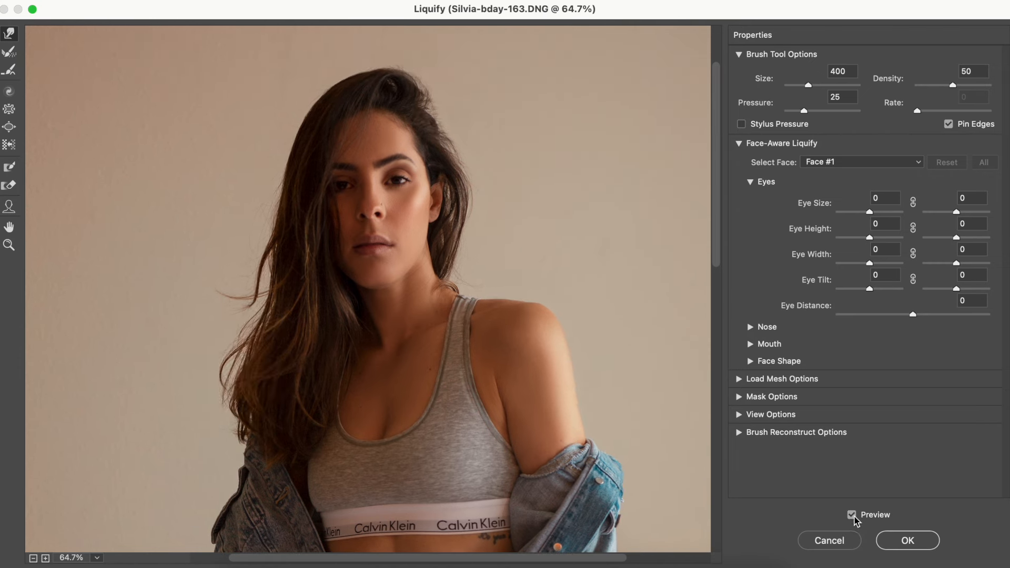
left_click(852, 515)
left_click(852, 516)
left_click(908, 540)
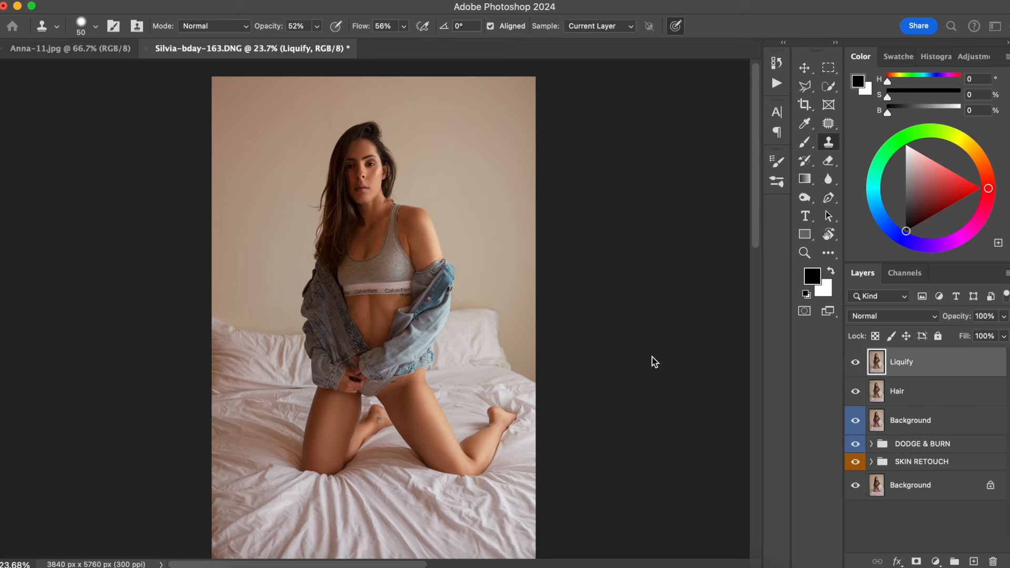
Compare the full retouch with the original by showing only the bottom Background layer and restoring the others.
left_click(856, 487, "alt")
left_click(859, 487, "alt")
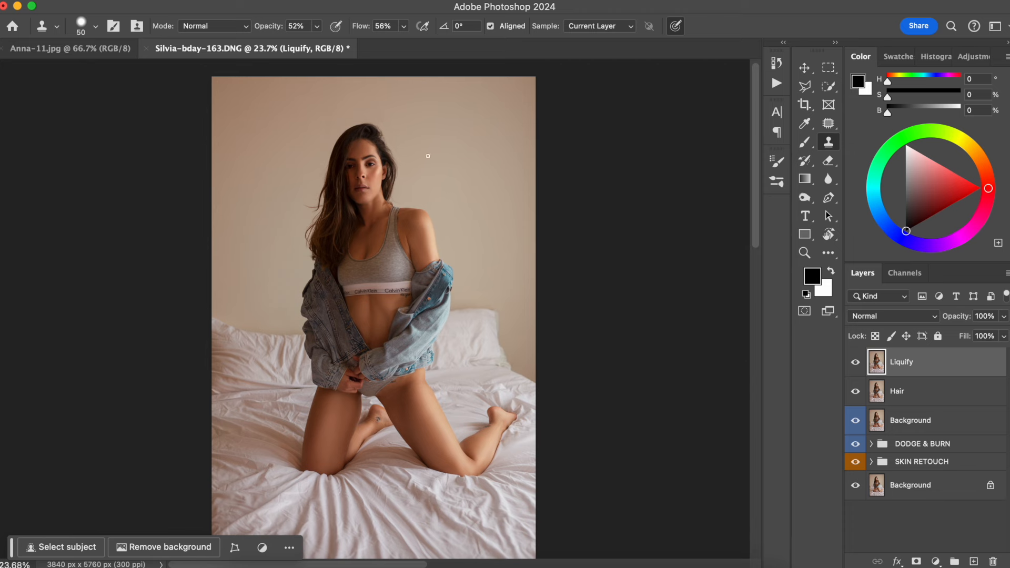
scroll(481, 119, "down", 2)
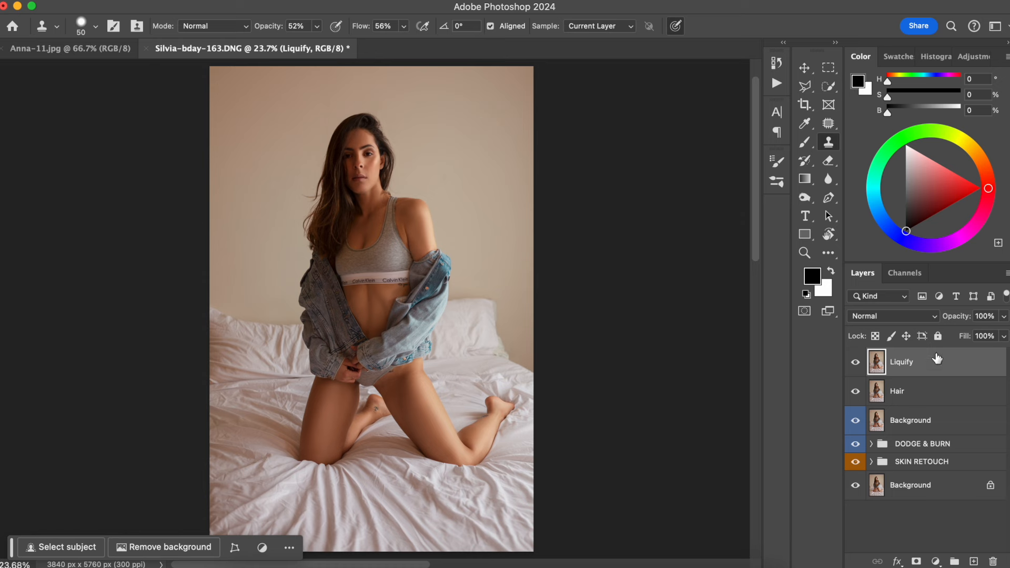
Group the Liquify, Hair and upper Background layers and name the group "DETAILS".
left_click(930, 425, "shift")
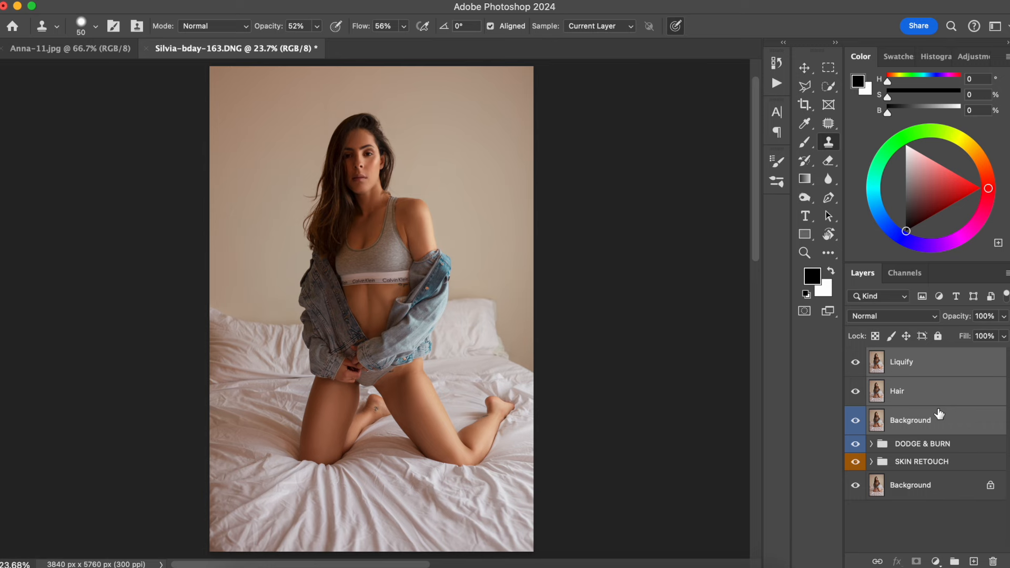
key("super+g")
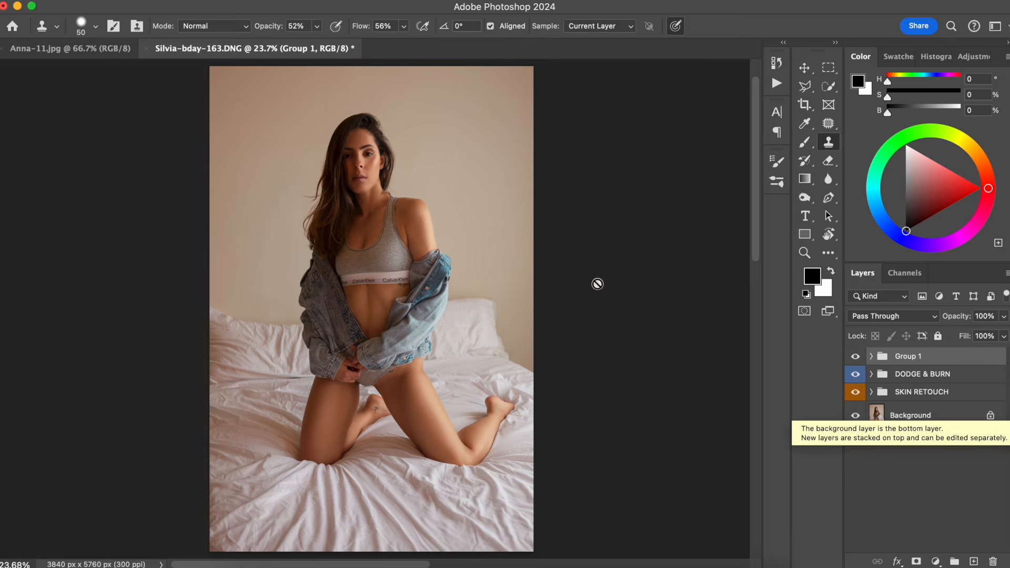
type("DE")
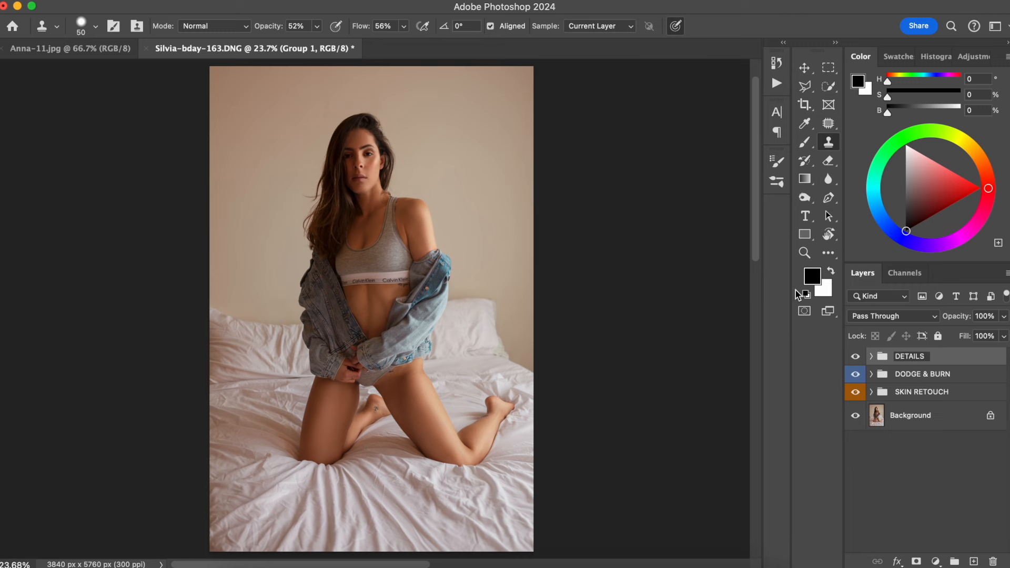
type("TAILS")
key("Return")
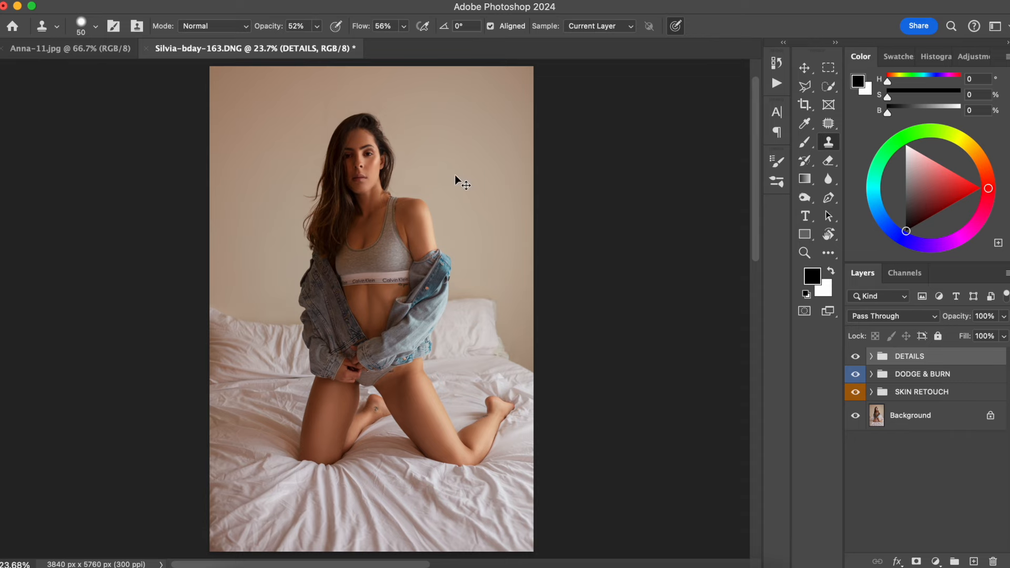
Add a Hue/Saturation adjustment layer above the DETAILS group and enable Colorize.
key("super+1")
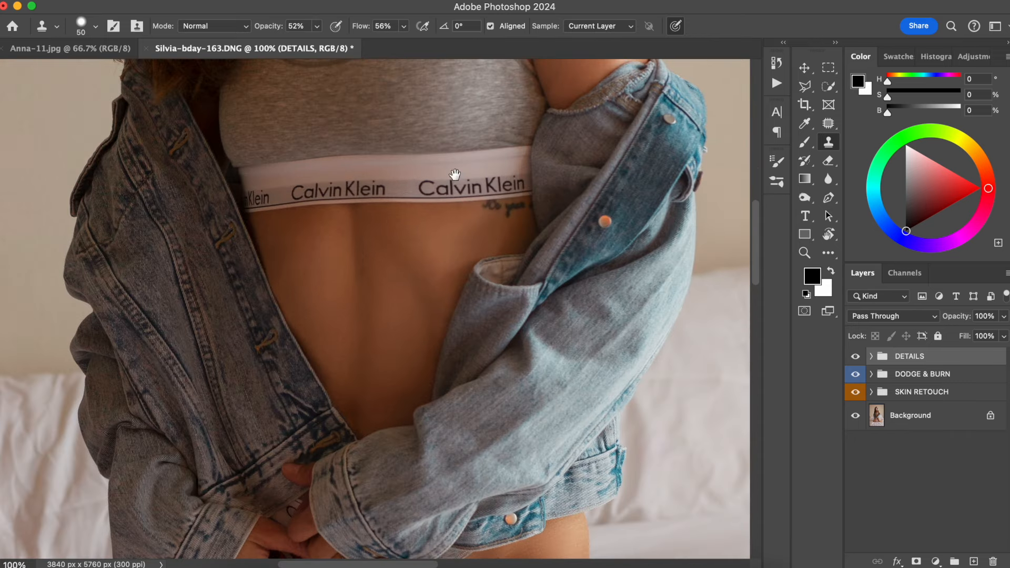
left_click_drag(455, 176, 412, 382)
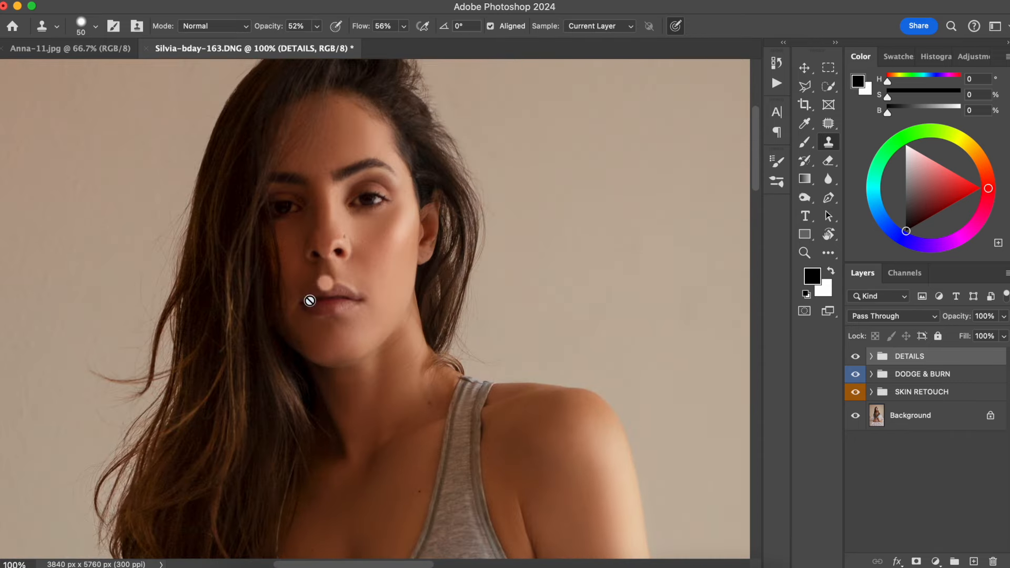
scroll(309, 301, "up", 2)
scroll(310, 300, "left", 2)
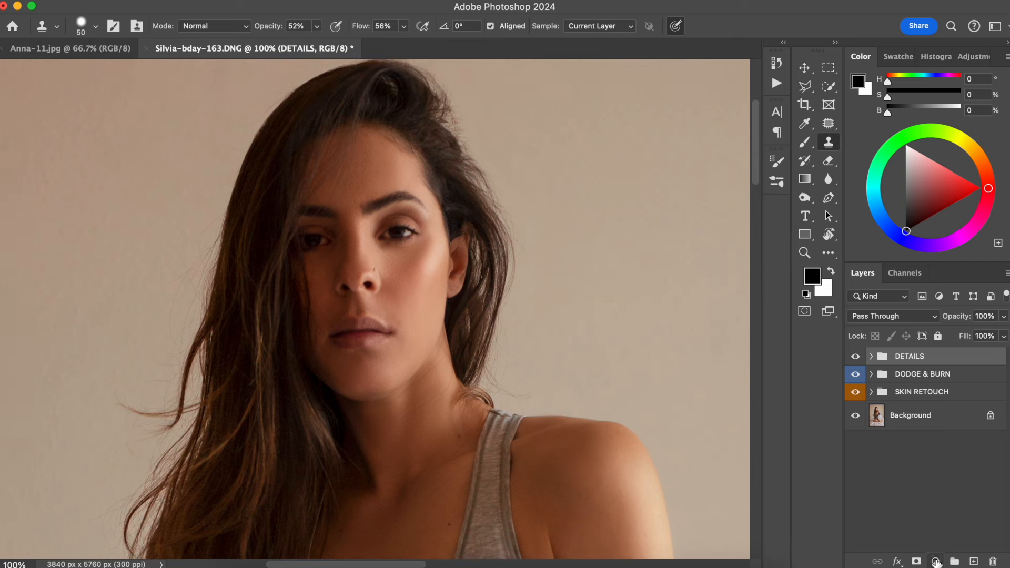
left_click(935, 562)
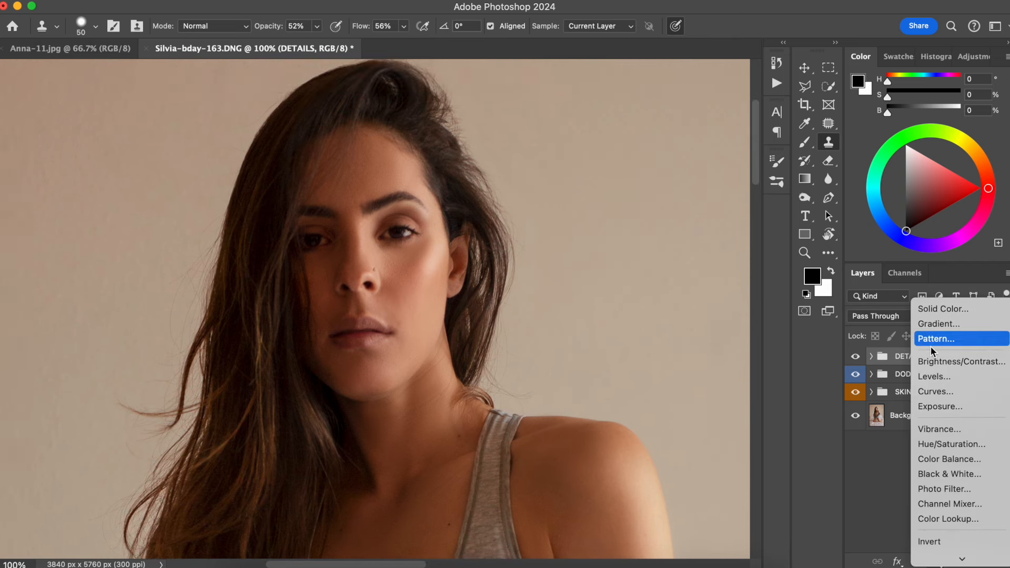
key("Escape")
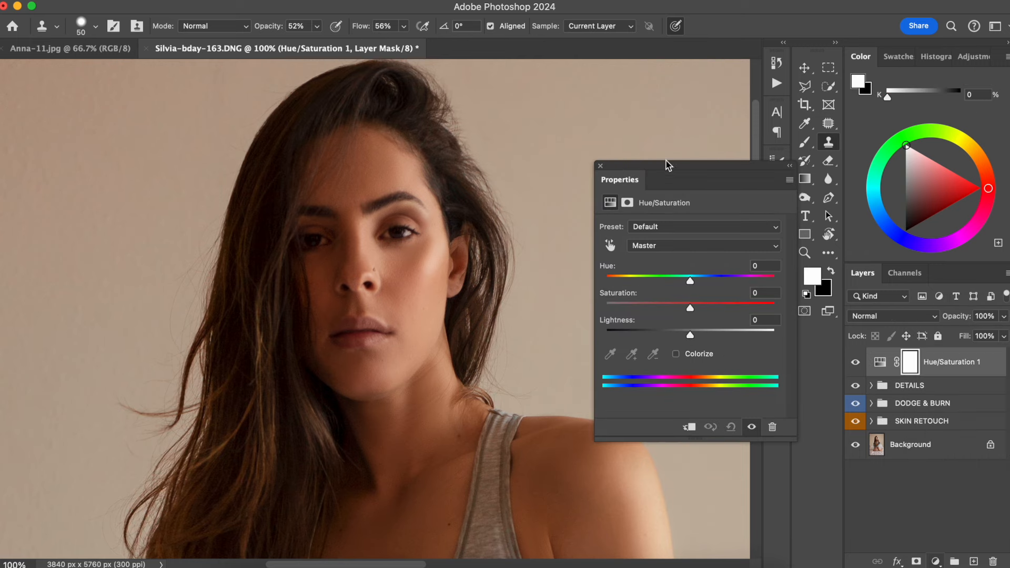
left_click(676, 354)
Select the lips on the Liquify layer inside the DETAILS group with a size 30 Quick Selection brush.
left_click(832, 89)
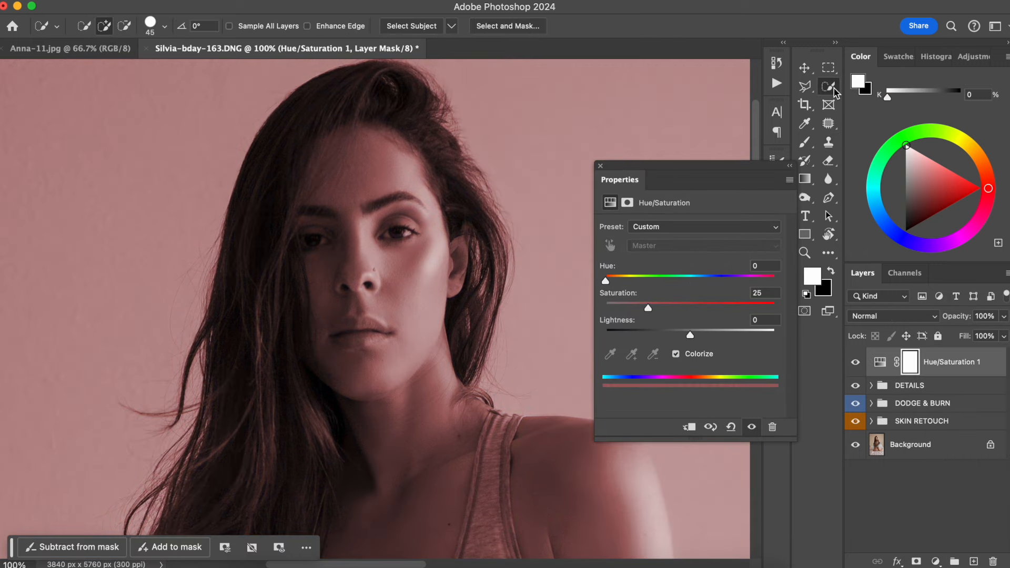
right_click(832, 90)
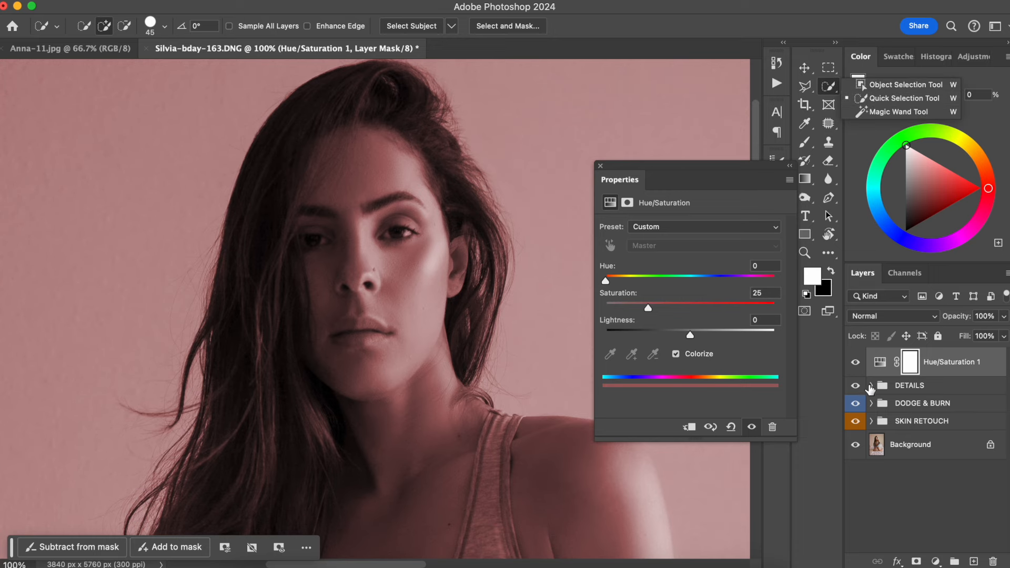
left_click(871, 385)
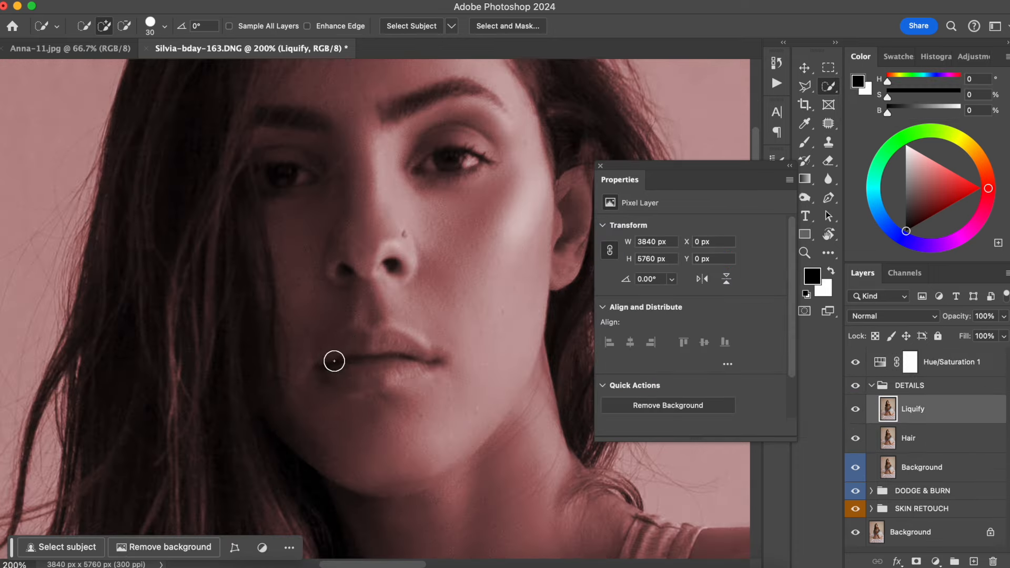
mouse_move(333, 358)
left_mouse_down()
mouse_move(388, 345)
mouse_move(414, 354)
mouse_move(349, 371)
mouse_move(329, 361)
mouse_move(371, 375)
mouse_move(435, 356)
mouse_move(401, 367)
mouse_move(421, 363)
left_mouse_up()
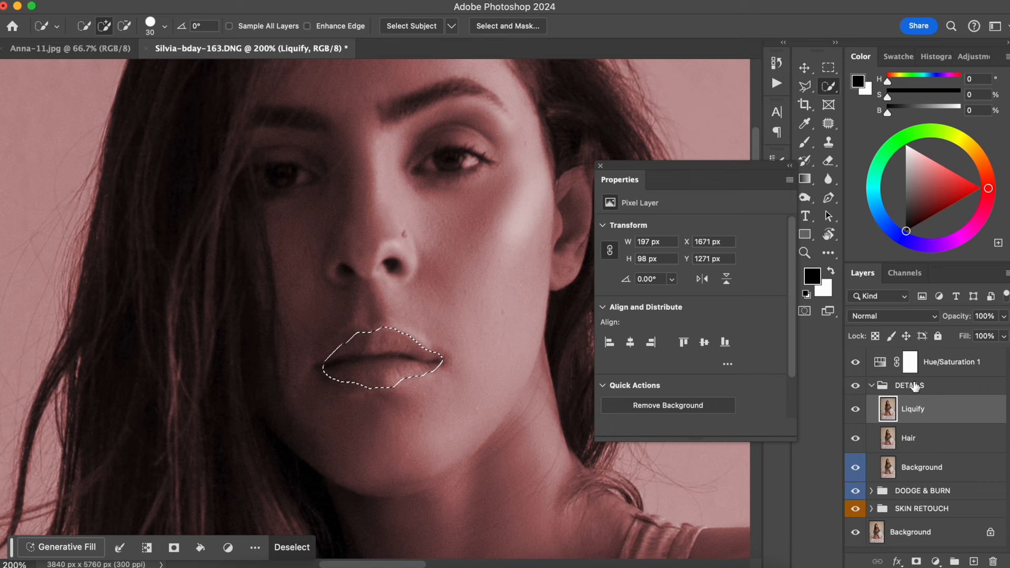
Fill the lip selection with black on the Hue/Saturation mask, deselect, and invert the mask to limit the effect to the lips.
left_click(924, 363)
key("Delete")
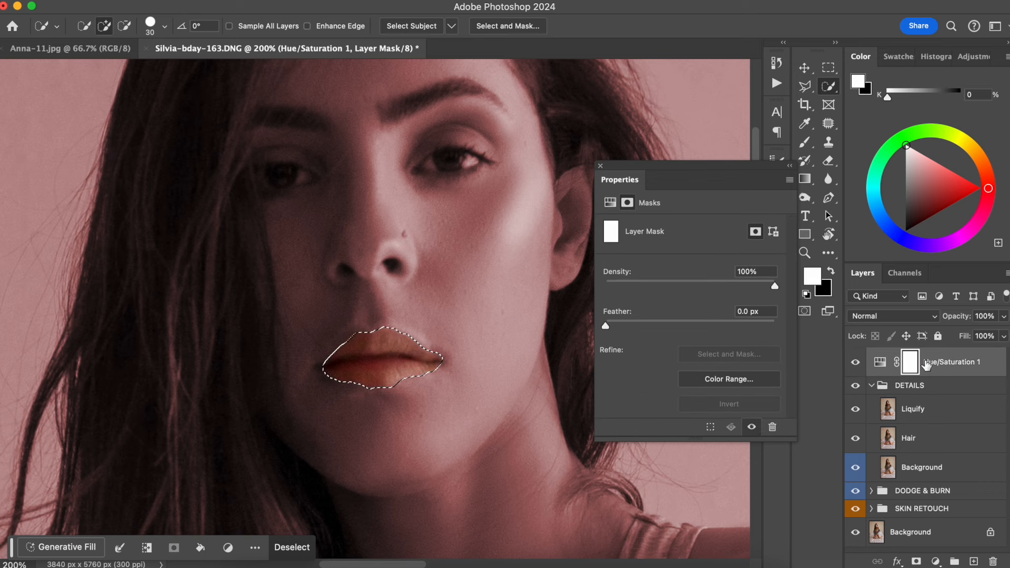
key("super+d")
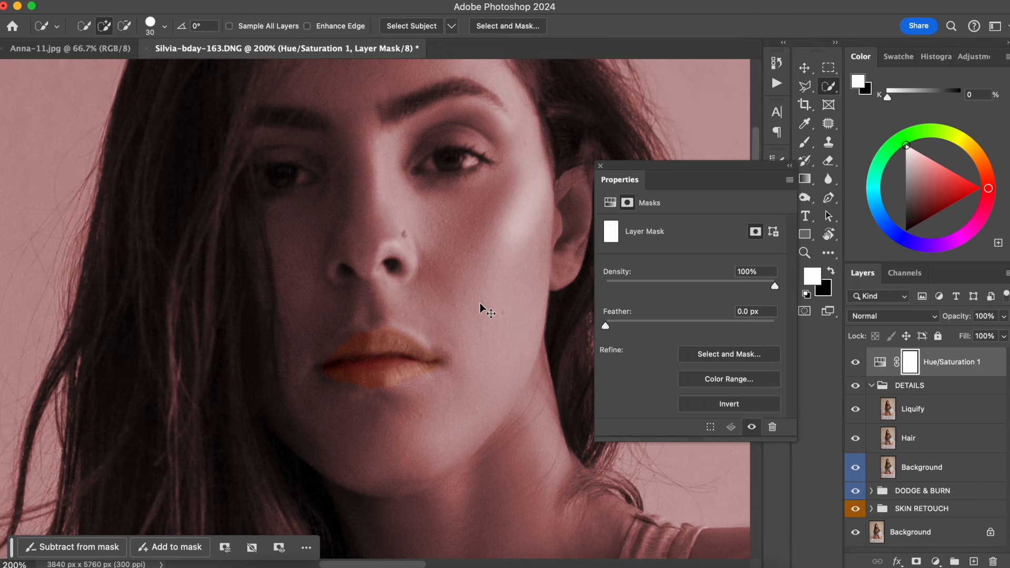
key("super+i")
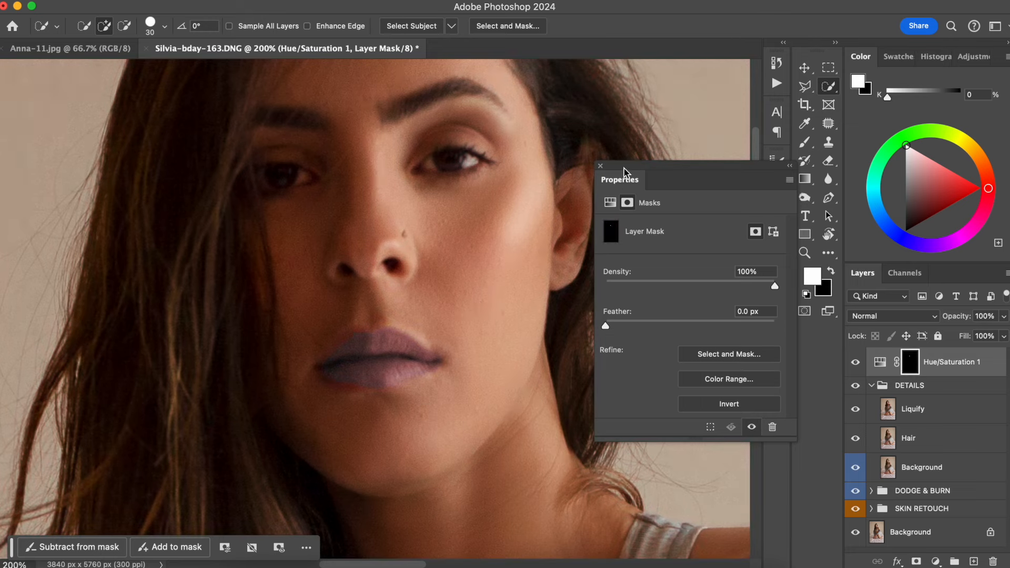
Paint white at 100% opacity on the Hue/Saturation mask to extend the tint over the uncovered shaded side of the lips.
left_click(600, 165)
left_click(803, 141)
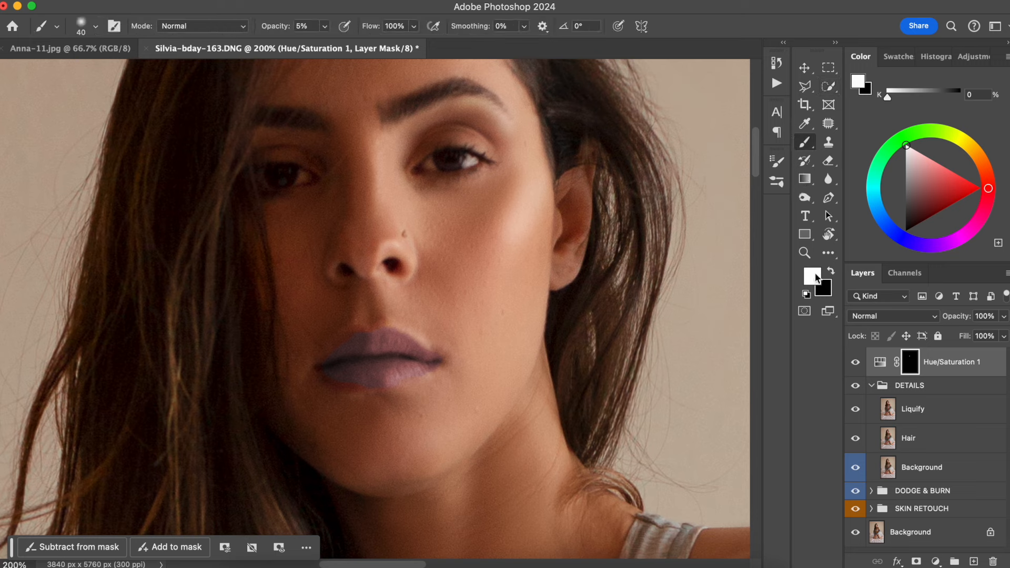
left_click_drag(277, 28, 389, 29)
left_click_drag(265, 29, 289, 56)
key("super+plus")
key("super+plus")
left_click_drag(425, 409, 487, 335)
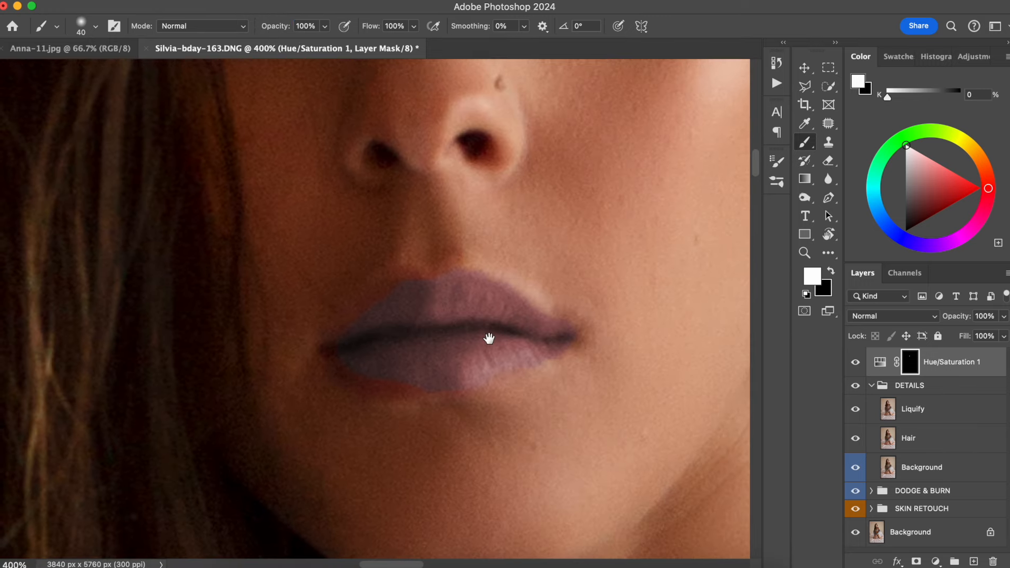
key("bracketleft")
key("bracketleft")
mouse_move(385, 283)
left_mouse_down()
mouse_move(342, 320)
mouse_move(389, 295)
mouse_move(330, 352)
mouse_move(375, 377)
mouse_move(419, 381)
mouse_move(353, 370)
mouse_move(412, 384)
mouse_move(459, 374)
left_mouse_up()
key("bracketright")
mouse_move(344, 331)
left_mouse_down()
mouse_move(378, 311)
mouse_move(431, 302)
mouse_move(415, 291)
mouse_move(438, 295)
left_mouse_up()
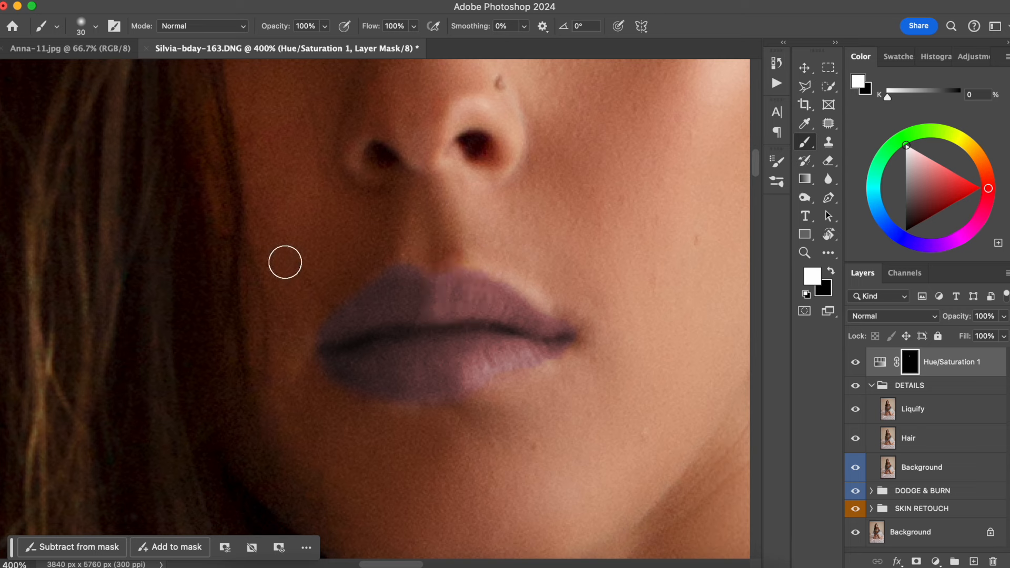
Paint black on the mask to remove tint spilling above the upper lip, and restore white as the foreground colour.
key("x")
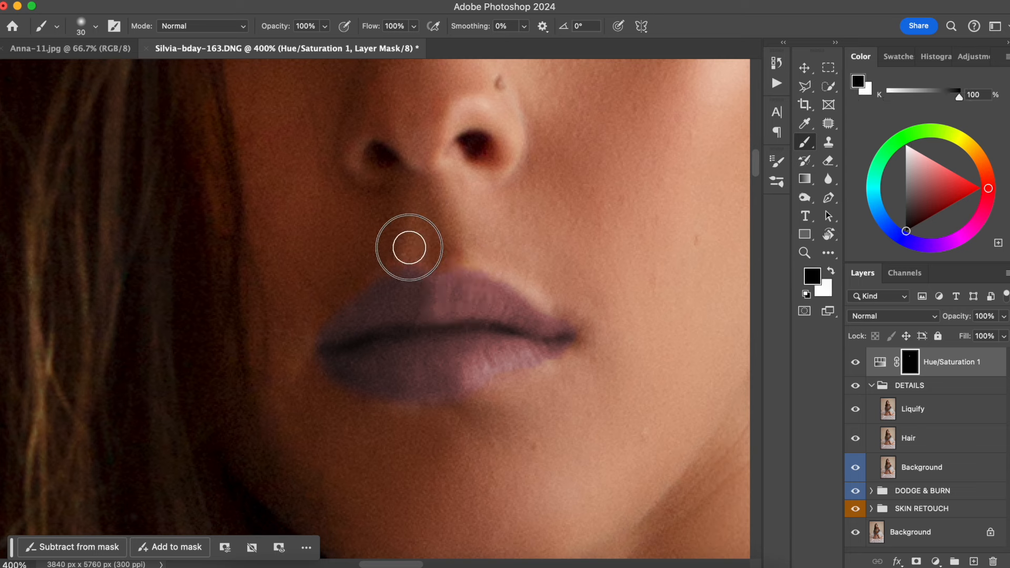
mouse_move(443, 255)
left_mouse_down()
mouse_move(498, 247)
mouse_move(492, 255)
mouse_move(524, 267)
mouse_move(512, 267)
mouse_move(573, 286)
left_mouse_up()
key("x")
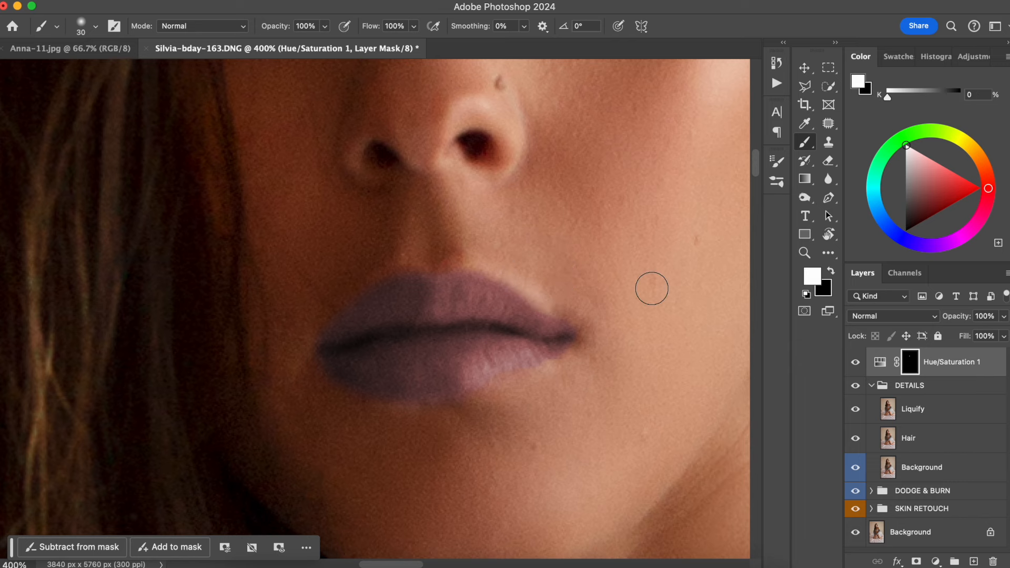
Set the lip Hue/Saturation adjustment to Hue 11 and Saturation 100 to exaggerate the tint.
key("super+minus")
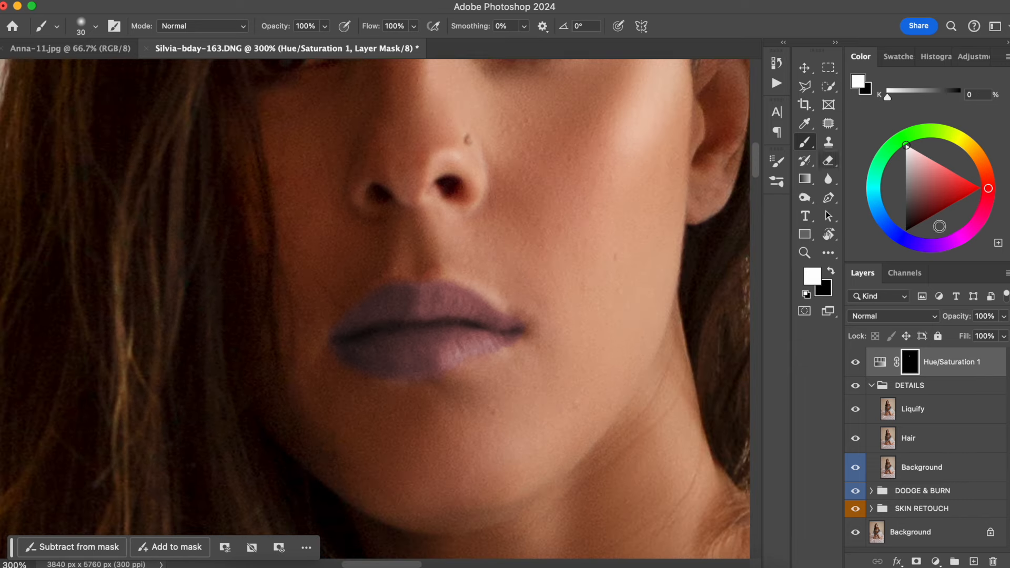
double_click(887, 366)
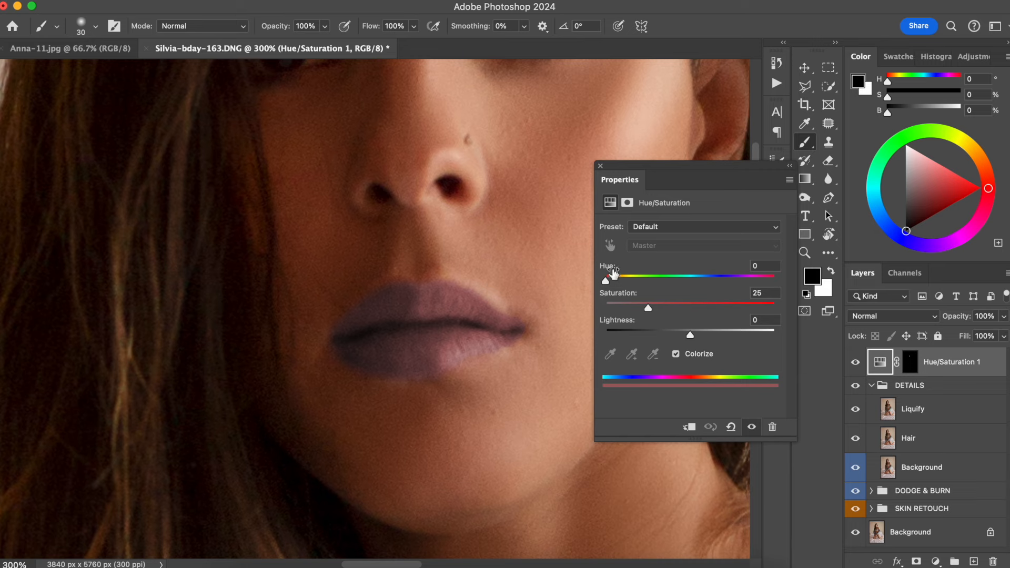
key("super+minus")
scroll(492, 294, "up", 3)
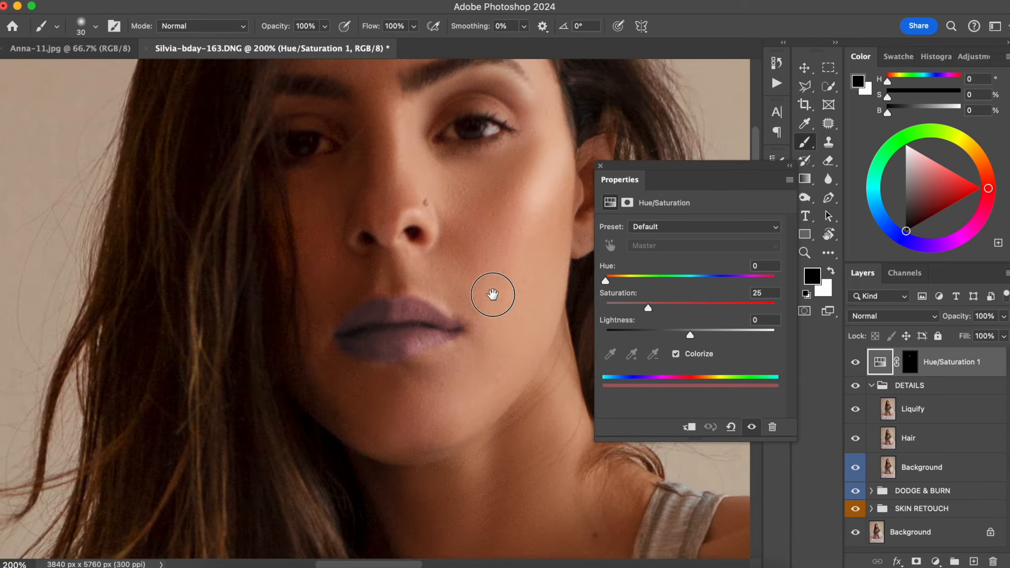
key("super+minus")
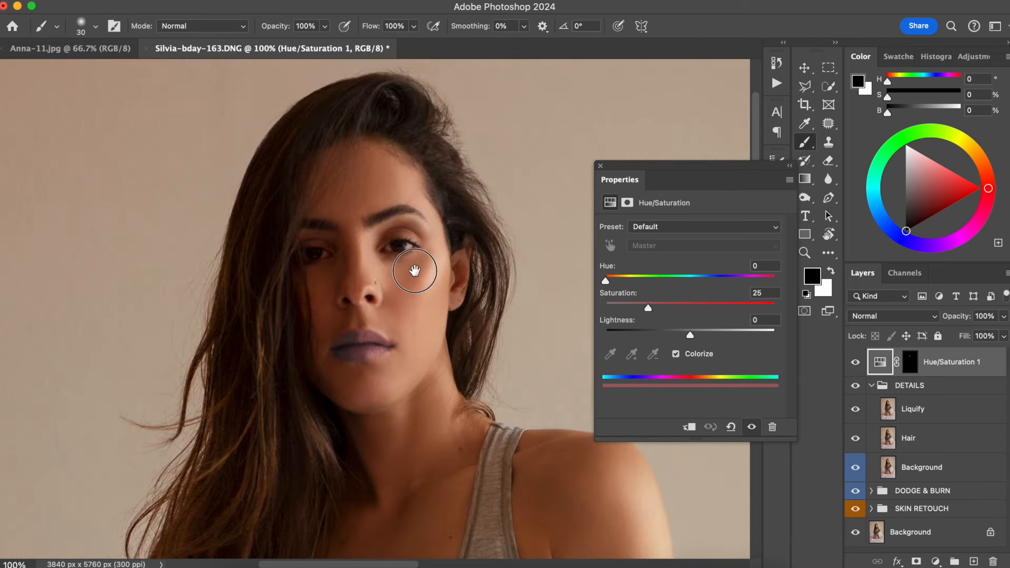
scroll(406, 216, "down", 1)
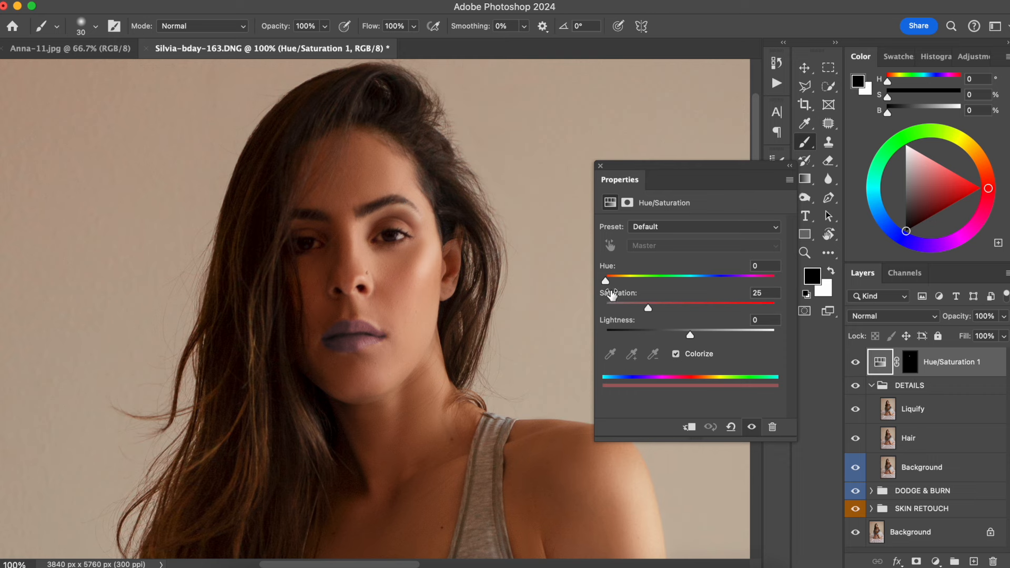
left_click_drag(607, 284, 611, 284)
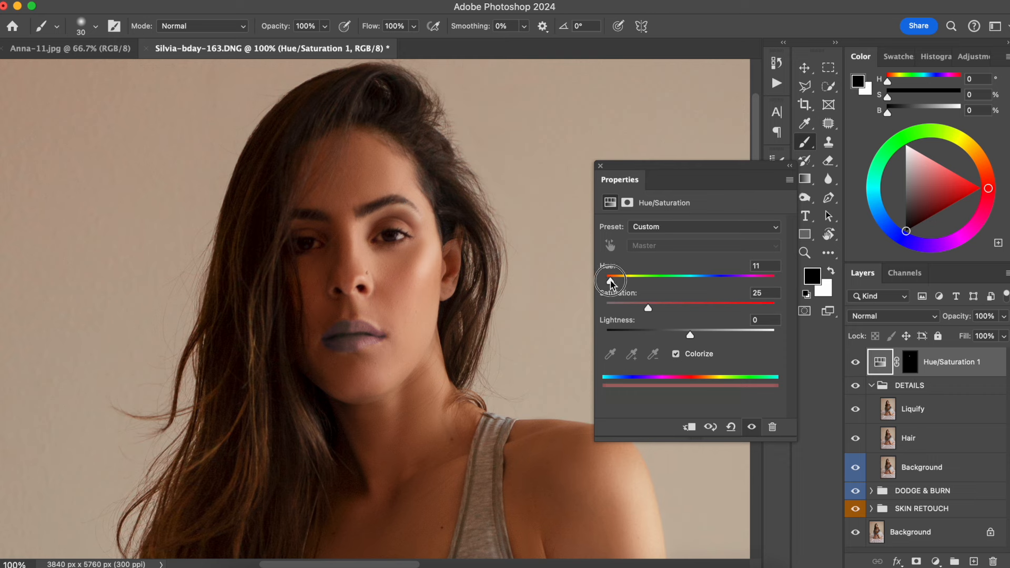
left_click_drag(756, 303, 800, 301)
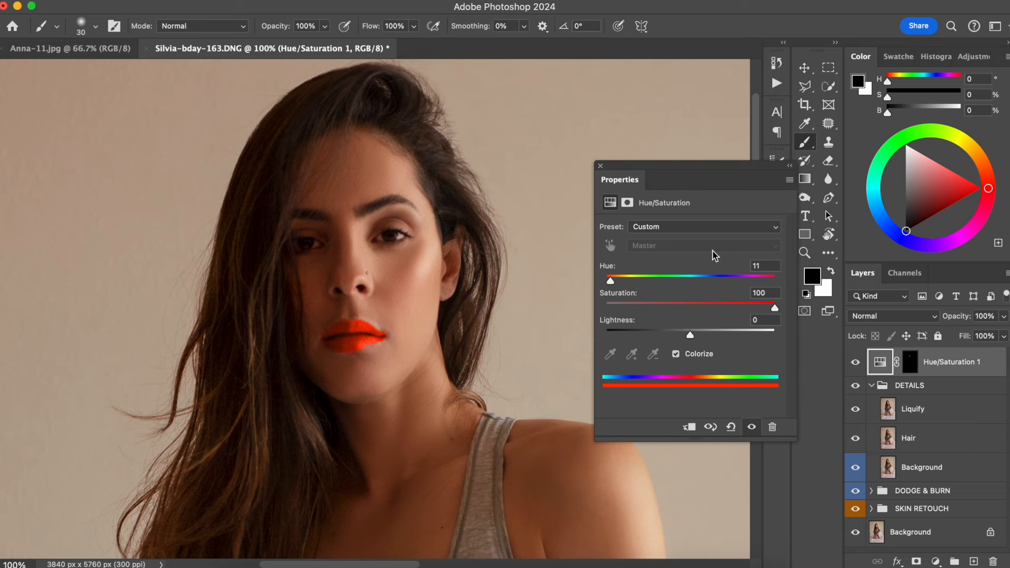
Paint white on the Hue/Saturation mask along the edge of the lower lip to fill the untinted gaps.
key("super+plus")
key("super+plus")
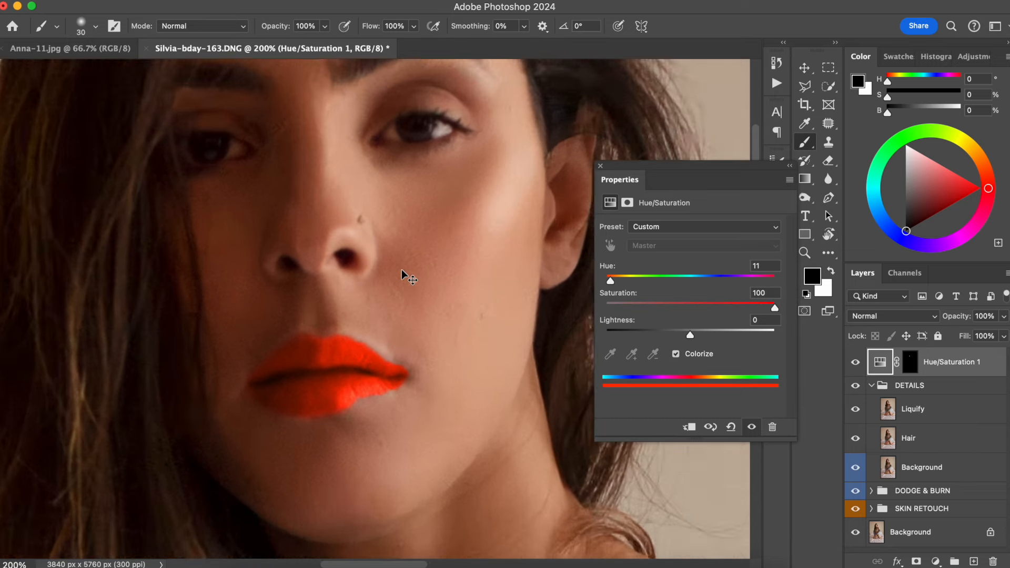
left_click_drag(481, 353, 528, 308)
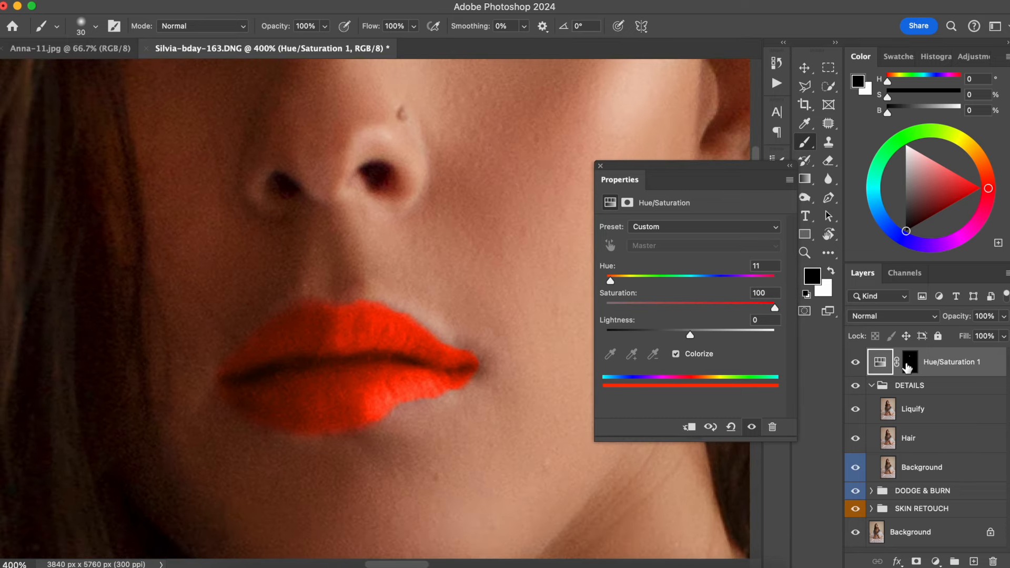
left_click(909, 363)
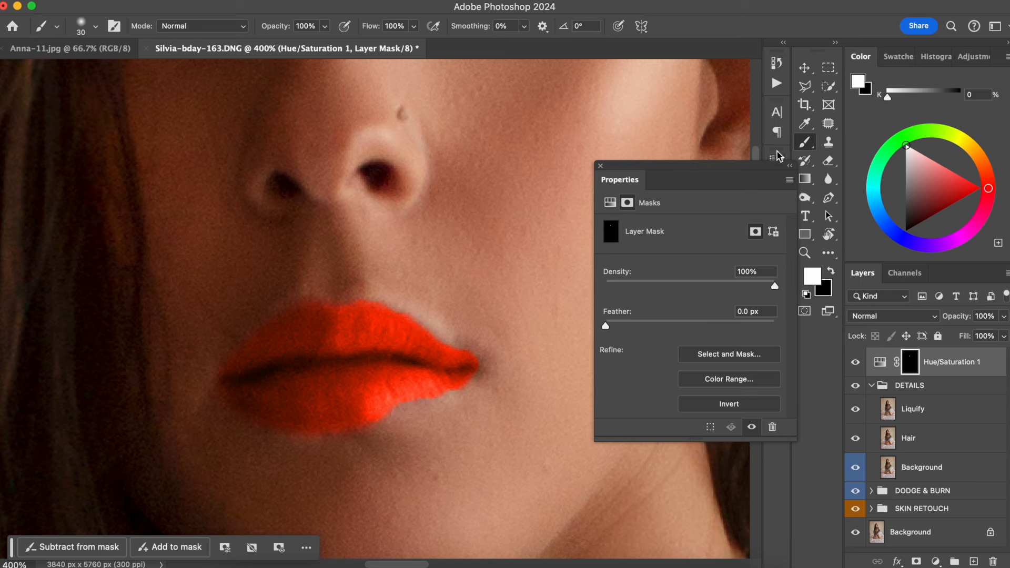
key("x")
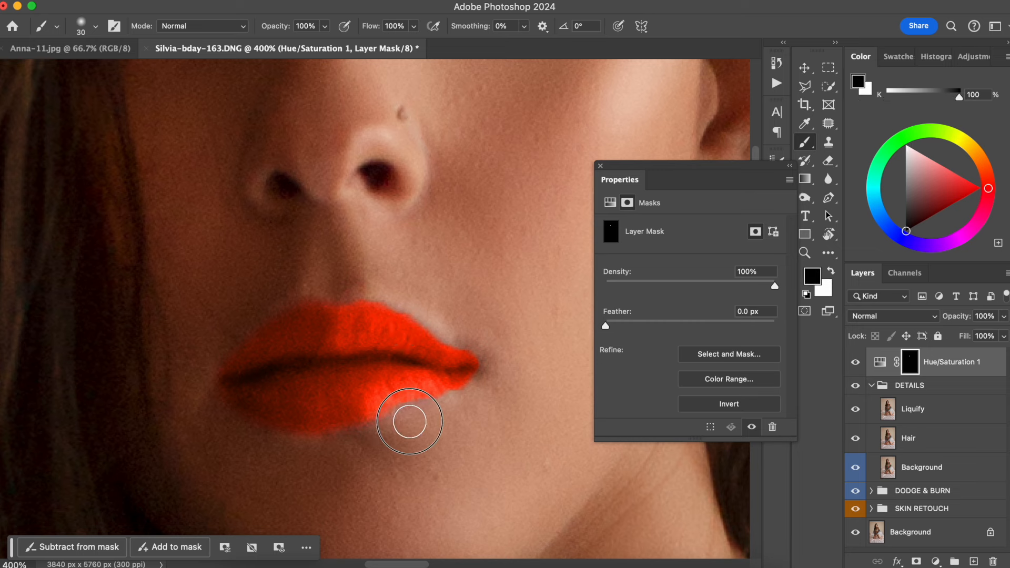
key("x")
left_click(349, 417)
mouse_move(349, 417)
left_mouse_down()
mouse_move(422, 388)
mouse_move(380, 437)
left_mouse_up()
mouse_move(427, 380)
left_mouse_down()
mouse_move(451, 361)
mouse_move(437, 400)
left_mouse_up()
Paint white on the mask over the upper lip and mouth corner, and paint black to trim spill beneath the lower lip.
key("x")
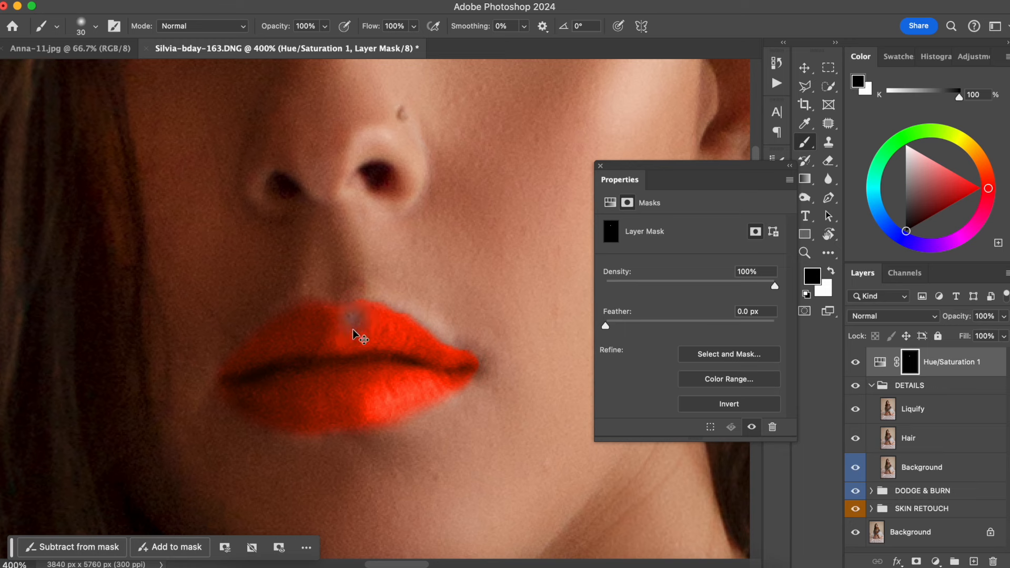
key("x")
mouse_move(356, 320)
left_mouse_down()
mouse_move(405, 328)
mouse_move(388, 328)
mouse_move(426, 365)
left_mouse_up()
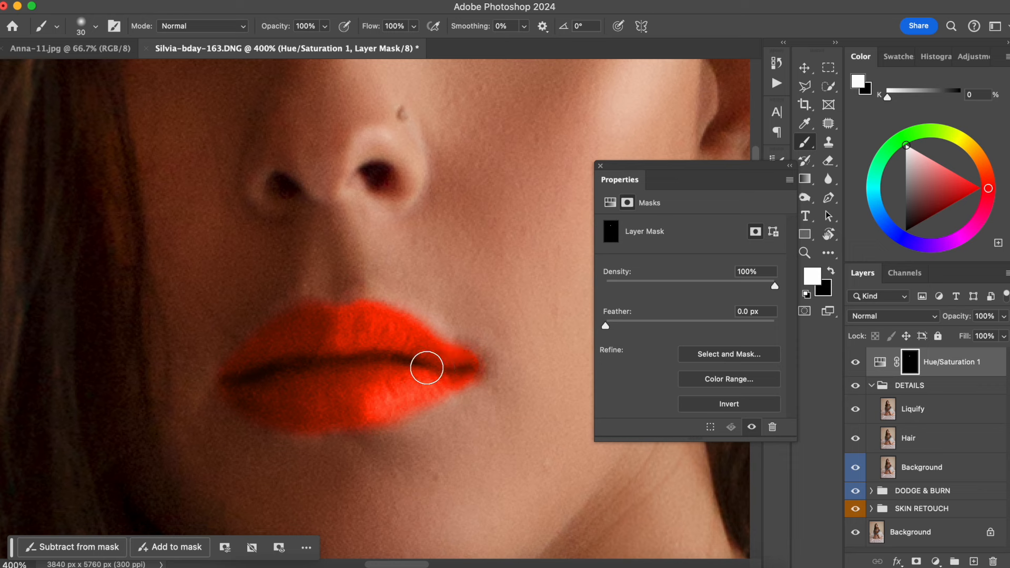
key("x")
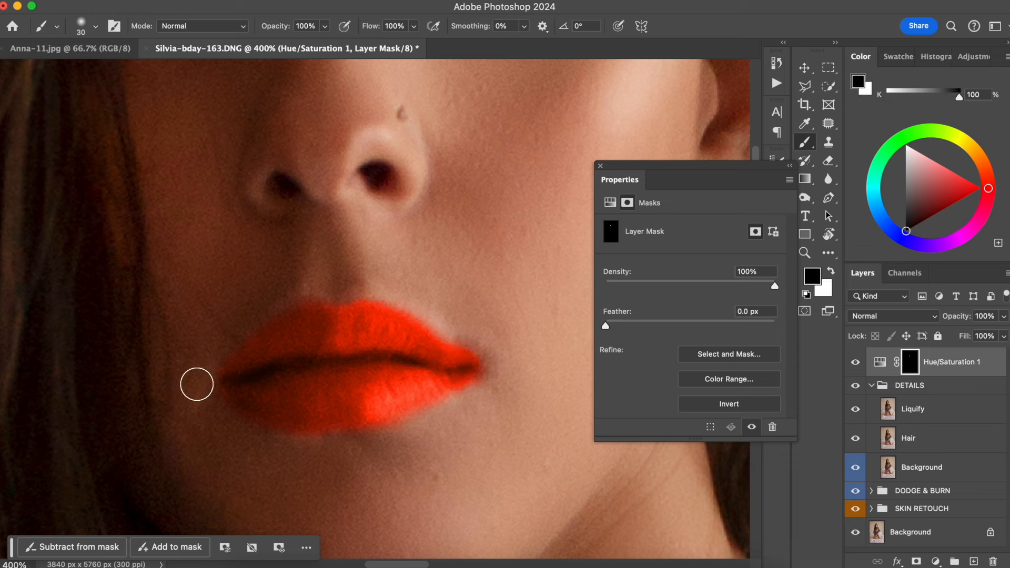
left_click_drag(250, 442, 331, 441)
Tone down the lip Hue/Saturation adjustment to Hue 3 and Saturation 43.
left_click(883, 361)
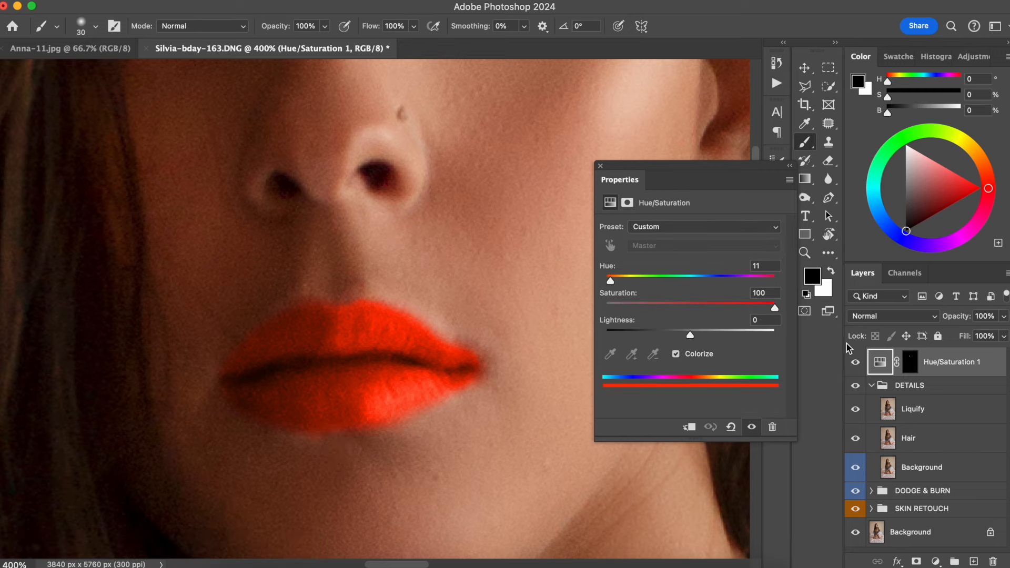
key("super+1")
scroll(463, 336, "up", 2)
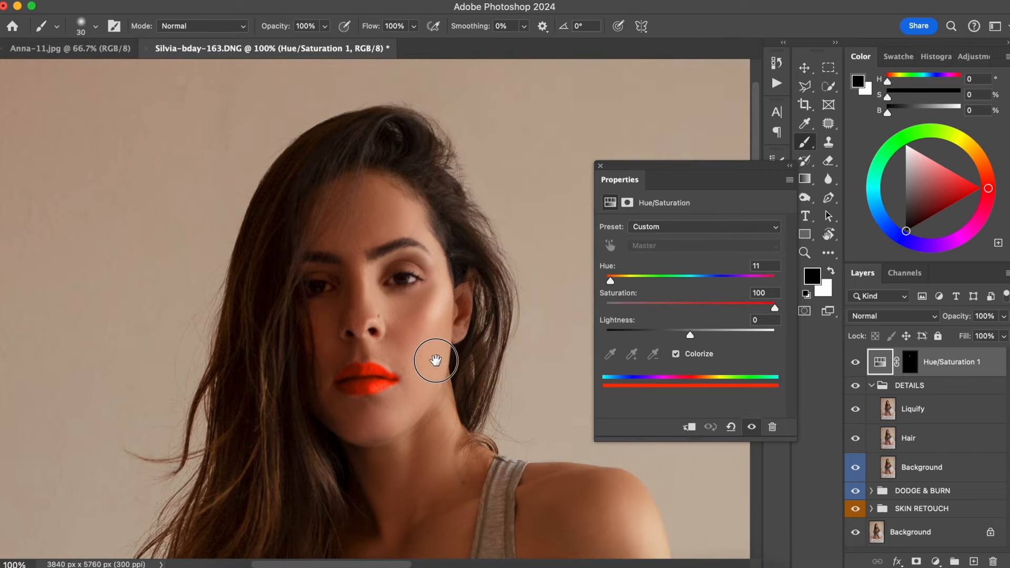
left_click_drag(610, 282, 613, 284)
left_click_drag(611, 284, 604, 285)
left_click(606, 307)
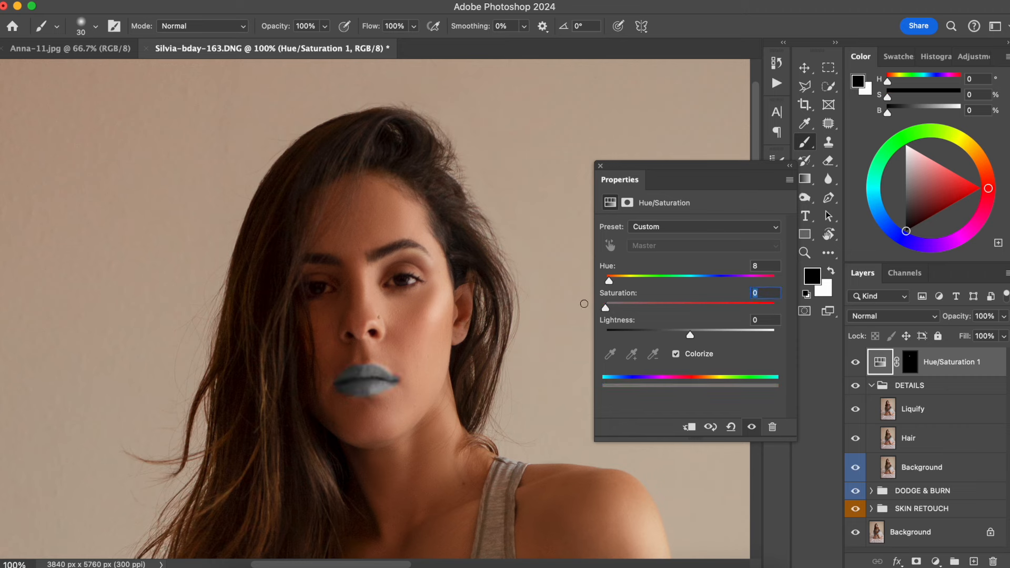
left_click_drag(606, 309, 692, 307)
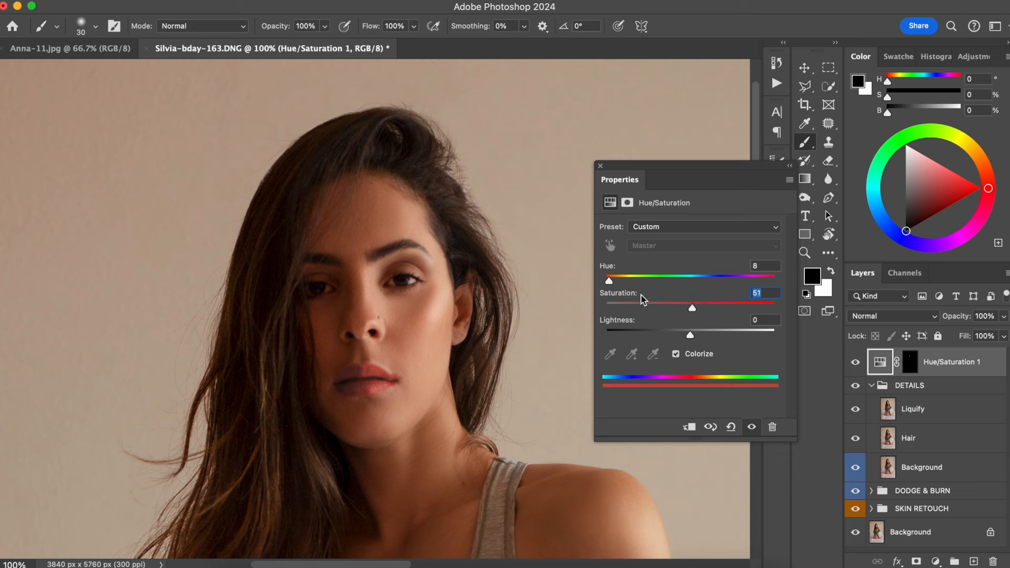
left_click_drag(695, 310, 698, 309)
left_click_drag(609, 284, 606, 284)
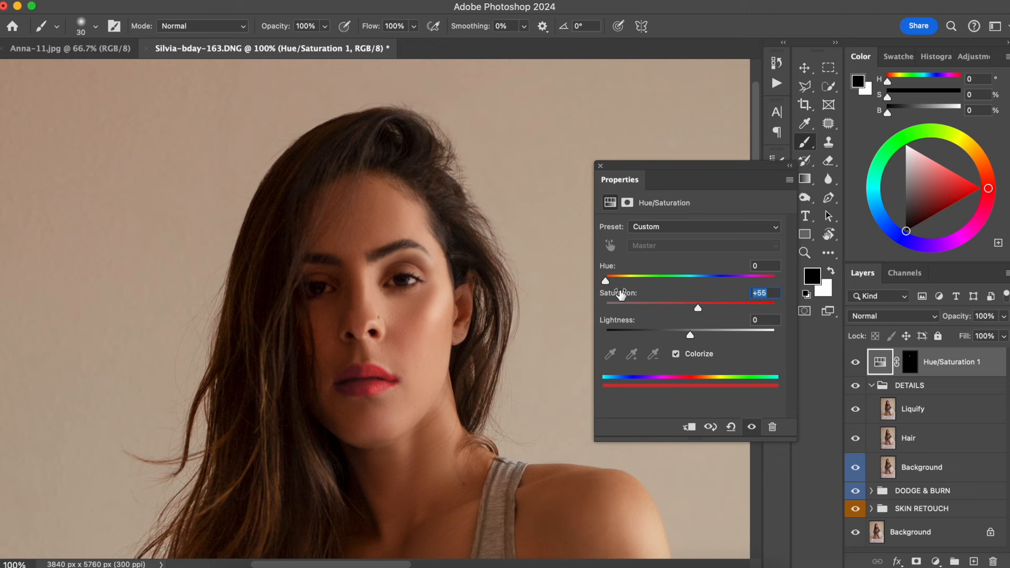
left_click_drag(699, 310, 690, 335)
left_click_drag(605, 283, 607, 284)
left_click_drag(676, 307, 678, 307)
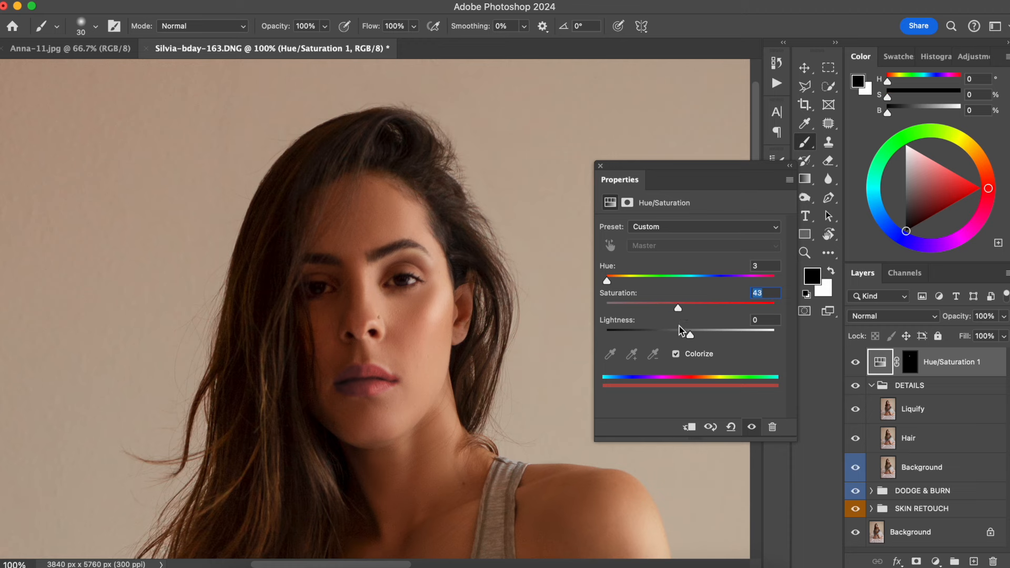
Compare the lips with and without the tint, set its blend mode to Color, and fine-tune it to Hue 5 and Saturation 41.
left_click(857, 365)
left_click(856, 363)
left_click(874, 318)
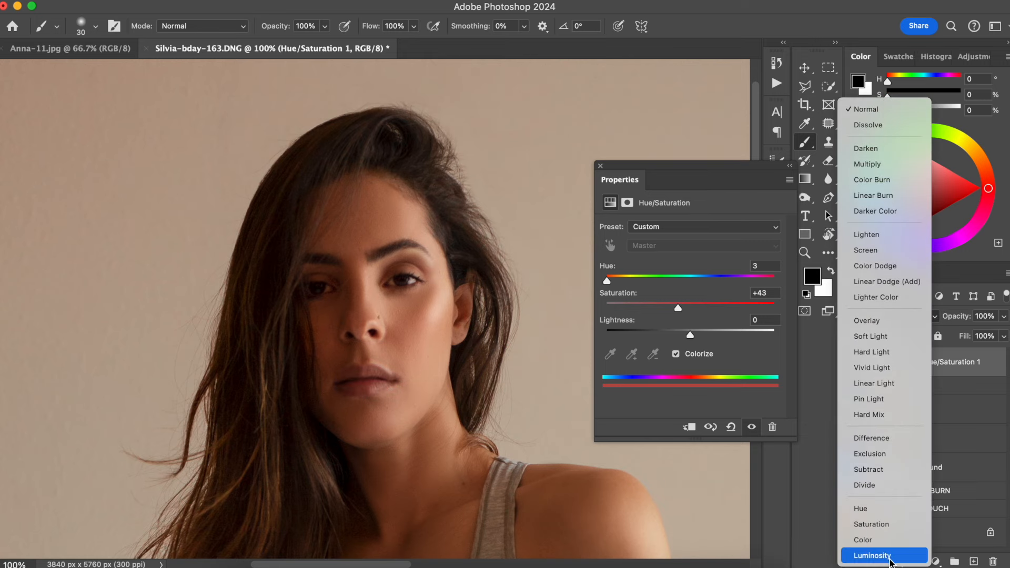
left_click(877, 542)
left_click(856, 362)
left_click(856, 362)
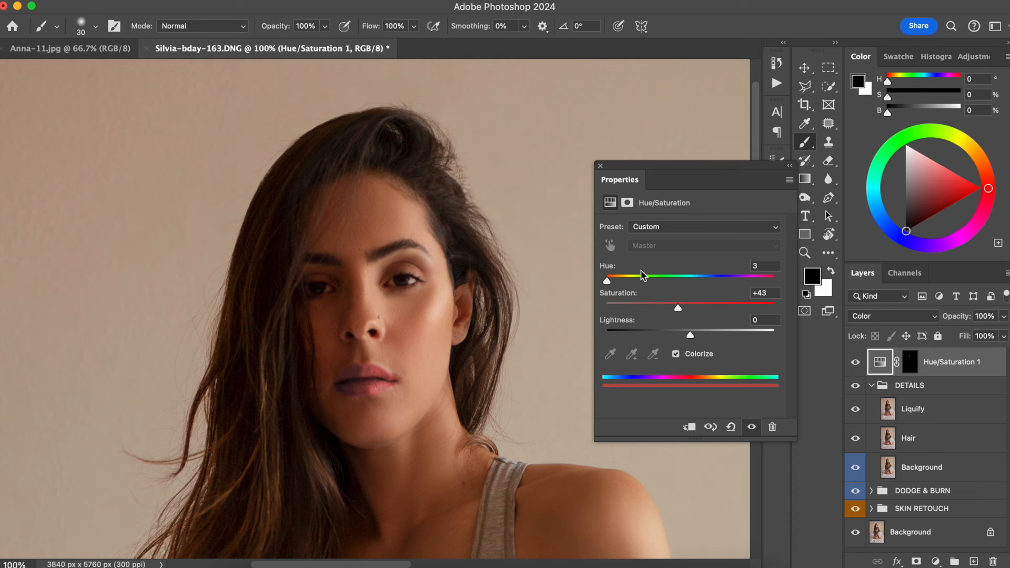
left_click_drag(678, 306, 675, 306)
left_click_drag(607, 280, 608, 288)
key("super+plus")
key("super+plus")
left_click_drag(436, 377, 406, 244)
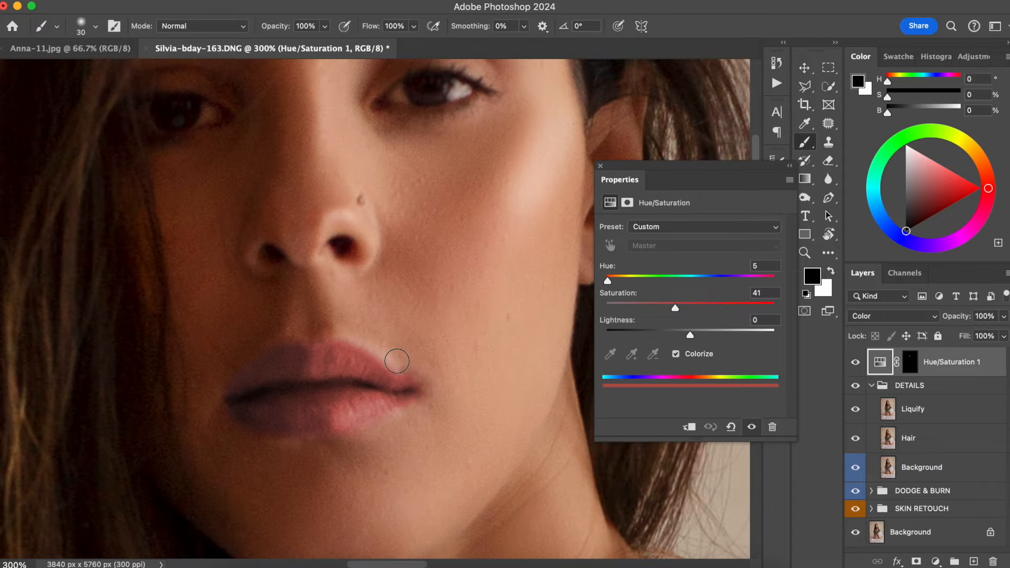
key("x")
left_click_drag(400, 362, 437, 387)
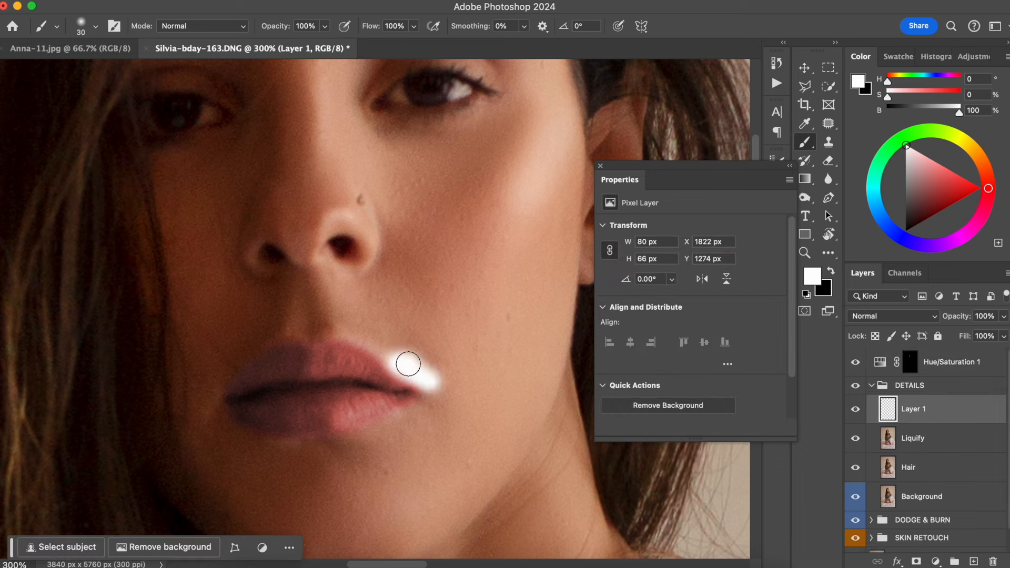
mouse_move(943, 413)
left_mouse_down()
mouse_move(965, 413)
mouse_move(992, 561)
left_mouse_up()
Paint black on the Hue/Saturation mask at the lit corner of the mouth to trim the tint, and close the mask properties.
left_click(911, 363)
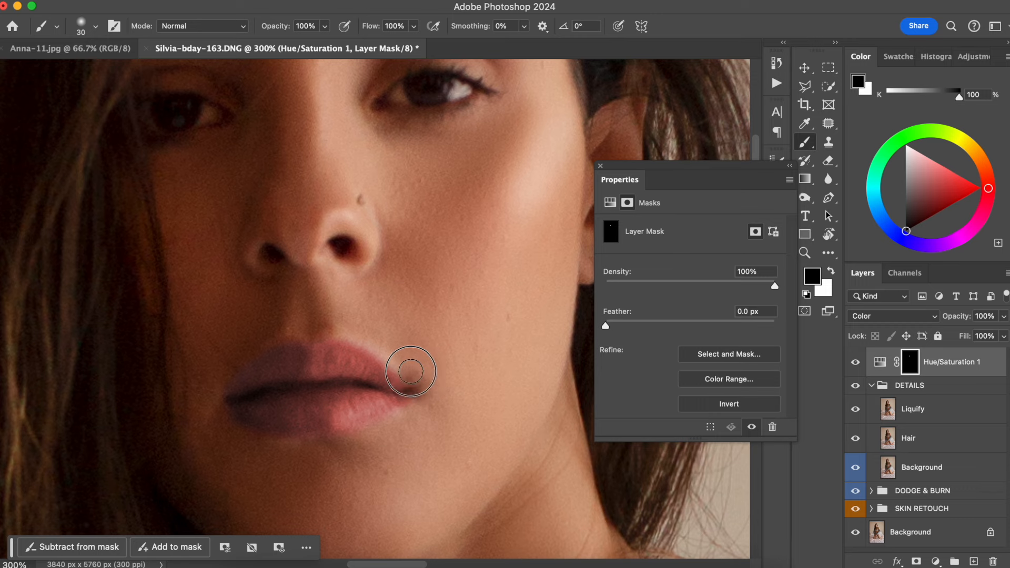
left_click(601, 165)
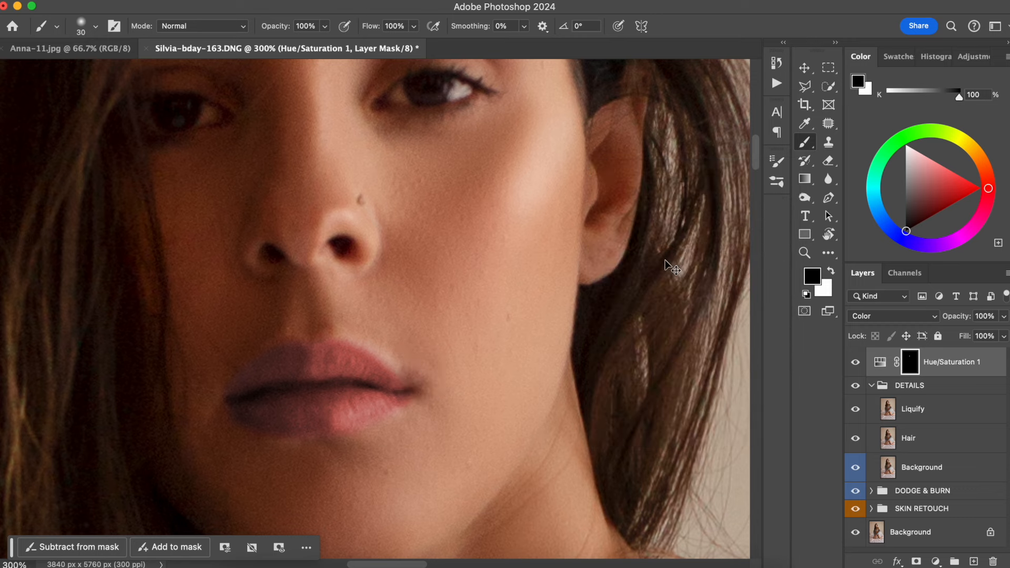
key("super+minus")
key("super+minus")
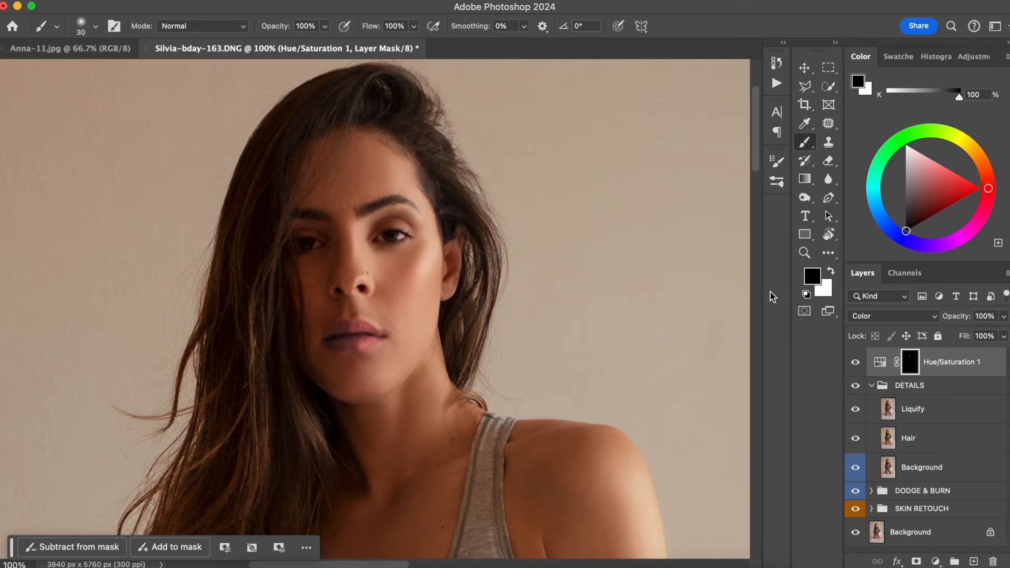
key("super+minus")
Add a second Hue/Saturation adjustment above the lip tint layer and set its Hue to +180.
key("super+equal")
key("super+equal")
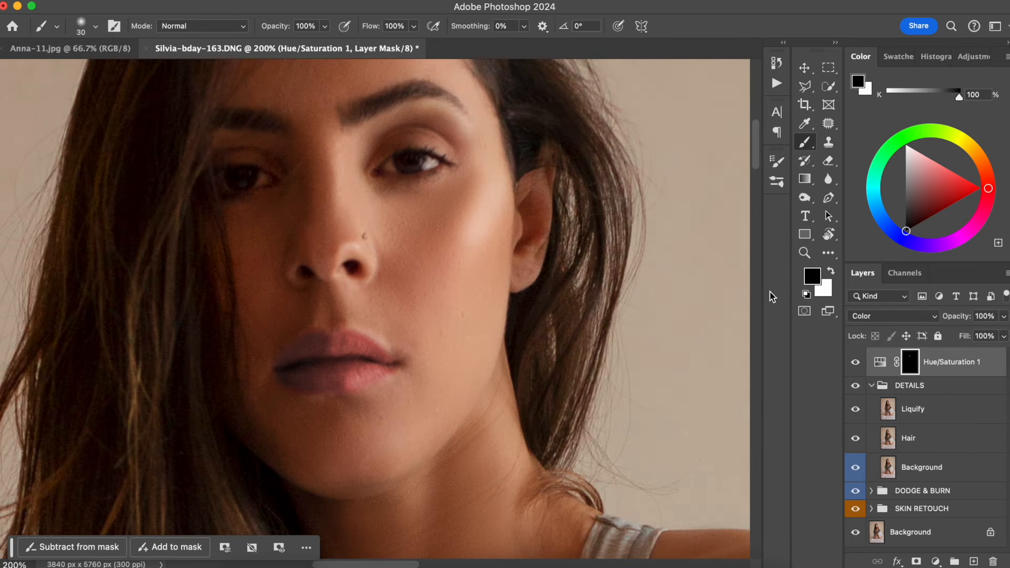
left_click_drag(302, 273, 317, 329)
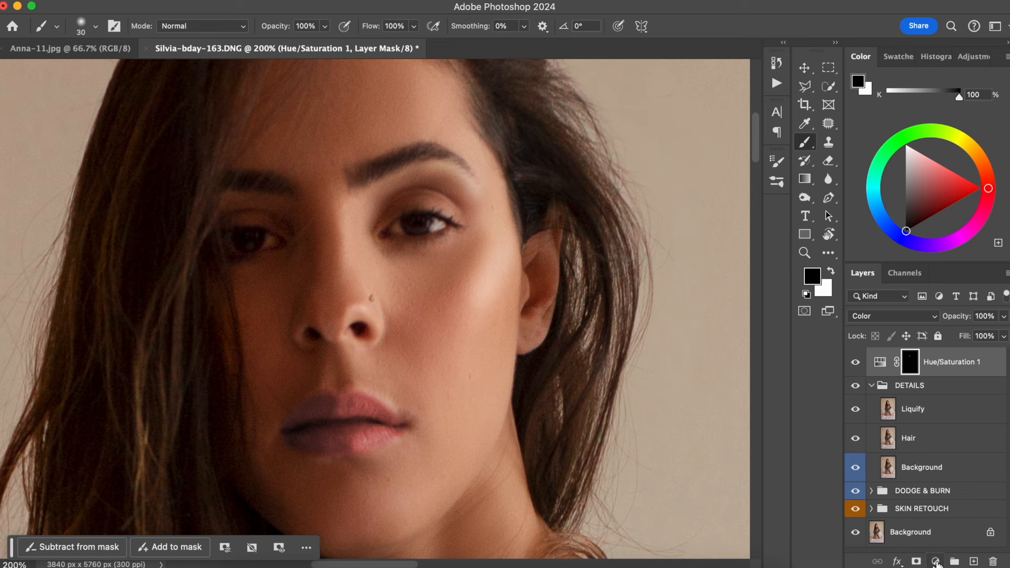
left_click(935, 562)
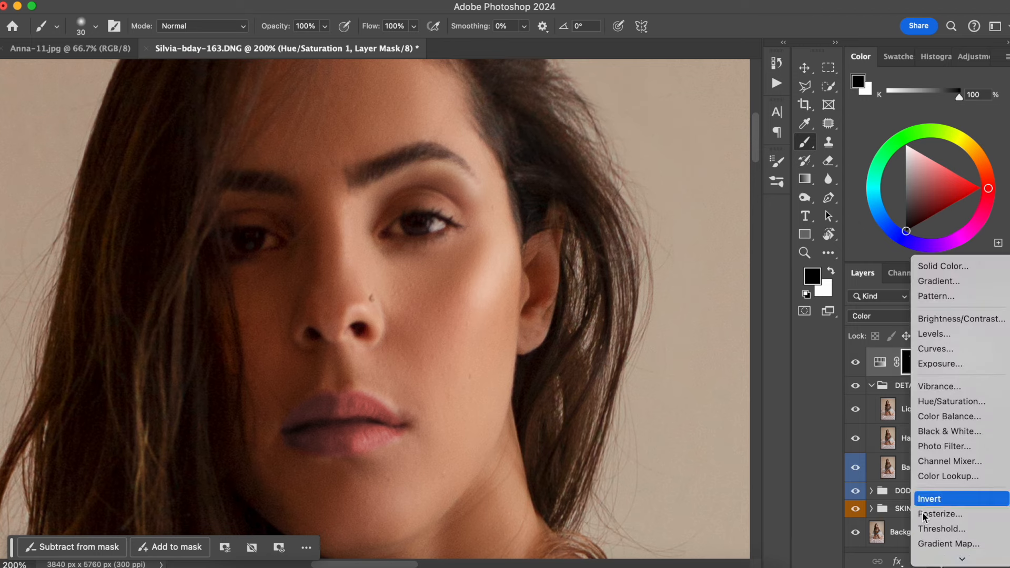
left_click(941, 398)
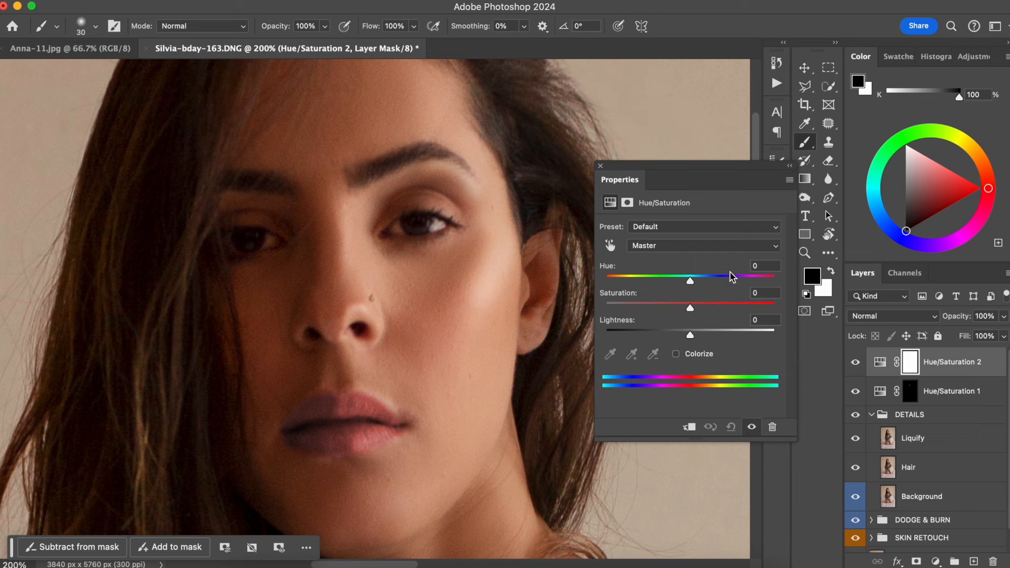
left_click(690, 282)
left_click_drag(693, 190, 680, 206)
left_click_drag(677, 297, 766, 298)
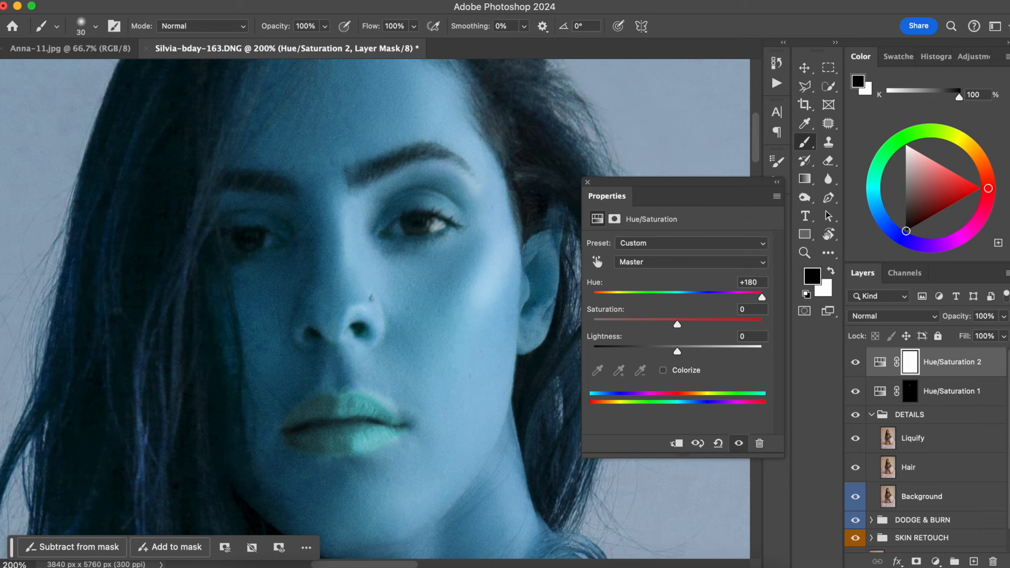
Invert the second Hue/Saturation mask, paint white over both eyes, and paint the irises back out with black.
key("super+i")
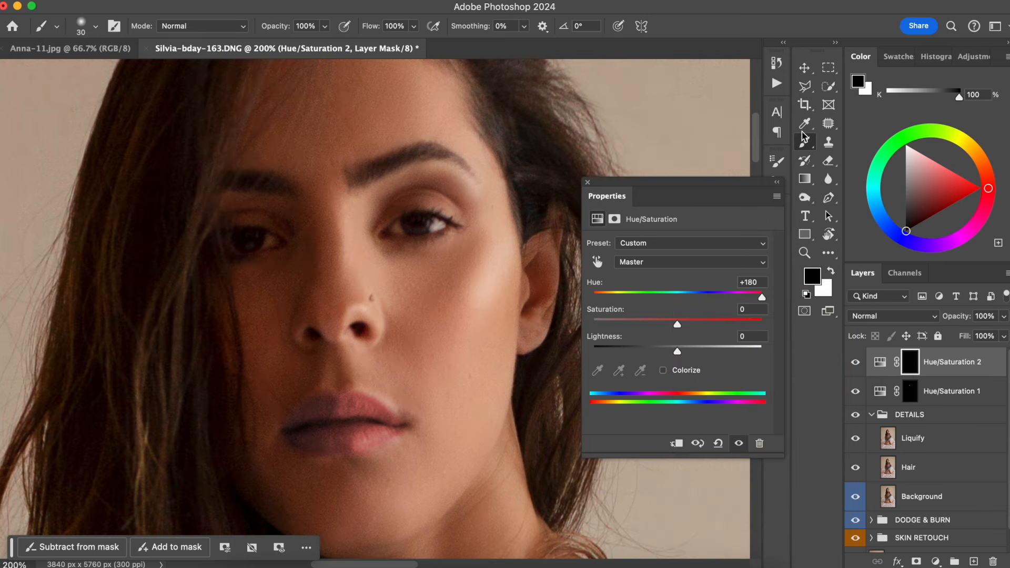
left_click(832, 273)
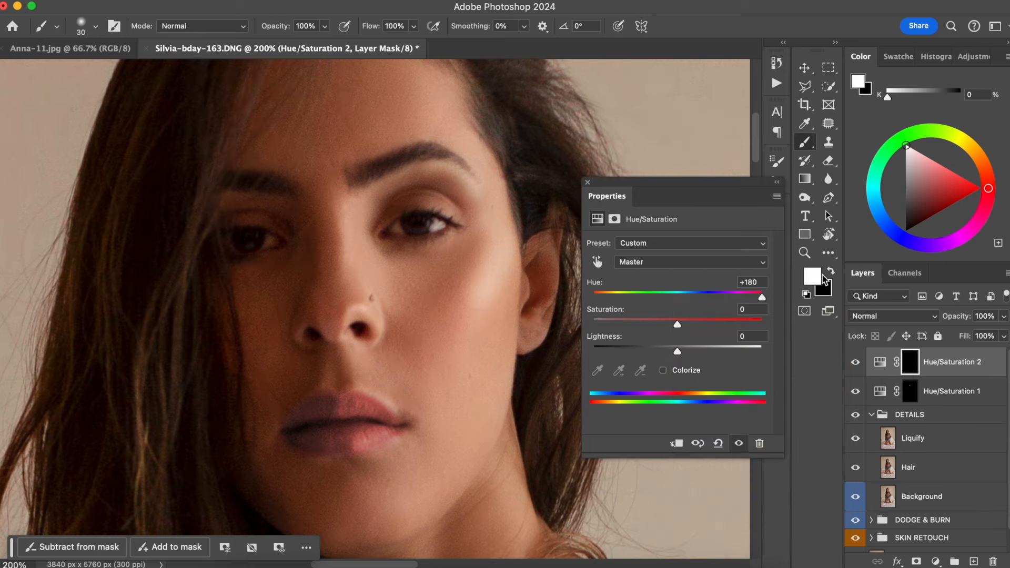
left_click(909, 361)
mouse_move(226, 243)
left_mouse_down()
mouse_move(271, 240)
mouse_move(237, 241)
left_mouse_up()
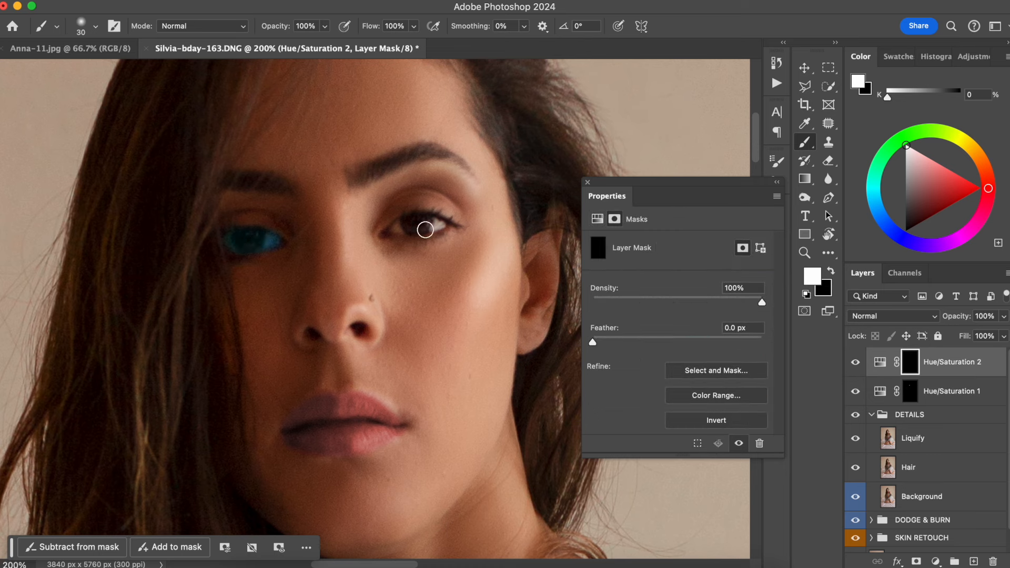
mouse_move(396, 228)
left_mouse_down()
mouse_move(439, 226)
mouse_move(408, 226)
left_mouse_up()
key("x")
left_click_drag(245, 228, 247, 235)
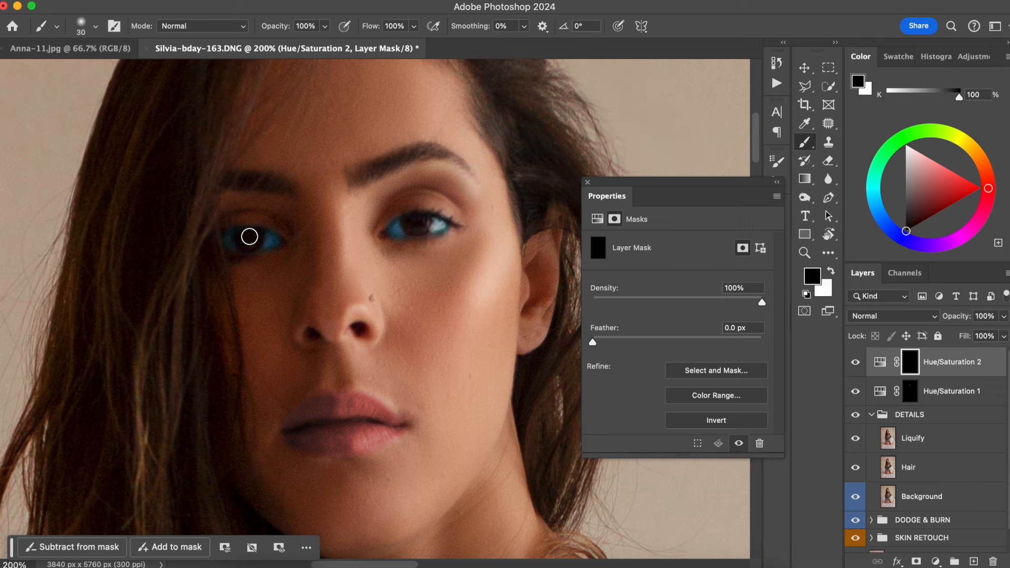
key("x")
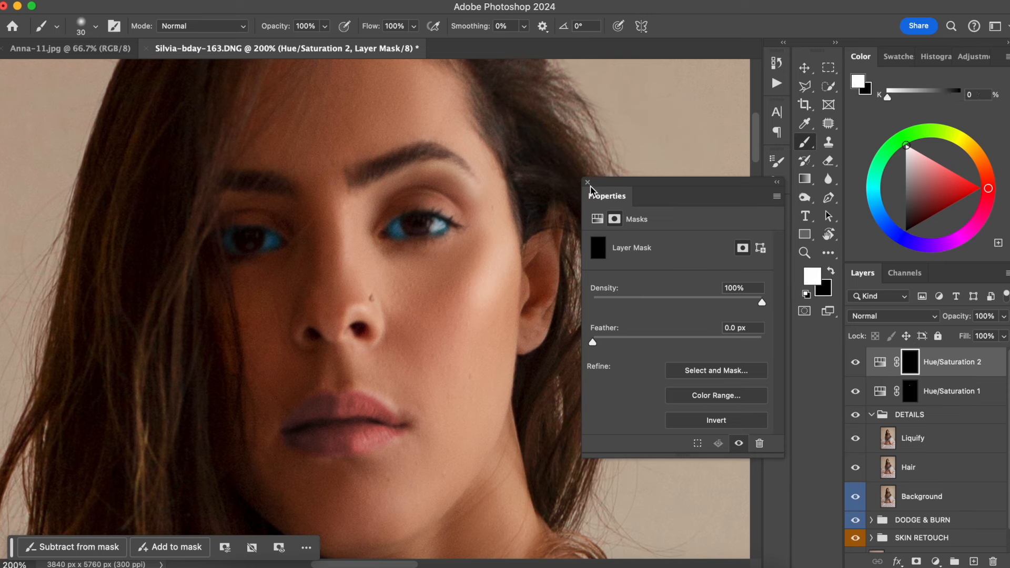
Set the eye Hue/Saturation adjustment to Hue 0, Saturation -29 and Lightness +6, and close its properties.
left_click(885, 362)
left_click(598, 286)
type("0")
key("Return")
left_click_drag(679, 327, 685, 356)
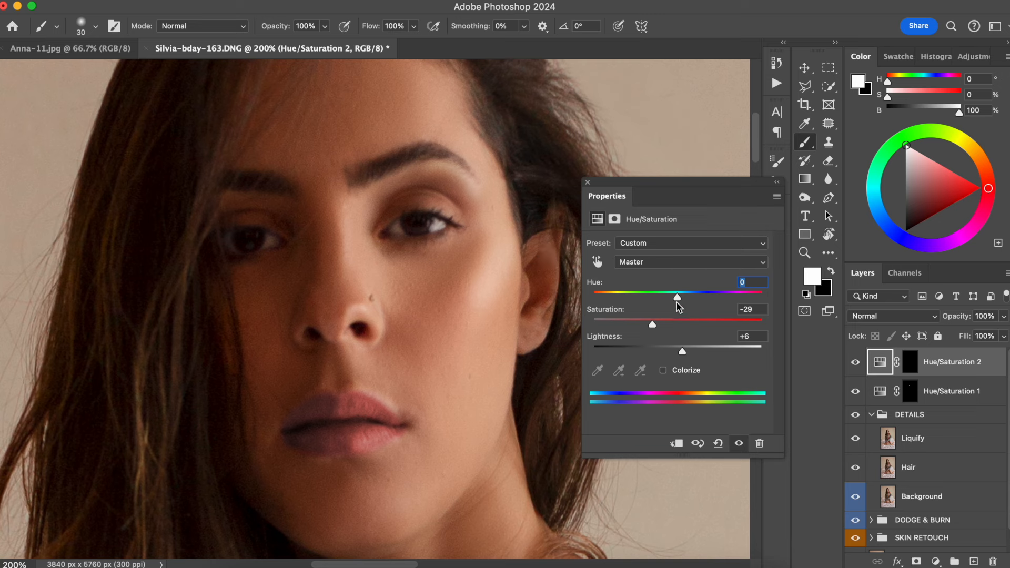
left_click(587, 182)
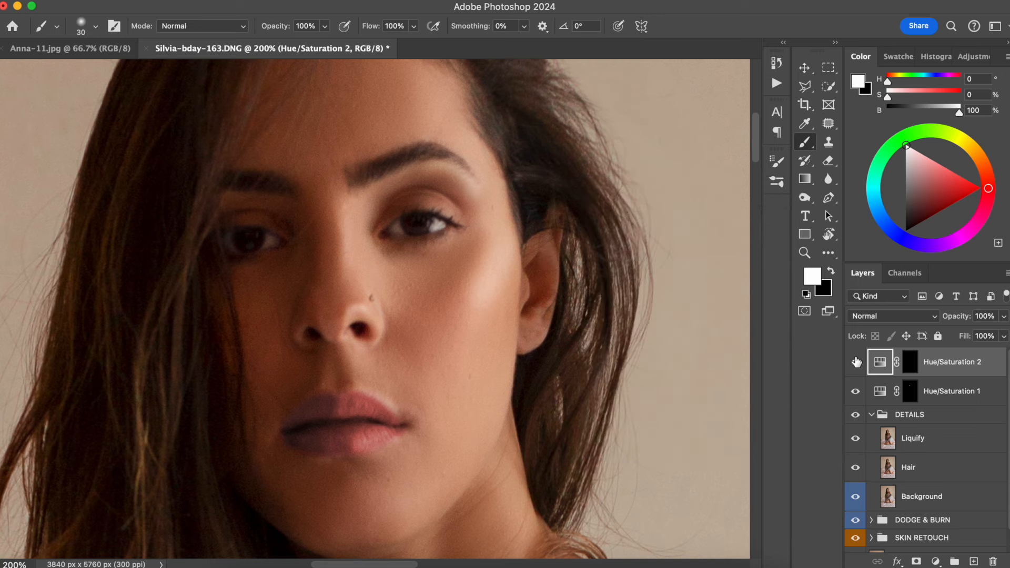
Group the two Hue/Saturation layers under the name COLOR CORRECTION and collapse the DETAILS group.
left_click(910, 362)
key("x")
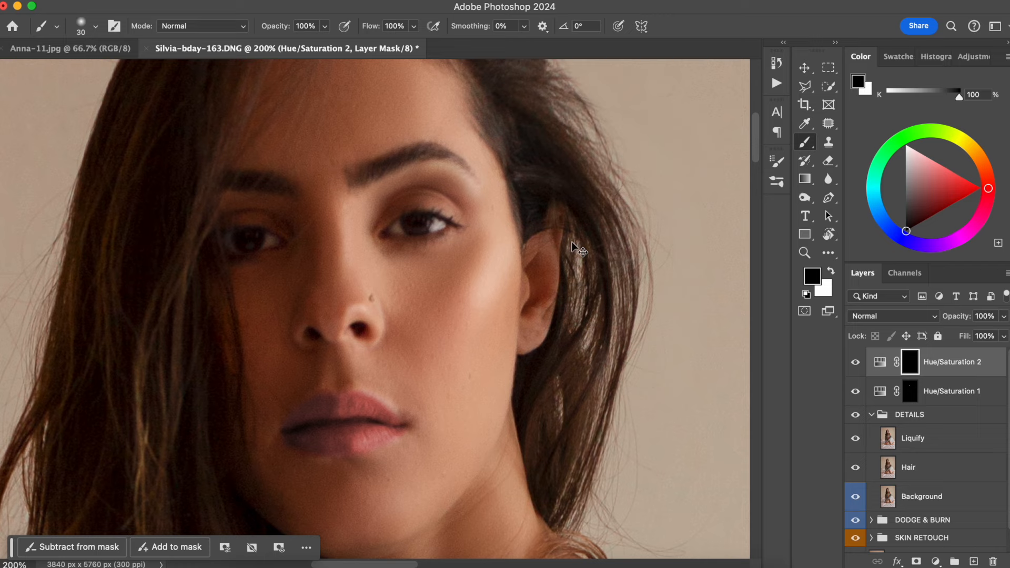
key("super+minus")
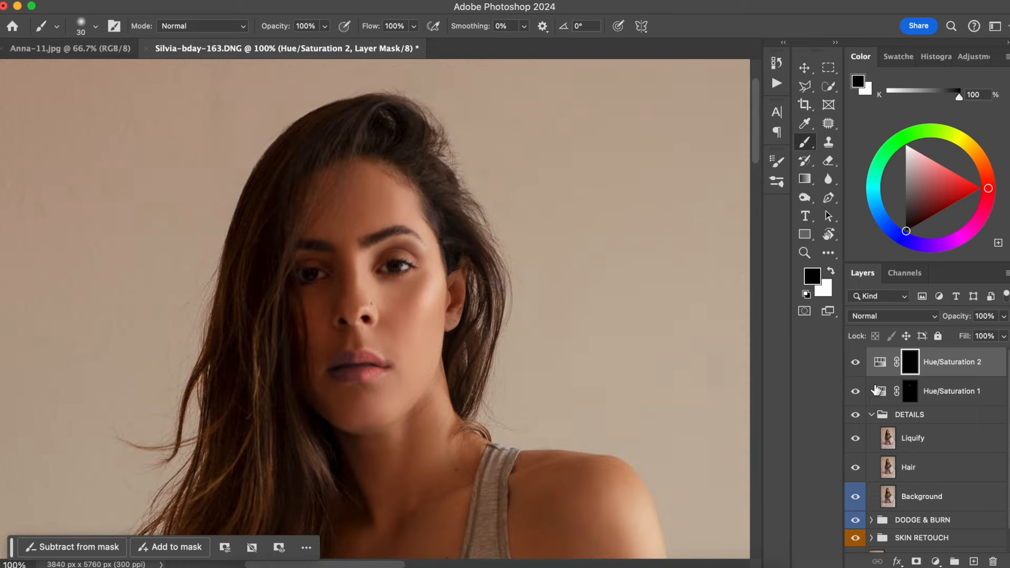
left_click(938, 393, "shift")
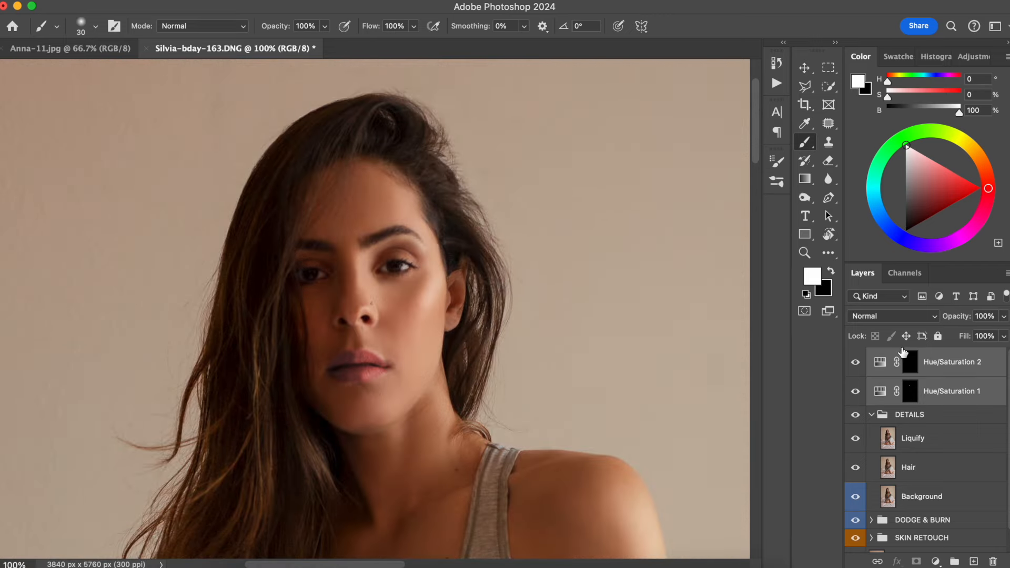
key("super+g")
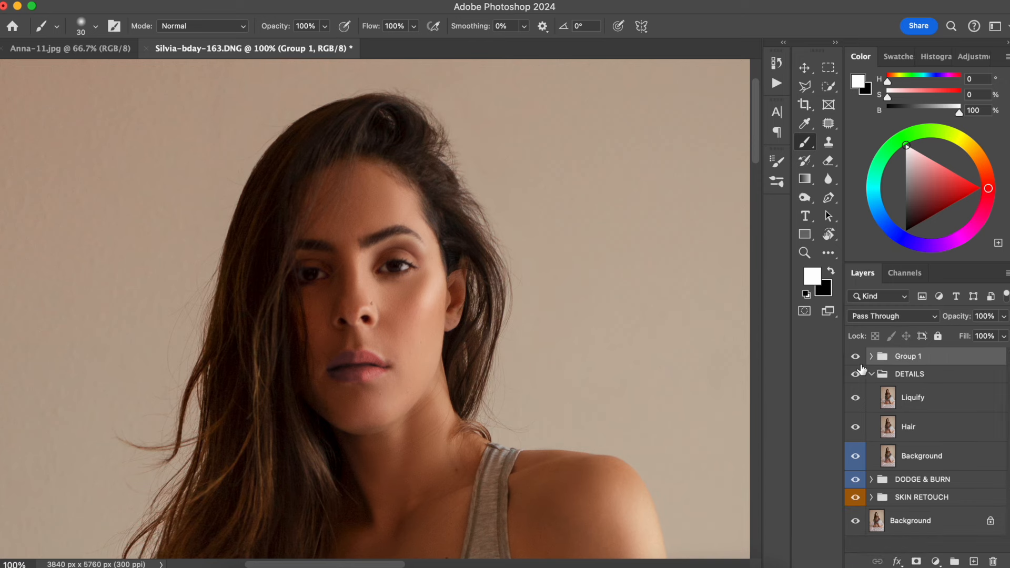
left_click(871, 374)
double_click(895, 360)
type("Co")
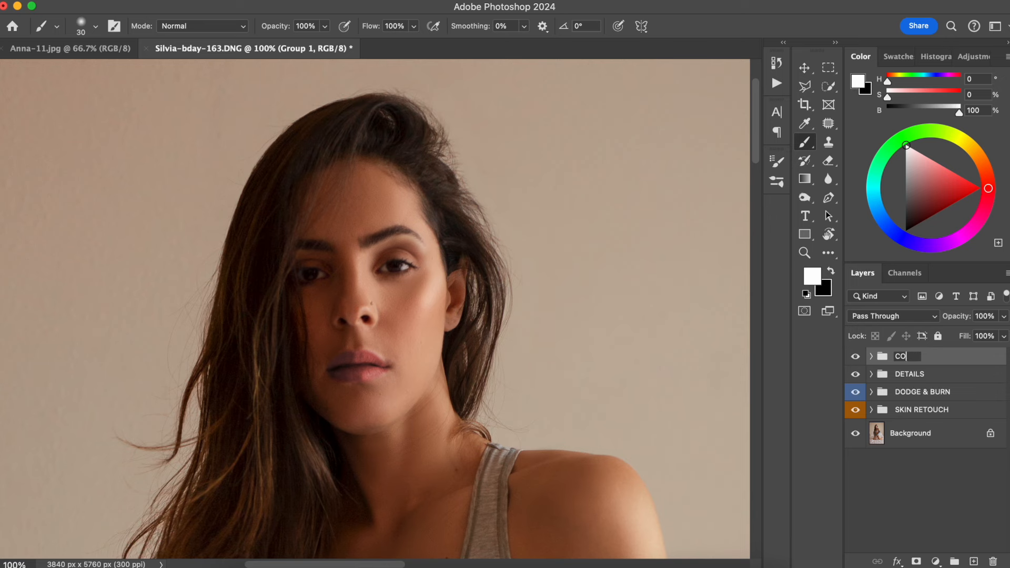
type("LOR CORRECTION")
key("Return")
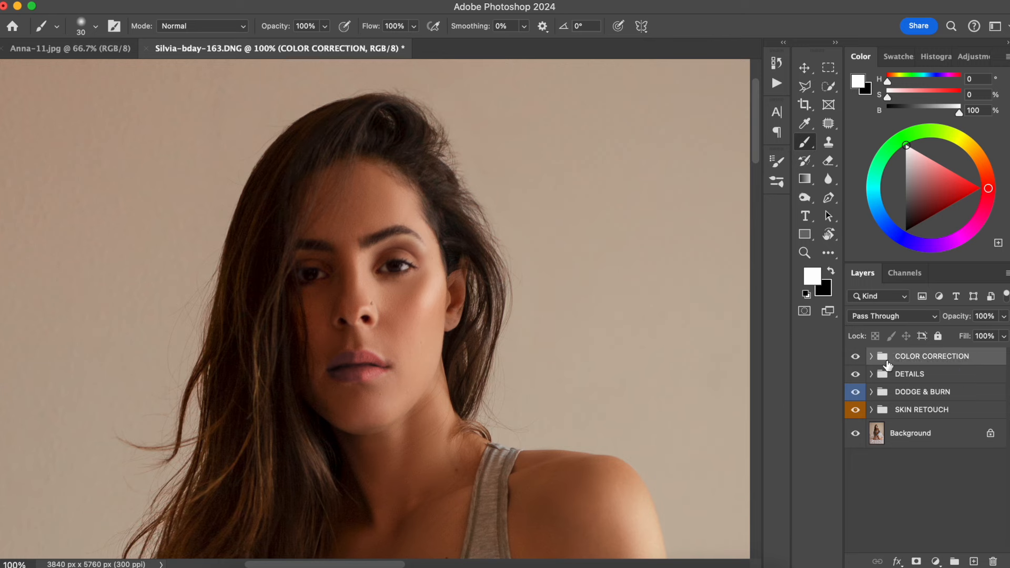
Rename the lower Hue/Saturation layer Lips and the upper one Eyes inside the COLOR CORRECTION group.
left_click(871, 357)
left_click(944, 411)
double_click(951, 409)
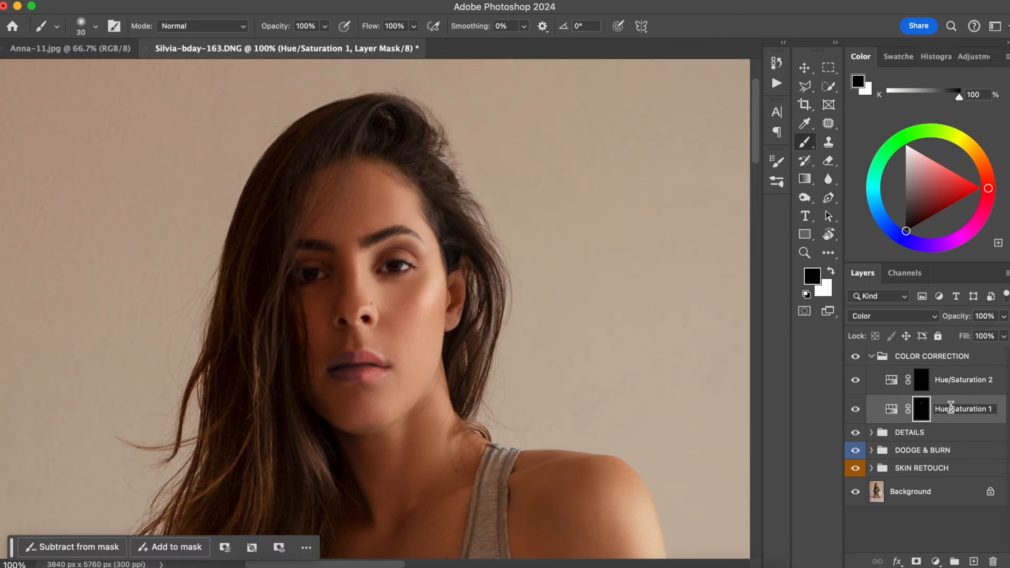
double_click(964, 408)
key("super+a")
key("BackSpace")
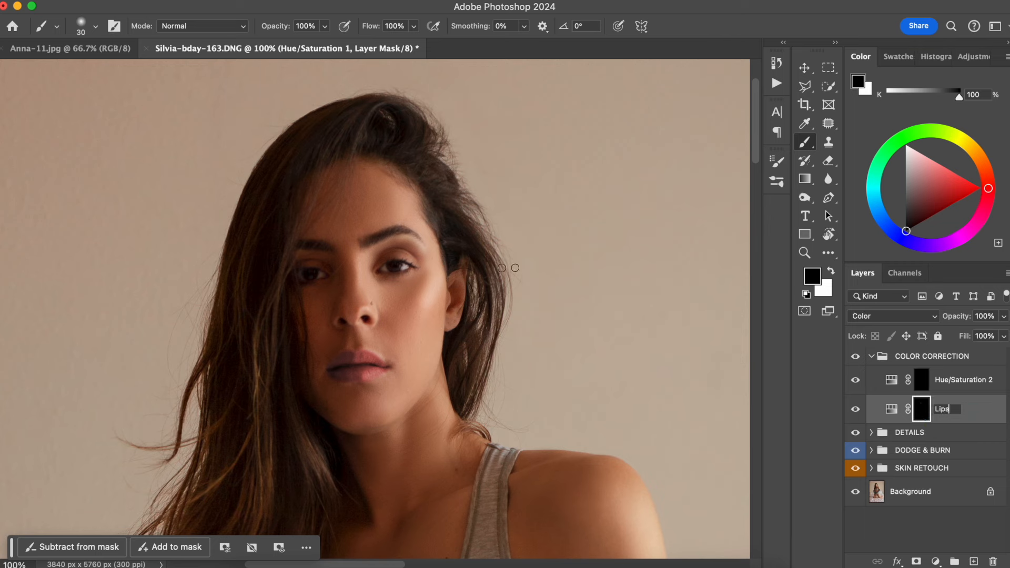
double_click(953, 379)
type("Eyes")
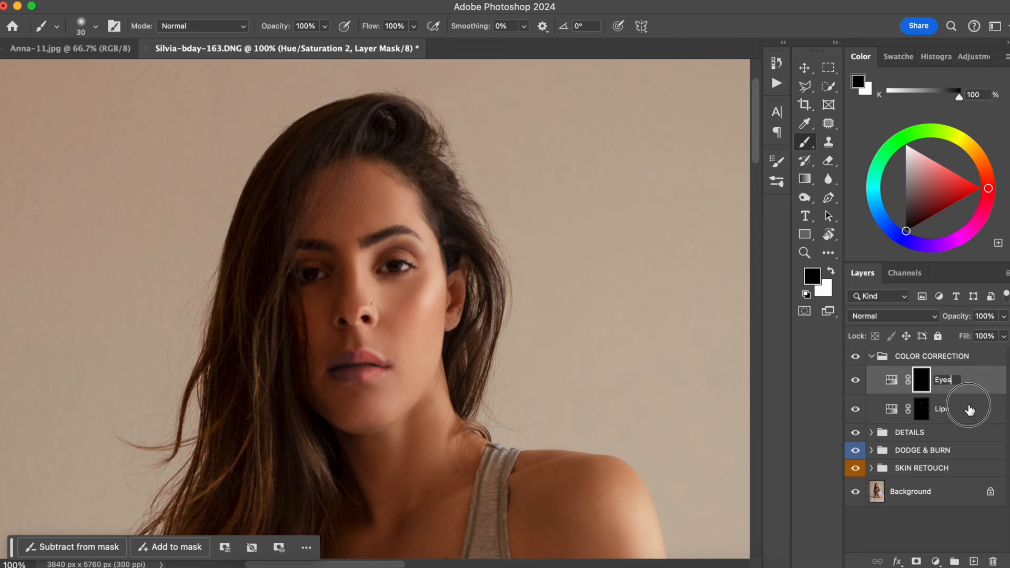
key("Return")
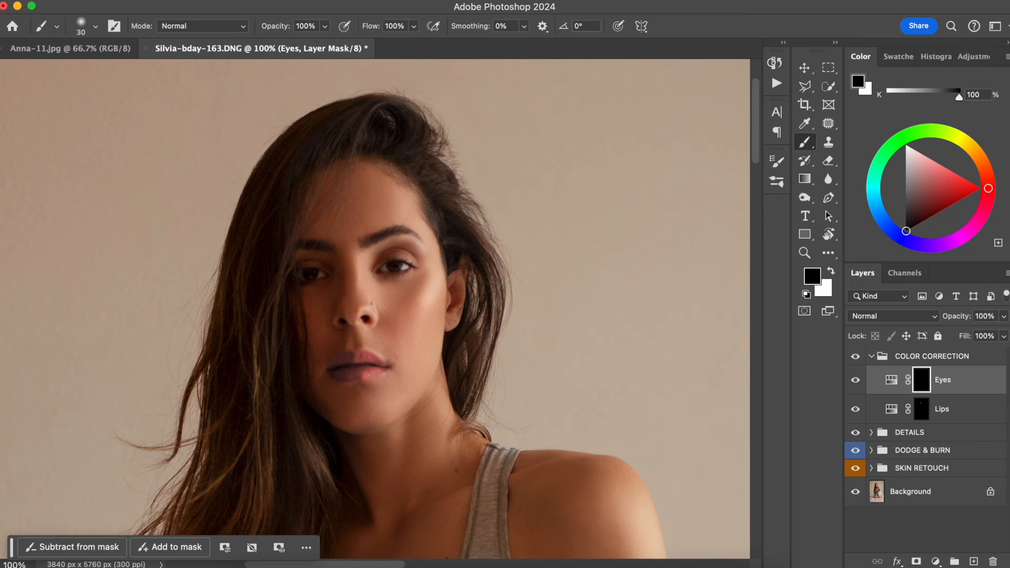
Compare the portrait with and without the Eyes layer and the whole COLOR CORRECTION group.
left_click(855, 381)
left_click(856, 381)
left_click(858, 380)
left_click(871, 356)
key("x")
left_click(857, 362)
left_click(857, 363)
left_click(856, 361)
left_click(854, 361)
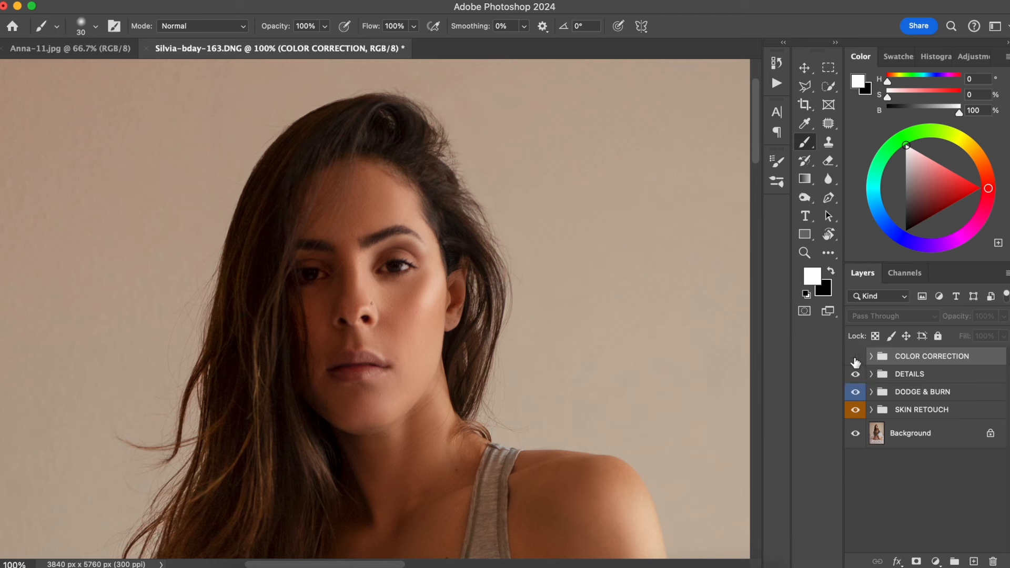
left_click(857, 362)
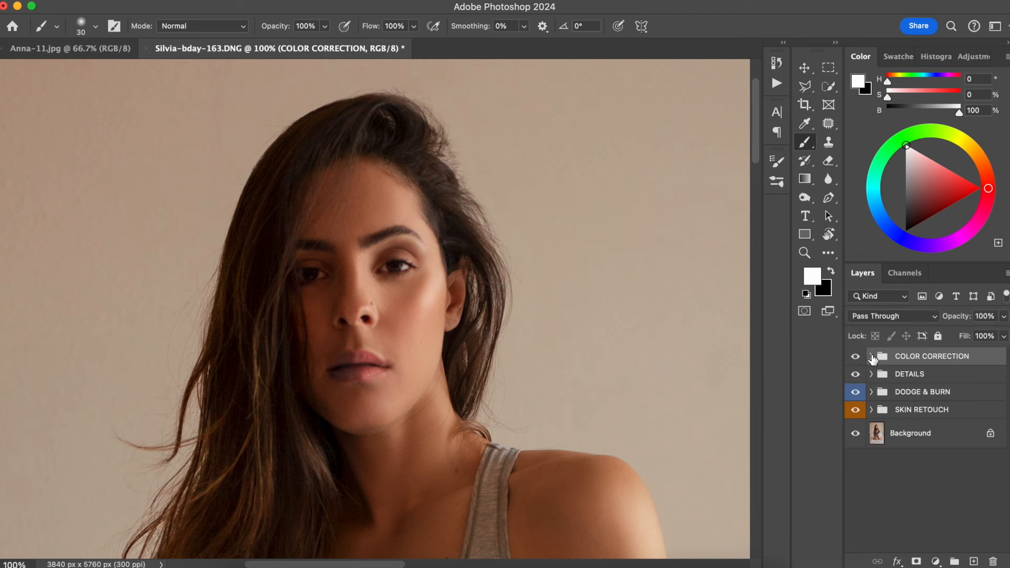
Set the Lips adjustment to Hue 3, Saturation 36 and Lightness +3, and compare the COLOR CORRECTION group on and off.
left_click(871, 356)
left_click(892, 412)
double_click(892, 413)
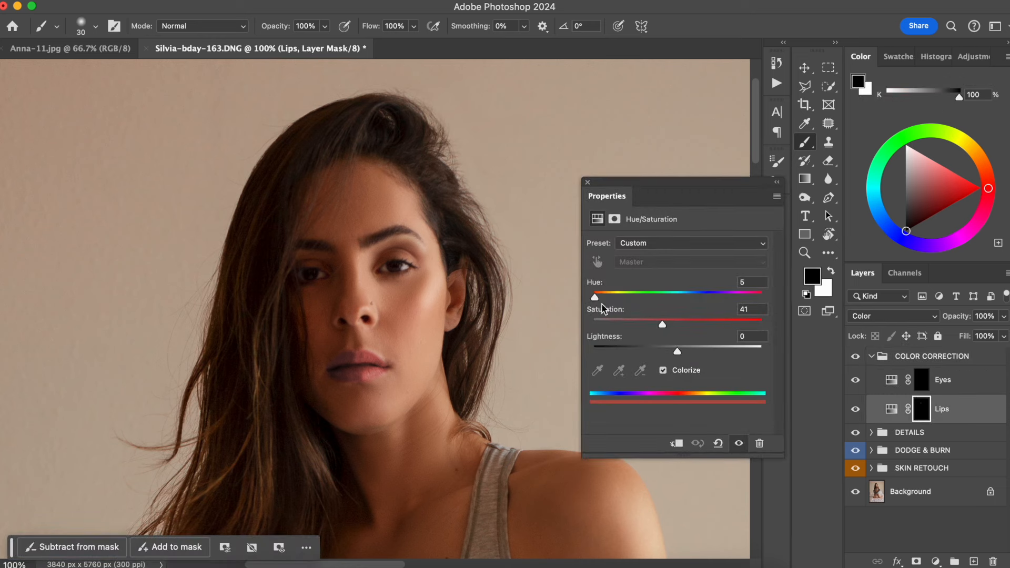
left_click_drag(594, 299, 594, 300)
mouse_move(659, 323)
left_mouse_down()
mouse_move(651, 328)
mouse_move(667, 349)
mouse_move(692, 346)
mouse_move(680, 351)
mouse_move(653, 328)
left_mouse_up()
left_click_drag(593, 298, 594, 298)
left_click(871, 356)
left_click(855, 356)
left_click(856, 357)
left_click(871, 357)
Lower the Lips layer's opacity to 50%, collapse the COLOR CORRECTION group, and close the properties.
left_click(959, 410)
left_click(958, 316)
left_click_drag(958, 315, 908, 317)
mouse_move(954, 315)
left_mouse_down()
mouse_move(937, 316)
mouse_move(966, 317)
left_mouse_up()
left_click_drag(962, 318, 970, 318)
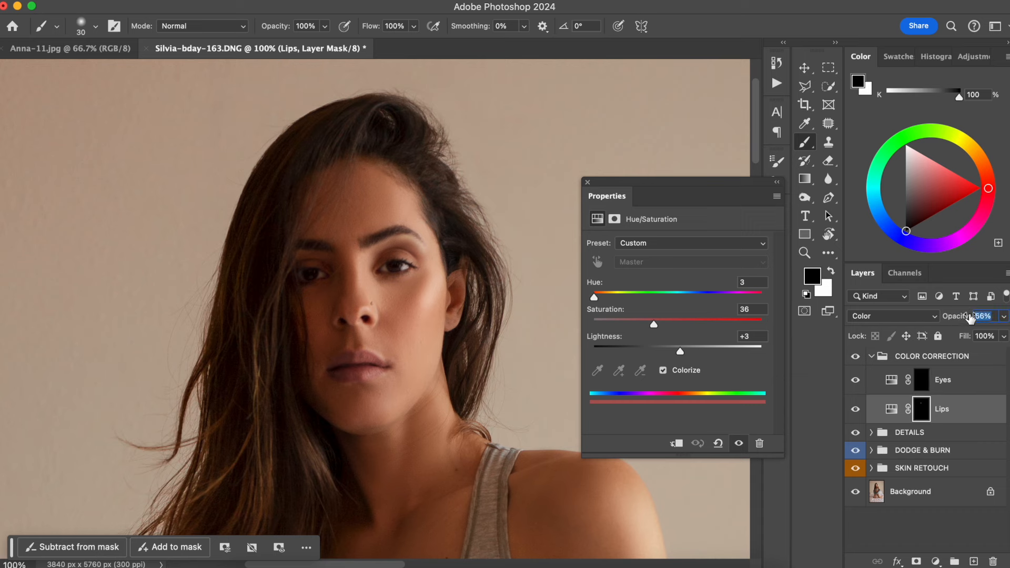
type("50")
key("Return")
left_click(870, 356)
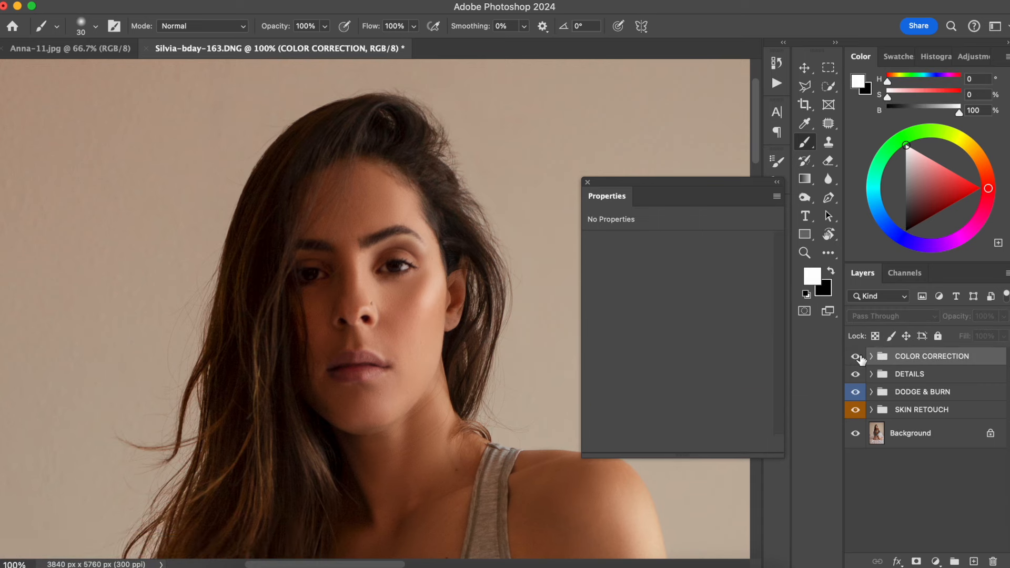
left_click(588, 182)
Compare the full retouched image with the original Background layer alone.
key("super+0")
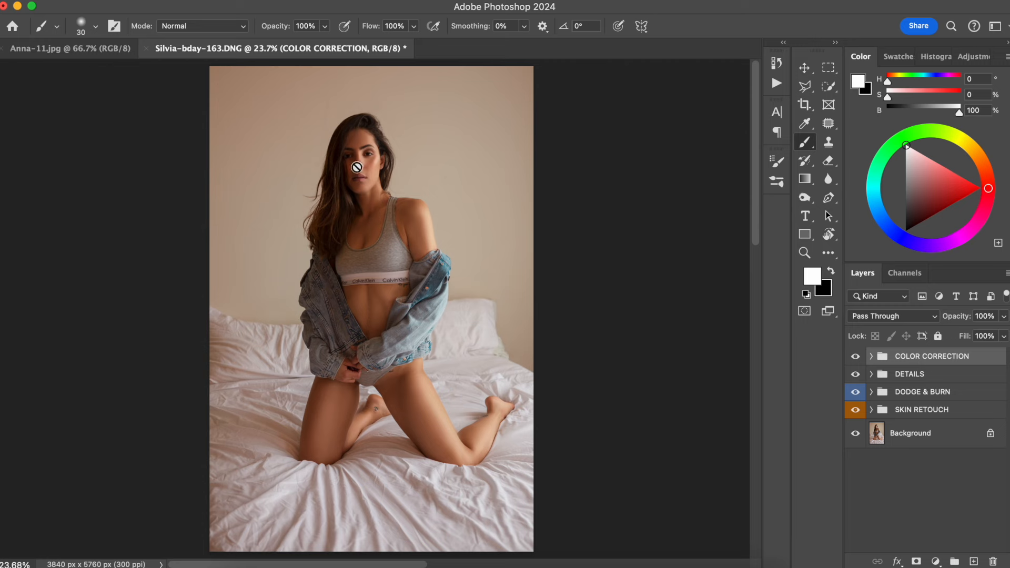
left_click(856, 434, "alt")
left_click(856, 434, "alt")
left_click(856, 434, "alt")
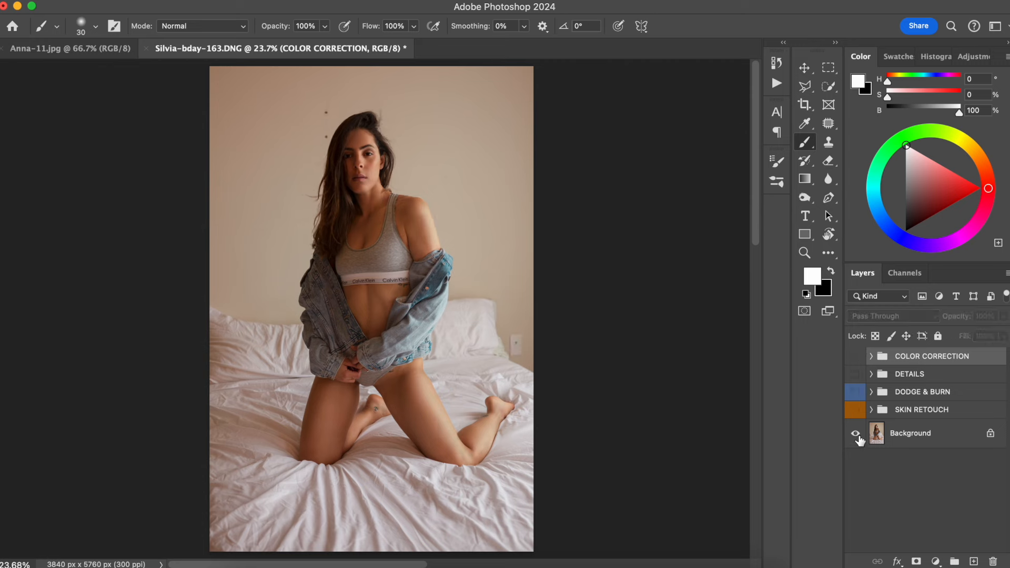
left_click(855, 434, "alt")
left_click(856, 434, "alt")
left_click(855, 434, "alt")
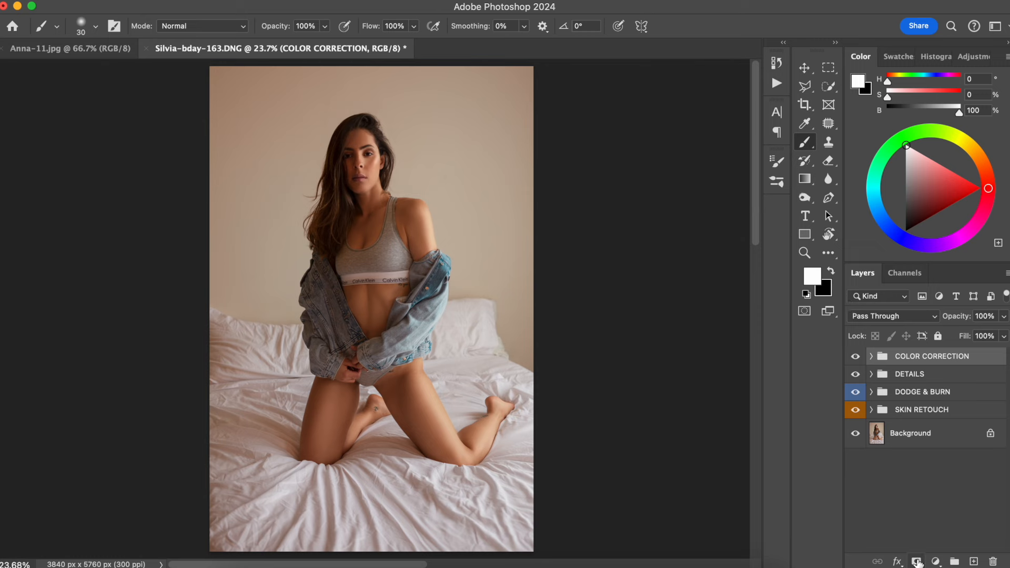
Add a Gradient Map adjustment above the COLOR CORRECTION group and apply the first gradient of the Skin presets to it.
left_click(934, 561)
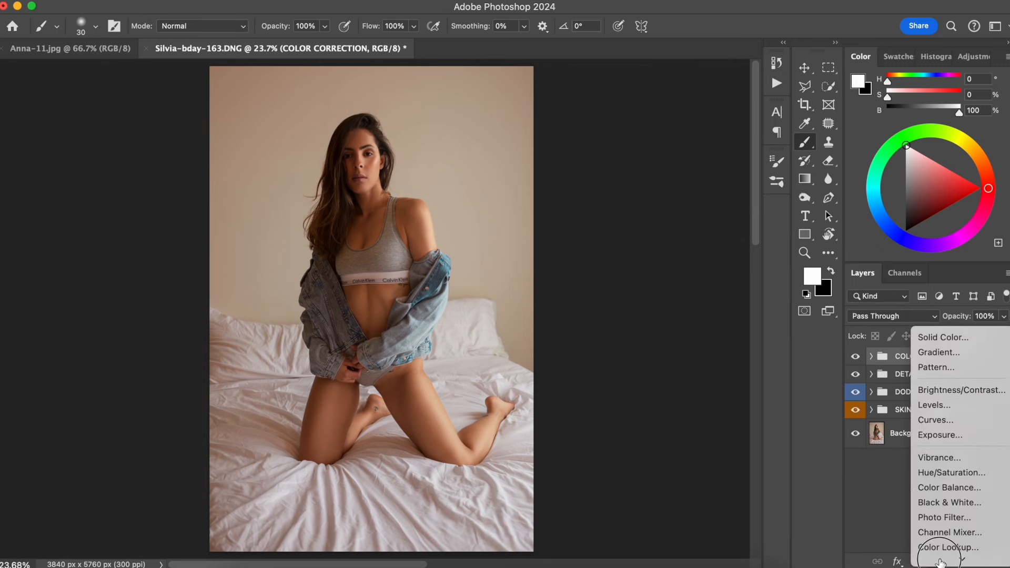
left_click(933, 541)
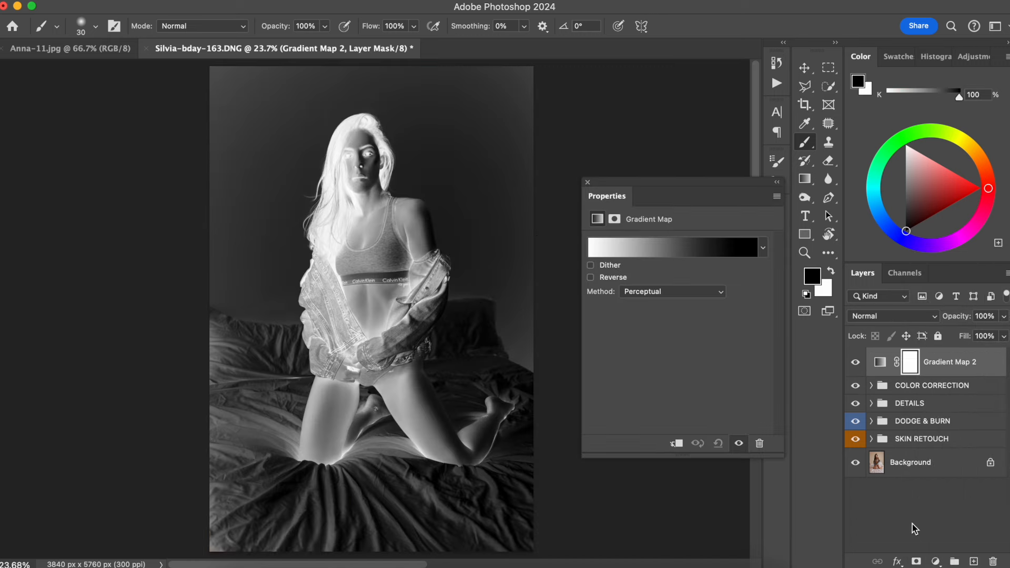
left_click(663, 248)
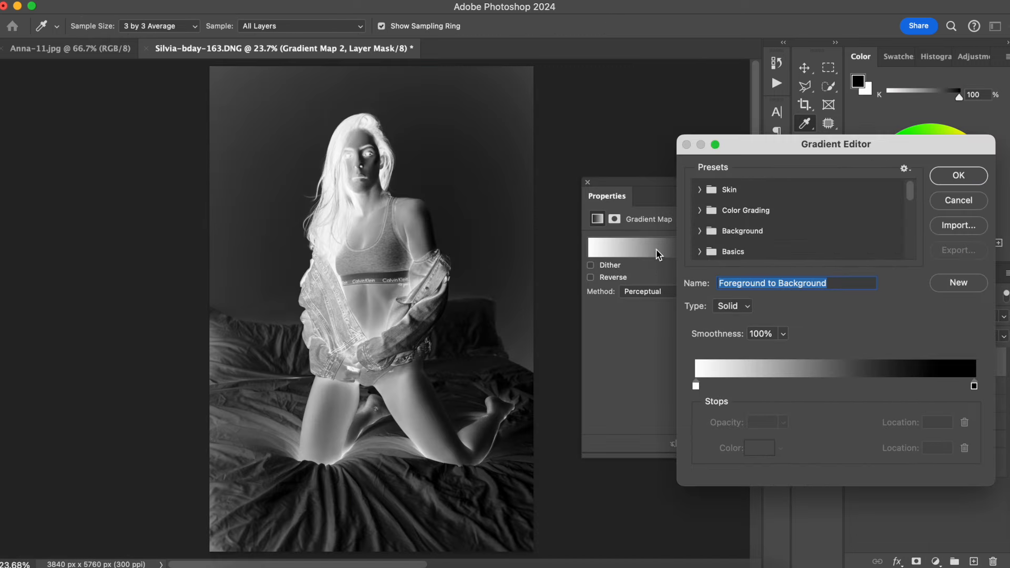
left_click(699, 190)
left_click(718, 212)
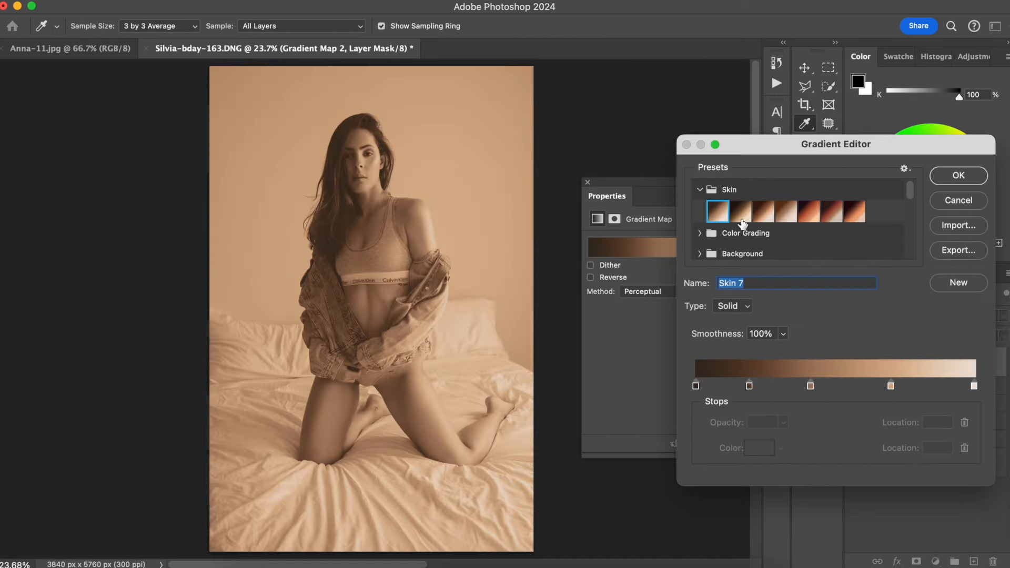
Preview the different Skin gradient presets on the gradient map to compare their effect on the portrait.
left_click(740, 216)
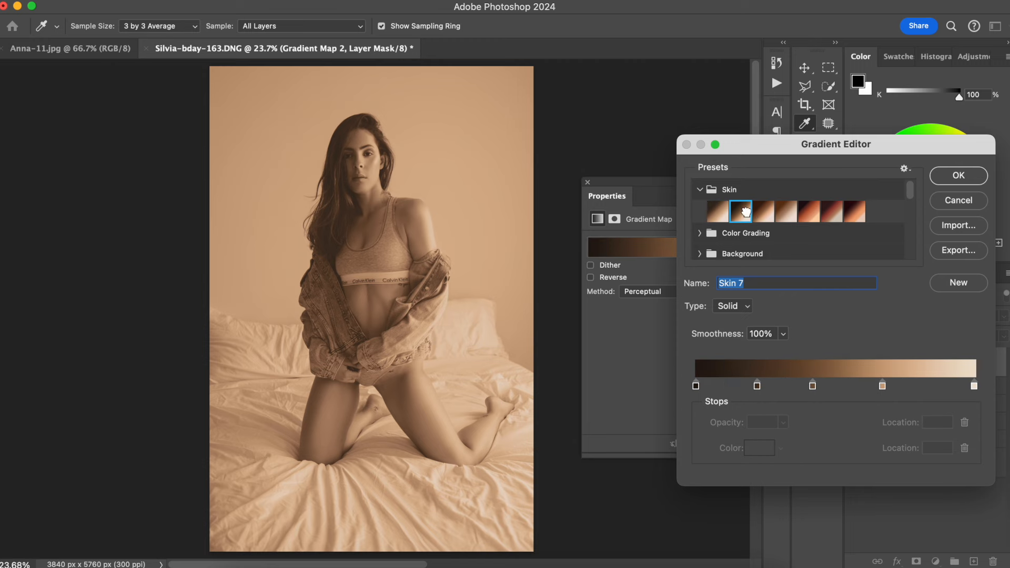
left_click(765, 215)
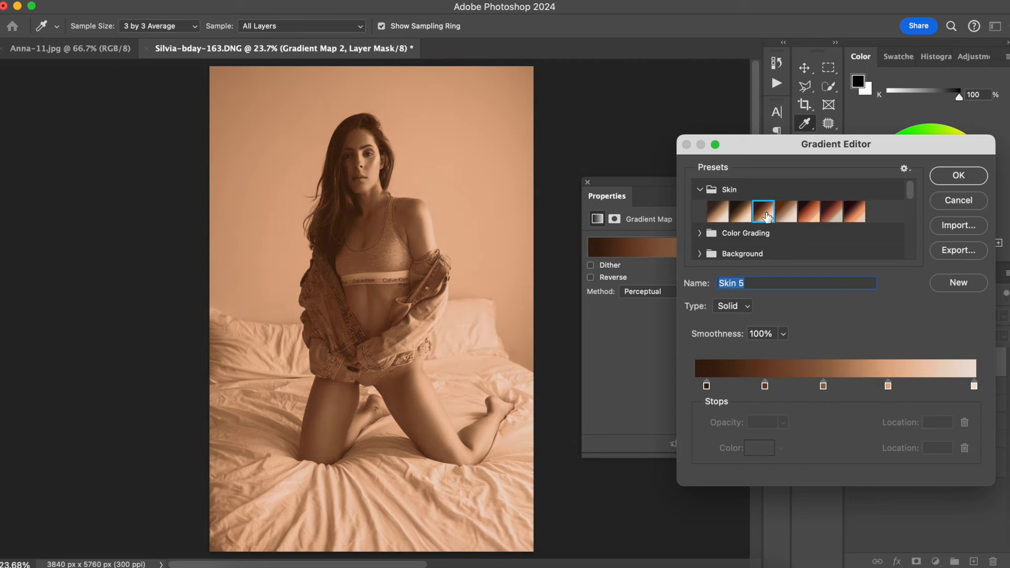
left_click(717, 213)
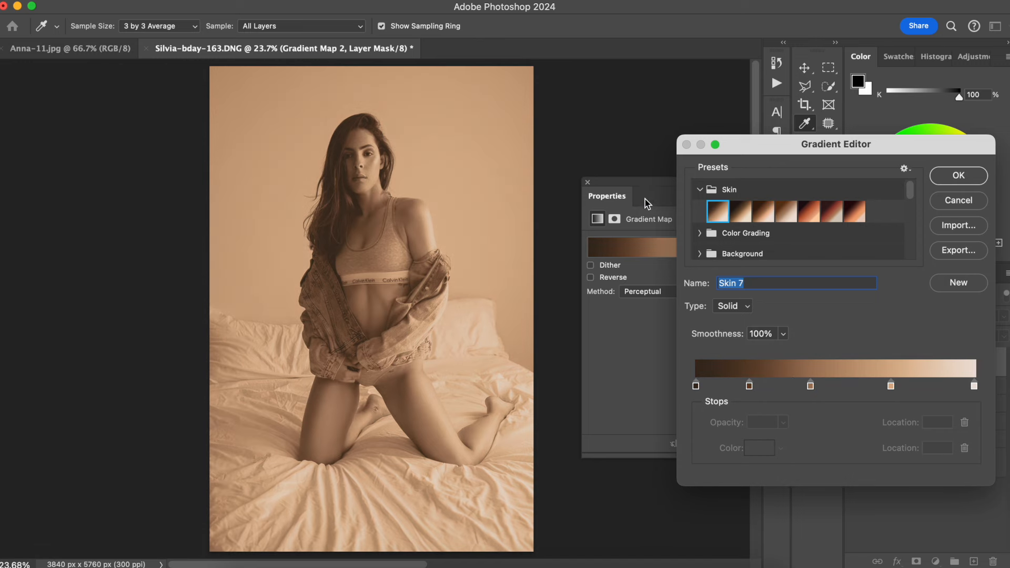
left_click(739, 216)
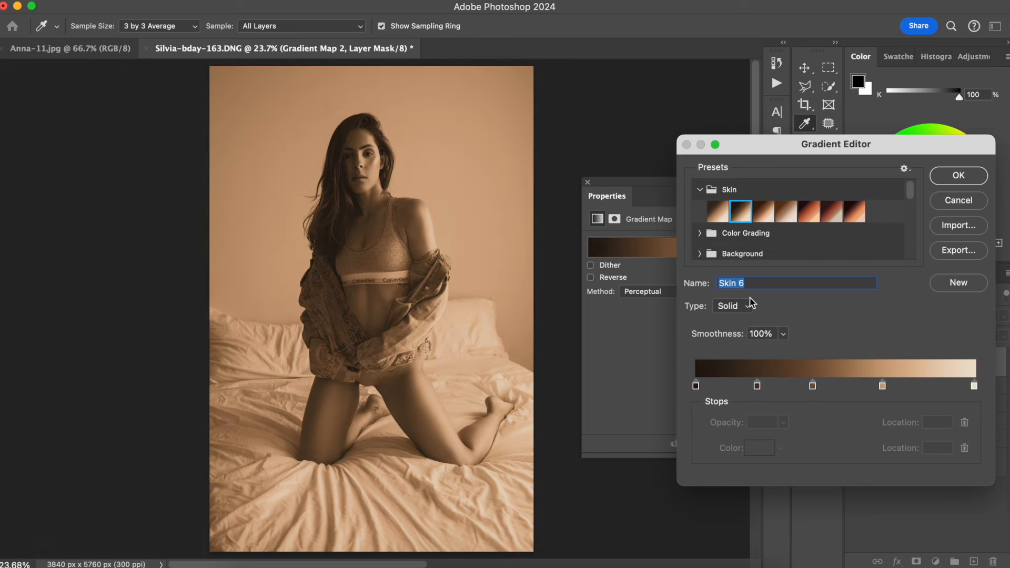
left_click(789, 217)
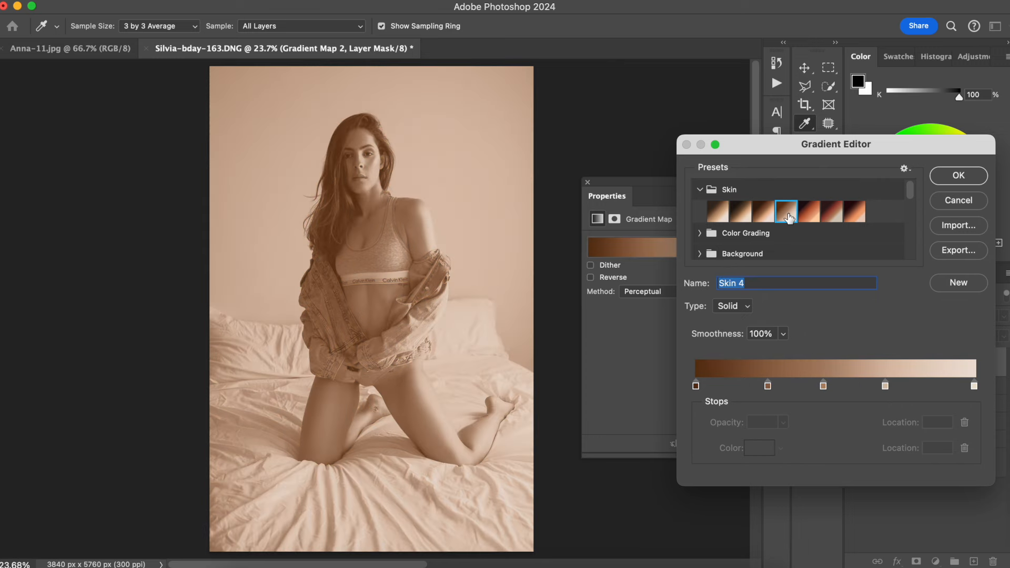
left_click(854, 212)
left_click(831, 214)
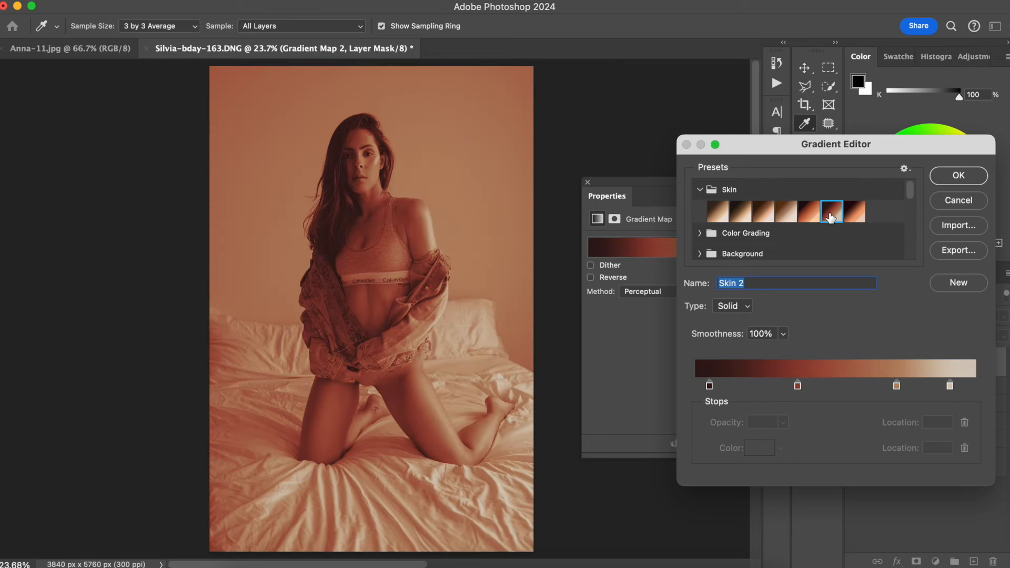
left_click(816, 215)
left_click(786, 216)
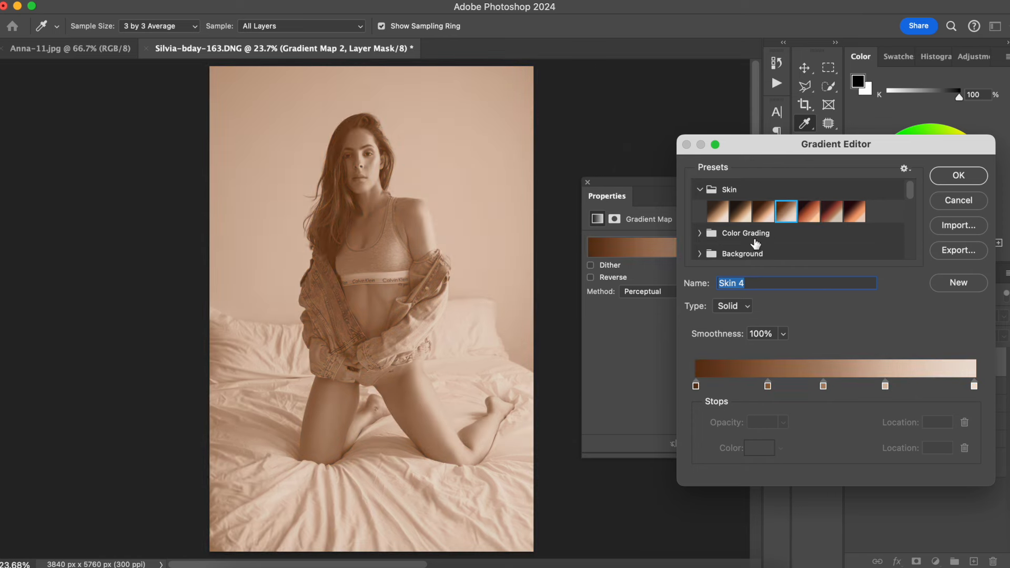
Compare the Skin 5 and Skin 6 gradients, accept Skin 6 for the gradient map, and close the properties.
left_click(757, 219)
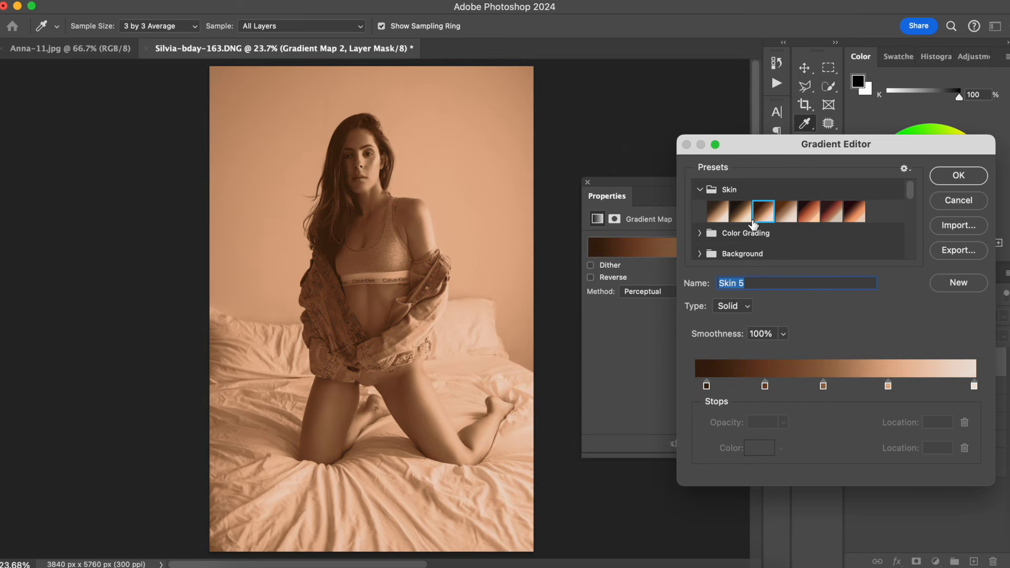
left_click(741, 220)
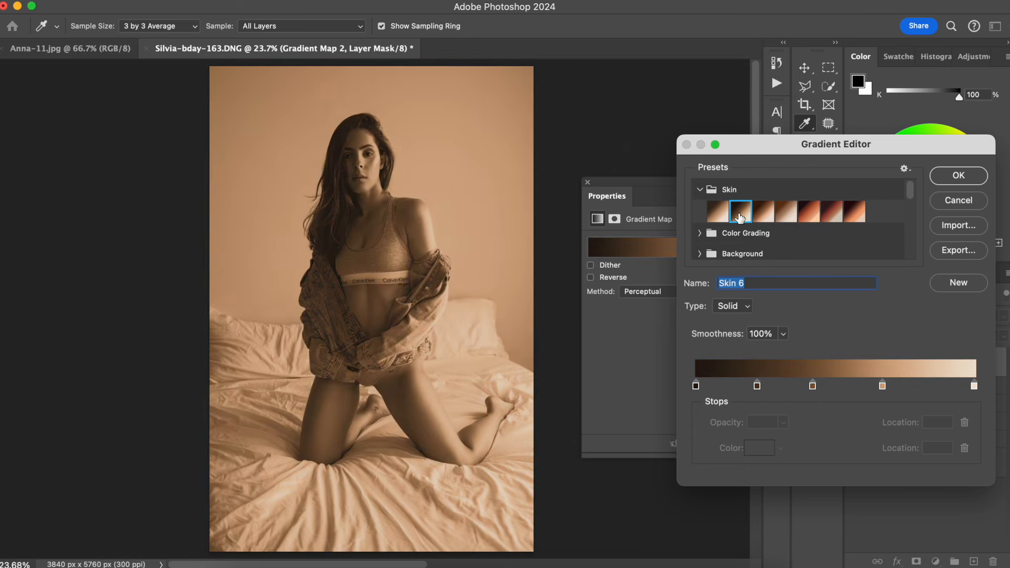
left_click(760, 217)
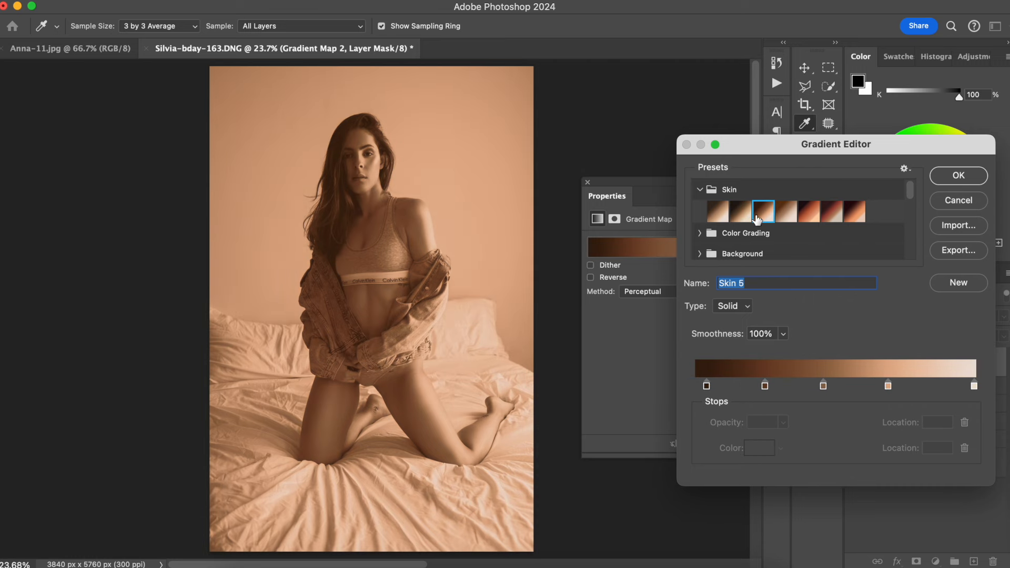
left_click(741, 217)
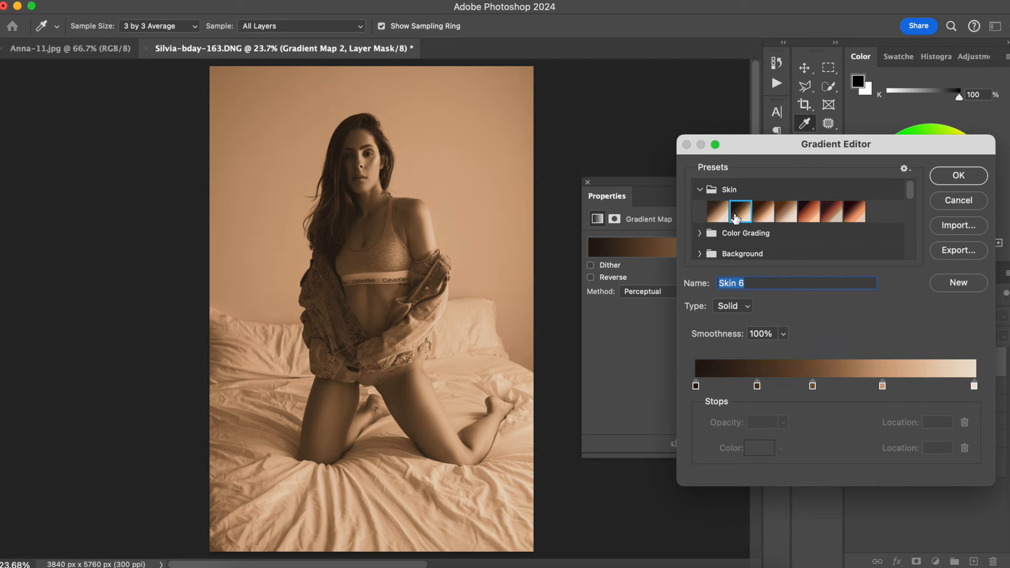
left_click(958, 177)
left_click(588, 183)
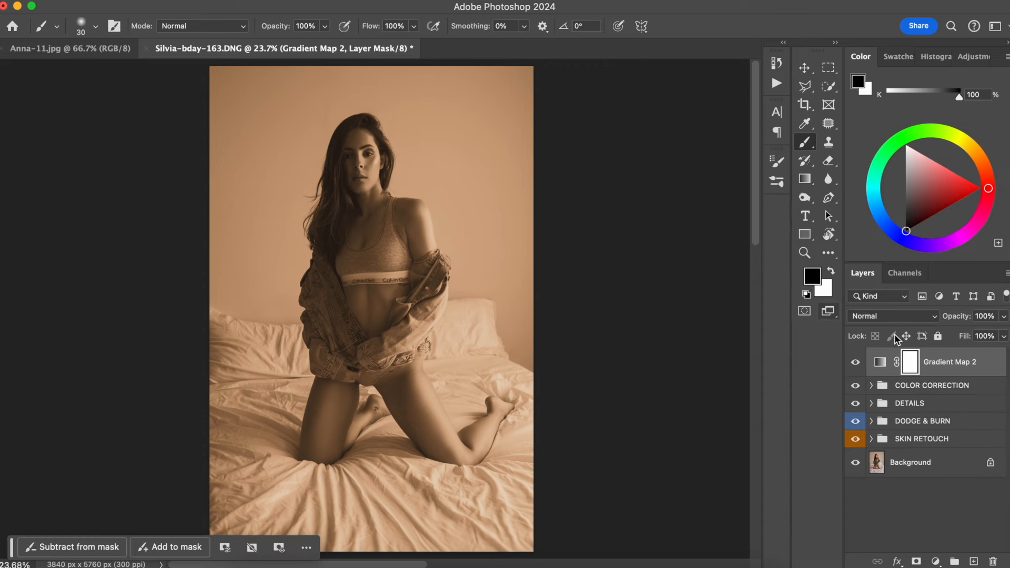
Set the Gradient Map 2 layer's blend mode to Soft Light and its opacity to 21%.
left_click(883, 315)
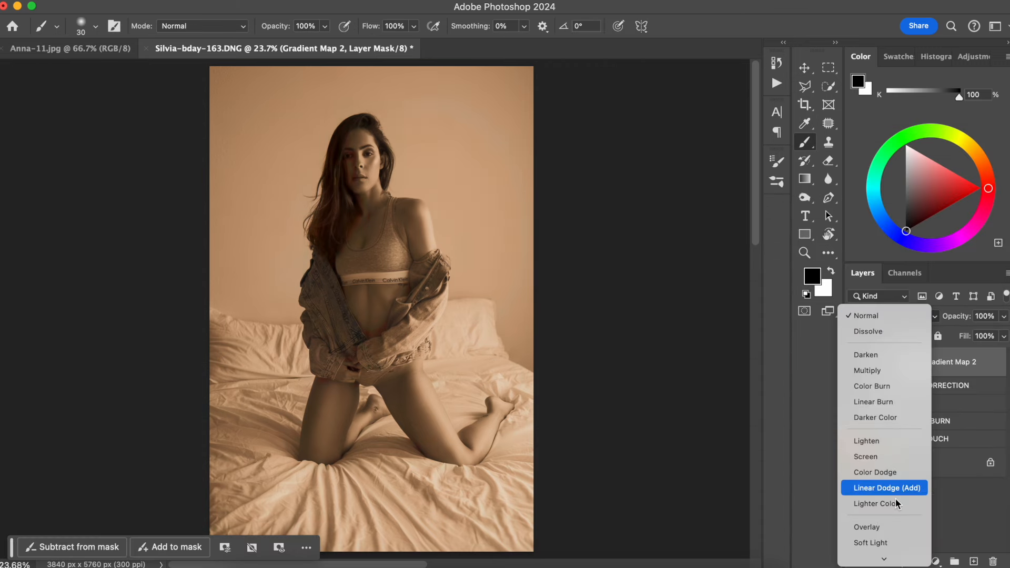
left_click(882, 543)
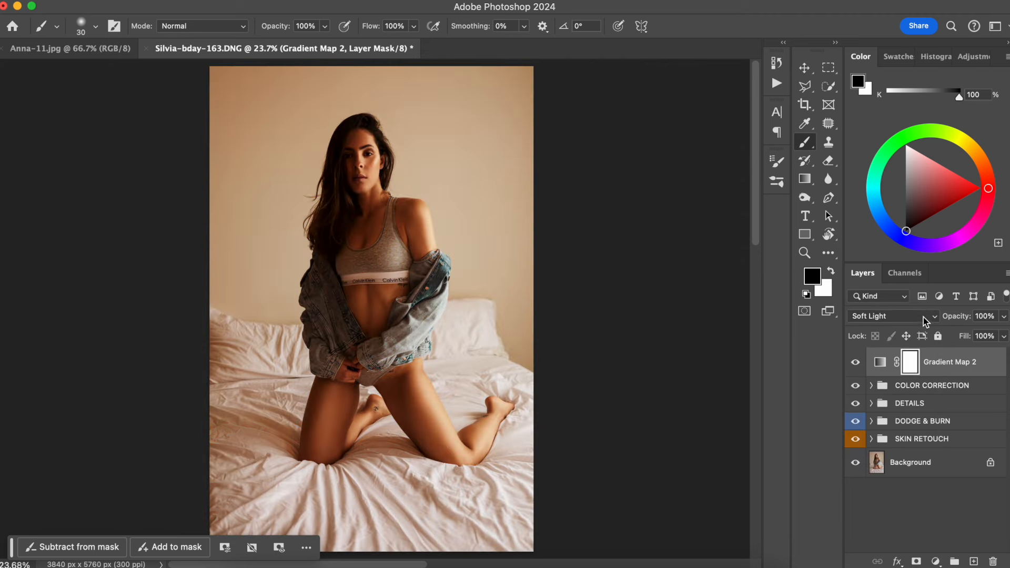
left_click_drag(962, 323, 731, 296)
left_click_drag(953, 319, 959, 323)
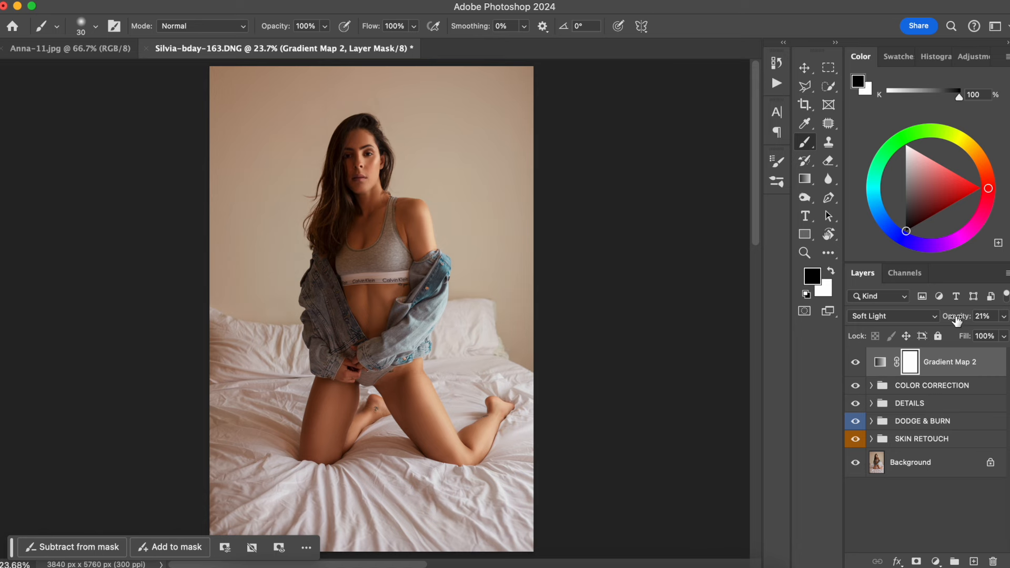
Compare the portrait with and without the Gradient Map 2 layer.
left_click(856, 363)
left_click(855, 362)
left_click(855, 362)
left_click(863, 367)
left_click(863, 366)
Add a Selective Color adjustment above the gradient map and set the Cyan of its Reds to -5%.
left_click(935, 561)
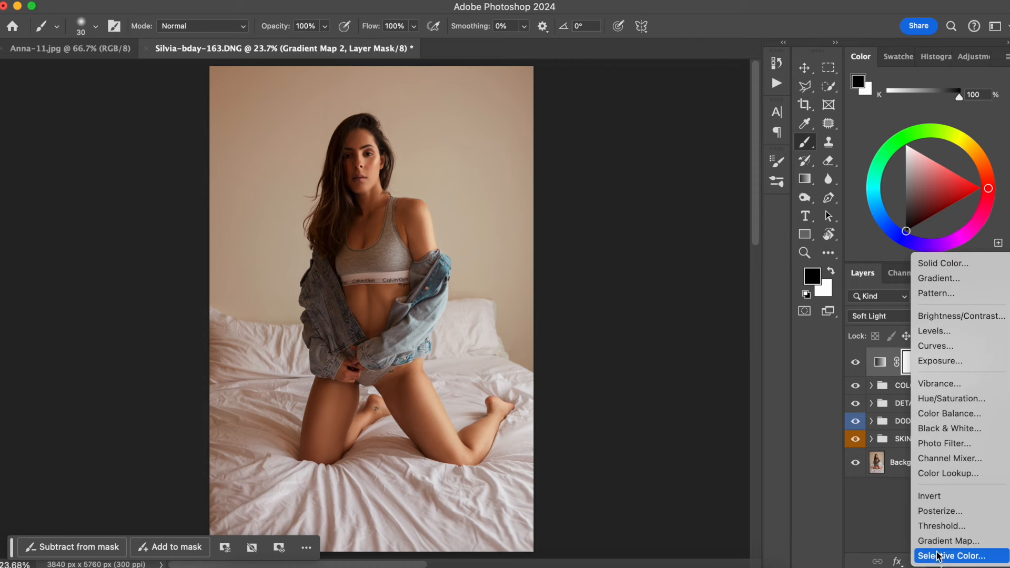
left_click(937, 556)
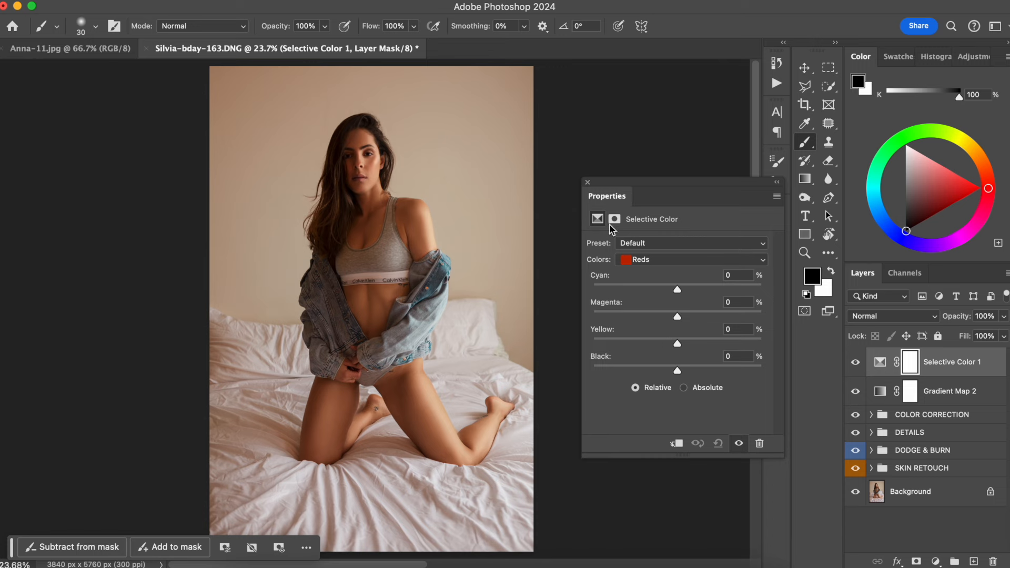
left_click(683, 263)
left_click(622, 374)
mouse_move(677, 289)
left_mouse_down()
mouse_move(657, 298)
mouse_move(692, 297)
mouse_move(671, 305)
left_mouse_up()
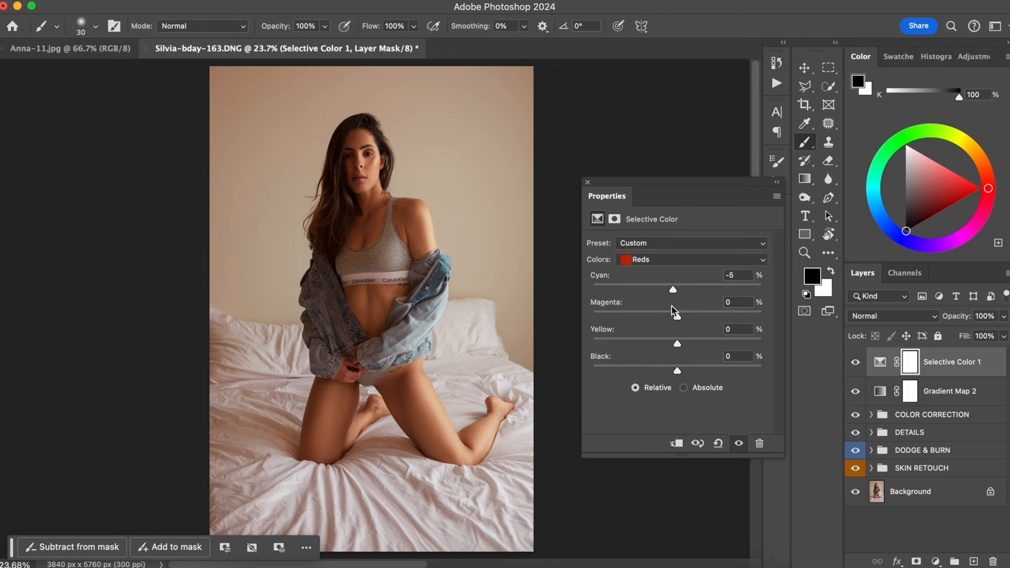
Try different Cyan and Black amounts for the Yellows in the Selective Color adjustment and take the changes back.
left_click(655, 265)
left_click(657, 273)
left_click_drag(677, 289, 627, 310)
key("super+z")
left_click(678, 290)
mouse_move(690, 295)
left_mouse_down()
mouse_move(710, 294)
mouse_move(668, 291)
mouse_move(728, 290)
mouse_move(648, 299)
mouse_move(693, 299)
mouse_move(677, 292)
left_mouse_up()
mouse_move(677, 371)
left_mouse_down()
mouse_move(699, 368)
mouse_move(638, 377)
mouse_move(661, 377)
left_mouse_up()
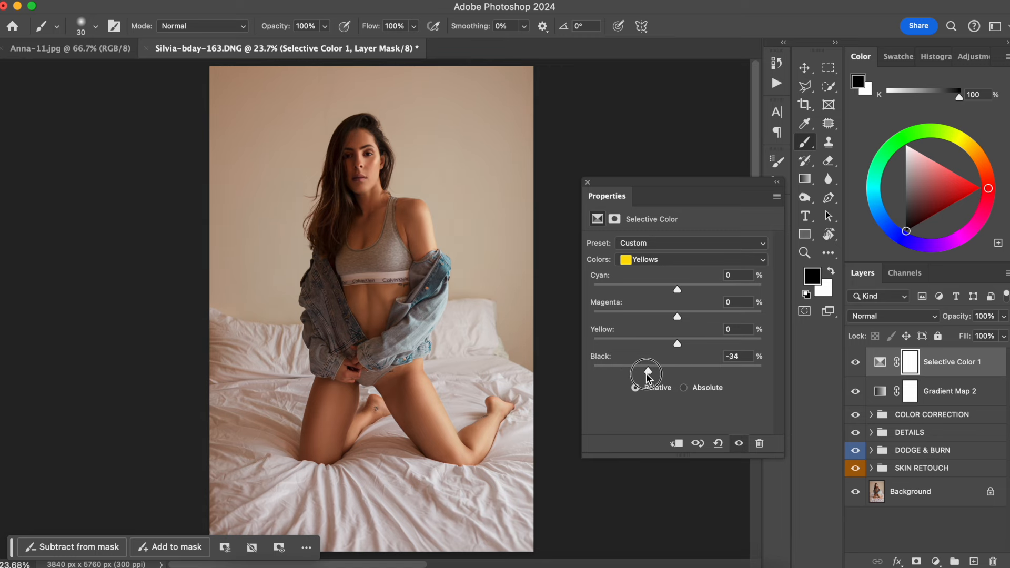
left_click_drag(651, 375, 678, 375)
Set the Black of the Reds to +2% and compare the image with and without the Selective Color layer.
left_click(650, 260)
left_click(647, 246)
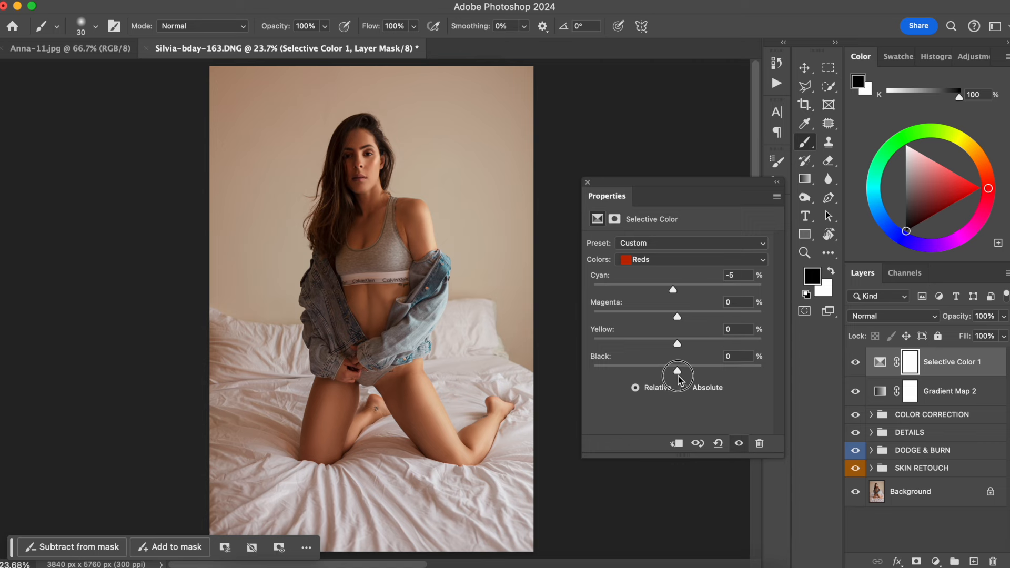
left_click(856, 363)
left_click(857, 364)
left_click(858, 363)
left_click(858, 364)
Fine-tune the Blacks range of the Selective Color adjustment with slight changes to its Black and Cyan amounts.
left_click(668, 260)
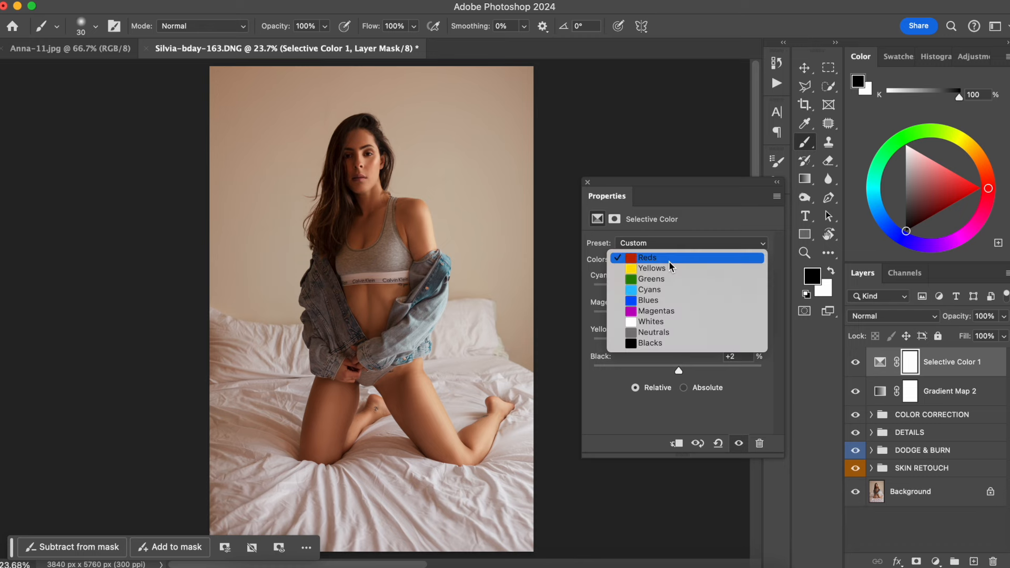
left_click(665, 342)
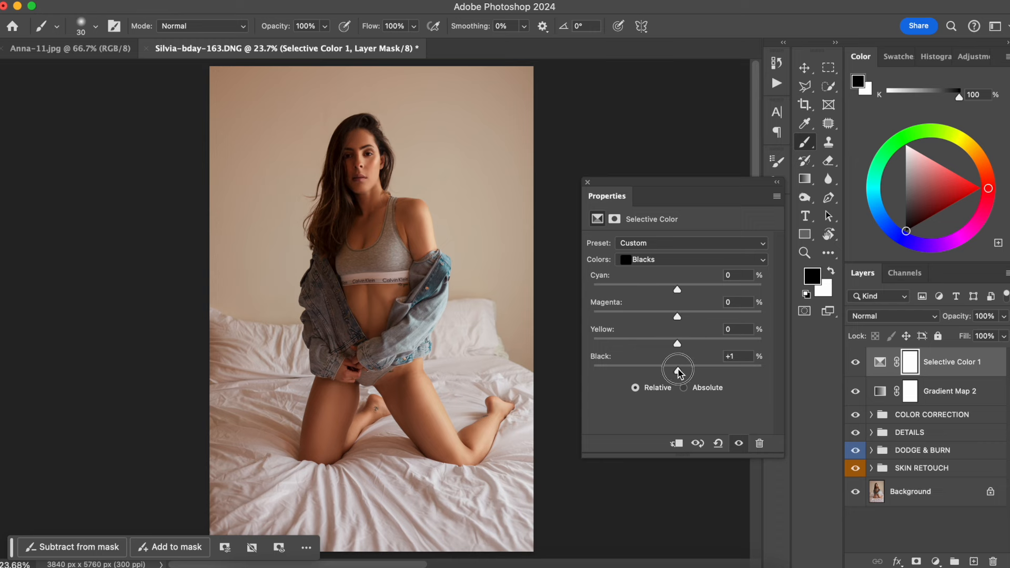
left_click_drag(679, 373, 675, 373)
left_click_drag(679, 288, 676, 343)
mouse_move(678, 292)
left_mouse_down()
mouse_move(689, 293)
mouse_move(681, 292)
left_mouse_up()
Group the Selective Color 1 and Gradient Map 2 layers and name the group COLOR GRADING.
left_click(952, 394, "shift")
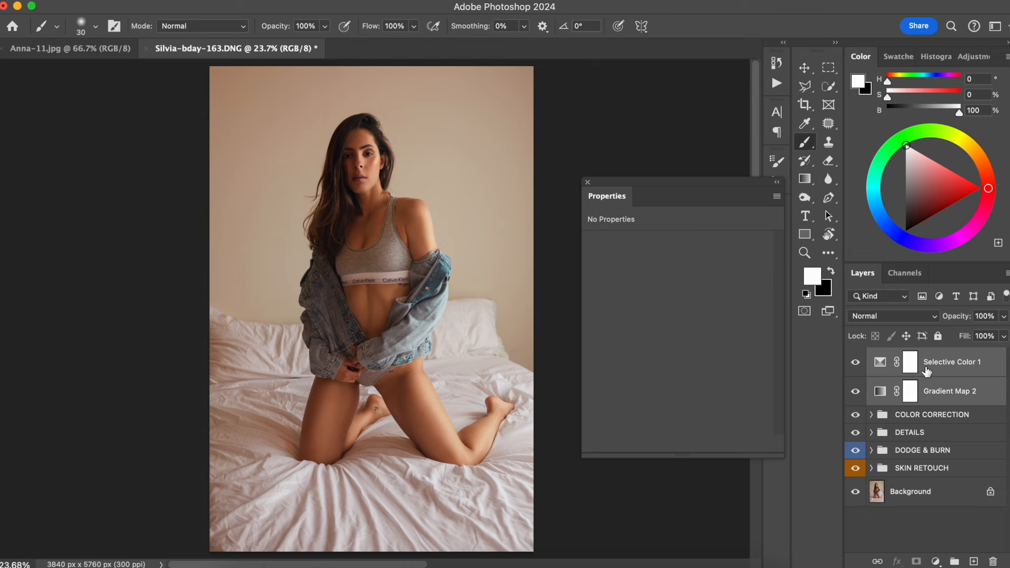
key("super+g")
double_click(909, 357)
type("COLOR GRAD")
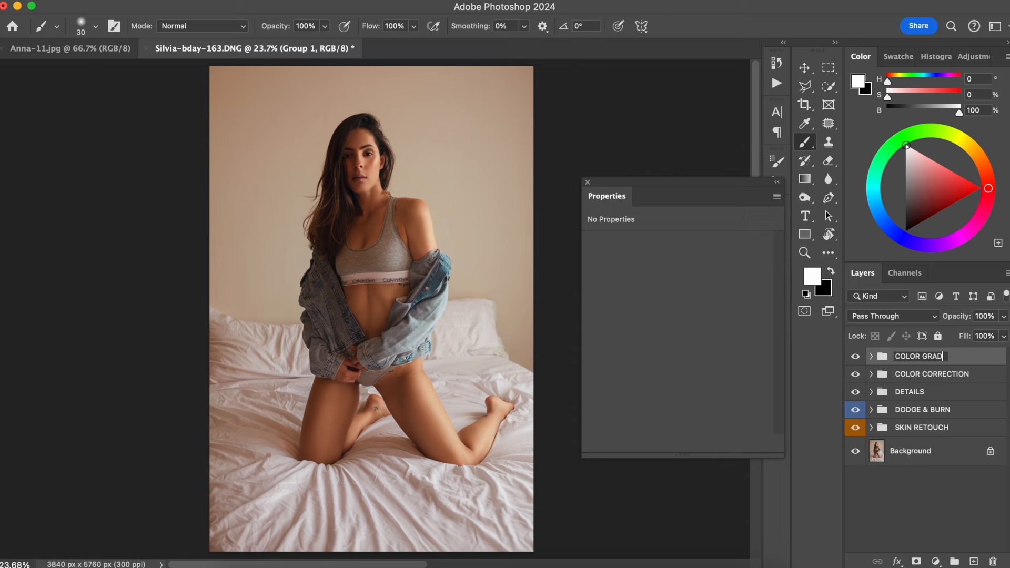
type("ING")
key("Return")
Compare the portrait with and without the COLOR GRADING group, and close the properties.
left_click(855, 357)
left_click(855, 356)
left_click(855, 356)
left_click(855, 357)
left_click(856, 356)
left_click(856, 357)
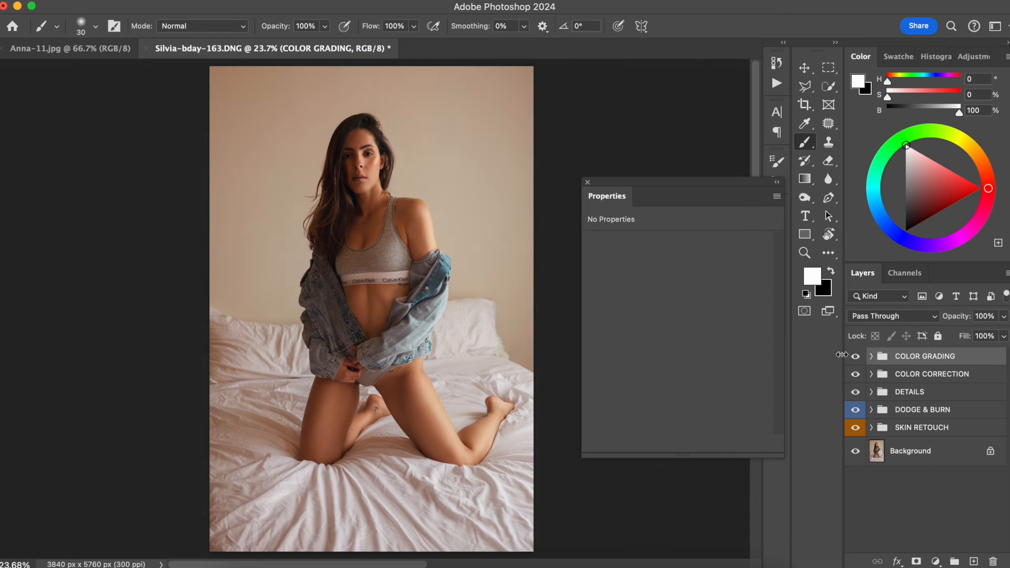
left_click(587, 183)
Expand the COLOR GRADING group, make Selective Color 1 active, and select the wall behind the woman with the Quick Selection tool.
left_click(871, 357)
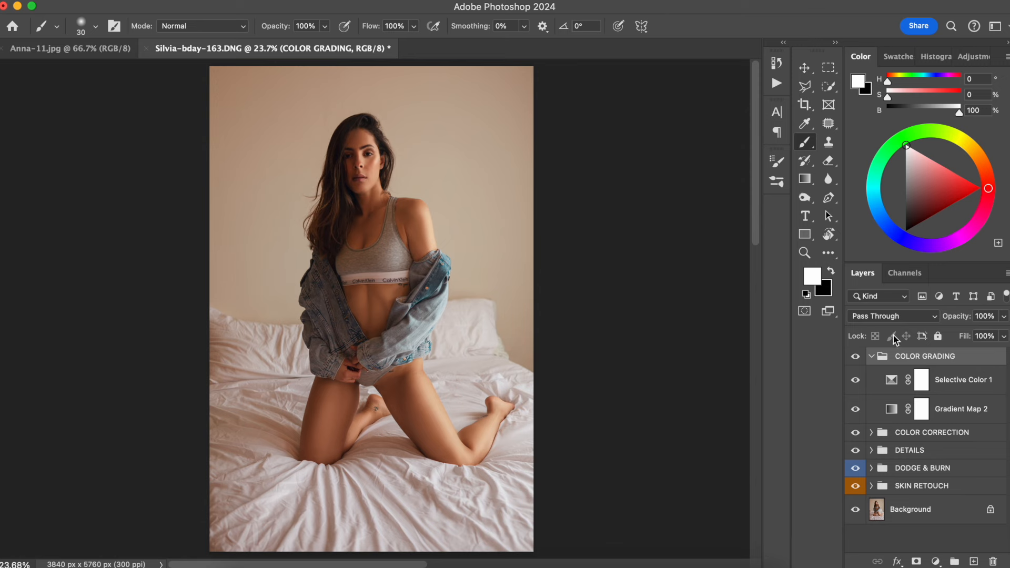
left_click(961, 383)
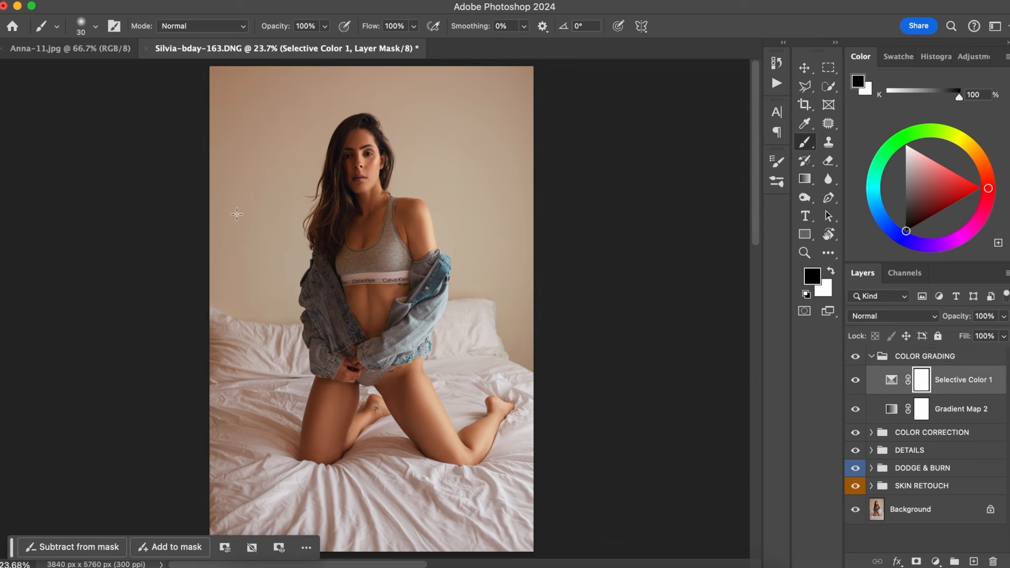
left_click(828, 123)
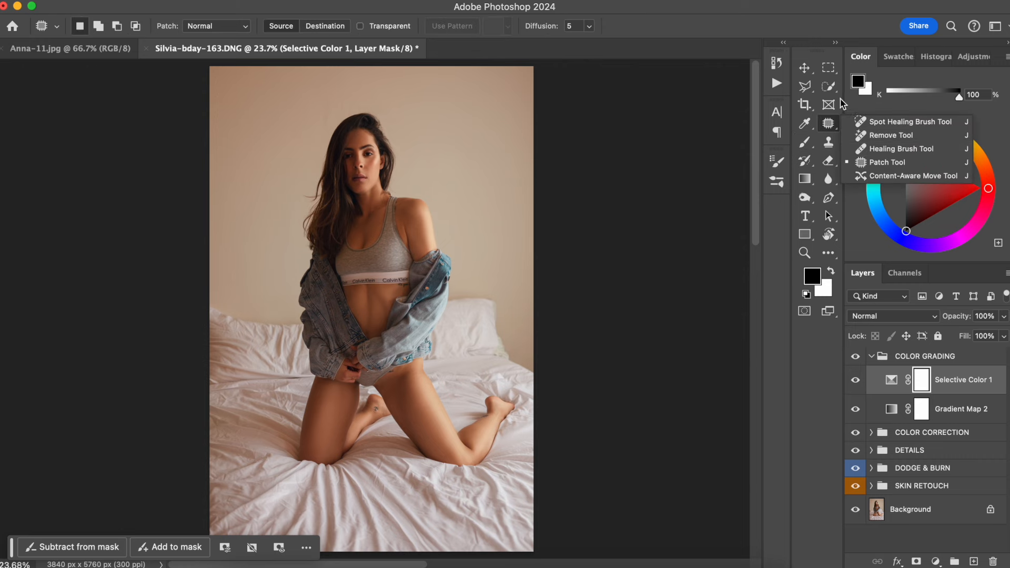
left_click(828, 87)
right_click(830, 88)
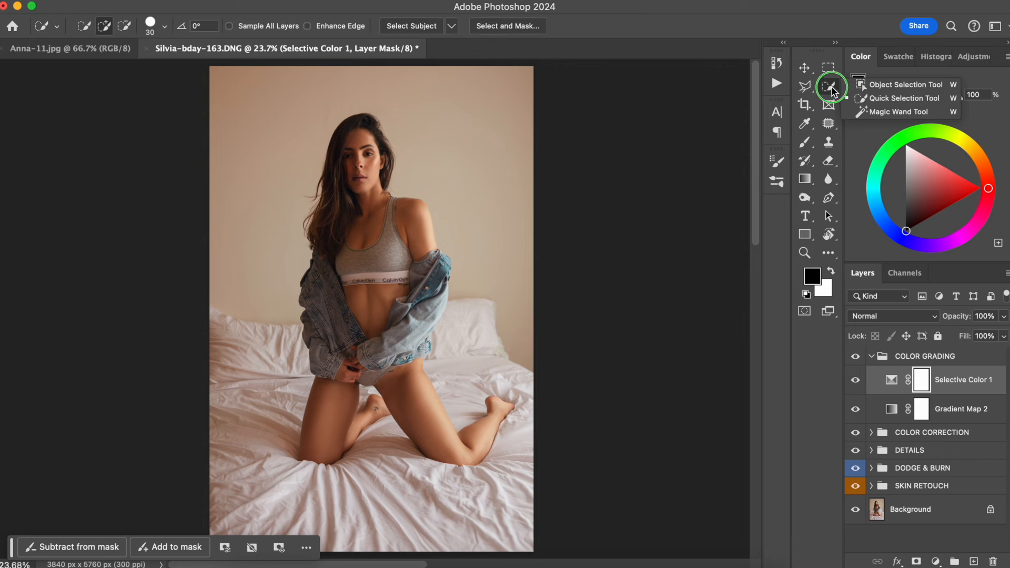
left_click(883, 100)
left_click(492, 224)
mouse_move(330, 90)
left_mouse_down()
mouse_move(253, 165)
mouse_move(255, 351)
mouse_move(224, 325)
mouse_move(298, 329)
left_mouse_up()
key("alt")
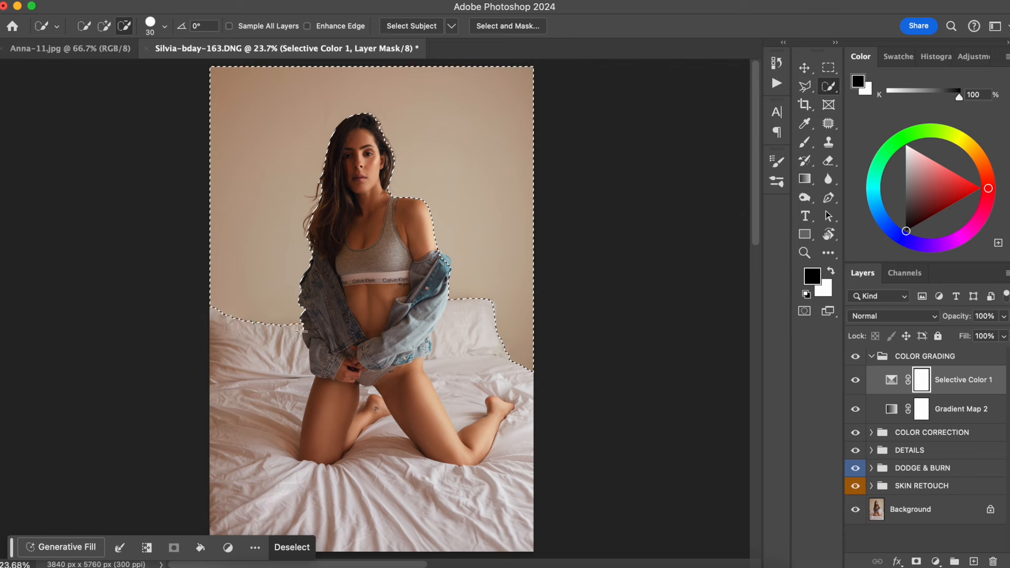
Add a Hue/Saturation adjustment limited to the selected wall and set its Reds to Saturation -29 and Lightness -28.
left_click(936, 561)
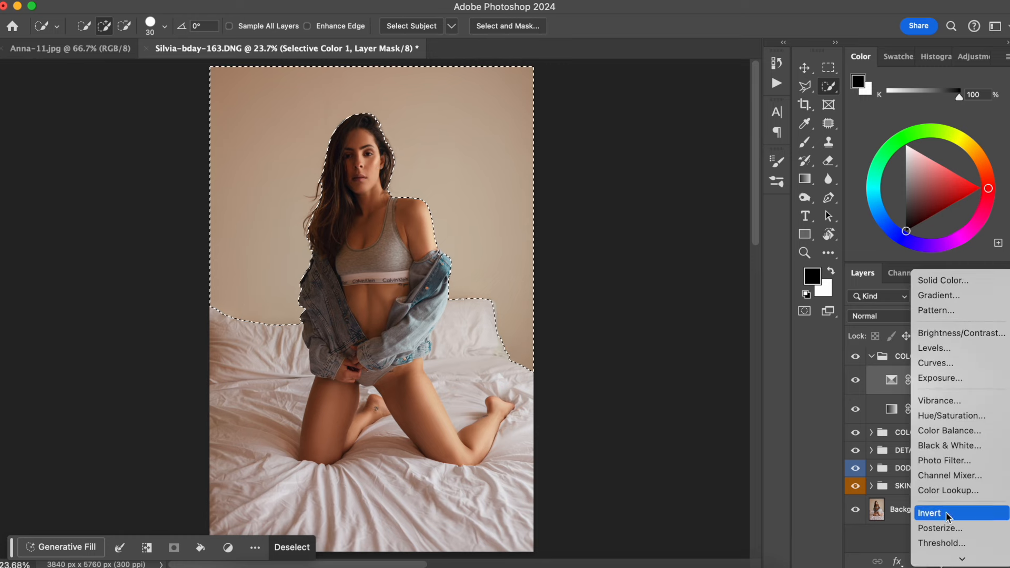
left_click(958, 416)
left_click(597, 261)
left_click_drag(488, 150, 440, 152)
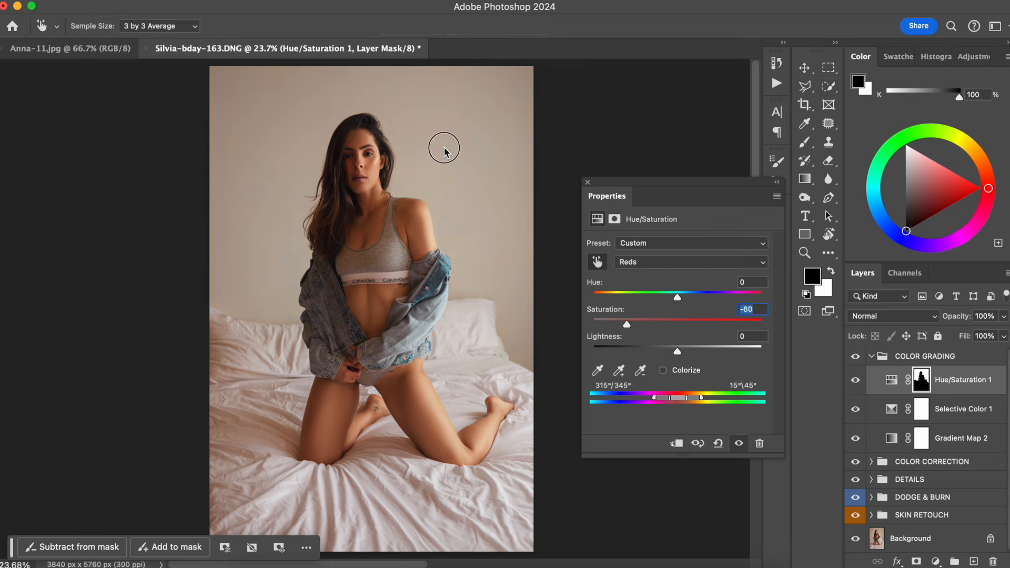
mouse_move(620, 324)
left_mouse_down()
mouse_move(611, 326)
mouse_move(632, 326)
left_mouse_up()
mouse_move(680, 355)
left_mouse_down()
mouse_move(750, 364)
mouse_move(643, 365)
mouse_move(665, 368)
left_mouse_up()
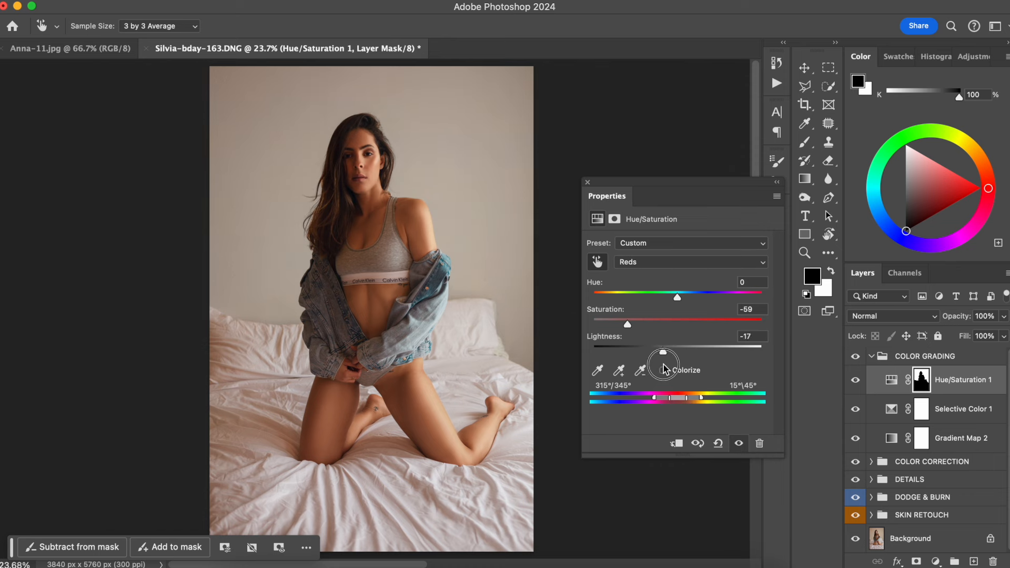
left_click_drag(628, 325, 665, 352)
left_click_drag(644, 326, 656, 355)
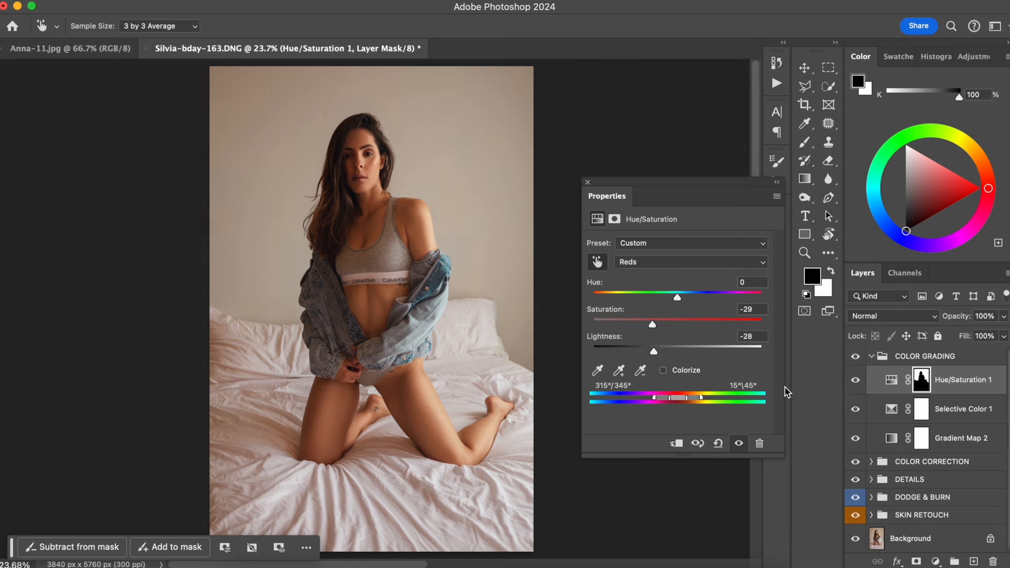
Compare the image with and without the Hue/Saturation layer and the whole COLOR GRADING group, and close the properties.
left_click(856, 380)
left_click(856, 380)
left_click(856, 357)
left_click(855, 357)
left_click(588, 182)
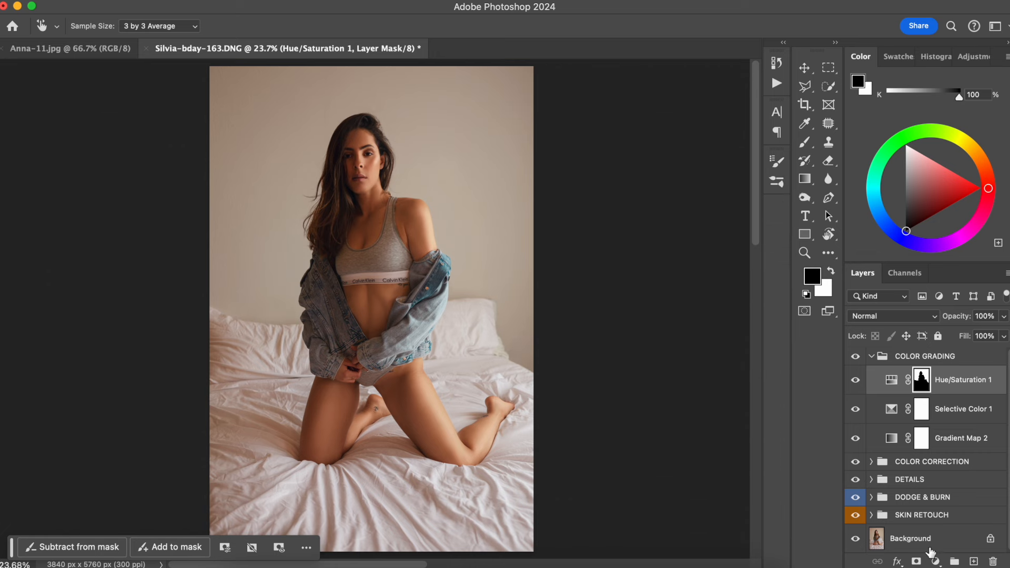
Collapse the COLOR GRADING group and add a Black & White adjustment above it with Reds 12 and Yellows 79.
left_click(871, 357)
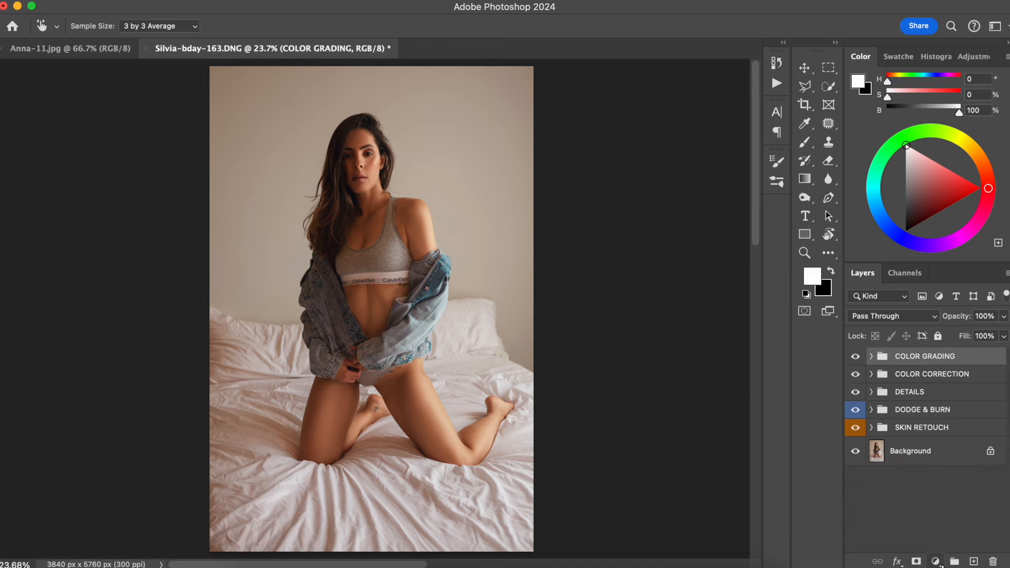
left_click(935, 561)
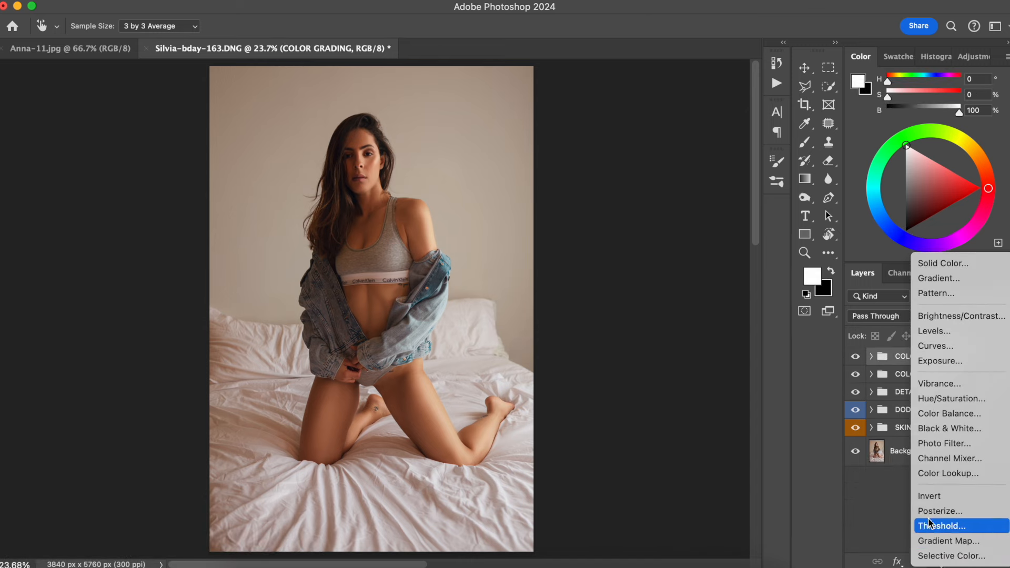
left_click(947, 428)
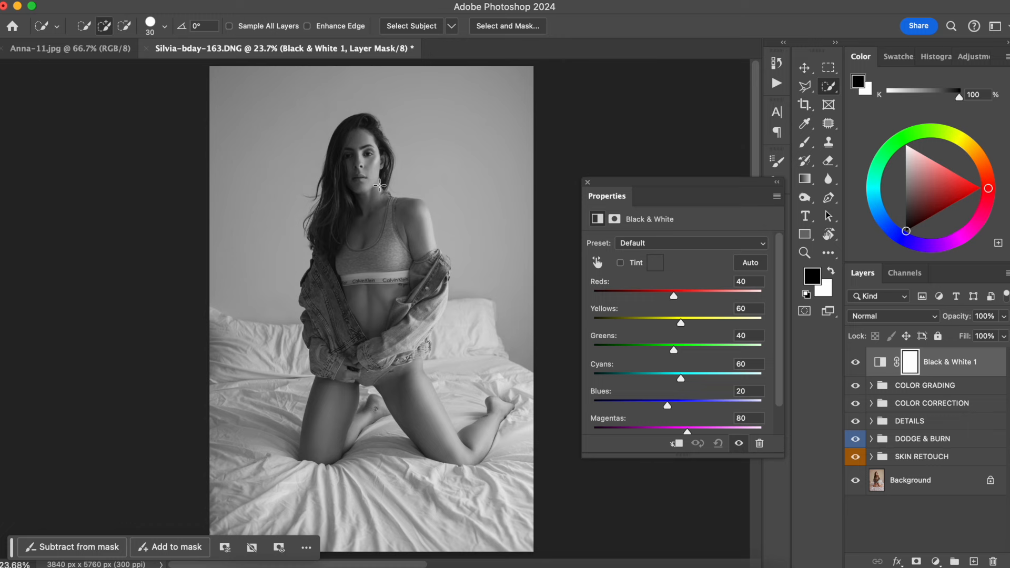
left_click_drag(675, 299, 667, 298)
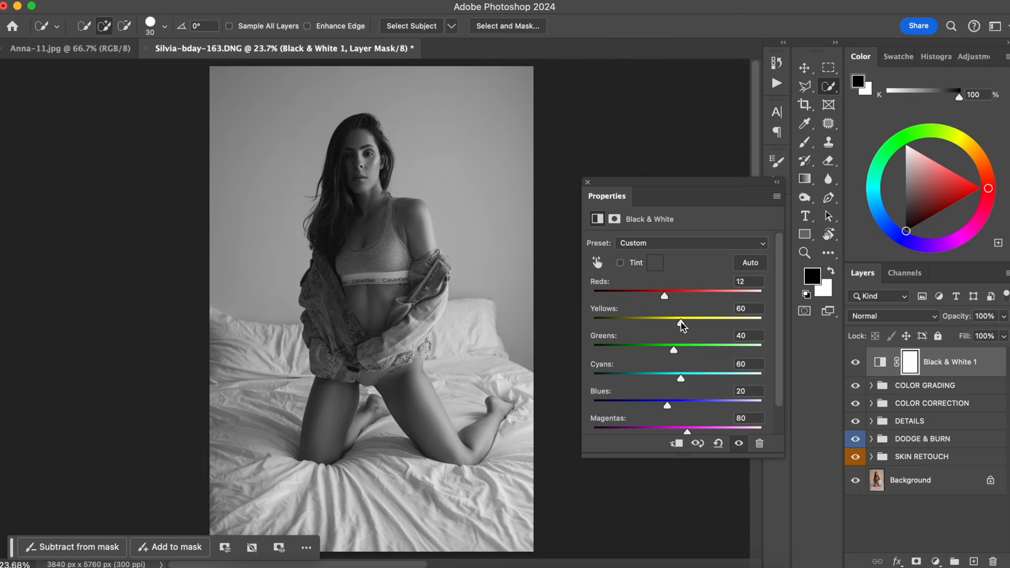
left_click_drag(679, 320, 686, 321)
Blend the Black & White layer in Soft Light at 10% opacity and close its properties.
left_click(894, 316)
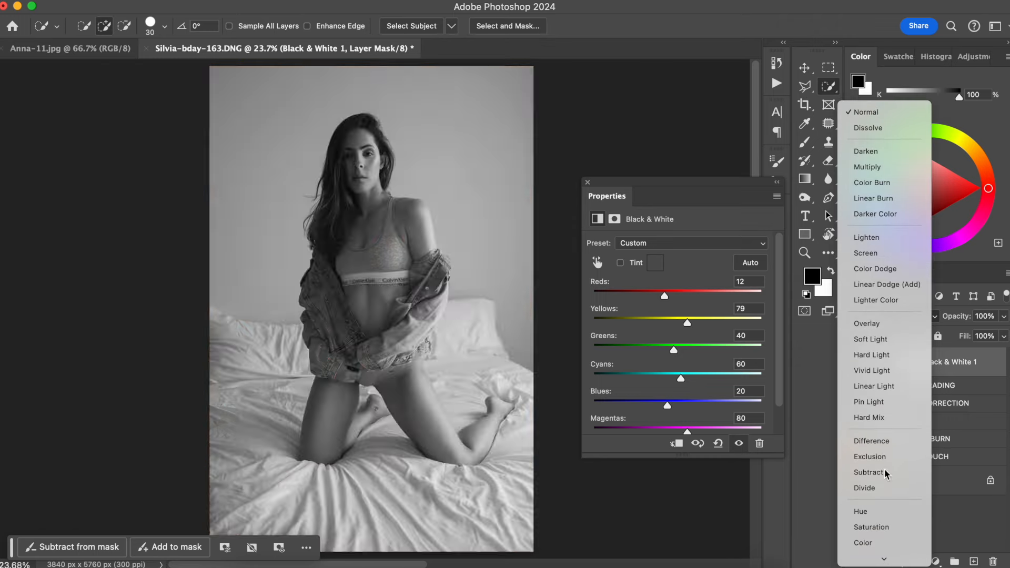
left_click(877, 340)
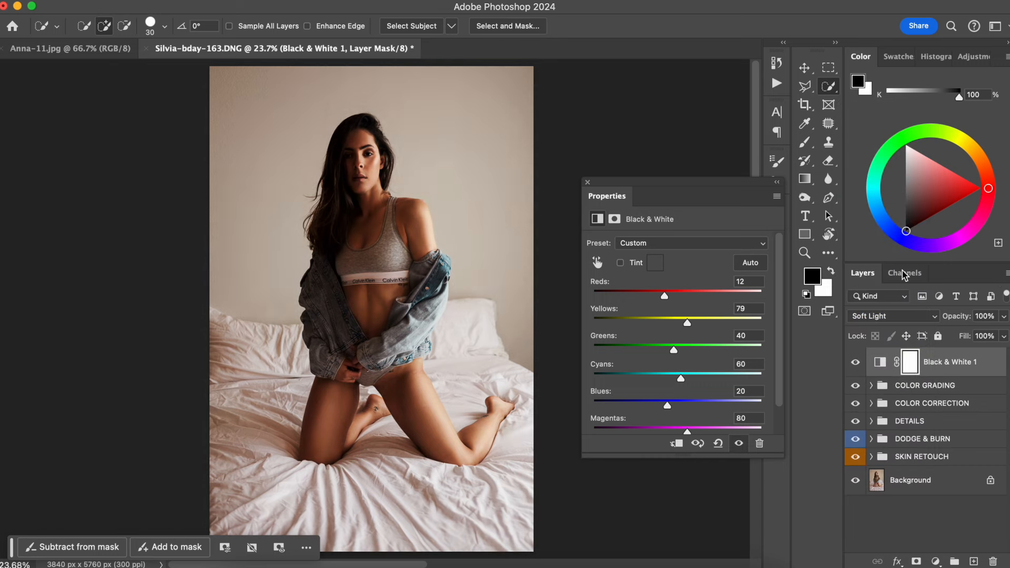
left_click_drag(960, 321, 841, 327)
left_click_drag(955, 321, 959, 319)
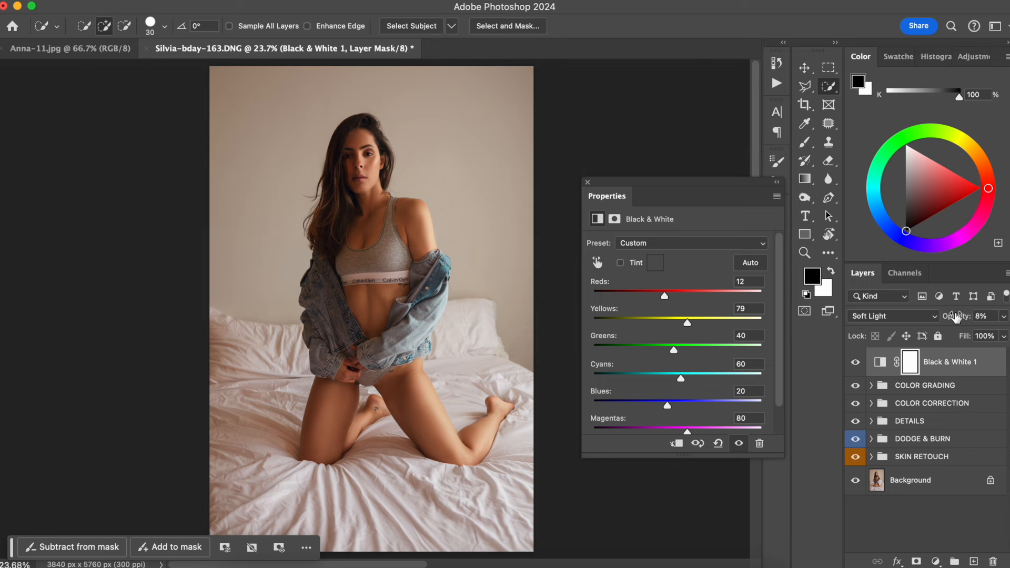
left_click_drag(955, 320, 969, 317)
type("10")
left_click(587, 182)
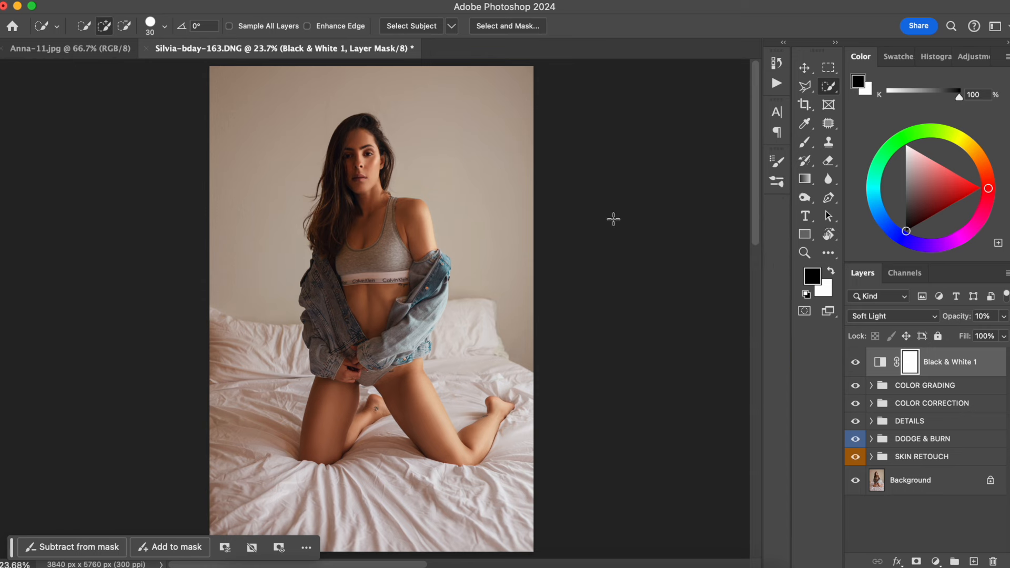
Compare the image with and without the Black & White layer, and against the original Background alone.
left_click(856, 362)
left_click(856, 363)
left_click(856, 363)
left_click(856, 363)
left_click(855, 481, "alt")
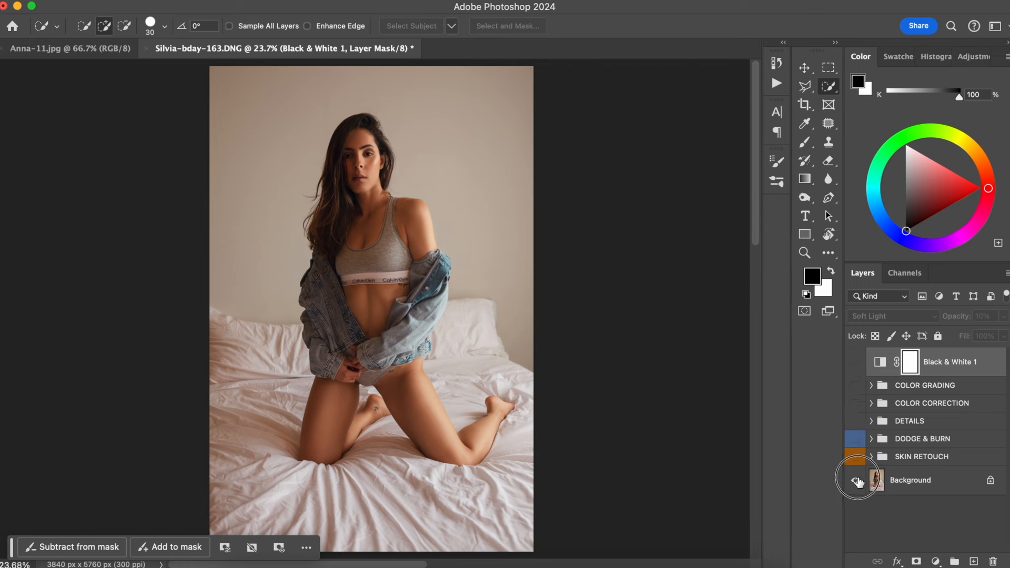
left_click(857, 480, "alt")
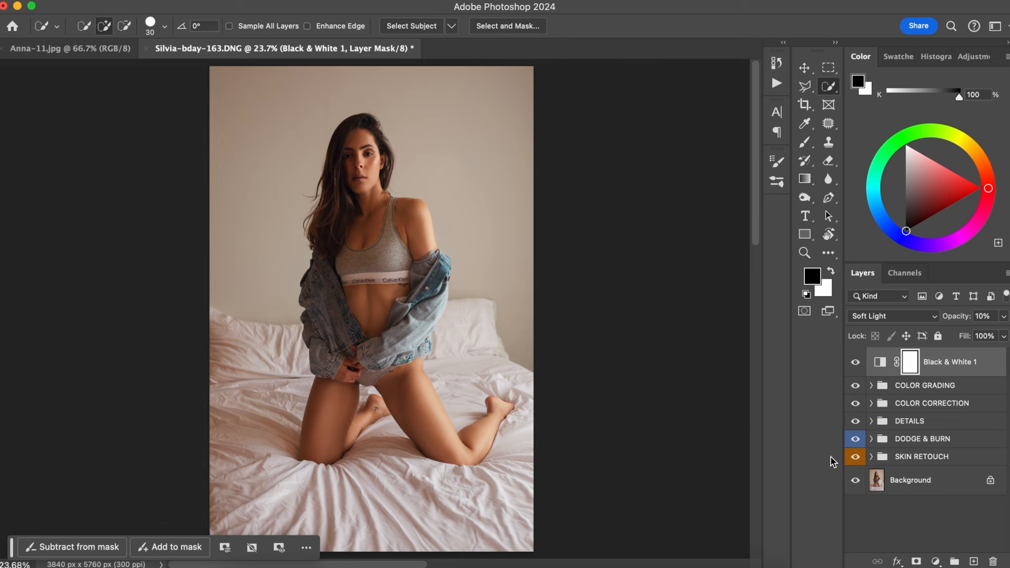
Add a Color Balance adjustment above the Black & White layer and shift its Shadows toward blue and slightly toward cyan.
left_click(935, 561)
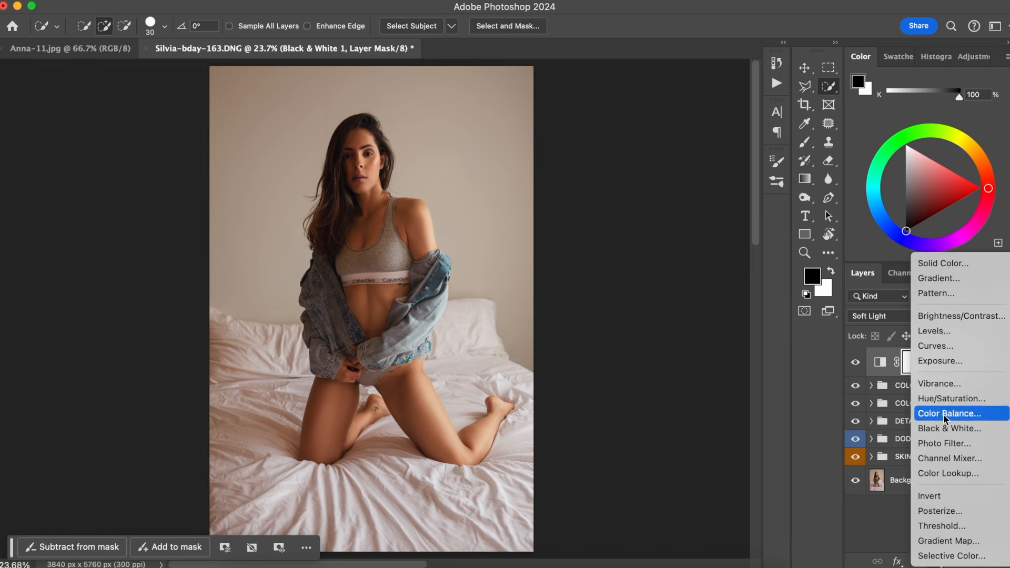
left_click(945, 413)
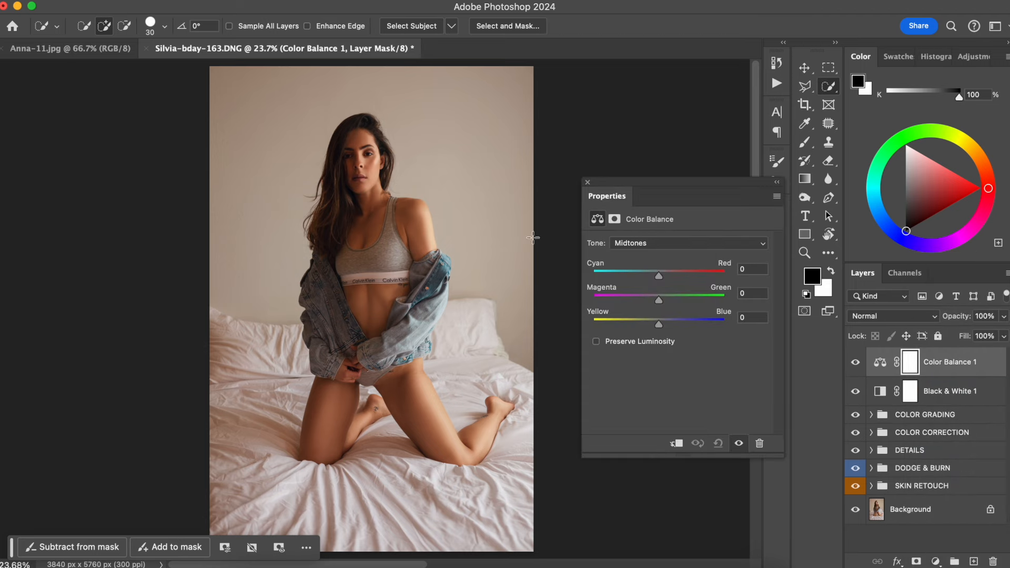
left_click(653, 244)
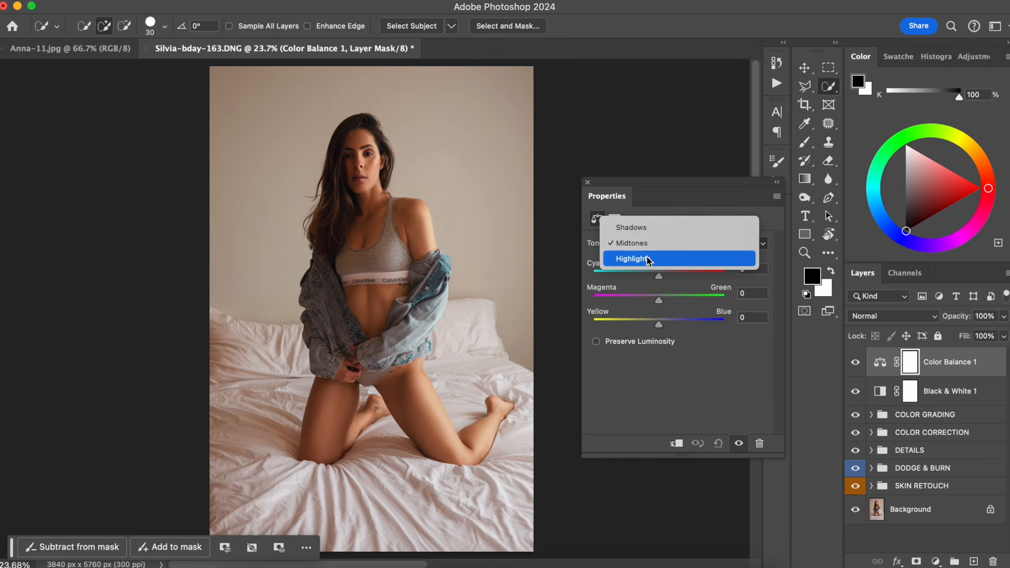
left_click(646, 228)
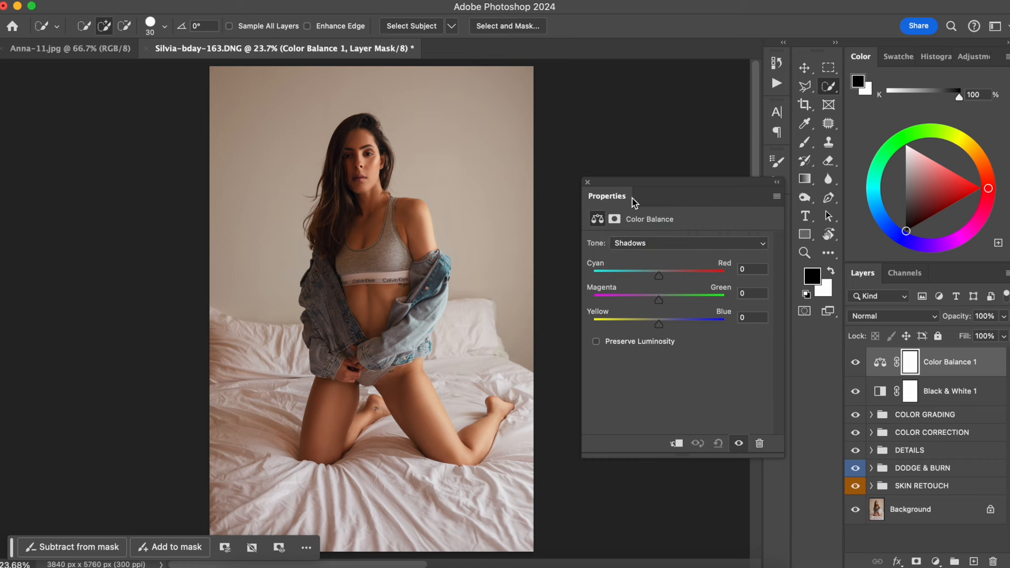
left_click_drag(658, 325, 678, 329)
left_click_drag(662, 279, 650, 281)
Set the Color Balance Highlights to +9 on Cyan-Red and -12 on Yellow-Blue.
left_click(658, 241)
left_click(657, 275)
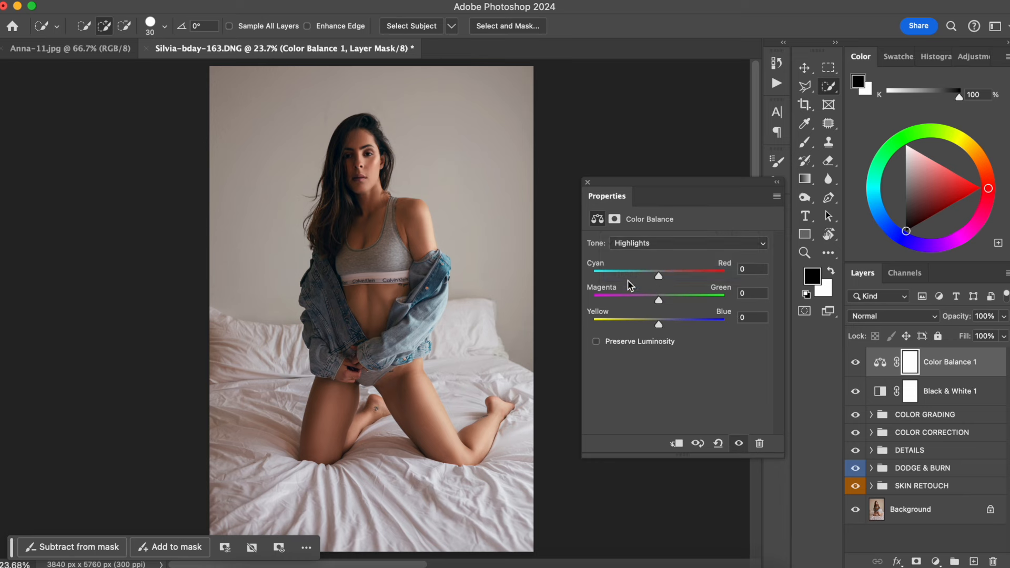
left_click_drag(659, 325, 655, 324)
left_click_drag(658, 275, 662, 275)
left_click_drag(655, 325, 649, 325)
left_click_drag(662, 276, 666, 281)
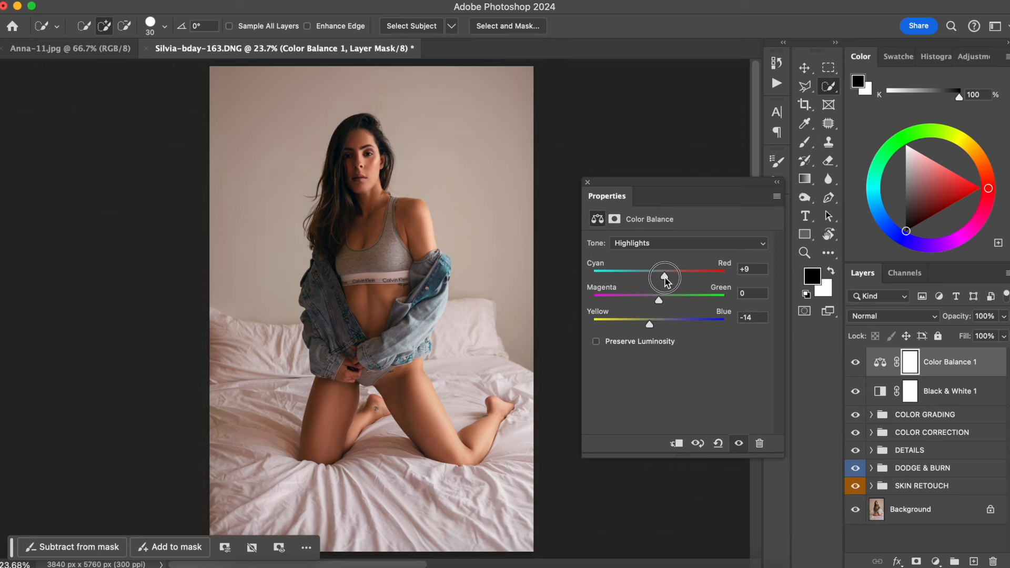
left_click_drag(650, 328, 651, 323)
Shift the Color Balance Midtones to about -10 on Cyan-Red and slightly toward blue.
left_click(680, 243)
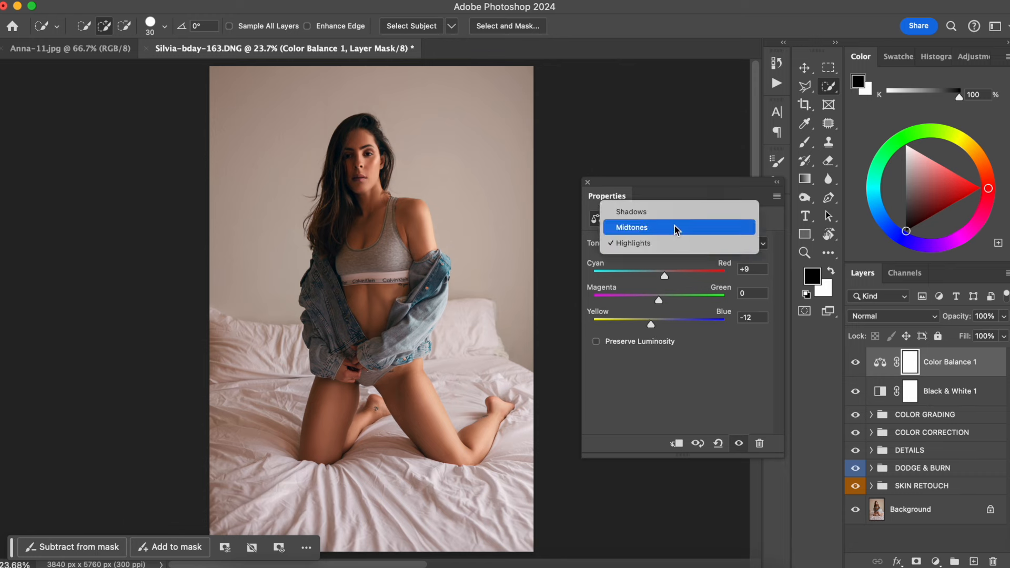
left_click(674, 232)
left_click_drag(660, 276, 652, 277)
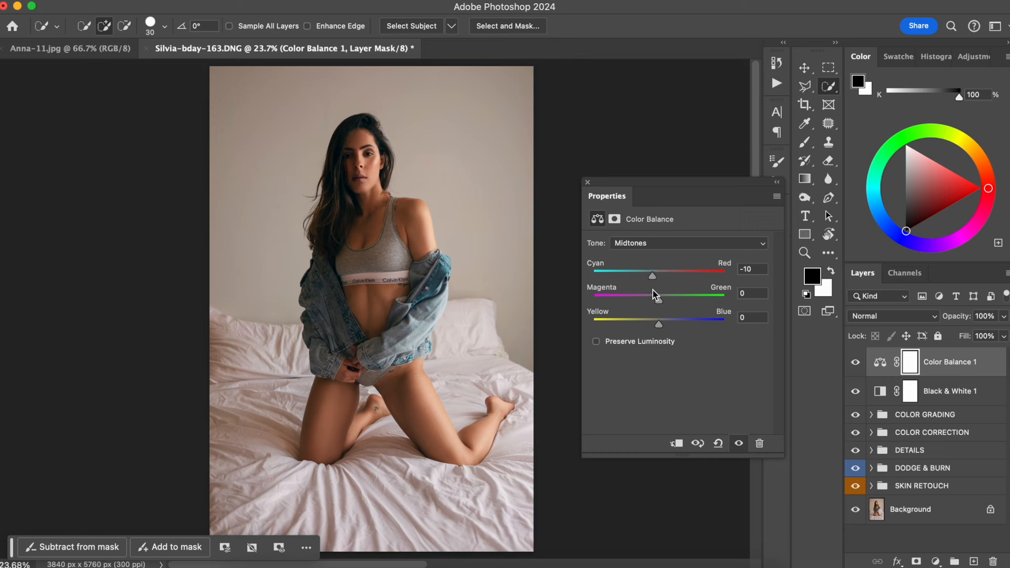
left_click_drag(659, 325, 664, 327)
left_click_drag(655, 280, 652, 280)
Try stronger red and yellow shifts in the Color Balance Highlights.
left_click(664, 244)
left_click(664, 260)
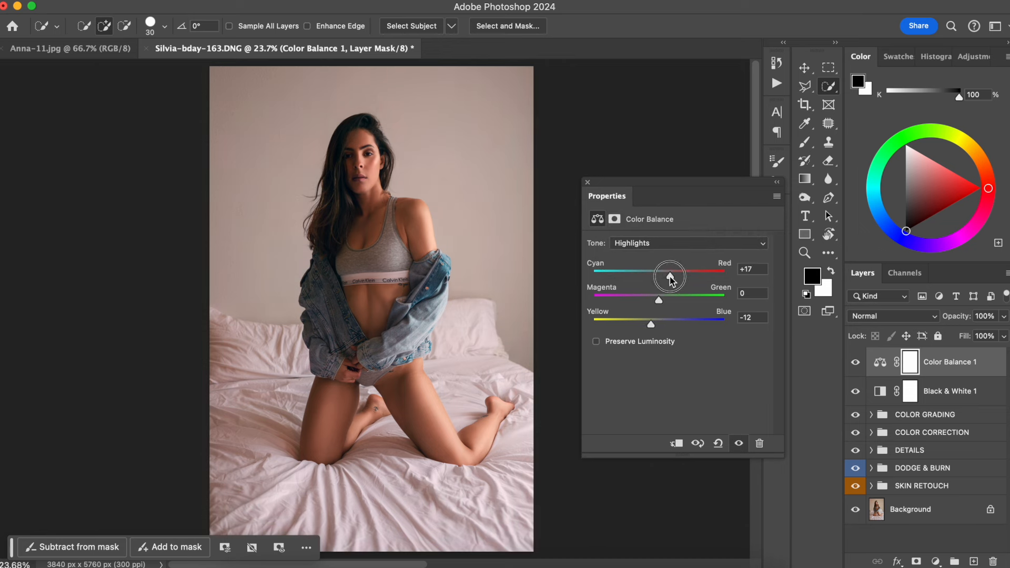
left_click(652, 324)
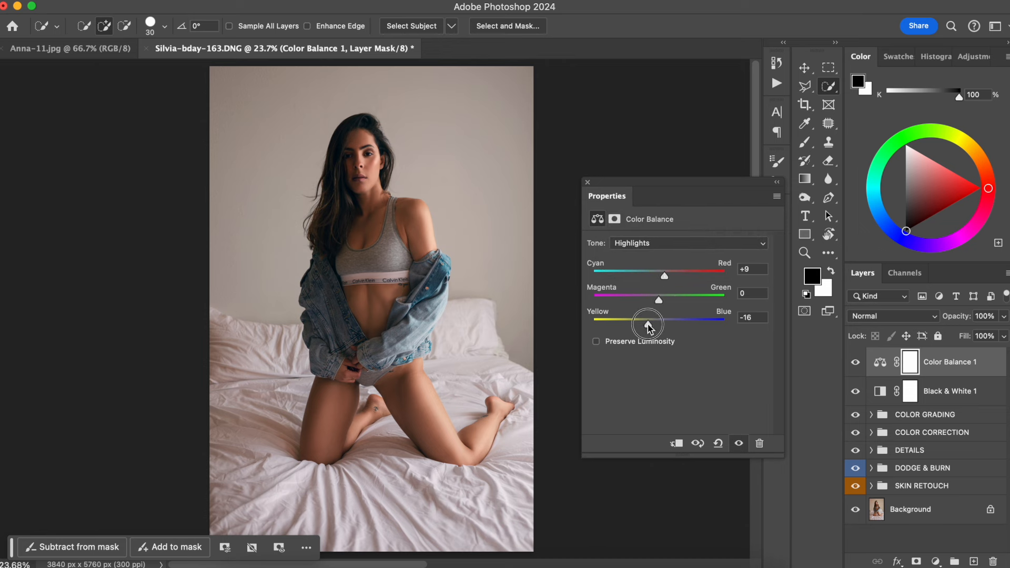
left_click_drag(665, 277, 665, 281)
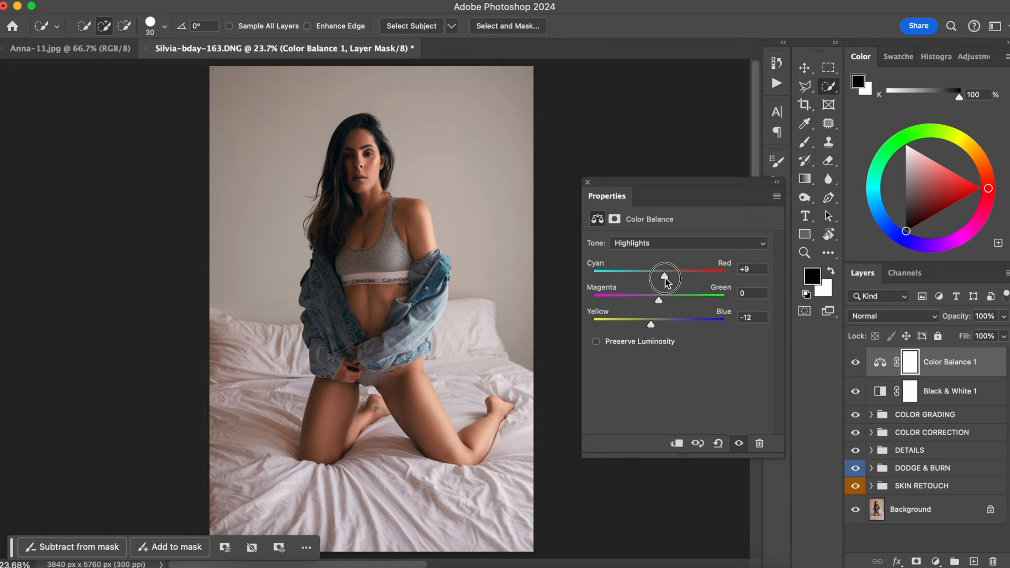
Set the Color Balance Shadows to -19 on Cyan-Red and +34 on Yellow-Blue.
left_click(665, 243)
left_click(655, 209)
left_click_drag(652, 278, 646, 282)
left_click_drag(677, 325, 682, 325)
Compare the image with and without the Color Balance layer, and close its properties.
left_click(856, 362)
left_click(855, 362)
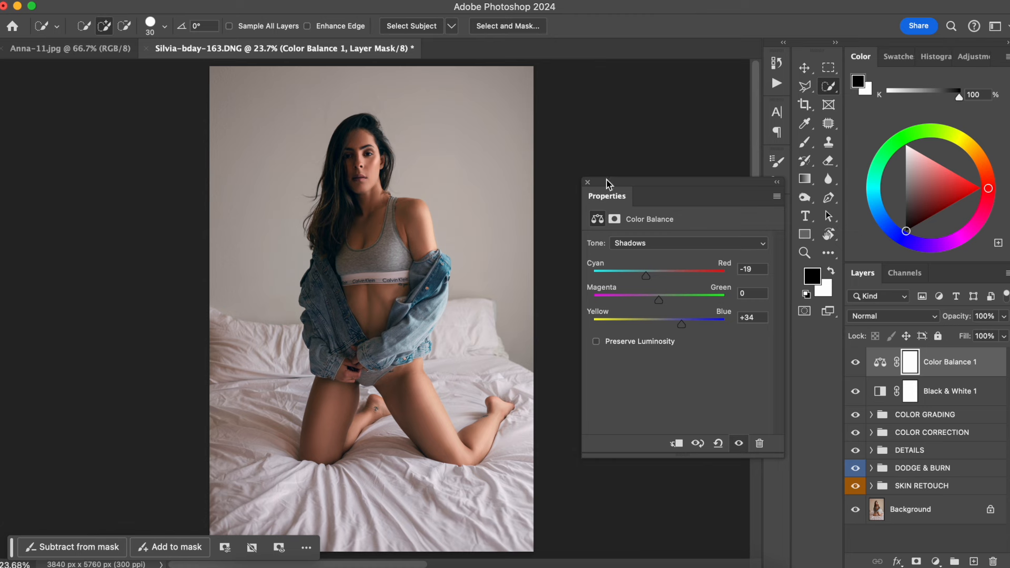
left_click(588, 183)
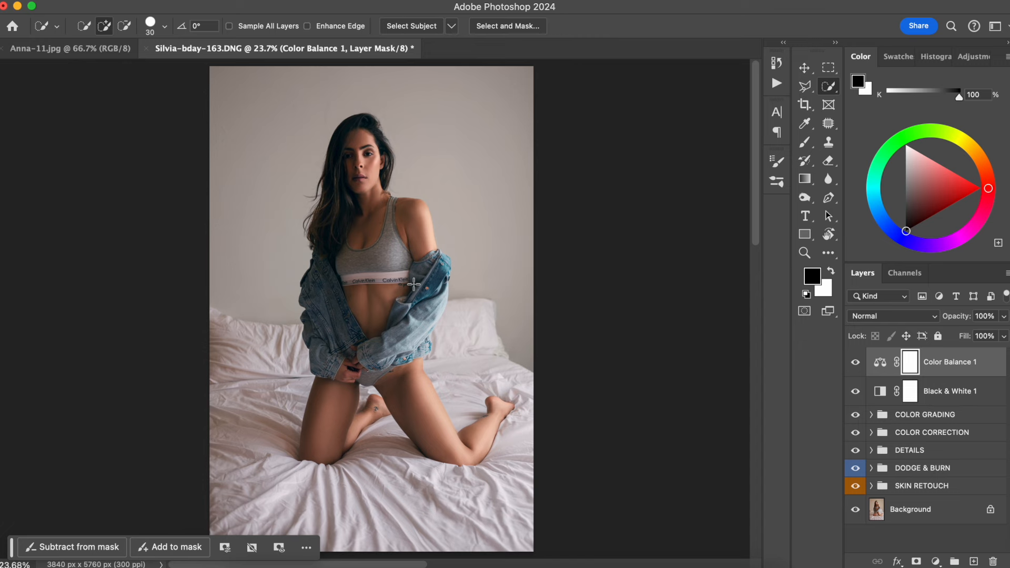
left_click(855, 362)
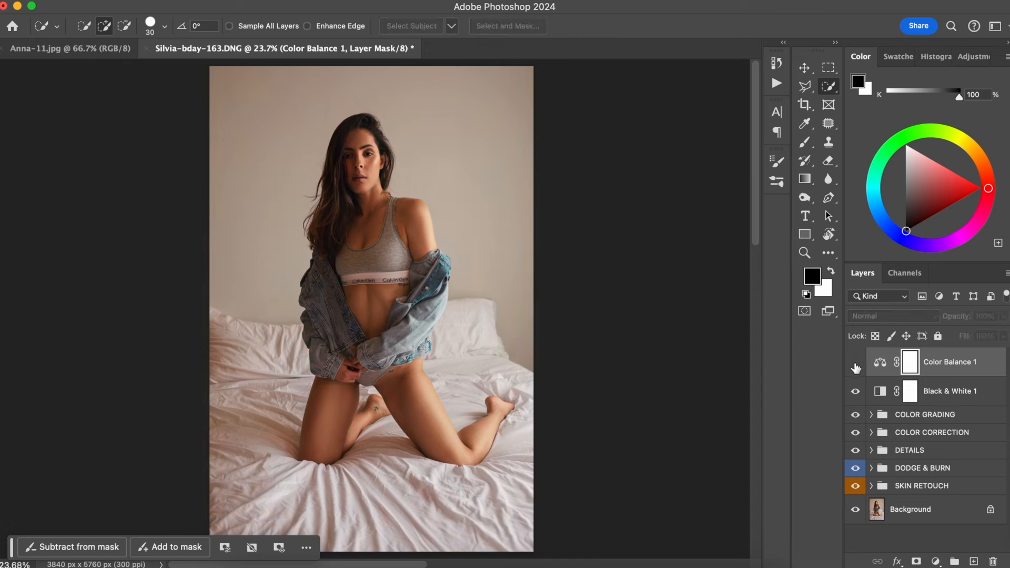
left_click(855, 362)
left_click(855, 363)
left_click(855, 364)
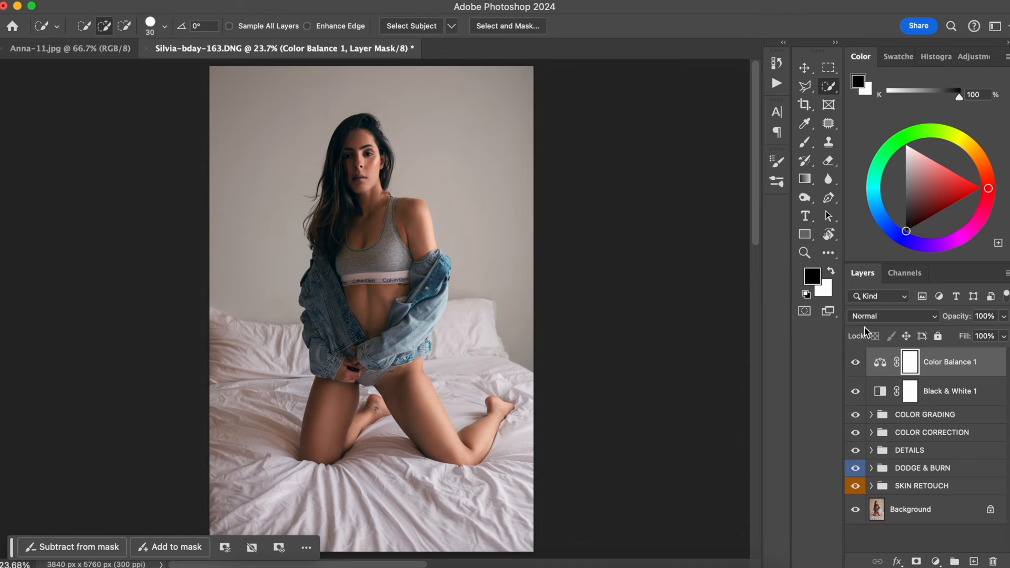
Try the Hue blend mode on the Color Balance layer and compare the image with and without it.
left_click(876, 314)
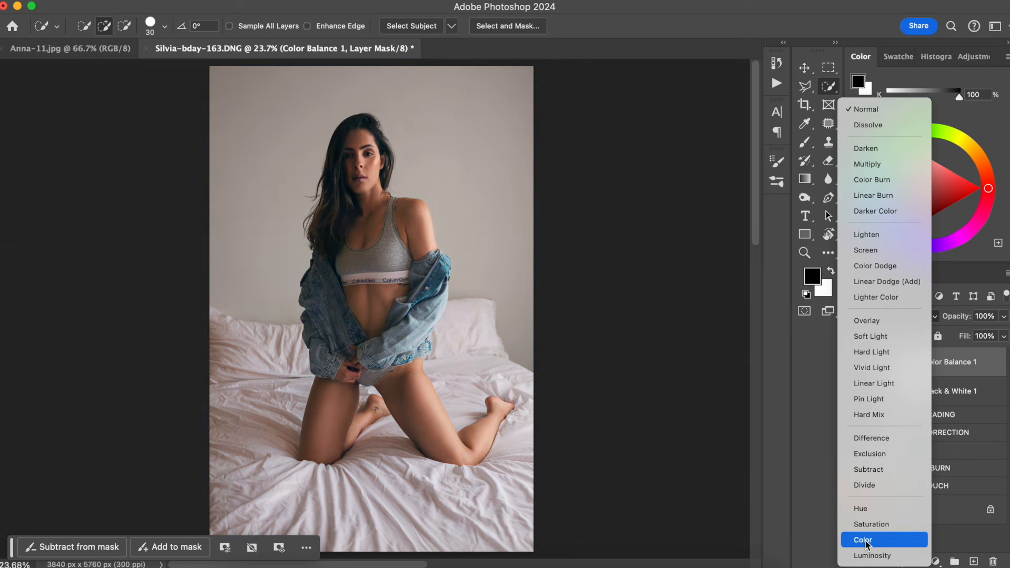
left_click(860, 508)
left_click(856, 363)
left_click(855, 363)
Try the Color blend mode on the Color Balance layer and compare the image with and without it.
left_click(866, 318)
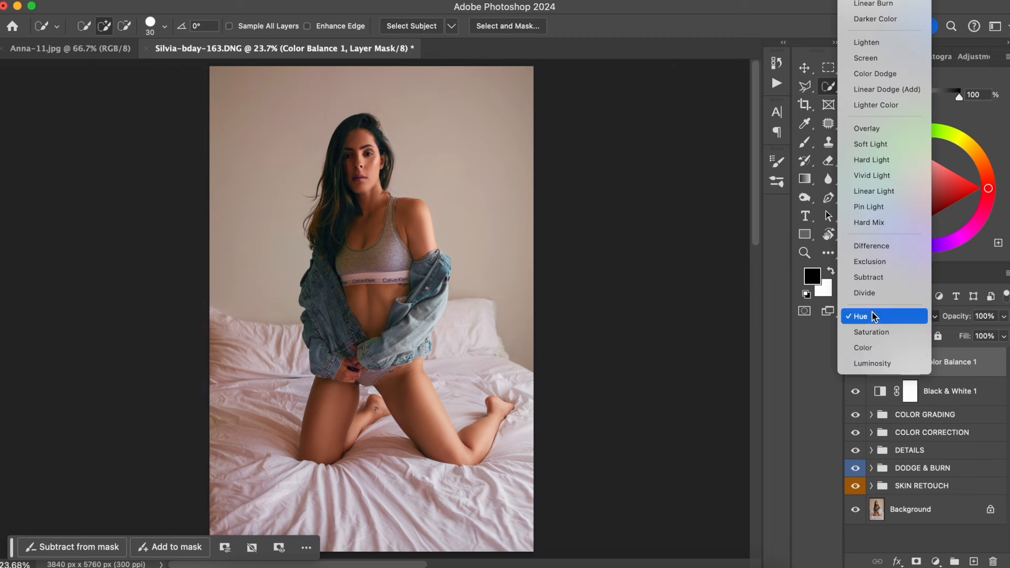
left_click(868, 349)
left_click(856, 362)
left_click(857, 362)
left_click(856, 362)
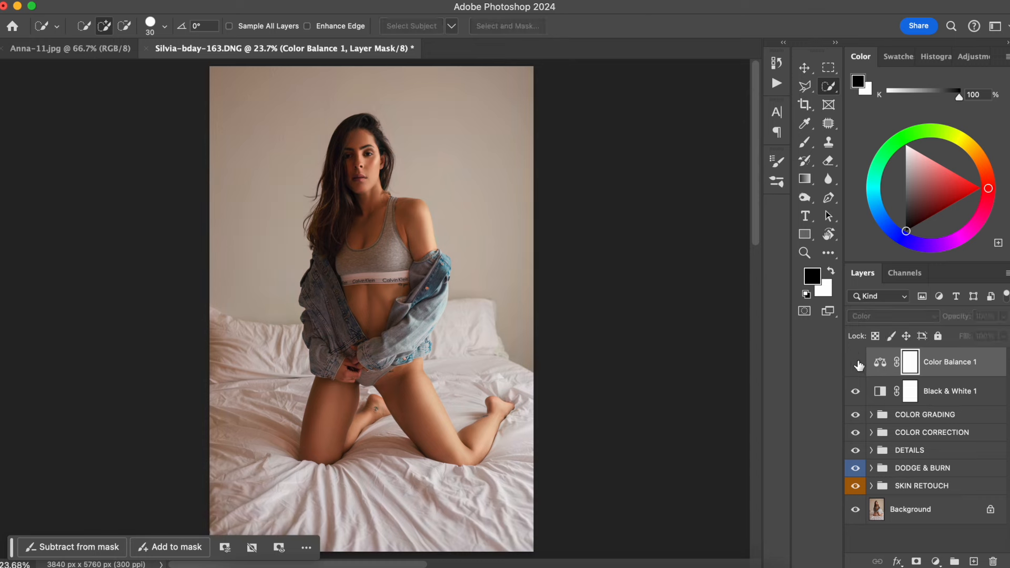
left_click(856, 362)
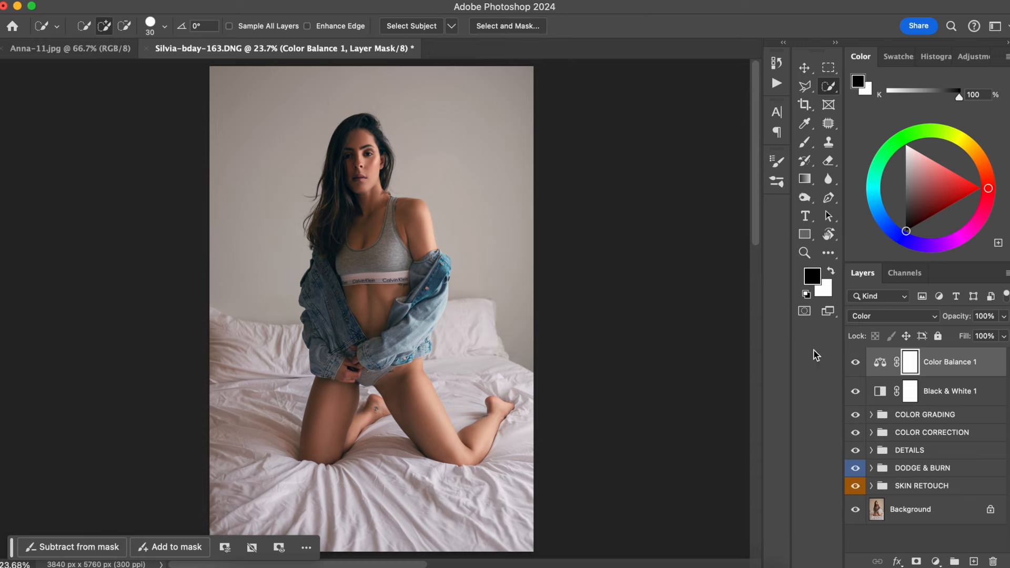
Return the Color Balance layer to the Normal blend mode and check the image with and without it.
left_click(862, 317)
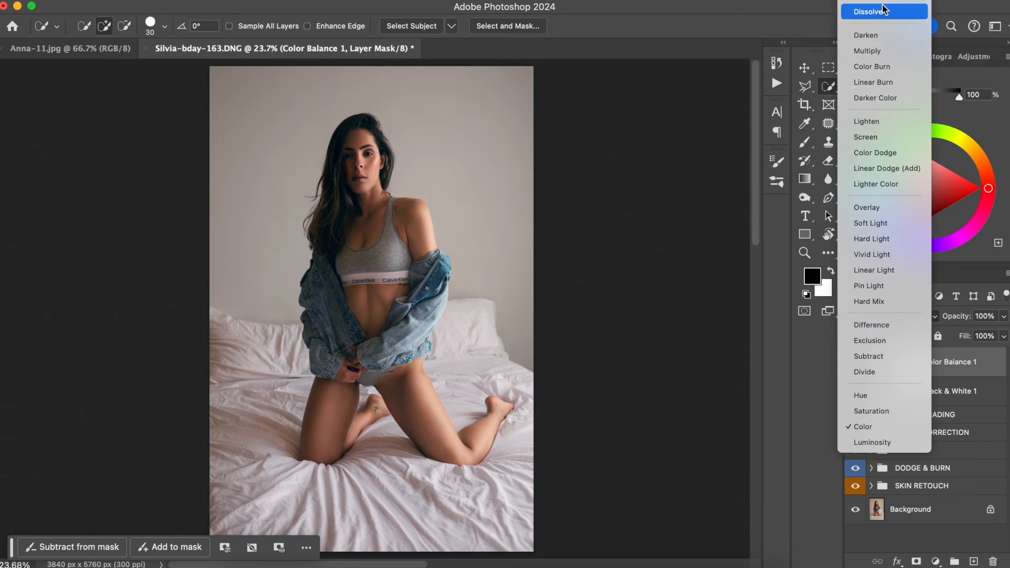
left_click(883, 2)
left_click(859, 364)
left_click(857, 363)
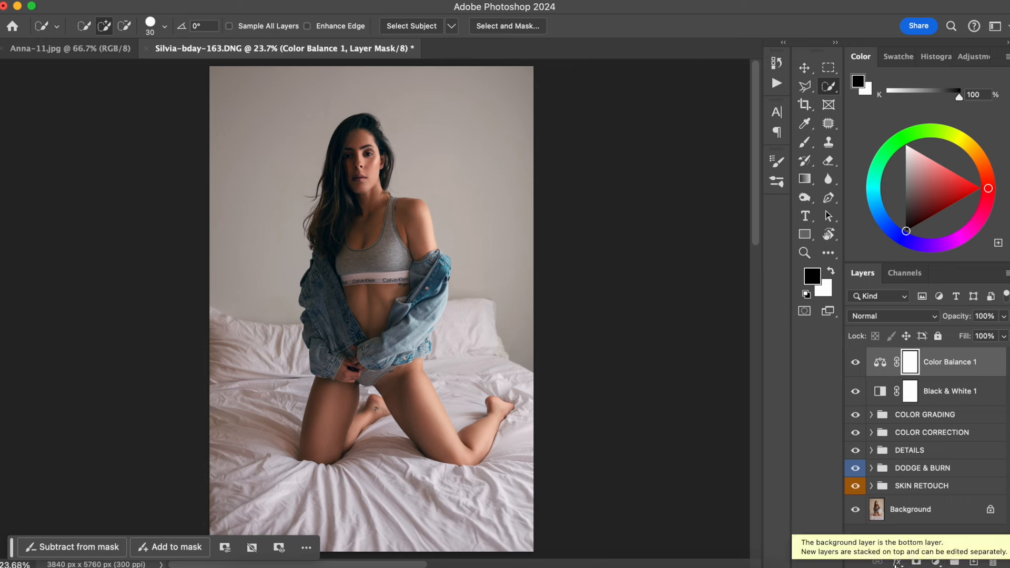
Add a Gradient fill layer with a linear white-to-transparent gradient at 90°, positioned over the lower half of the image.
left_click(936, 562)
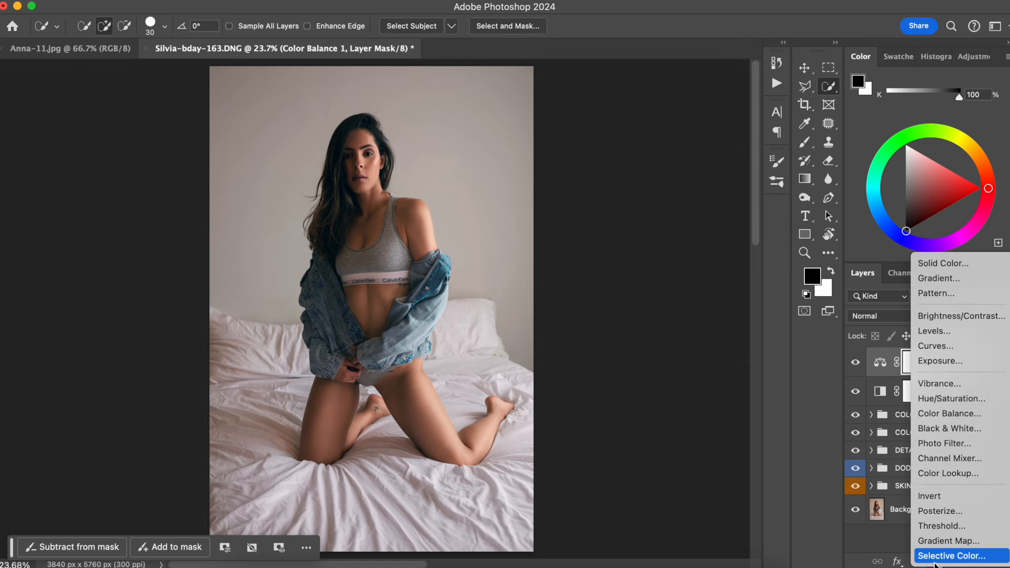
left_click(953, 279)
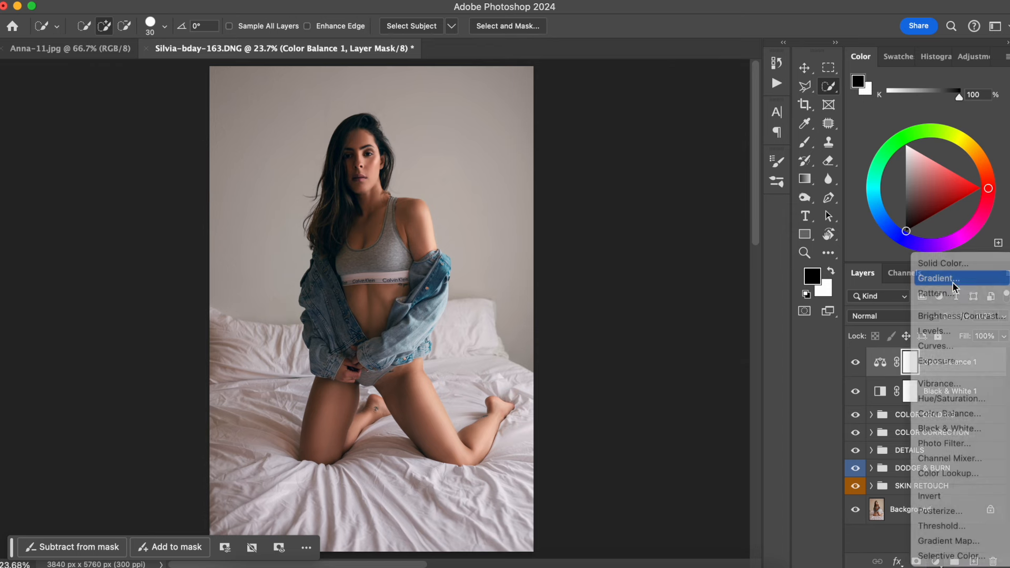
left_click_drag(639, 261, 399, 301)
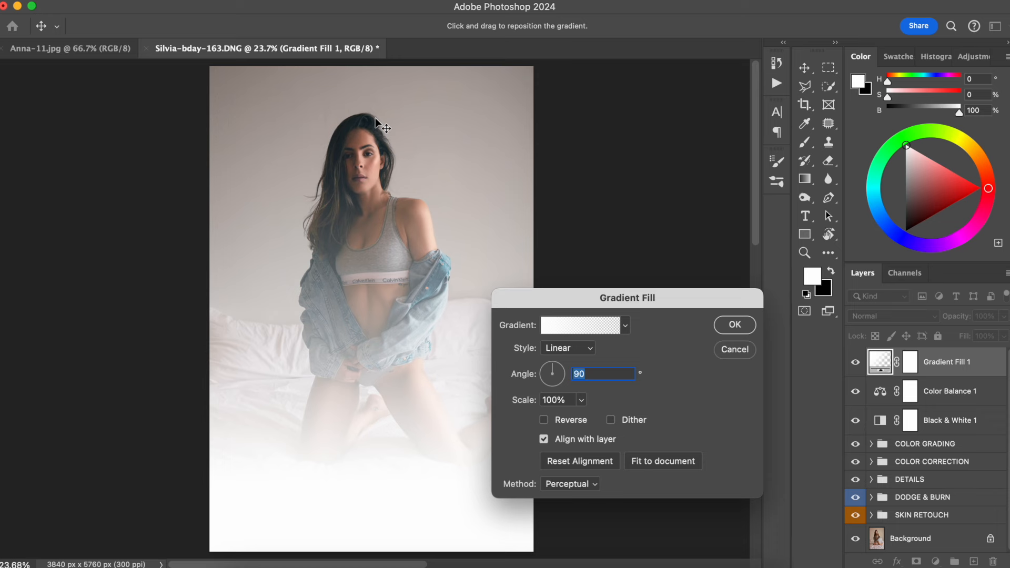
left_click_drag(380, 283, 374, 301)
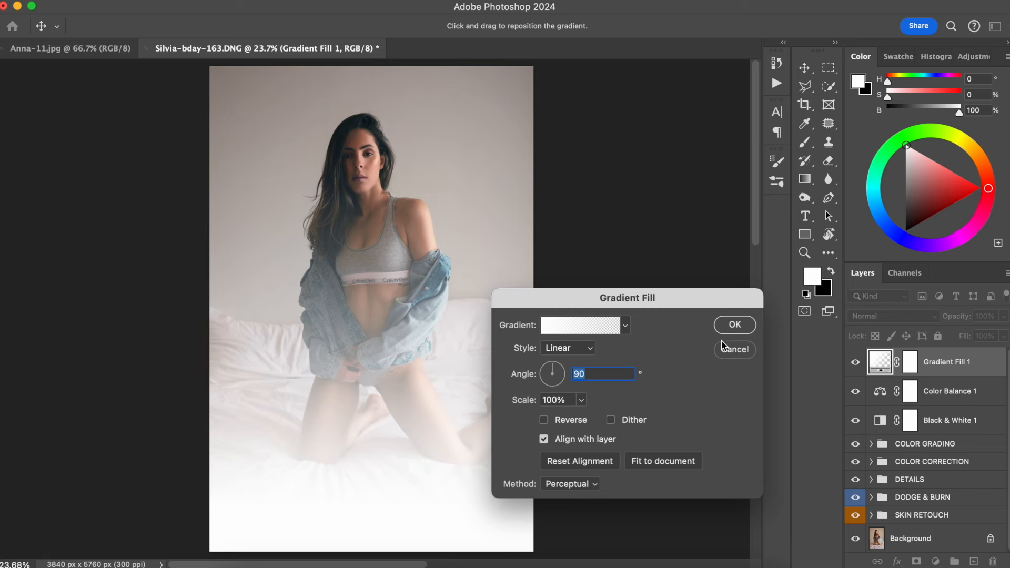
left_click(735, 325)
Set the Gradient Fill layer to the Screen blend mode at 35% opacity and compare the image with and without it.
left_click(891, 317)
left_click(901, 322)
left_click(901, 322)
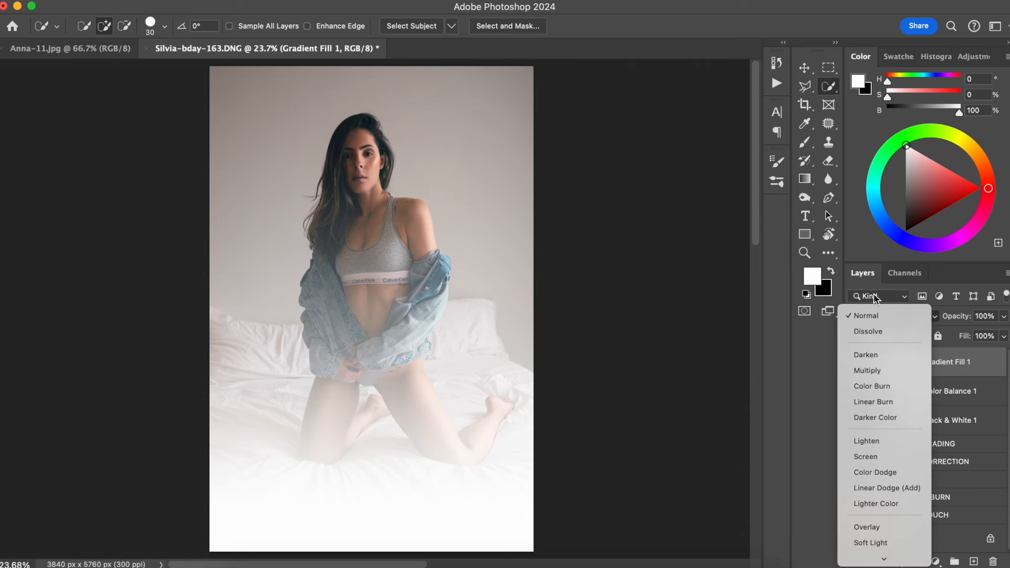
left_click(884, 460)
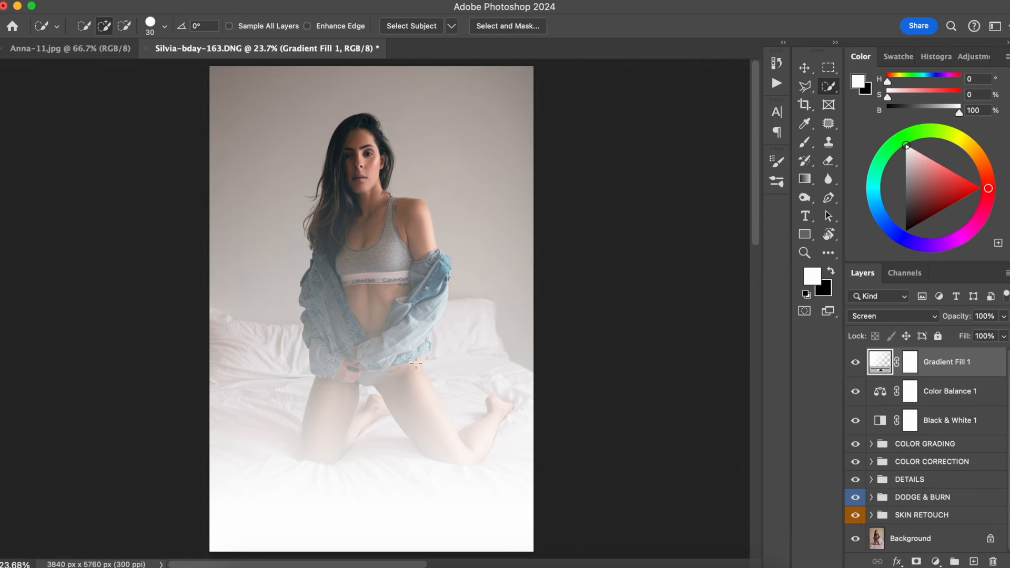
left_click_drag(963, 317, 681, 287)
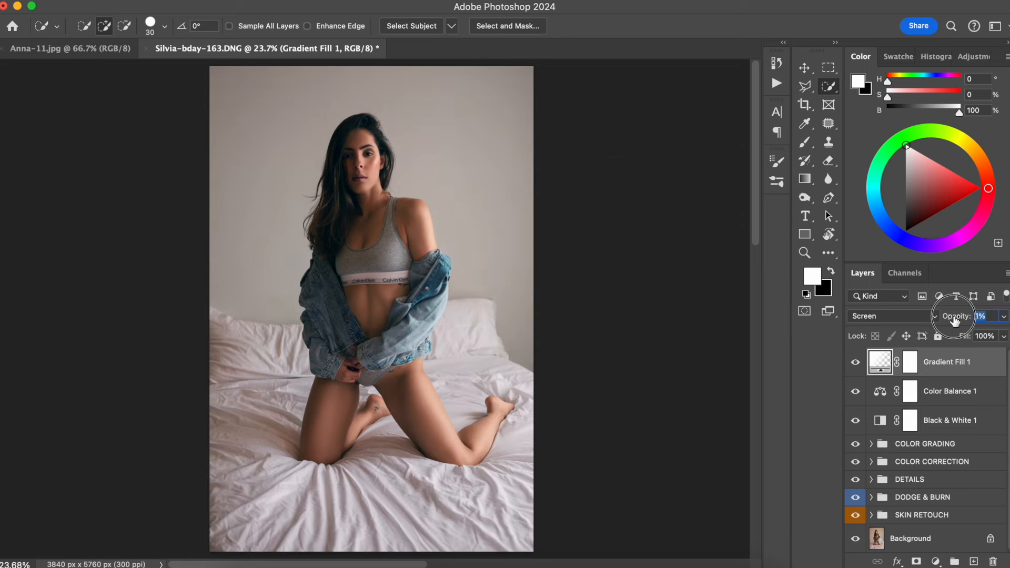
left_click_drag(955, 317, 960, 322)
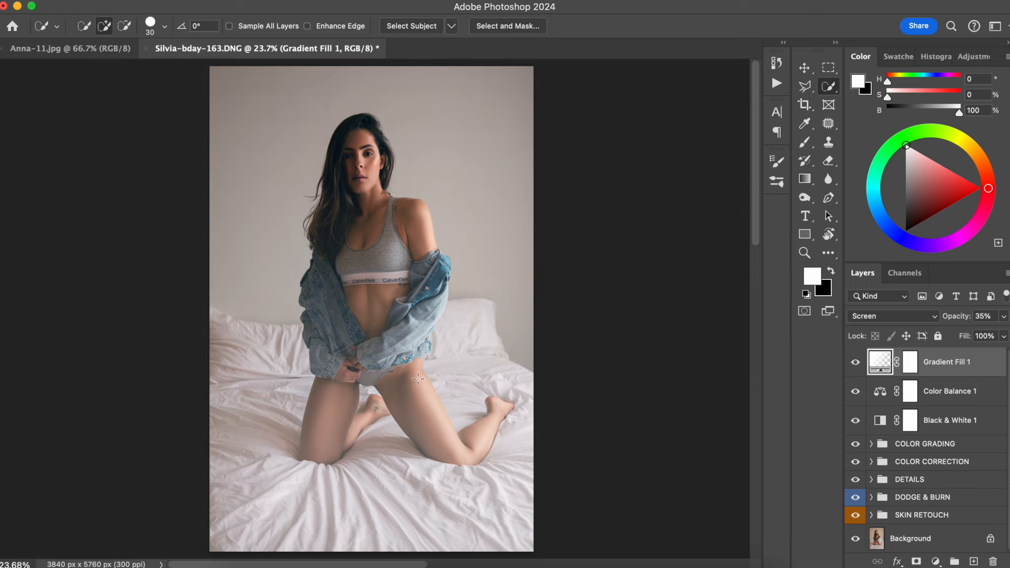
left_click(856, 363)
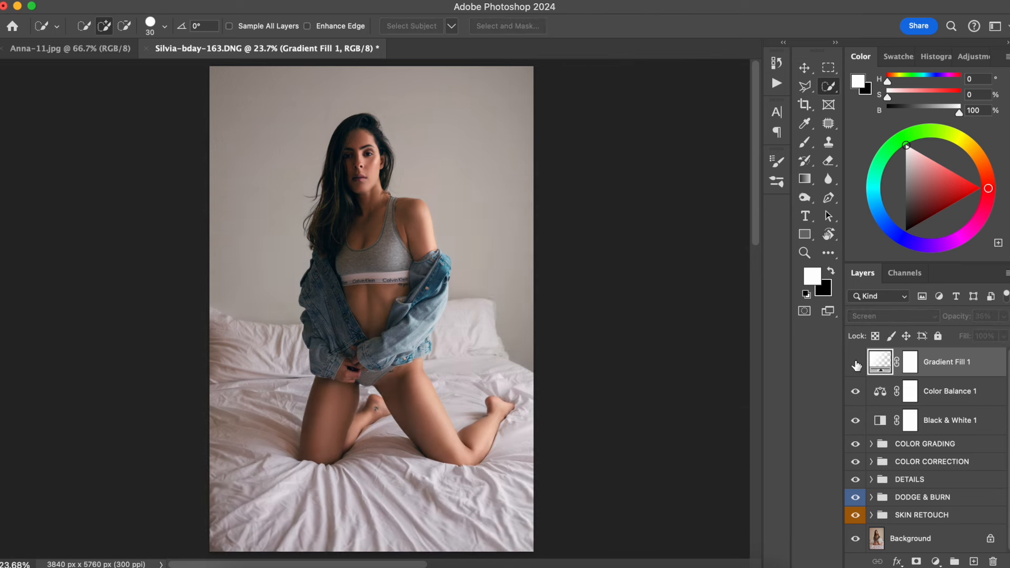
left_click(857, 363)
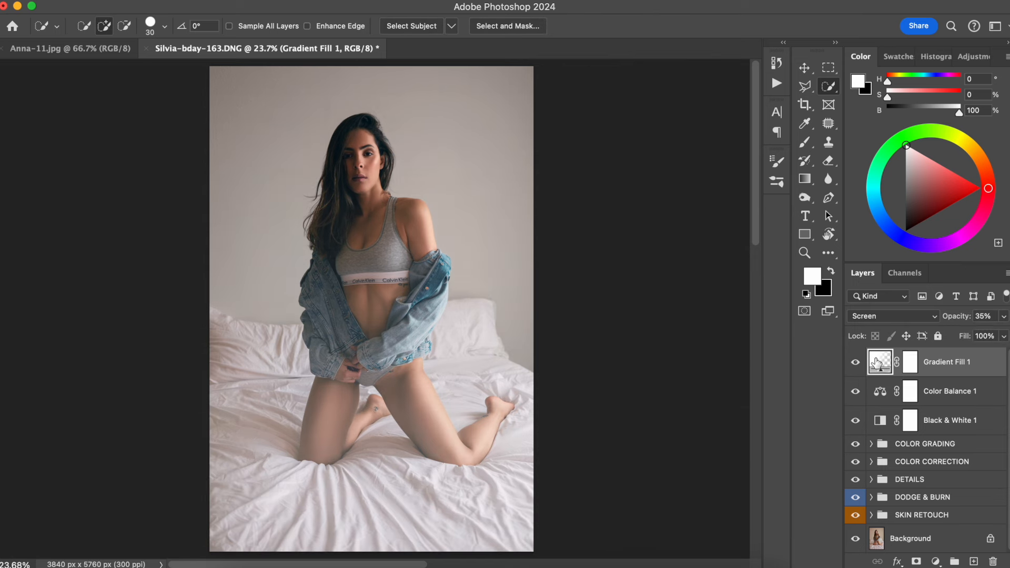
Try a medium blue sampled from the denim jacket as the gradient fill's starting colour.
double_click(876, 363)
left_click_drag(585, 304, 661, 252)
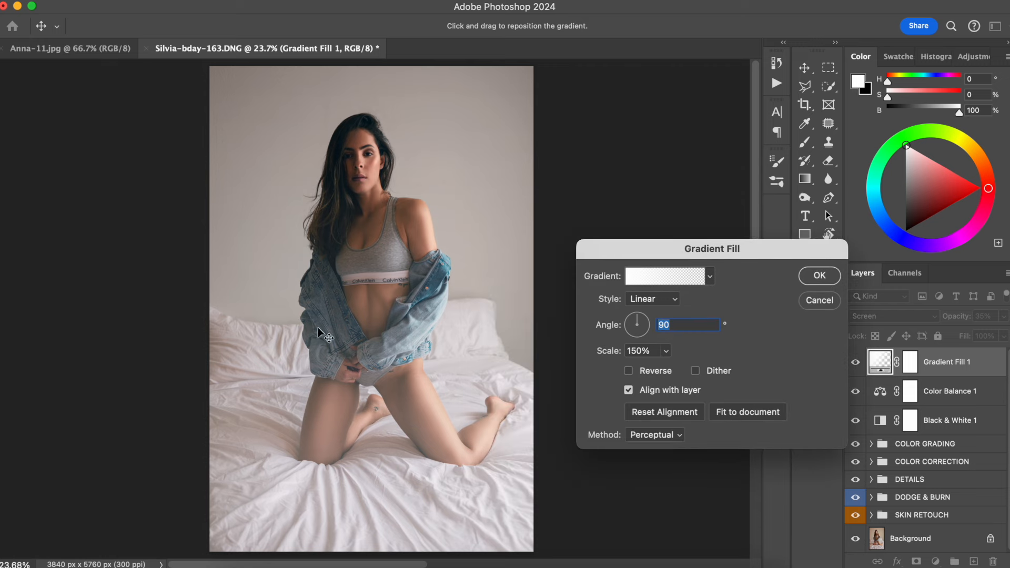
left_click(647, 279)
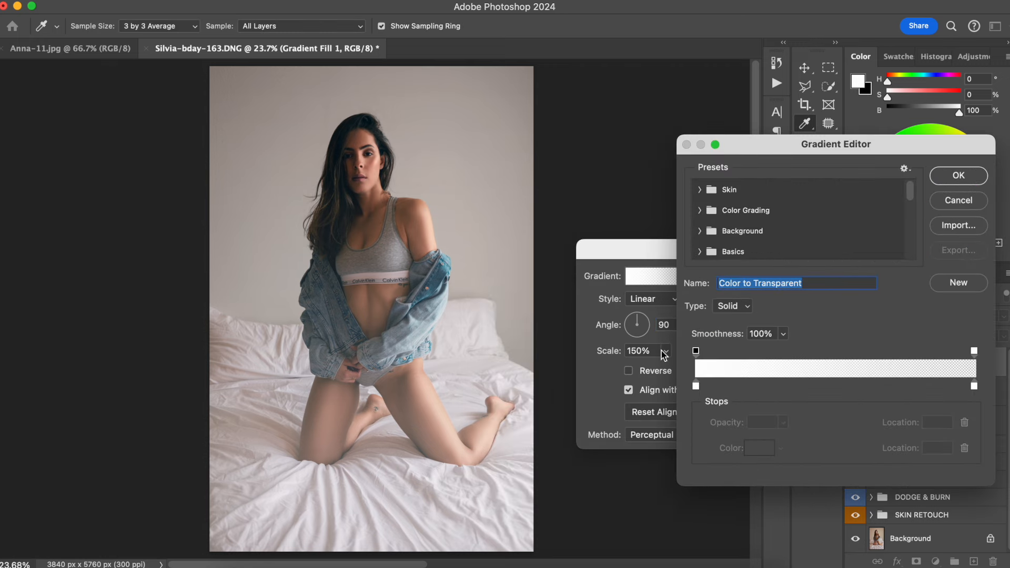
left_click(696, 386)
left_click(437, 268)
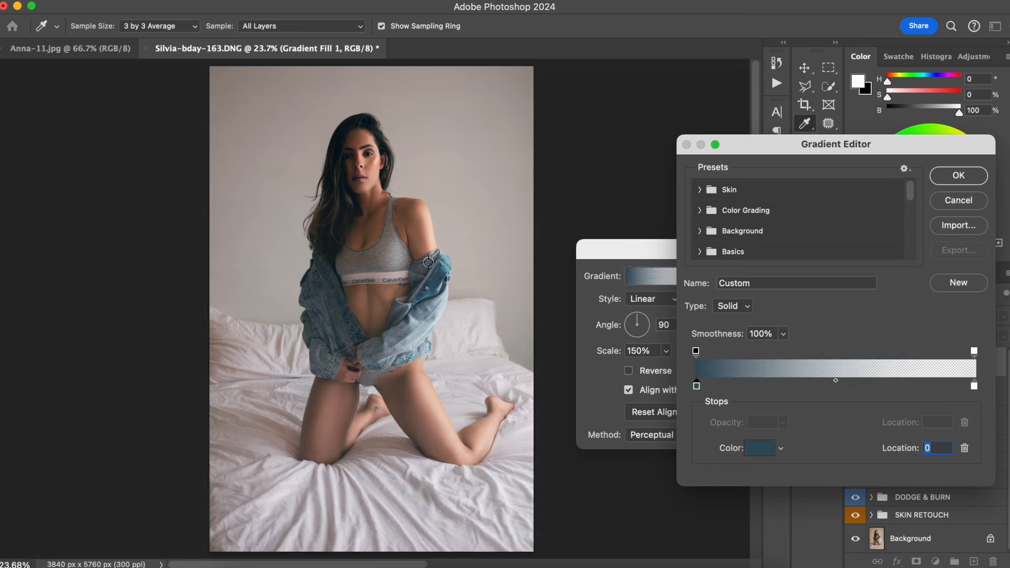
left_click(437, 311)
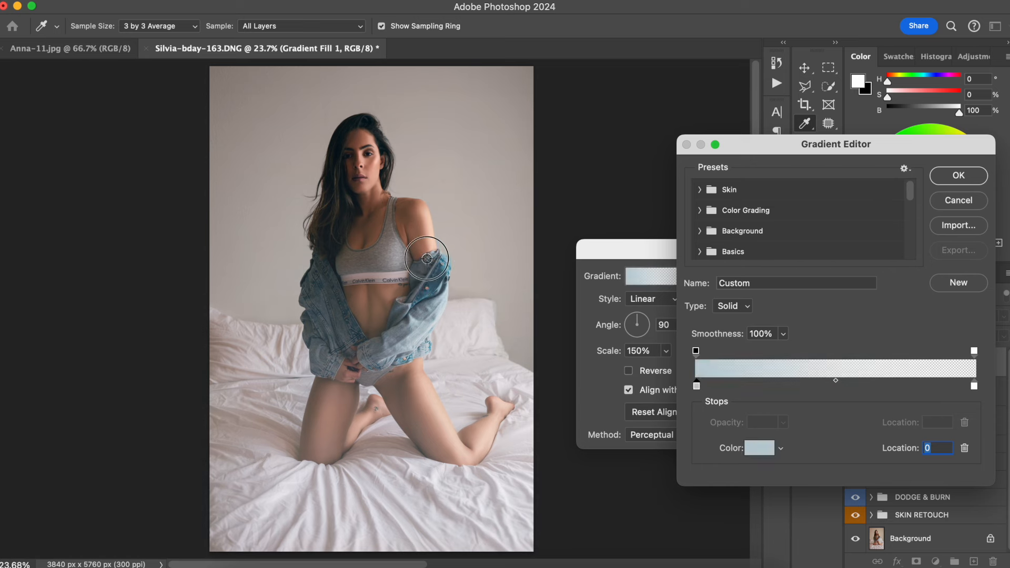
left_click(439, 267)
left_click(444, 270)
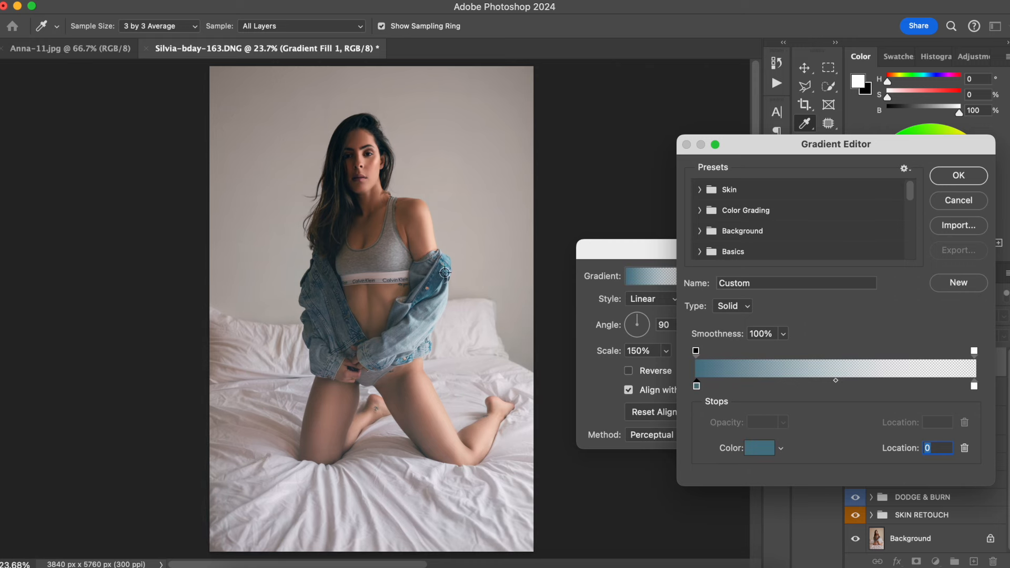
left_click(958, 175)
left_click(822, 273)
Compare the image with and without the blue gradient fill.
left_click(855, 364)
left_click(856, 365)
left_click(857, 366)
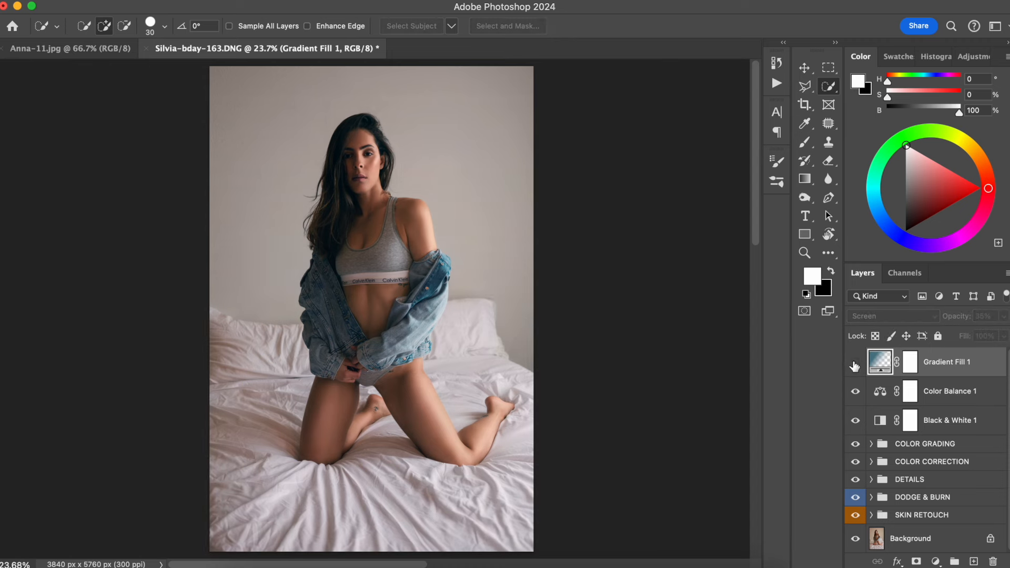
left_click(855, 365)
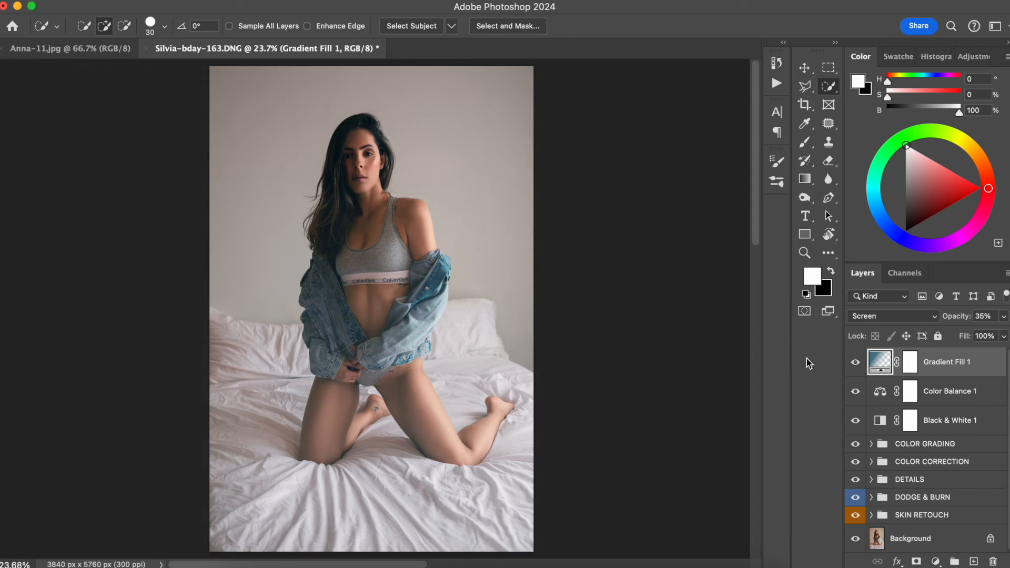
left_click(855, 363)
left_click(855, 362)
Recolour the gradient fill's starting stop with a warm skin tone sampled from the woman's face.
double_click(881, 363)
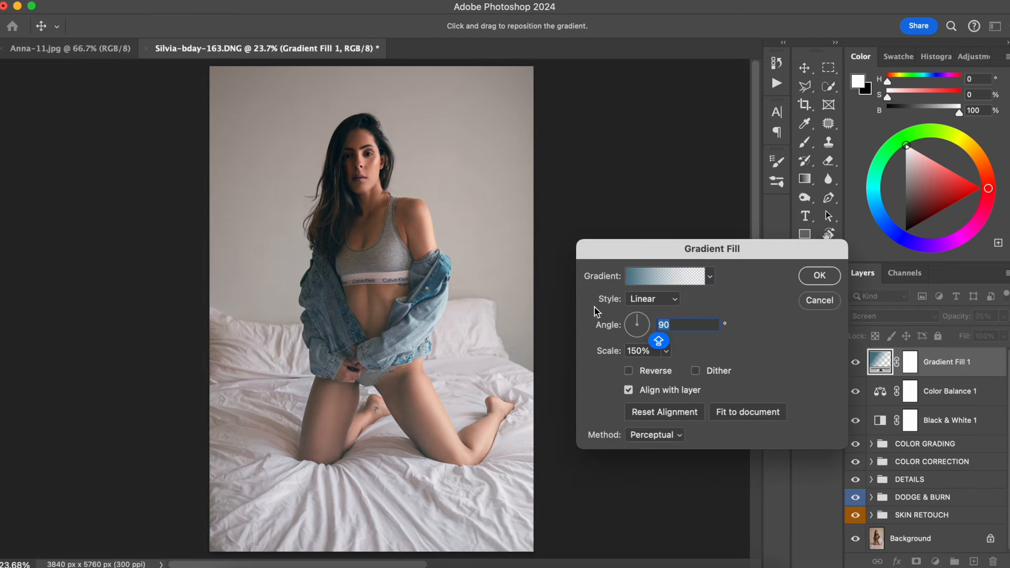
left_click(633, 280)
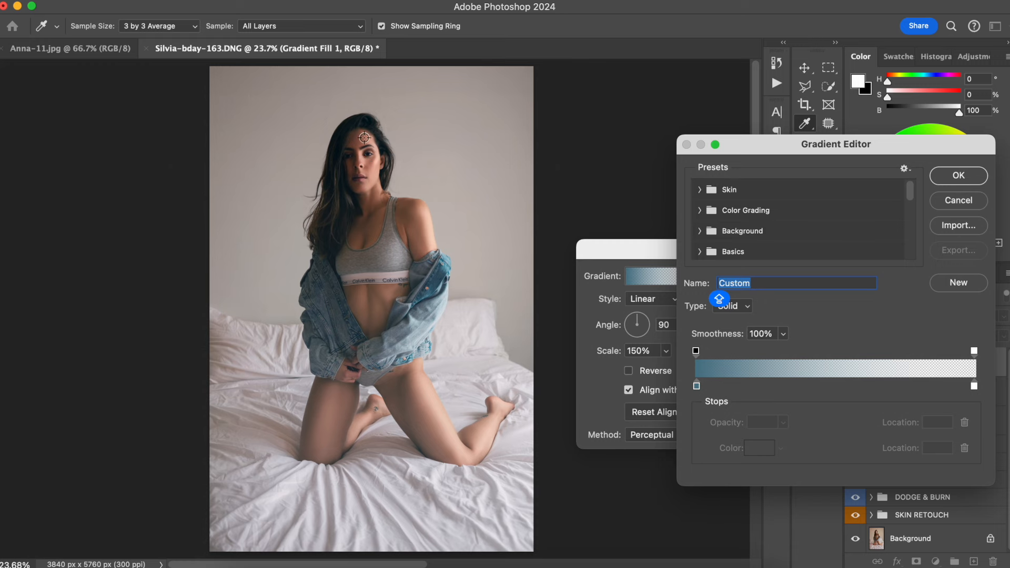
left_click(697, 386)
left_click(759, 448)
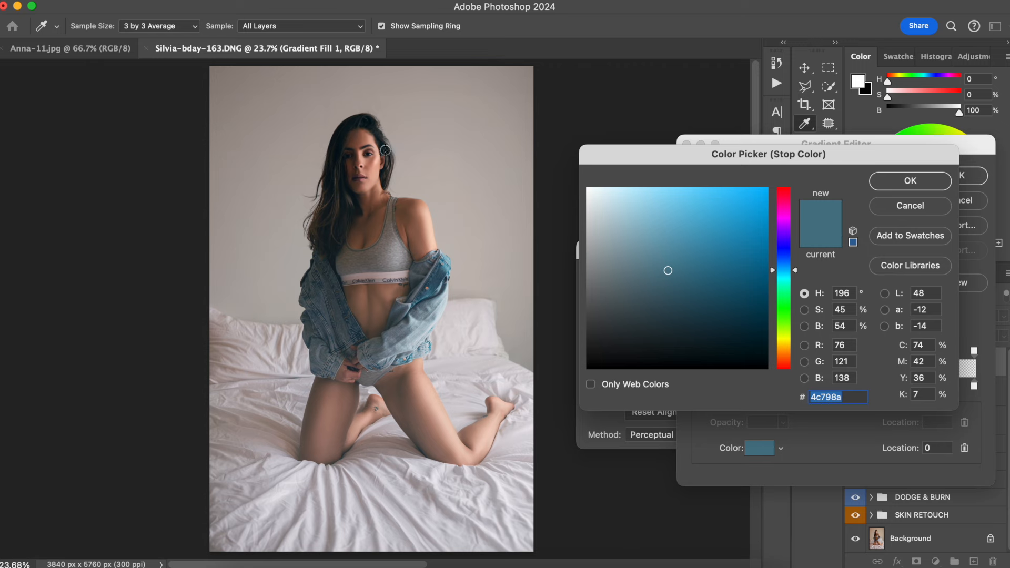
left_click(373, 161)
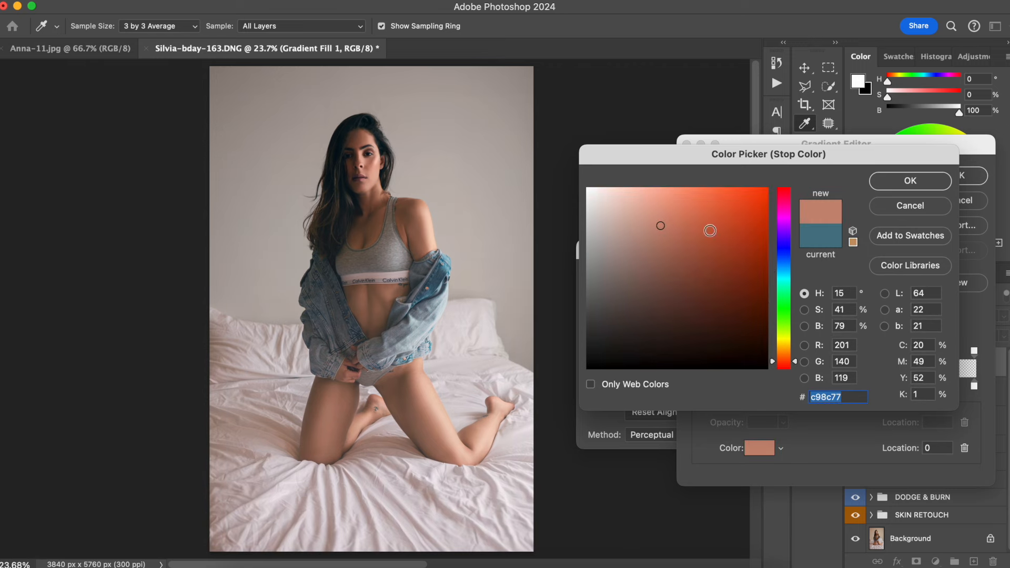
left_click(910, 180)
left_click(978, 182)
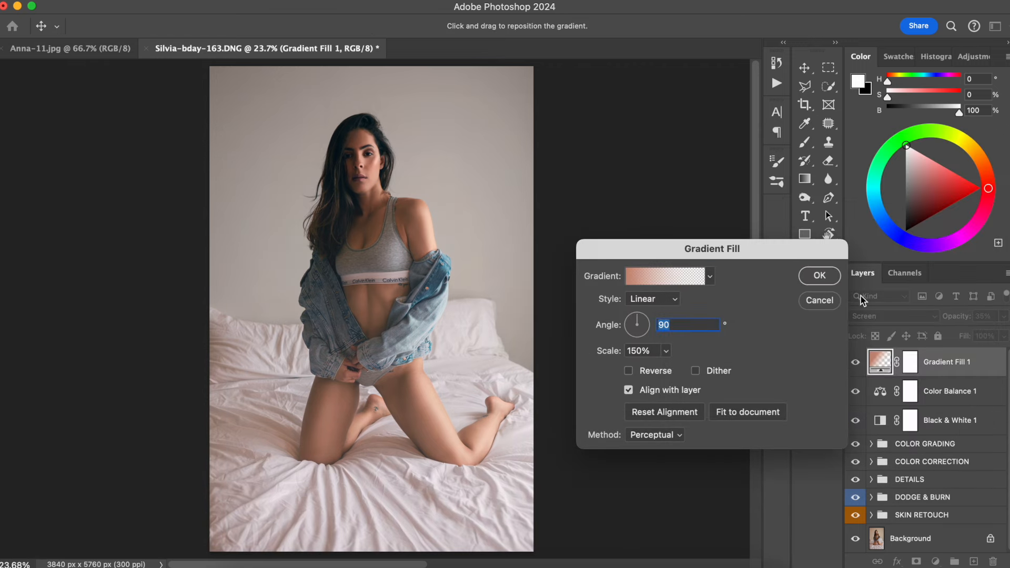
left_click(820, 275)
Compare the image with and without the skin-toned gradient fill.
left_click(855, 362)
left_click(856, 362)
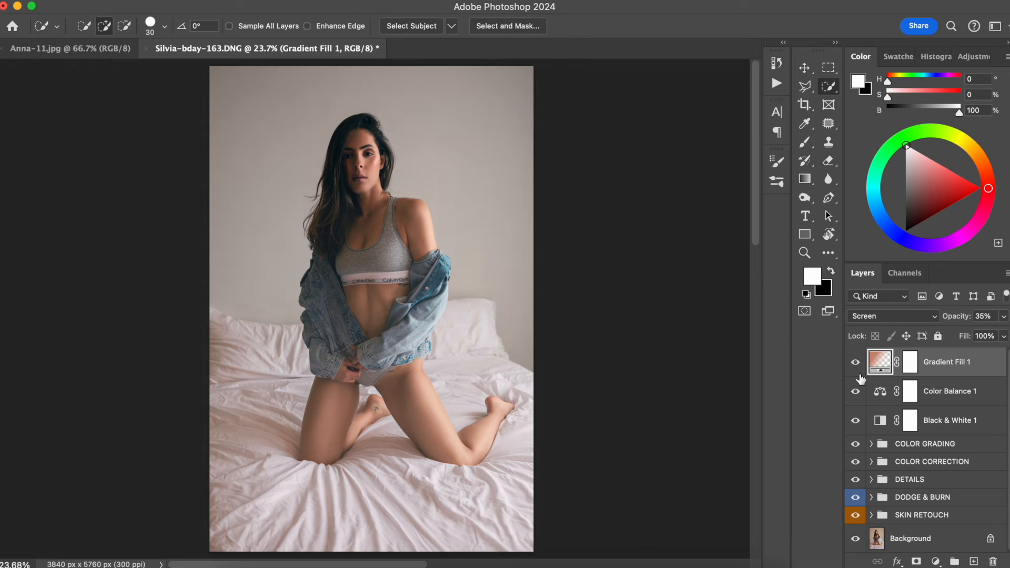
left_click(856, 372)
left_click(857, 365)
Set the colour stop at location 0 of the gradient fill to white (ffffff).
double_click(882, 365)
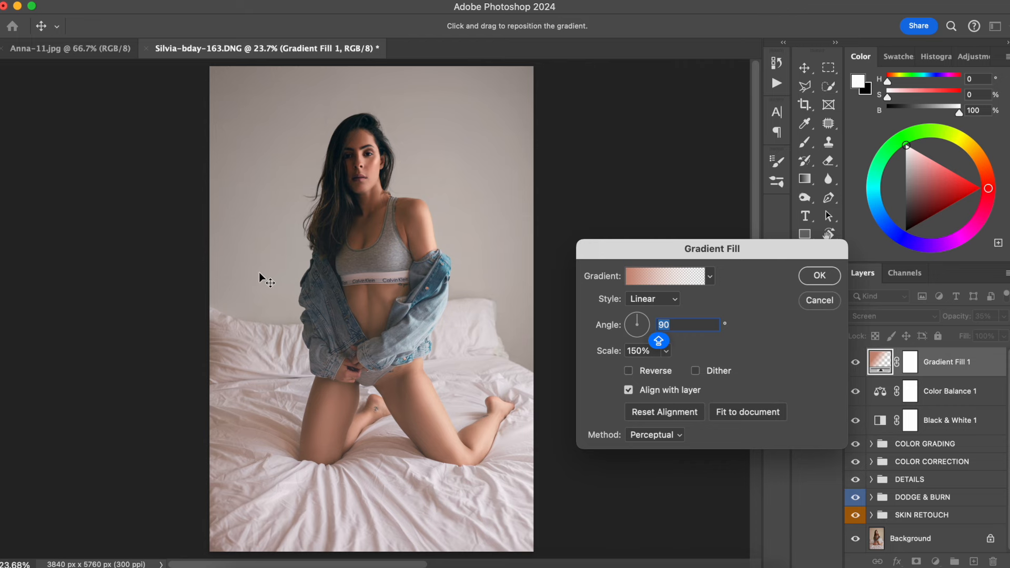
left_click(658, 276)
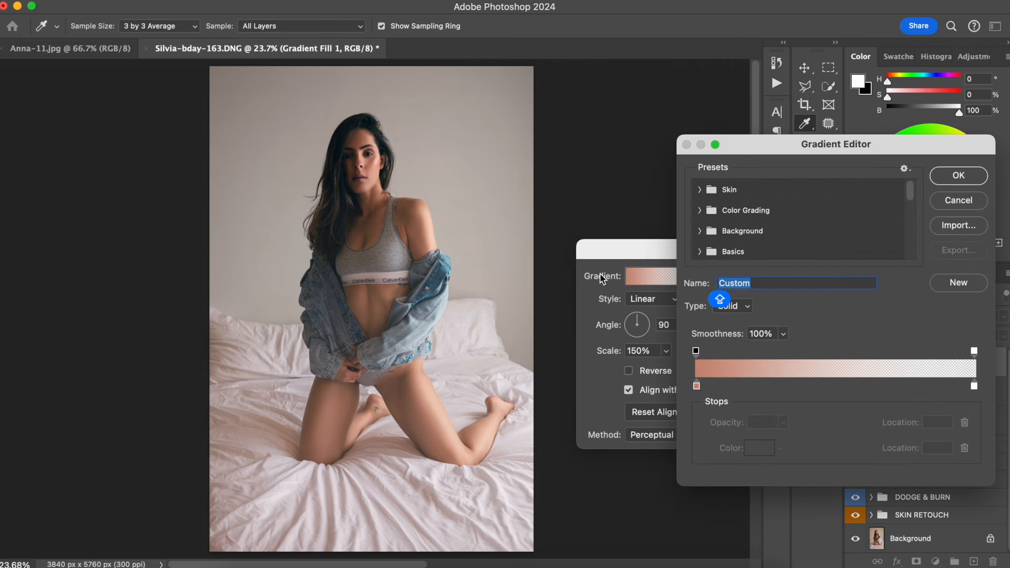
left_click(693, 390)
left_click(759, 447)
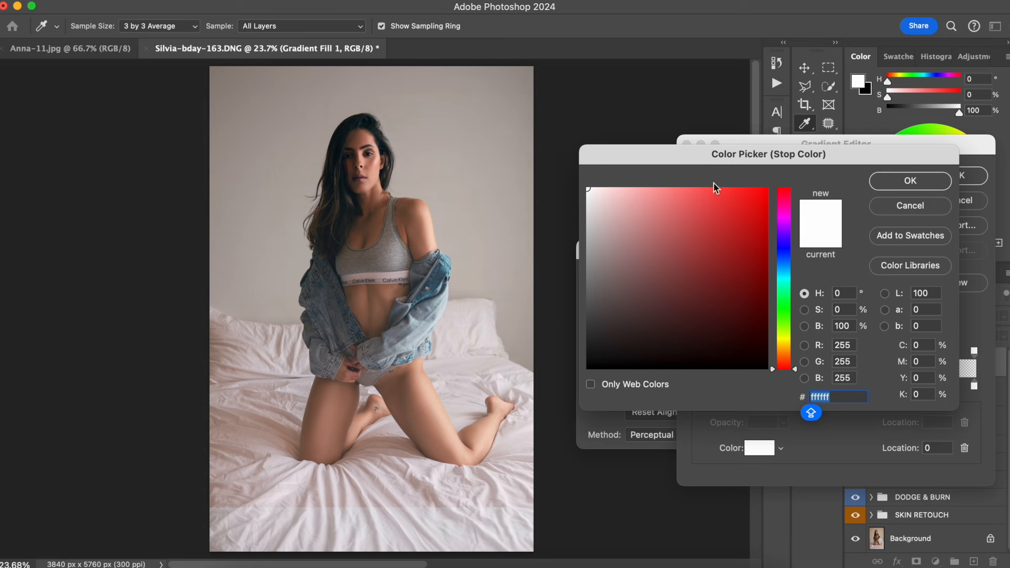
left_click(917, 180)
left_click(966, 179)
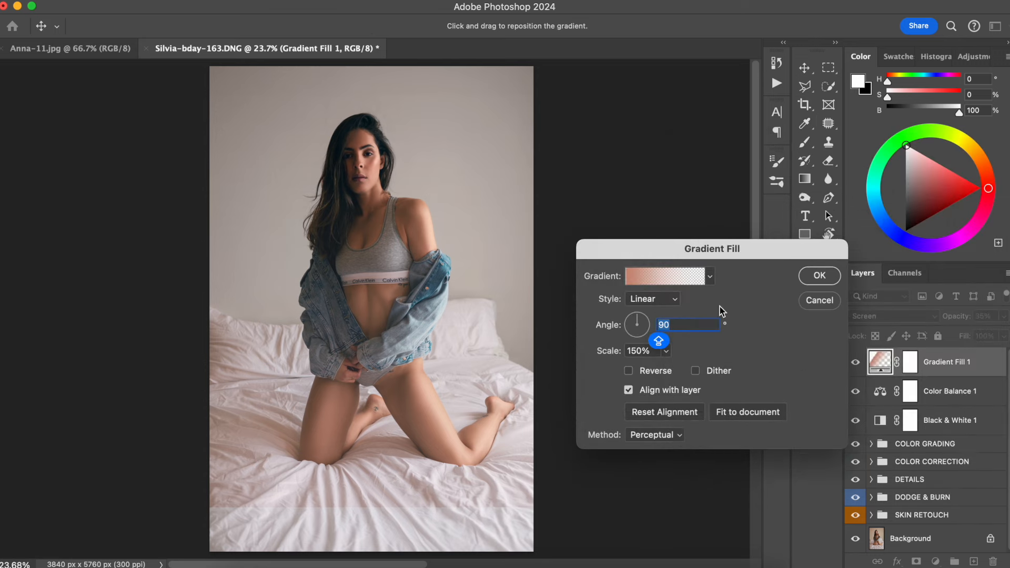
left_click(819, 275)
Compare the Gradient Fill layer at 100% and 35% opacity, and leave it at 100%.
left_click_drag(949, 316, 993, 329)
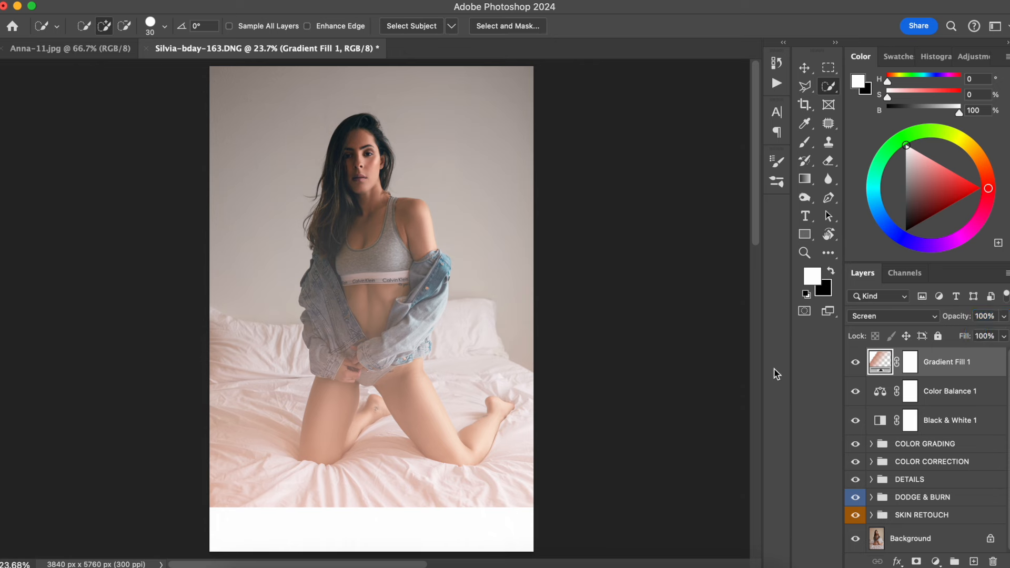
key("3")
key("5")
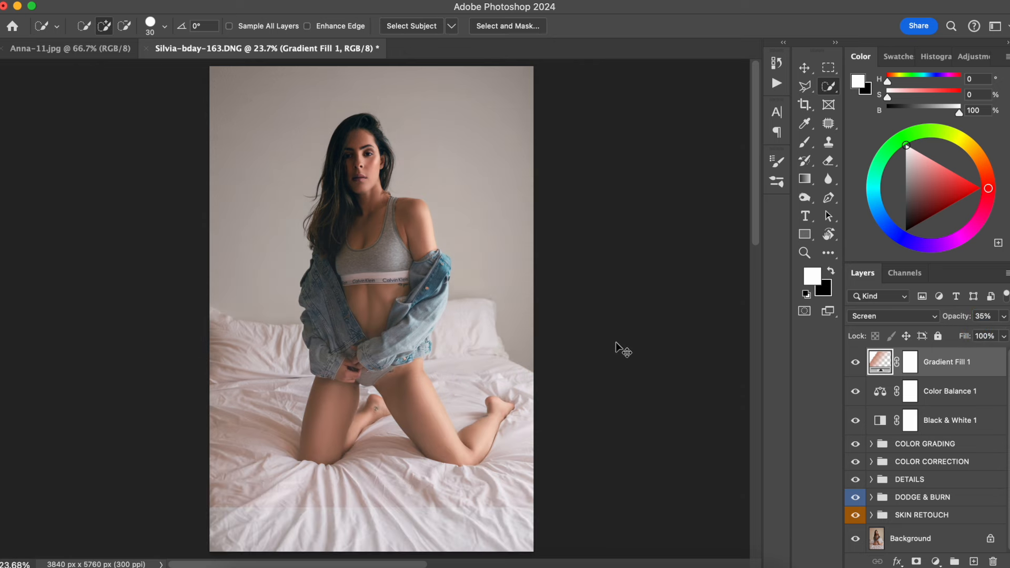
key("0")
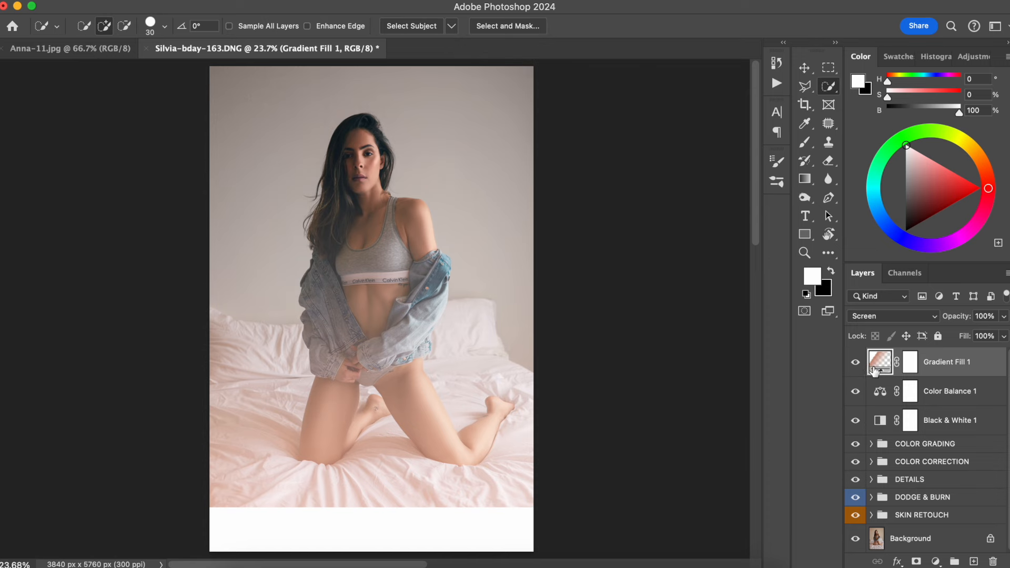
Change the gradient fill's style to Radial and move its glow to the image's right edge beside the woman's shoulder.
double_click(879, 362)
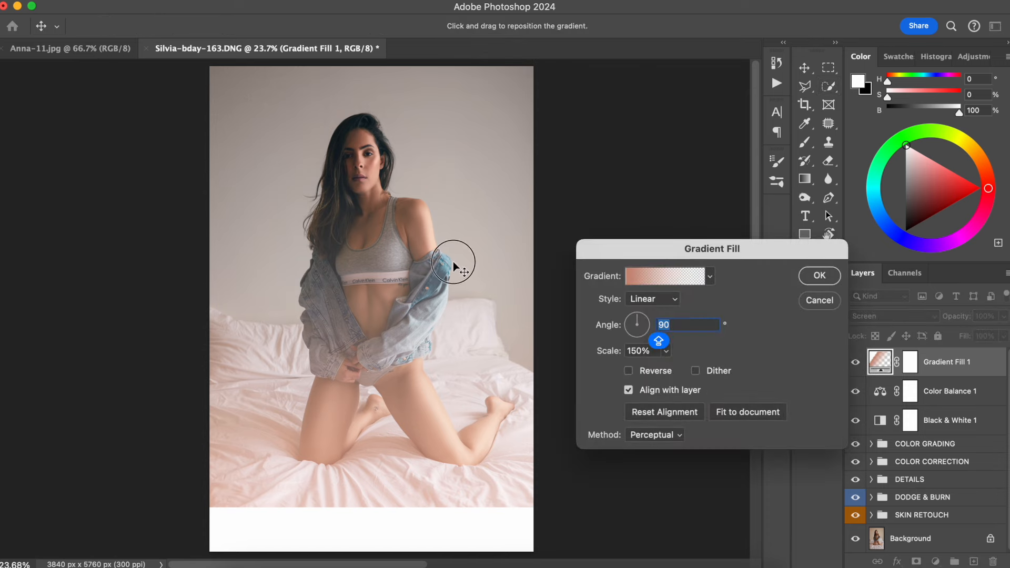
left_click_drag(453, 264, 460, 338)
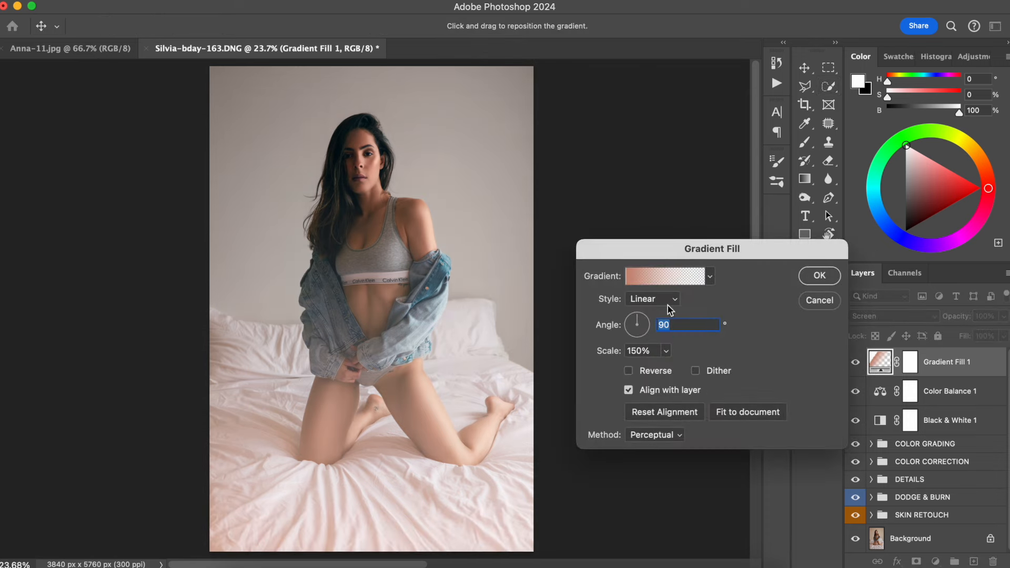
left_click(645, 299)
left_click(644, 313)
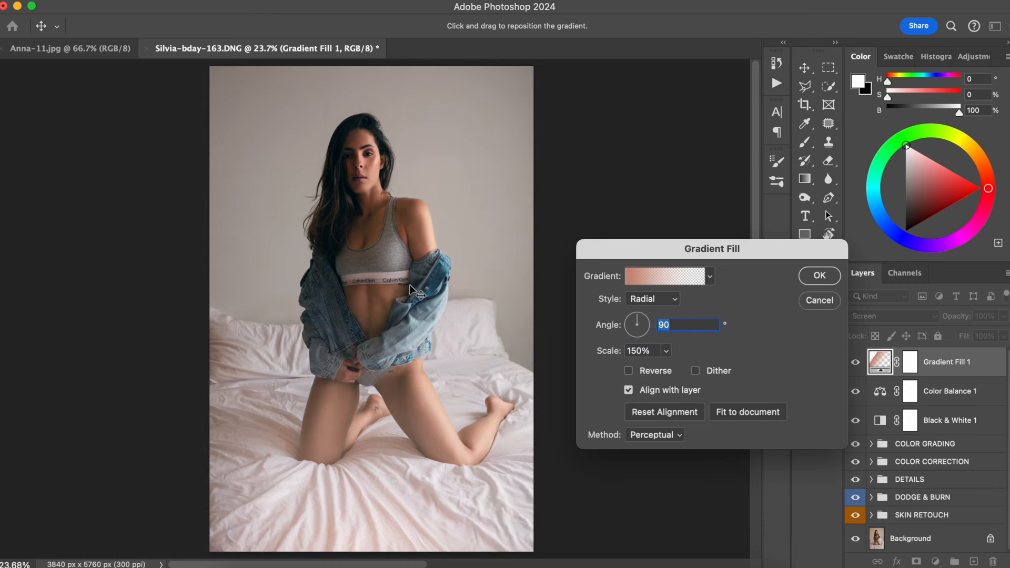
left_click_drag(404, 273, 536, 193)
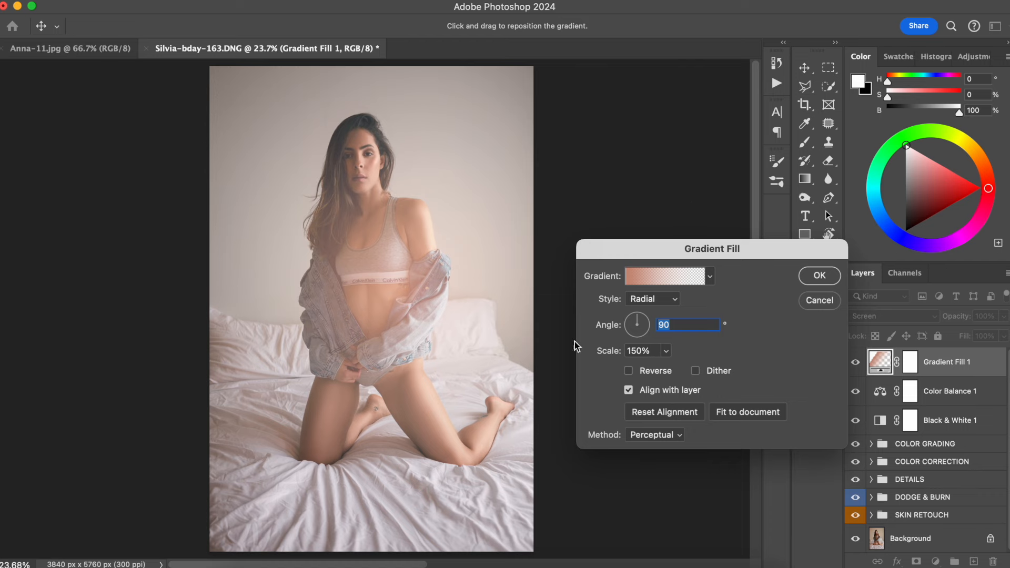
left_click_drag(435, 266, 490, 170)
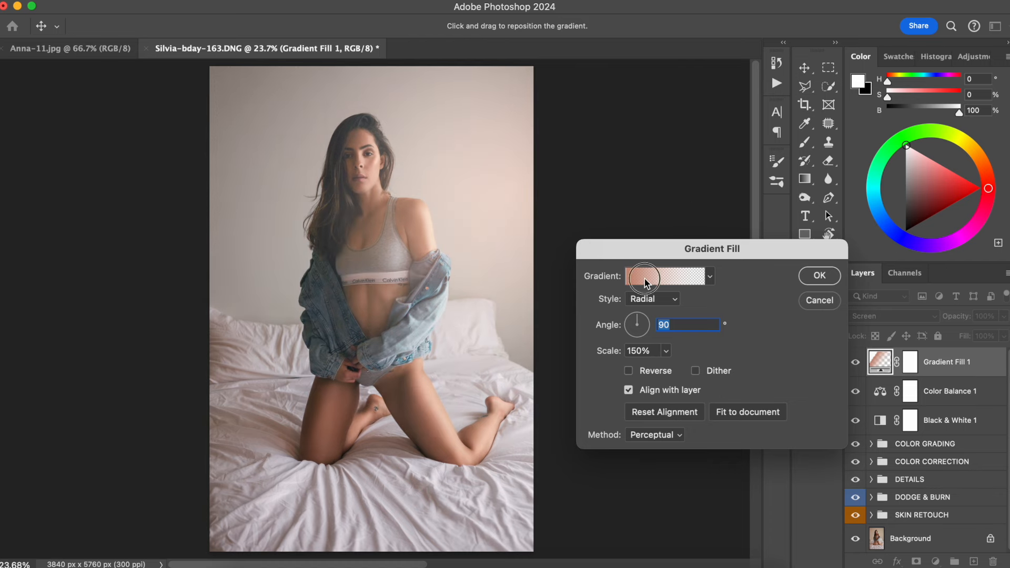
Recolour the radial gradient fill's stop at location 0 from the skin tone to white (ffffff).
left_click(665, 276)
left_click(696, 385)
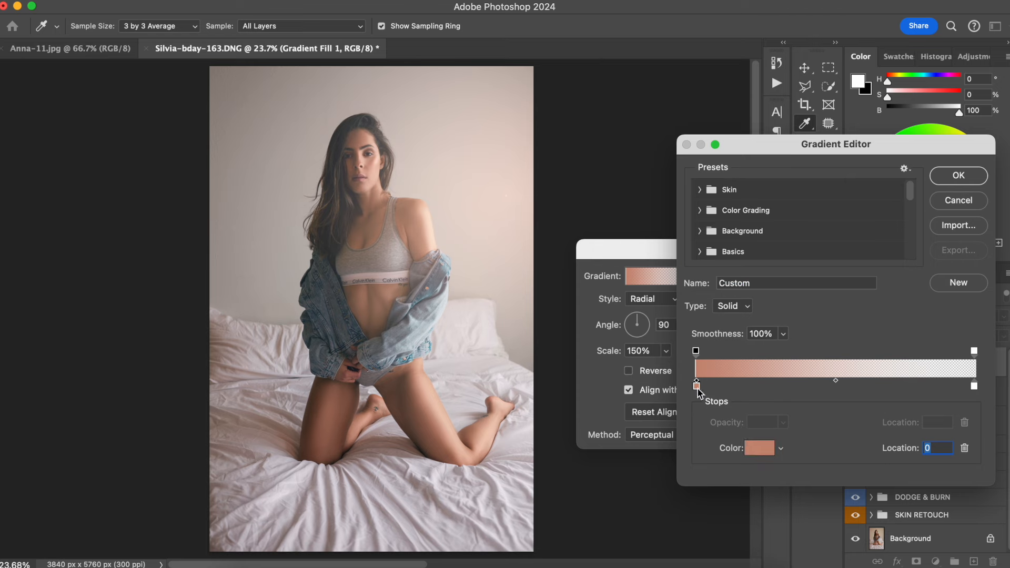
left_click(753, 451)
left_click_drag(653, 292, 556, 136)
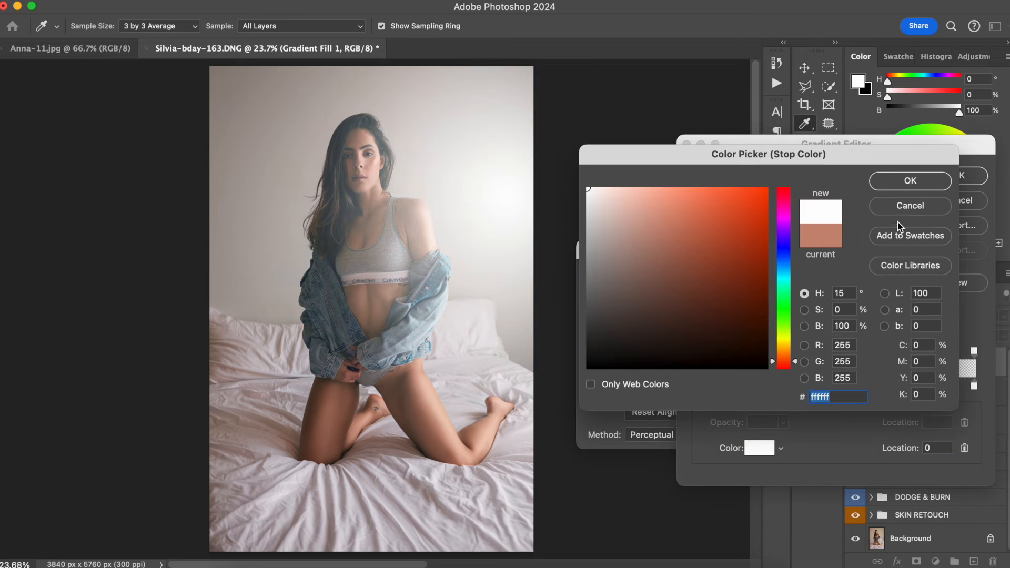
left_click(910, 181)
left_click(964, 176)
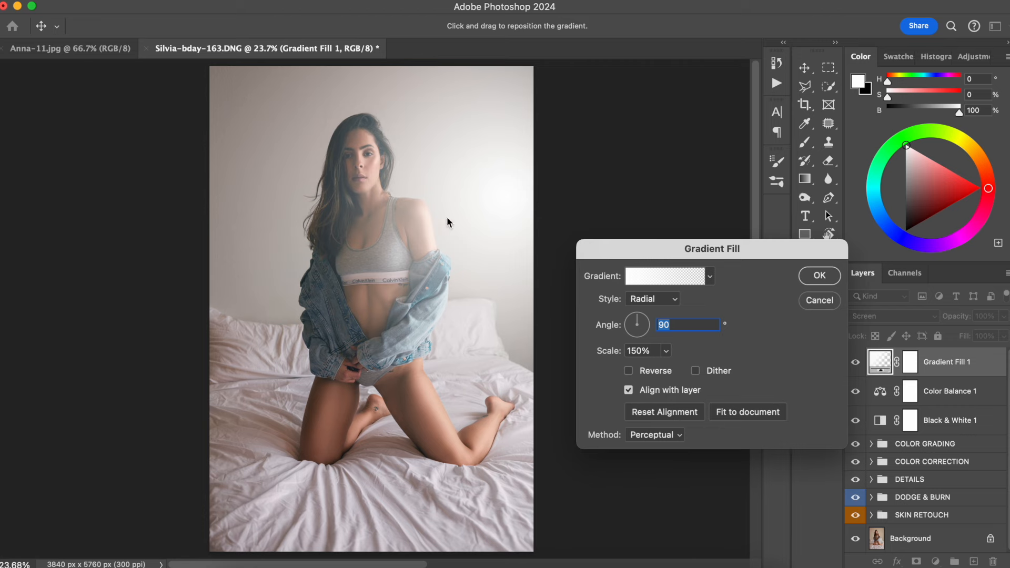
left_click(818, 275)
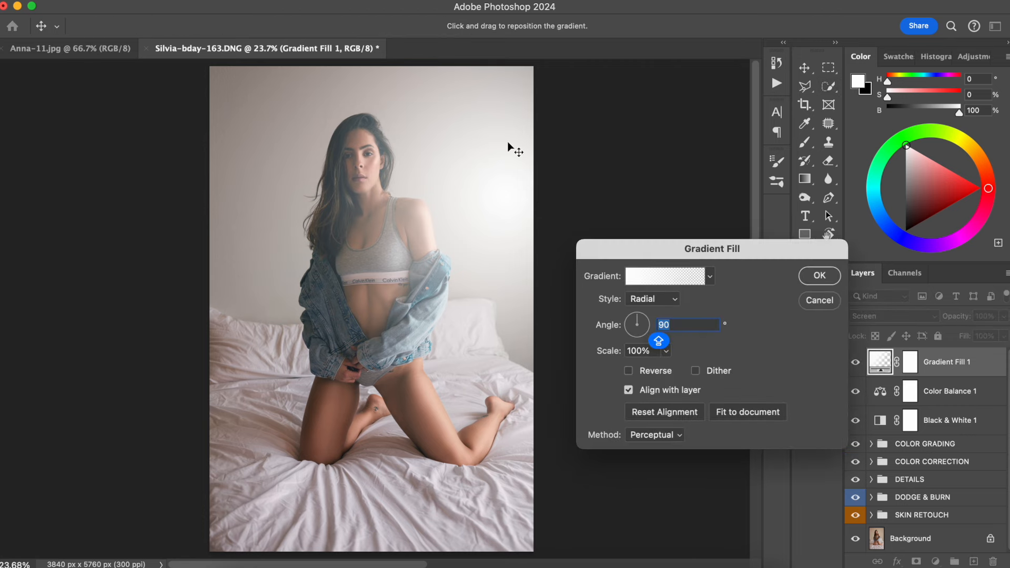
Move the white radial glow off the woman to beyond the image's upper right edge and set the gradient's scale to 136%.
left_click_drag(512, 148, 452, 167)
left_click_drag(457, 216, 403, 187)
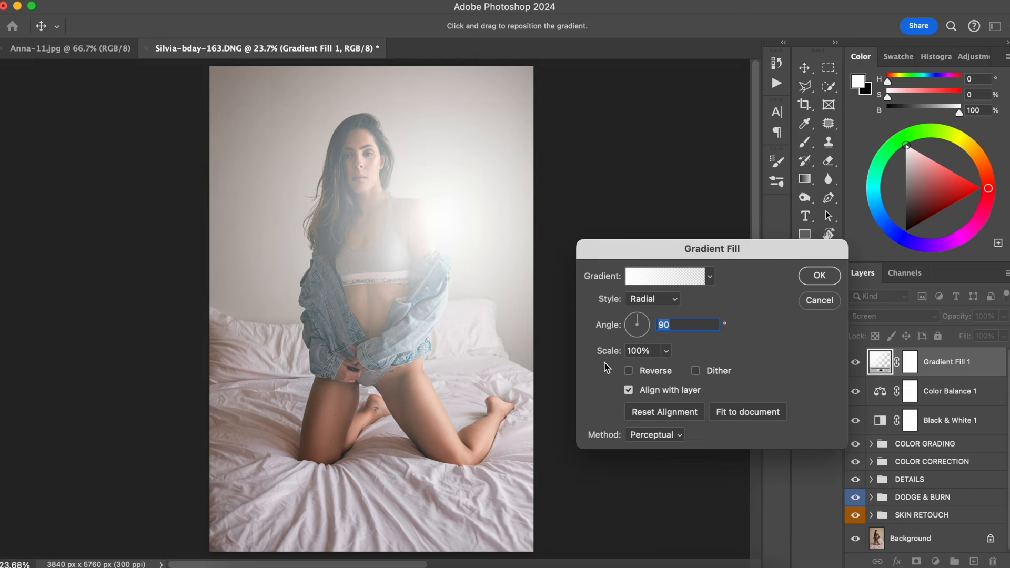
left_click_drag(604, 357, 610, 356)
left_click_drag(405, 238, 550, 173)
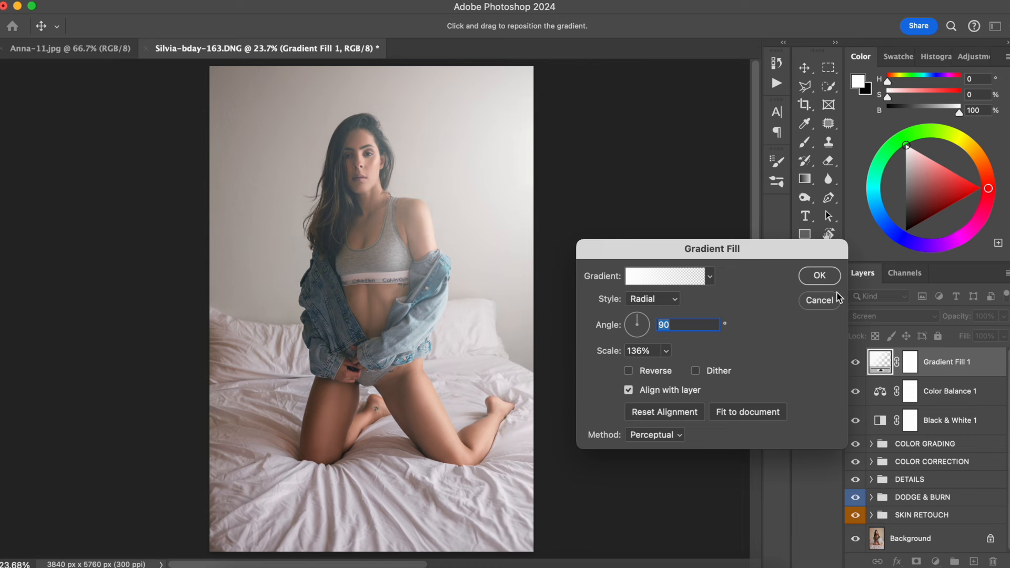
left_click(824, 280)
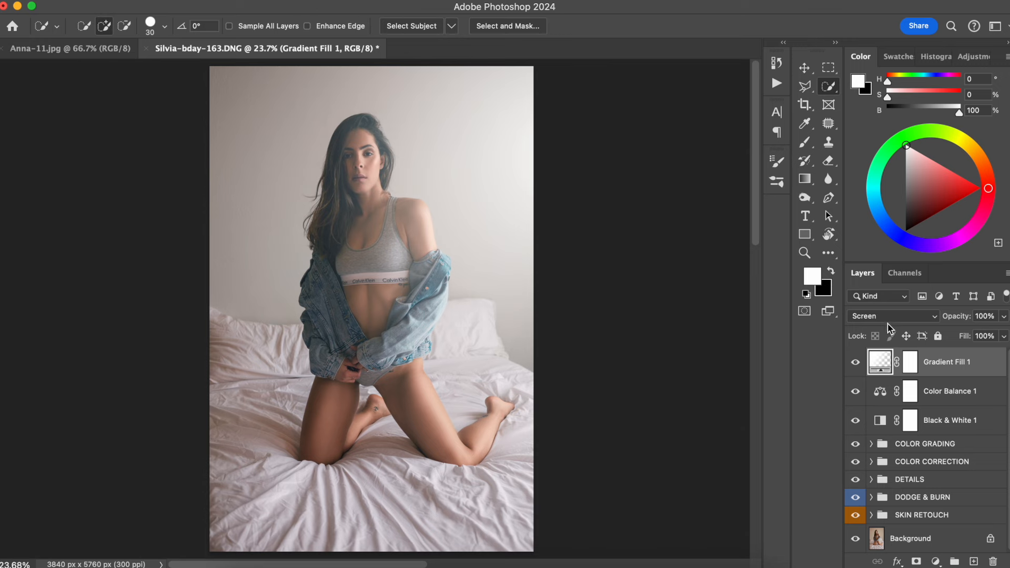
Set the Gradient Fill 1 layer's opacity to 53% and compare the image with and without it.
left_click_drag(959, 316, 779, 308)
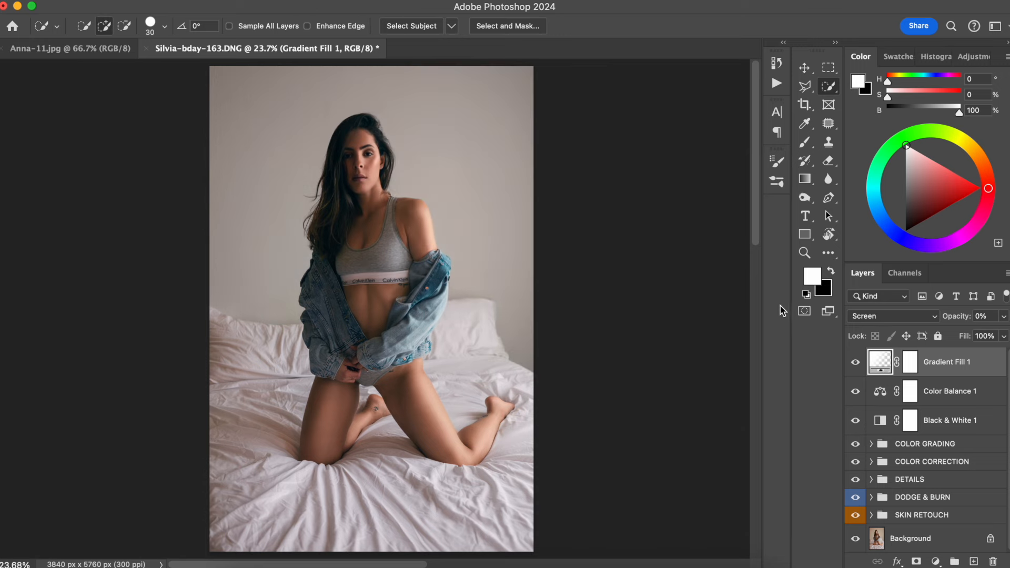
mouse_move(952, 318)
left_mouse_down()
mouse_move(969, 320)
mouse_move(958, 322)
left_mouse_up()
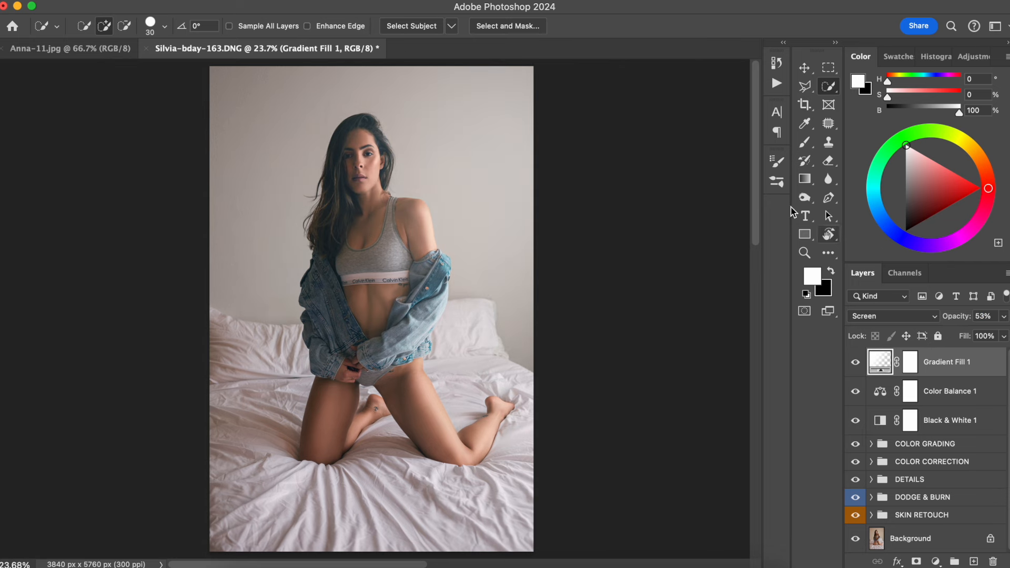
left_click(856, 362)
left_click(856, 361)
left_click(856, 362)
left_click(856, 363)
Shift the gradient fill's glow farther up and to the right, away from the woman.
double_click(879, 362)
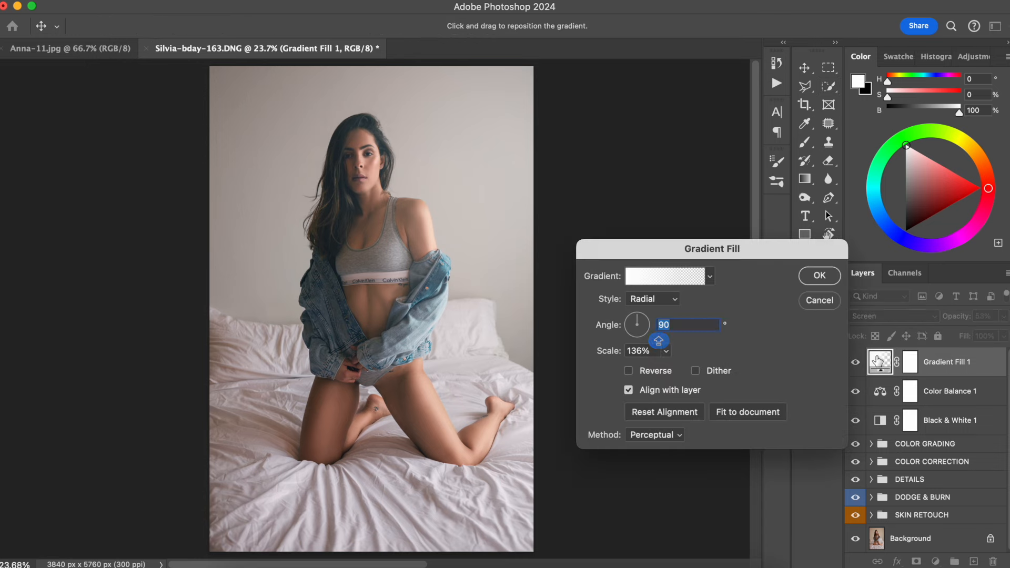
left_click_drag(465, 169, 506, 150)
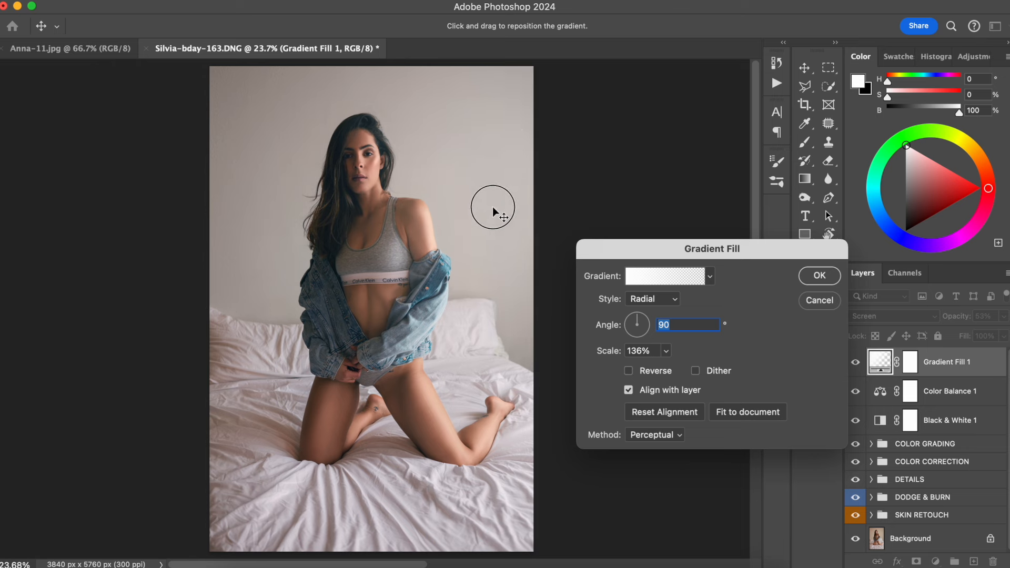
left_click(819, 275)
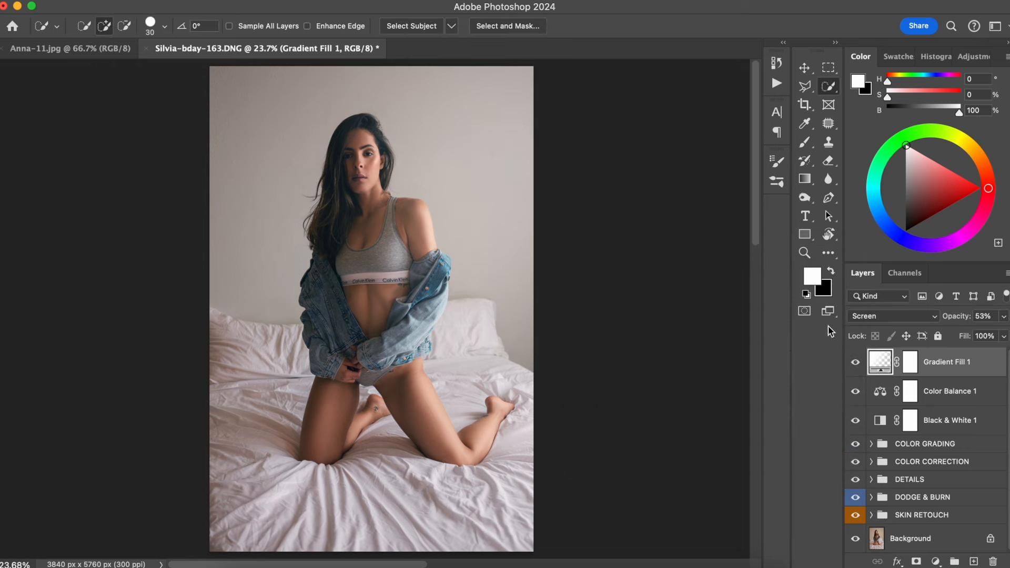
Compare the image with and without the Gradient Fill 1 layer, and with and without the Color Balance 1 layer.
left_click(856, 365)
left_click(857, 366)
left_click(857, 367)
left_click(855, 367)
left_click(855, 393)
left_click(857, 394)
Set the Color Balance 1 layer's highlights to +11 on Cyan–Red and -17 on Yellow–Blue.
double_click(880, 392)
left_click(665, 243)
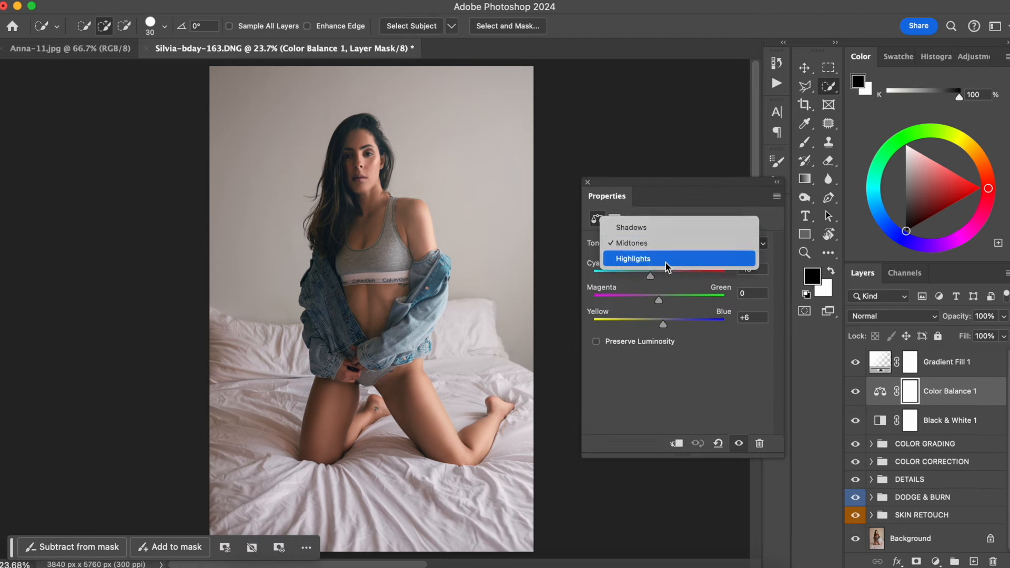
left_click(665, 259)
left_click_drag(653, 327, 640, 325)
left_click_drag(665, 275, 667, 275)
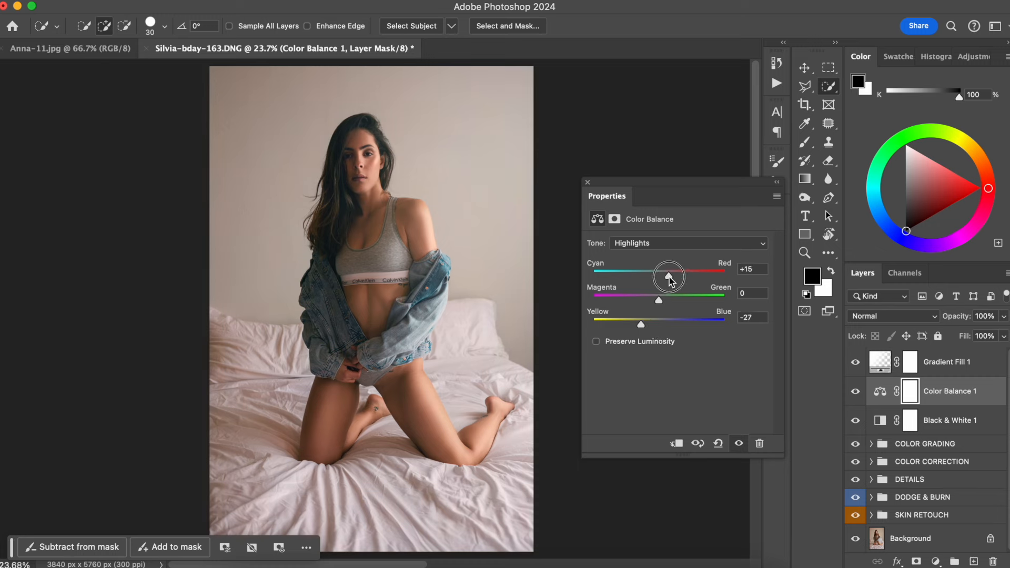
mouse_move(642, 327)
left_mouse_down()
mouse_move(657, 326)
mouse_move(646, 326)
left_mouse_up()
left_click_drag(668, 275, 666, 281)
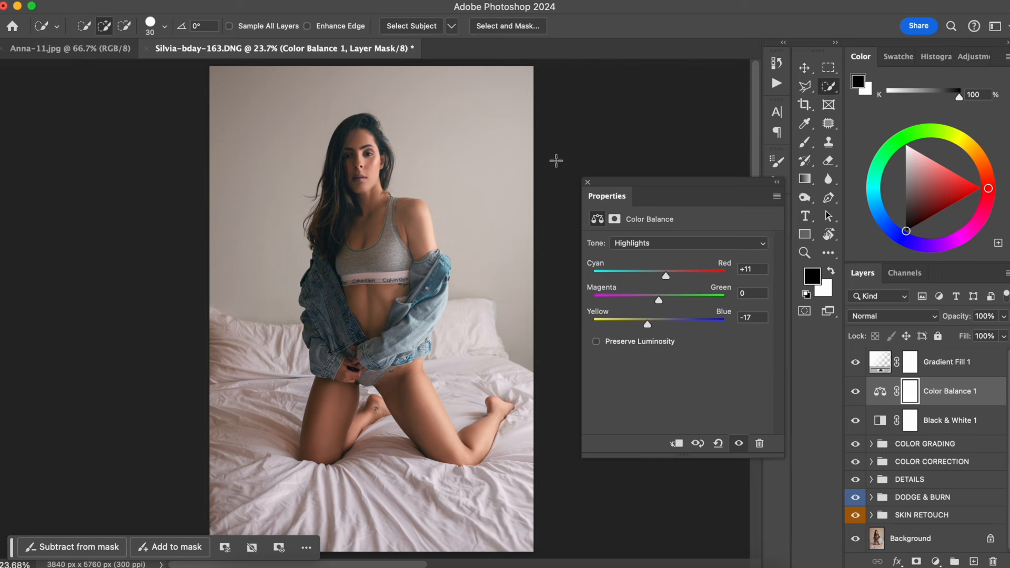
left_click(587, 182)
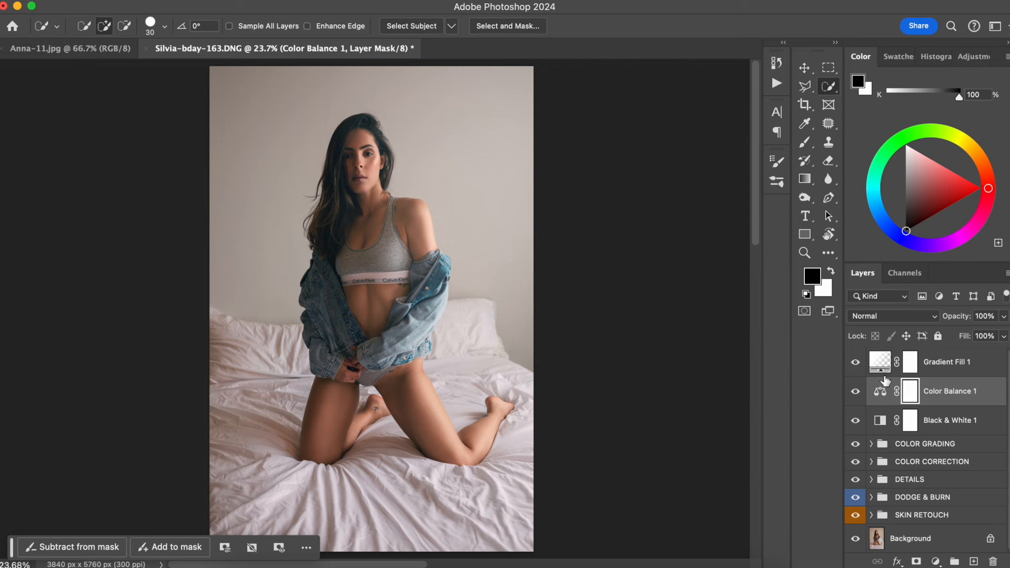
Group the Gradient Fill 1, Color Balance 1 and Black & White 1 layers and name the group LIGHTING + EFFECT.
left_click(966, 362)
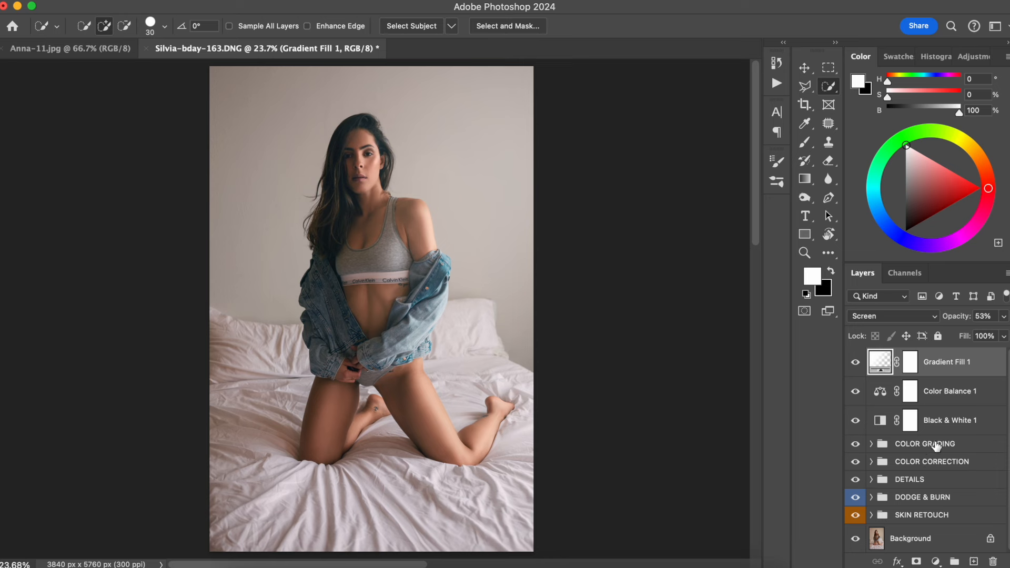
left_click(958, 420, "shift")
key("super+g")
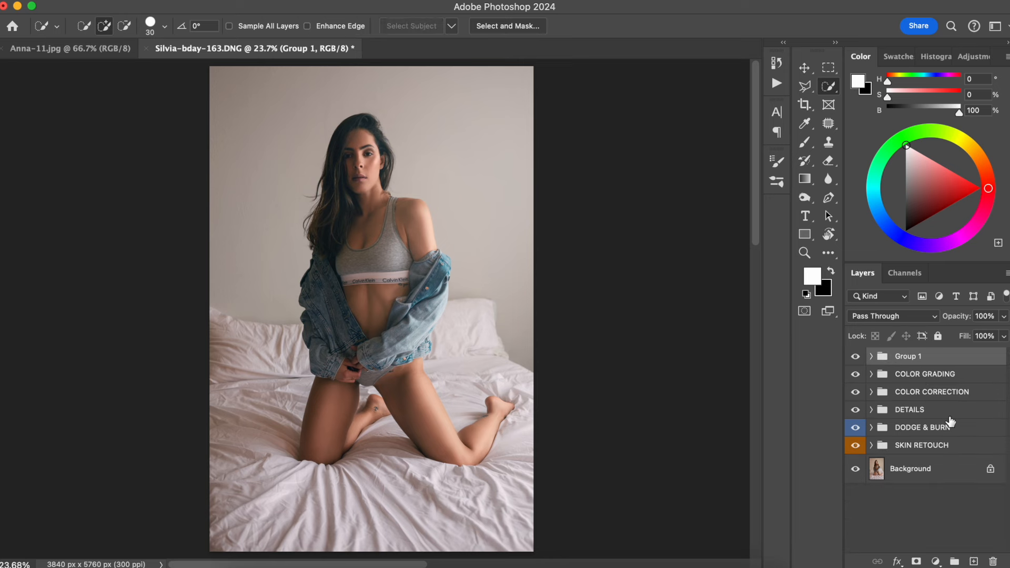
double_click(906, 356)
type("LIGHTIN")
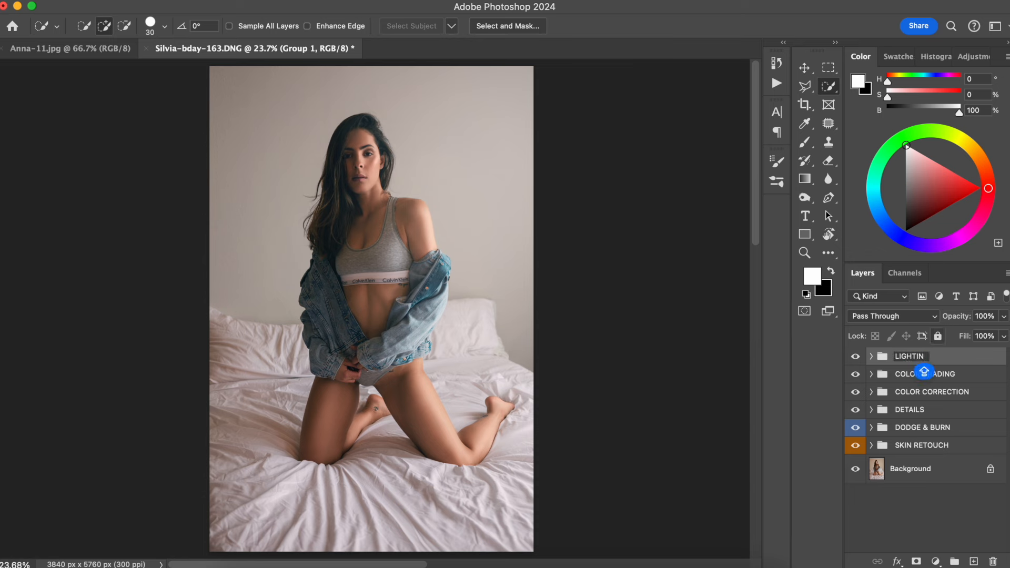
type("G + EFFEC")
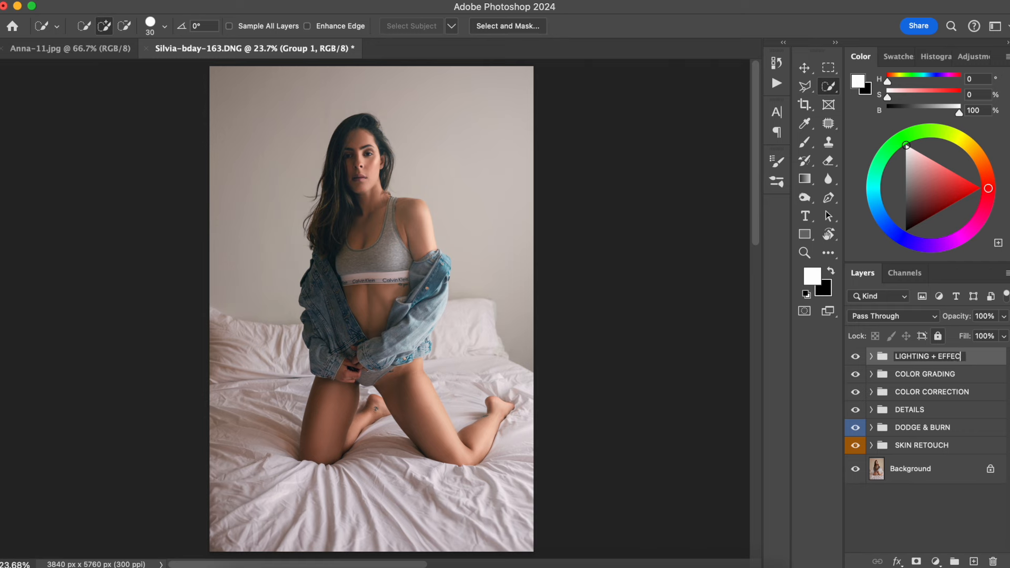
type("T")
key("Return")
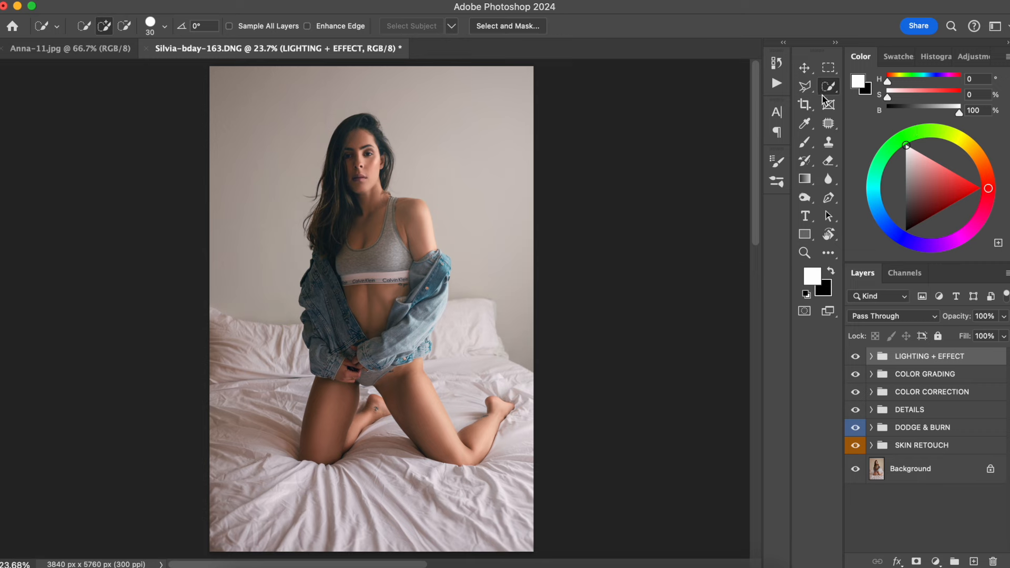
Run the Sharpen Volume action on the image above the LIGHTING + EFFECT group.
left_click(774, 85)
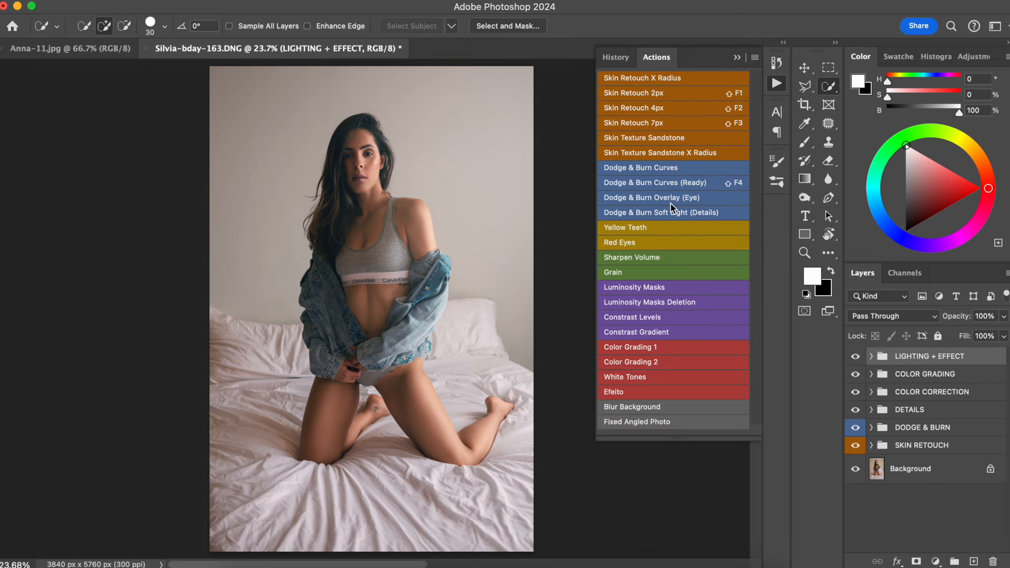
left_click(640, 263)
left_click(777, 83)
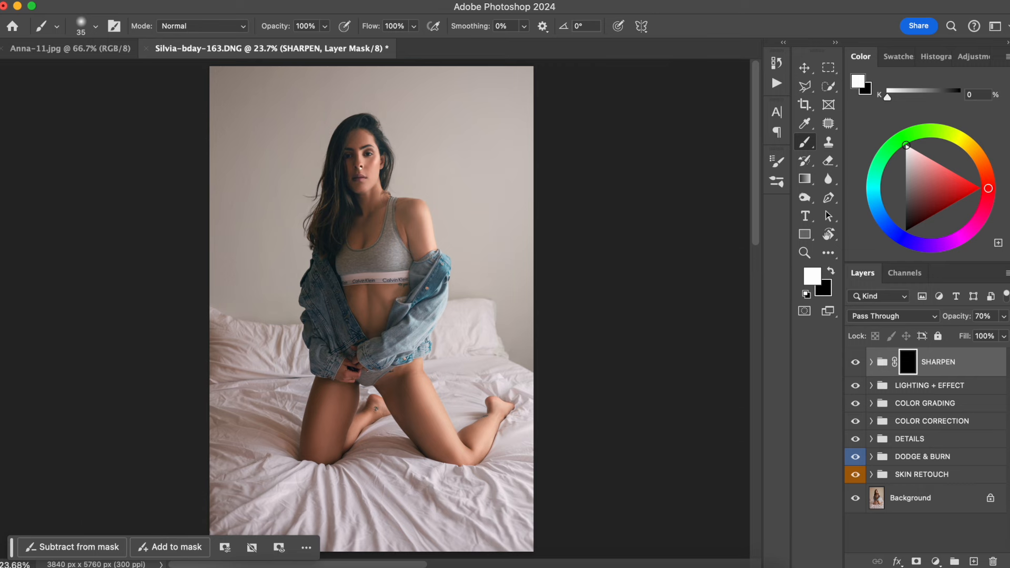
Paint white over the woman's face on the SHARPEN group's mask with an enlarged soft brush, and set the group's opacity to 99%.
key("bracketright")
key("bracketright")
key("bracketright")
key("bracketright")
key("bracketright")
key("bracketright")
key("bracketright")
key("bracketright")
key("bracketright")
key("bracketright")
mouse_move(363, 155)
left_mouse_down()
mouse_move(355, 182)
mouse_move(360, 144)
mouse_move(374, 157)
mouse_move(362, 139)
mouse_move(345, 193)
mouse_move(354, 132)
mouse_move(318, 215)
mouse_move(331, 192)
mouse_move(338, 208)
mouse_move(366, 136)
mouse_move(349, 187)
left_mouse_up()
key("bracketleft")
key("bracketleft")
key("bracketleft")
left_click_drag(949, 322, 964, 322)
Examine the woman's face at 100% with and without the SHARPEN group.
left_click(856, 362)
left_click(856, 364)
left_click(856, 366)
left_click(857, 366)
key("super+plus")
key("super+plus")
key("super+plus")
key("super+plus")
key("super+plus")
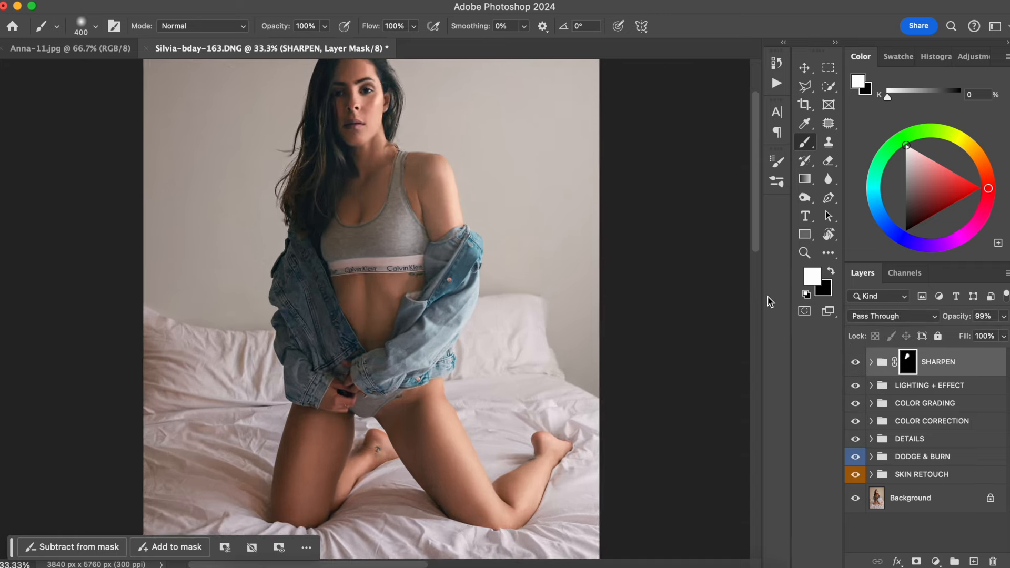
key("space")
left_click_drag(347, 245, 361, 332)
scroll(360, 332, "up", 5)
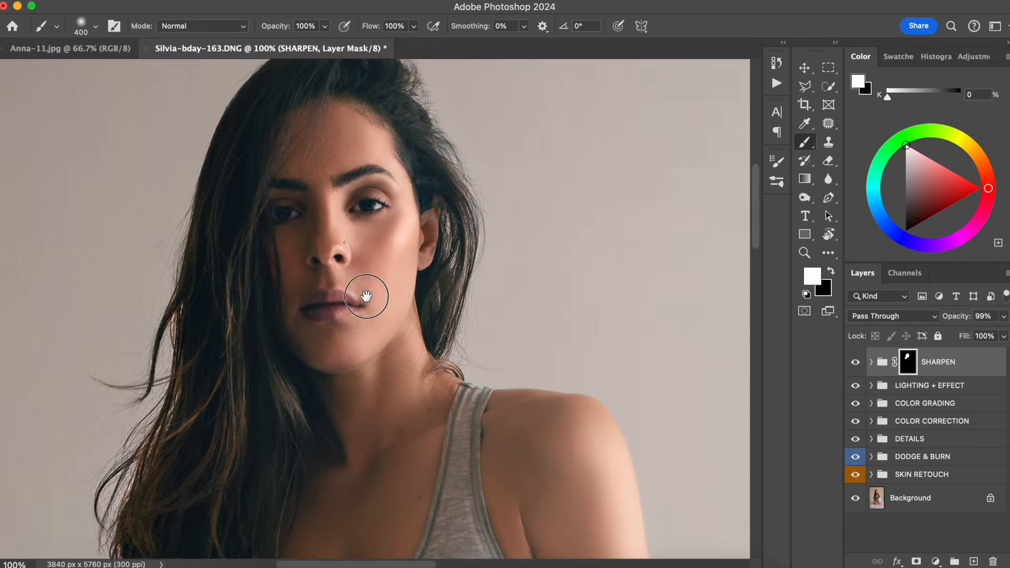
left_click(855, 362)
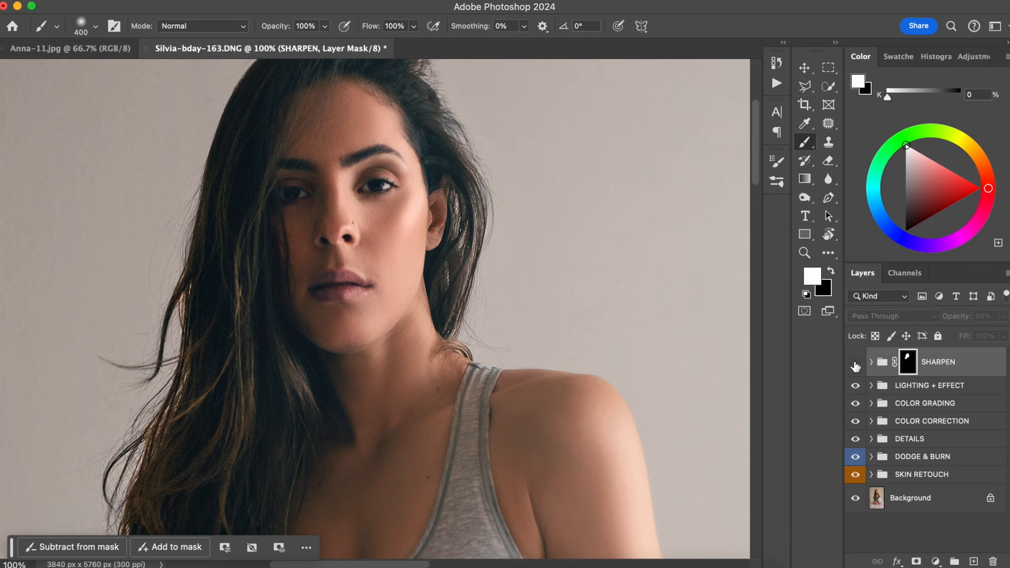
left_click(856, 369)
left_click(856, 371)
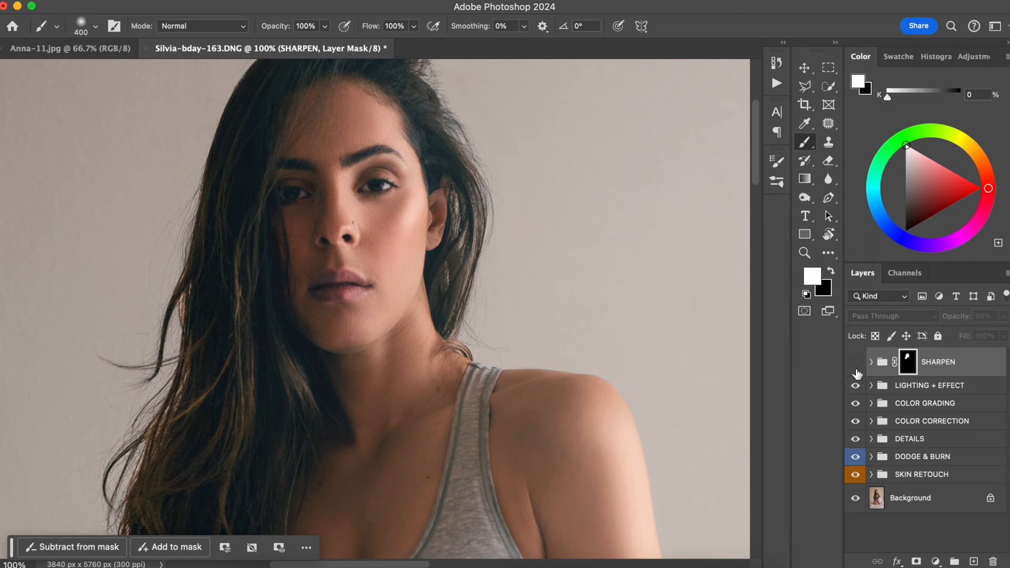
left_click(856, 375)
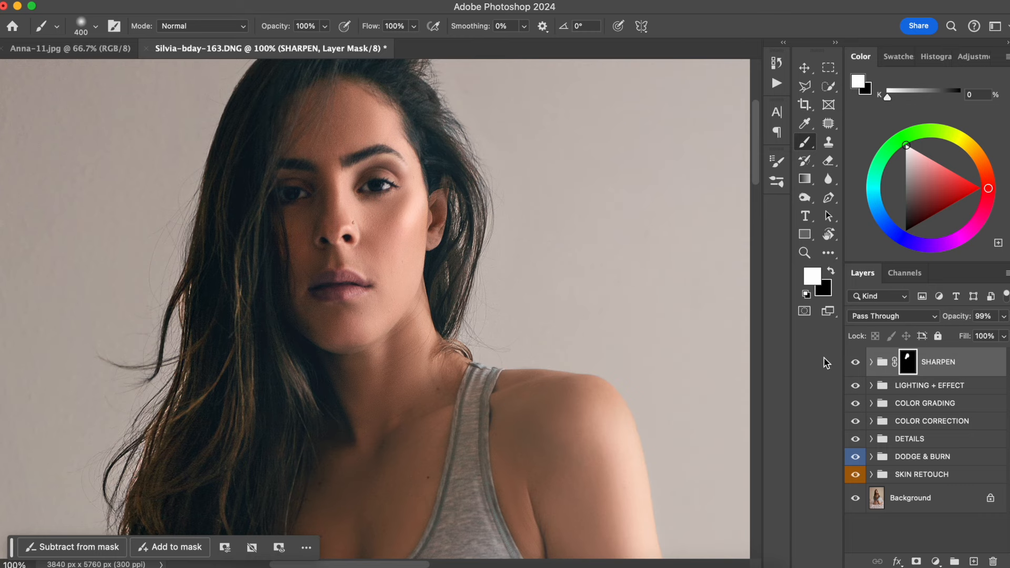
Compare the whole edited image with the original Background layer alone.
key("super+0")
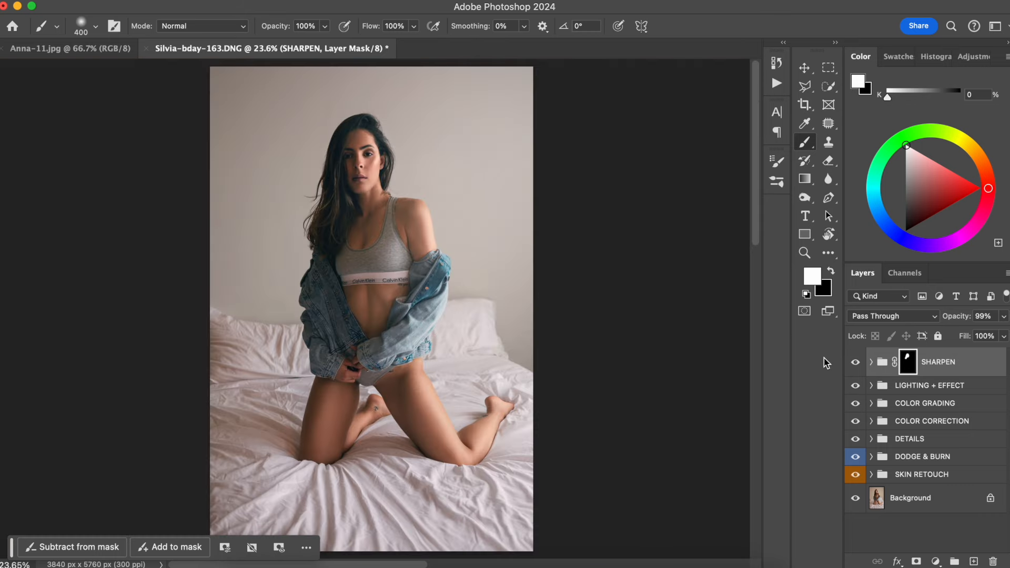
left_click(855, 498, "alt")
left_click(856, 499, "alt")
left_click(855, 498, "alt")
left_click(856, 497, "alt")
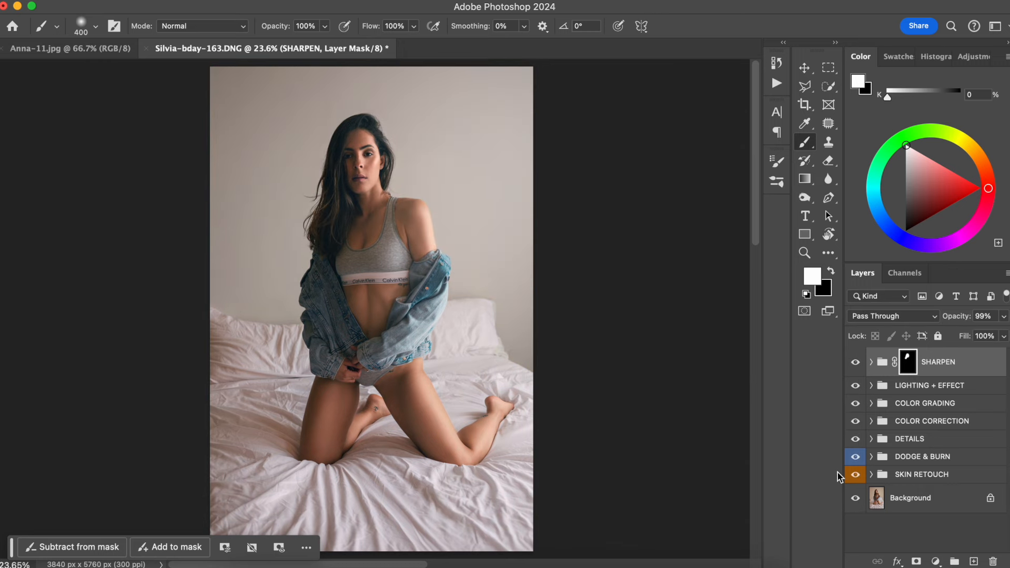